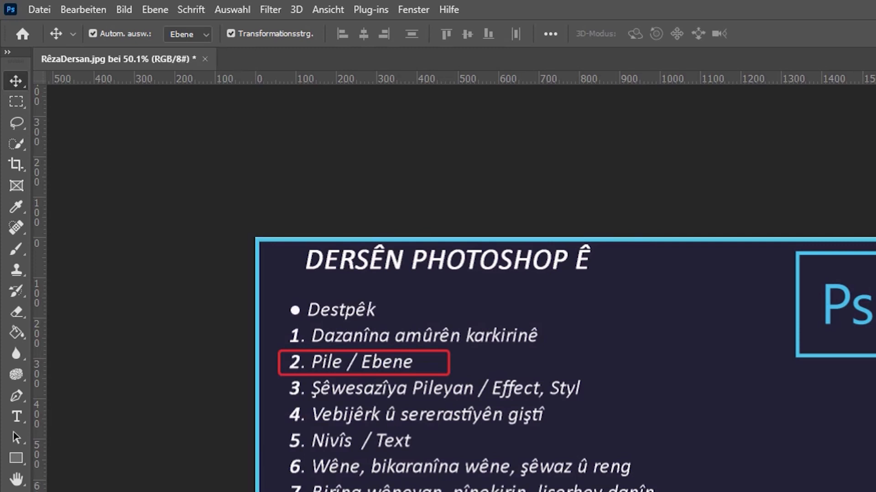
click(790, 284)
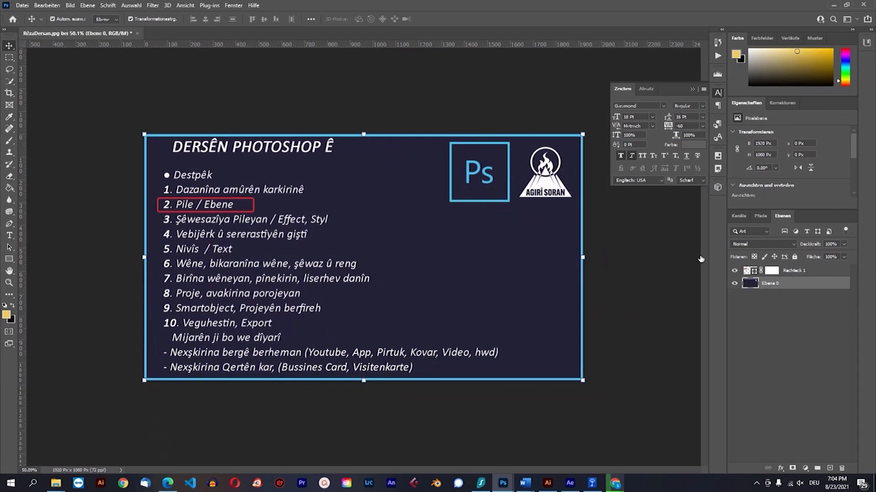
click(796, 272)
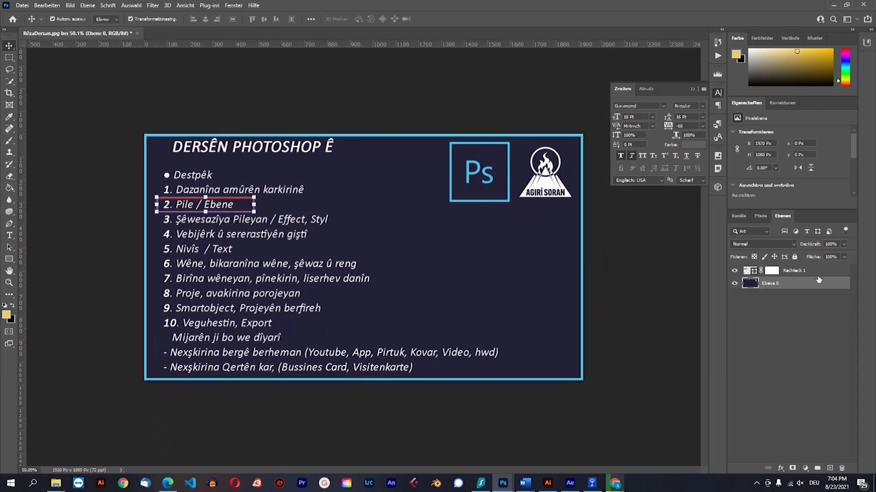
click(791, 287)
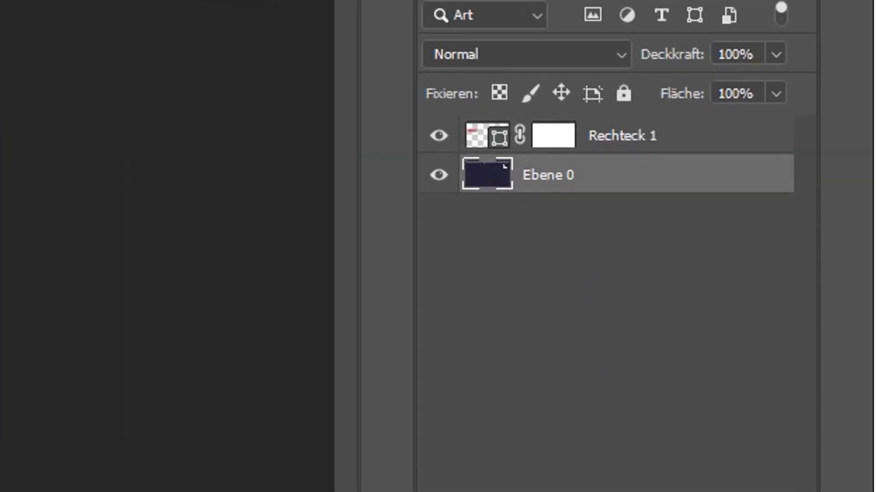
- Draw a yellow rounded rectangle about 532 × 304 px on its own layer in the empty area below the Ps logo
click(577, 404)
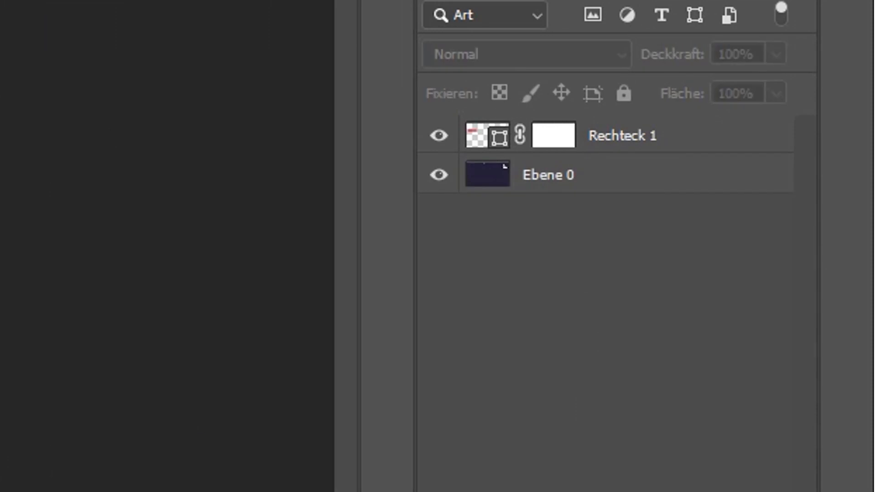
drag(424, 245, 545, 315)
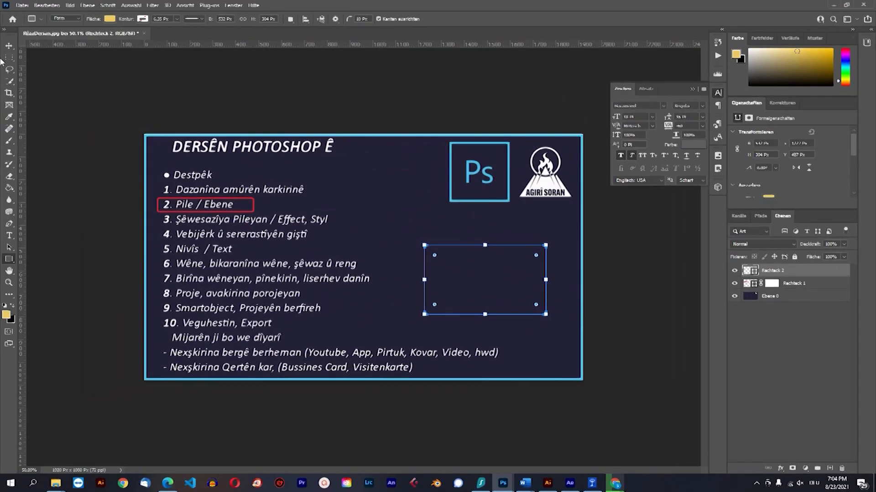
click(10, 48)
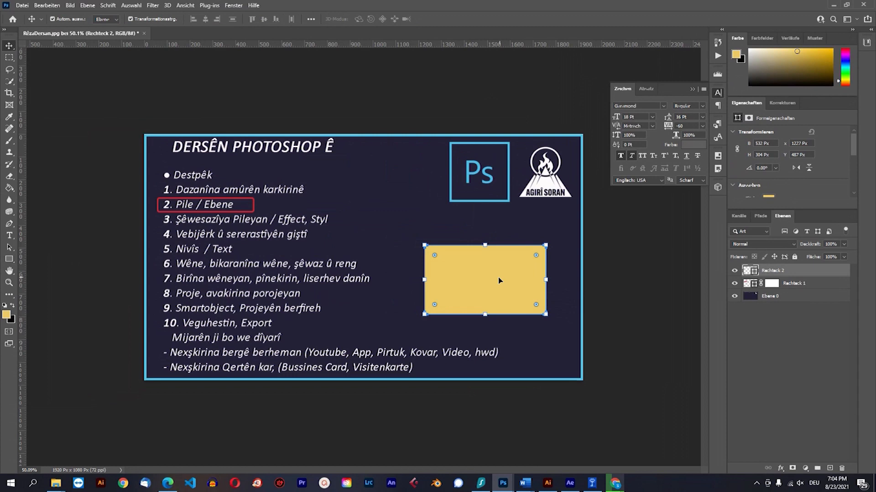
- Draw a yellow ellipse about 370 × 377 px and position it overlapping the yellow rectangle's lower-right corner
click(9, 259)
click(43, 269)
drag(561, 283, 647, 367)
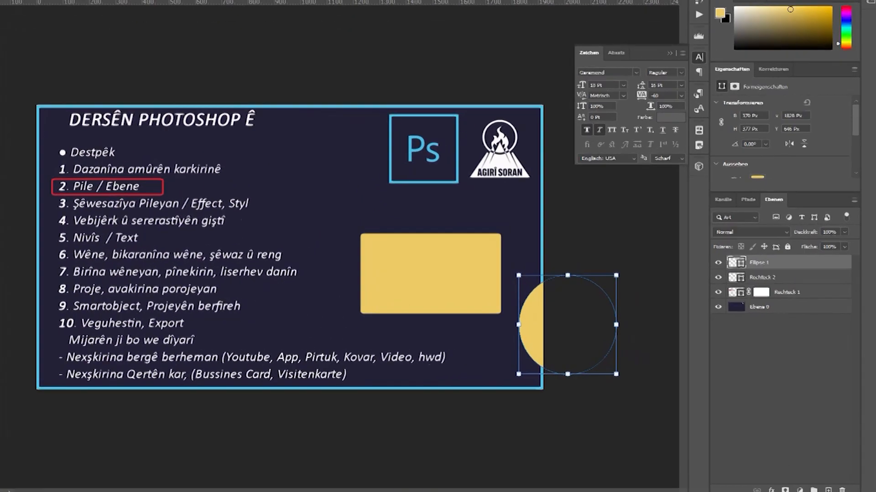
drag(540, 317, 478, 348)
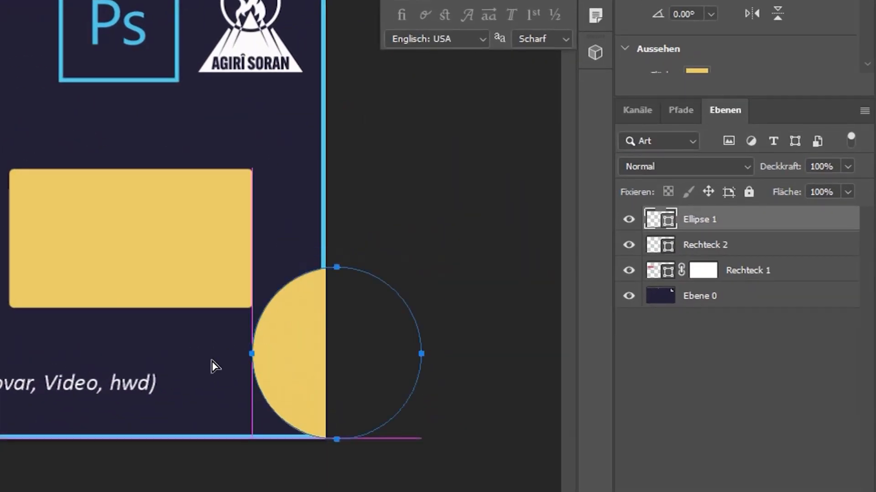
drag(214, 367, 363, 299)
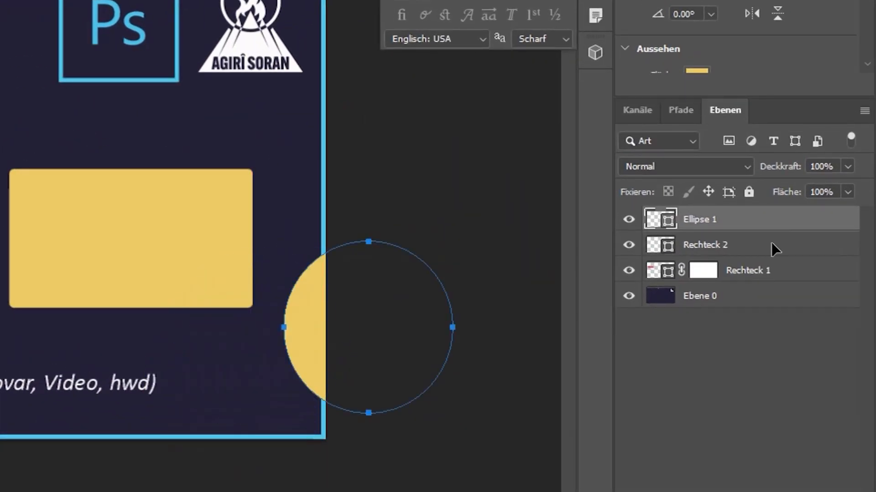
key(ctrl+z)
- Group the Ellipse 1 and Rechteck 2 layers together
click(716, 247)
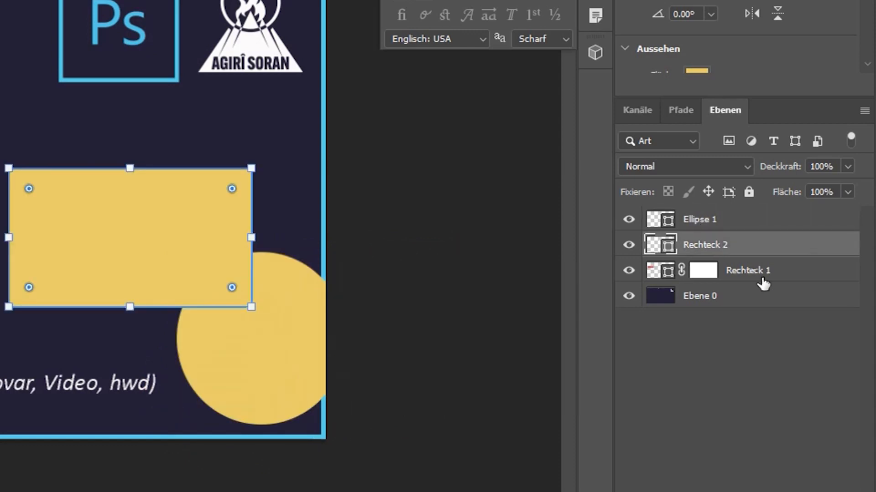
click(711, 221)
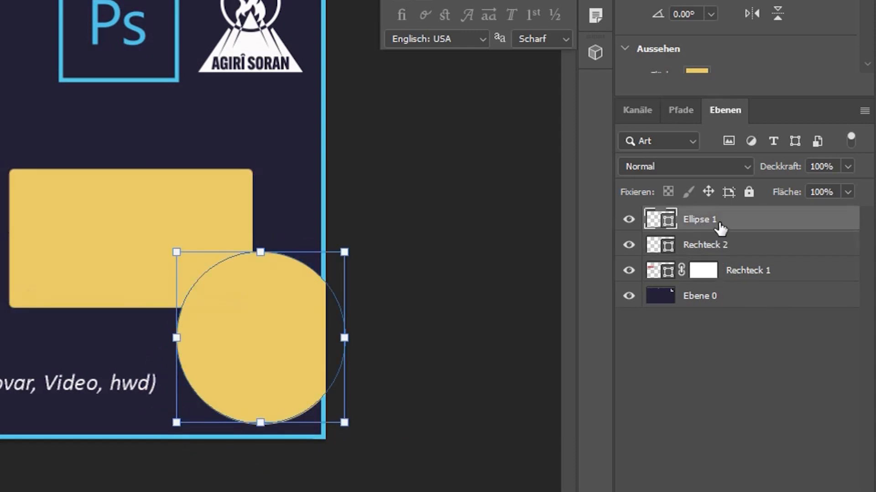
click(724, 249)
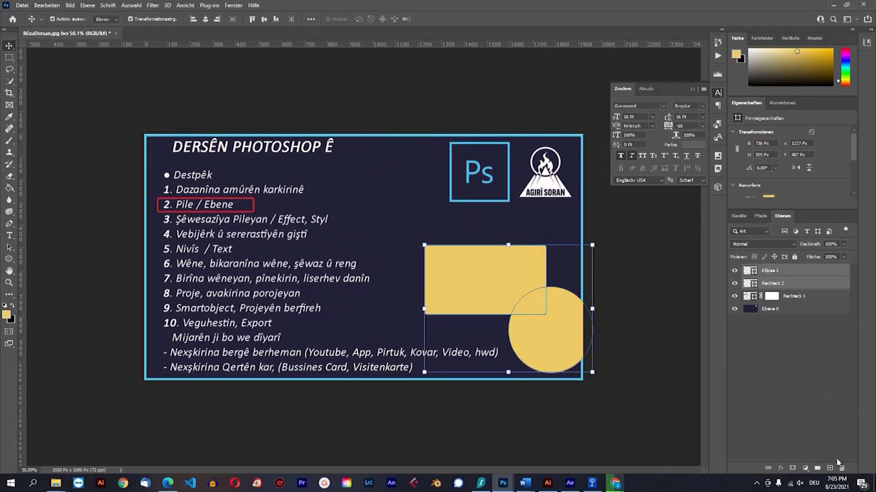
click(817, 468)
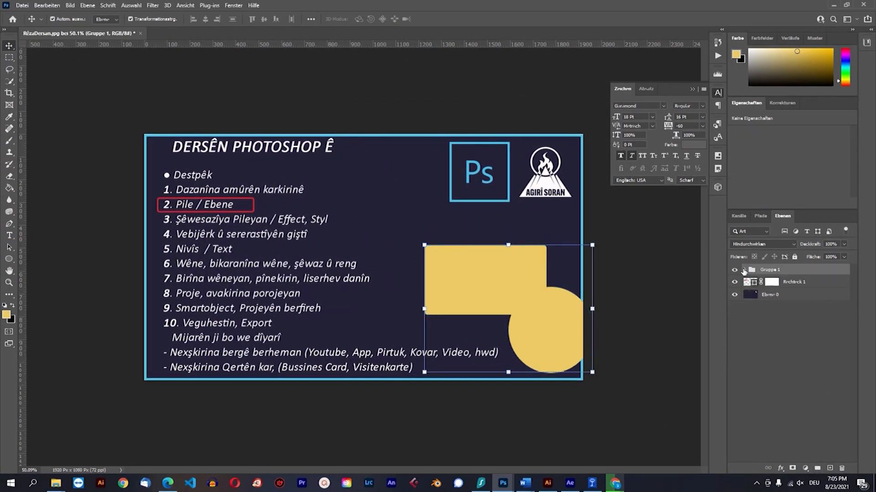
- Add the text ROJEV on the yellow rectangle as a layer above Ellipse 1 inside Gruppe 1
click(744, 270)
click(777, 283)
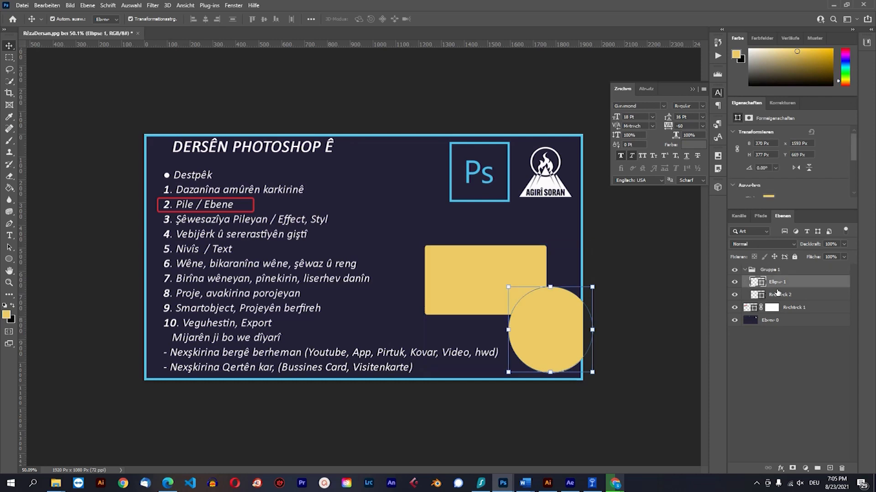
click(9, 236)
click(438, 272)
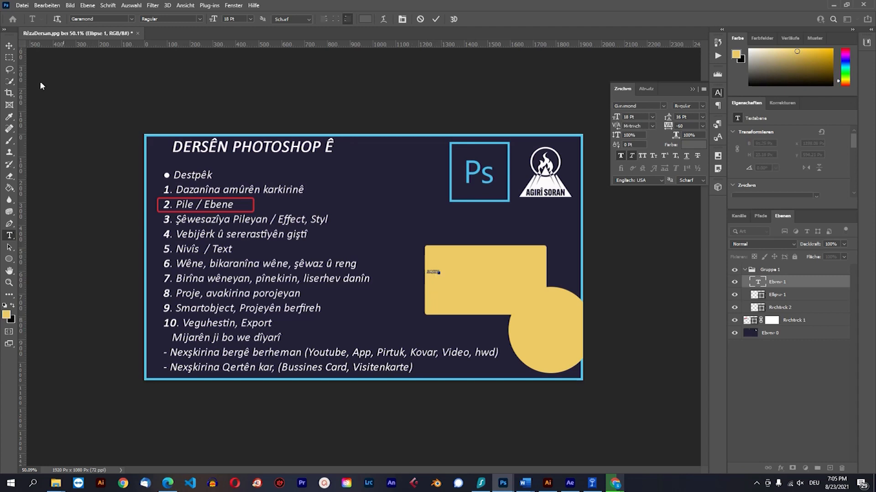
click(9, 45)
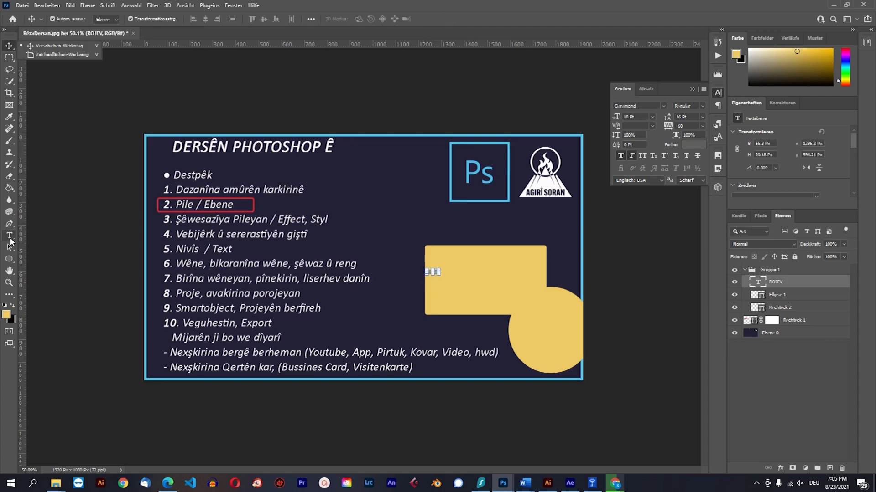
- Set the ROJEV text size to 60 pt and move the text to the middle of the yellow rectangle
click(9, 236)
click(250, 19)
click(254, 129)
click(9, 45)
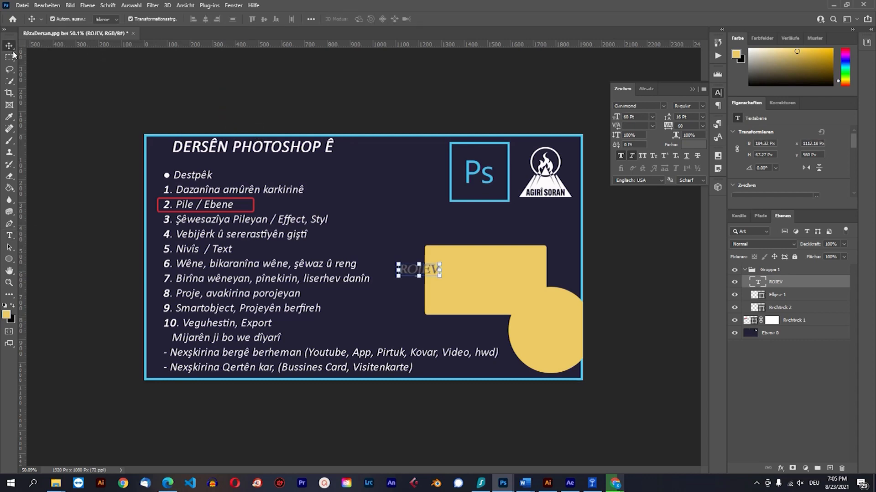
drag(432, 270, 497, 277)
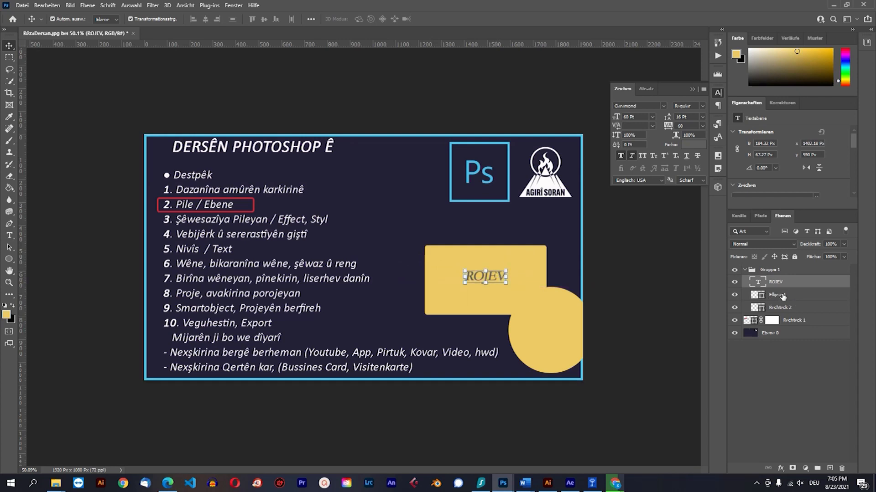
- Group the ROJEV text with Rechteck 2 as a nested group inside Gruppe 1
click(769, 295)
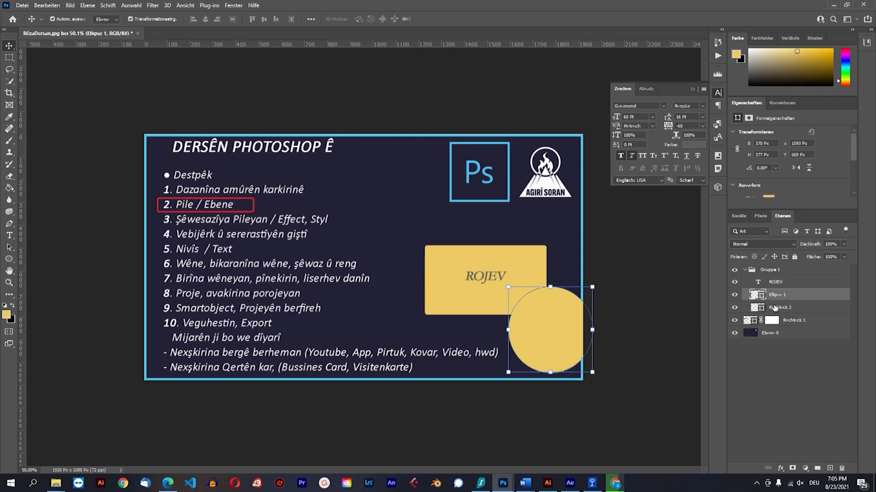
click(779, 304)
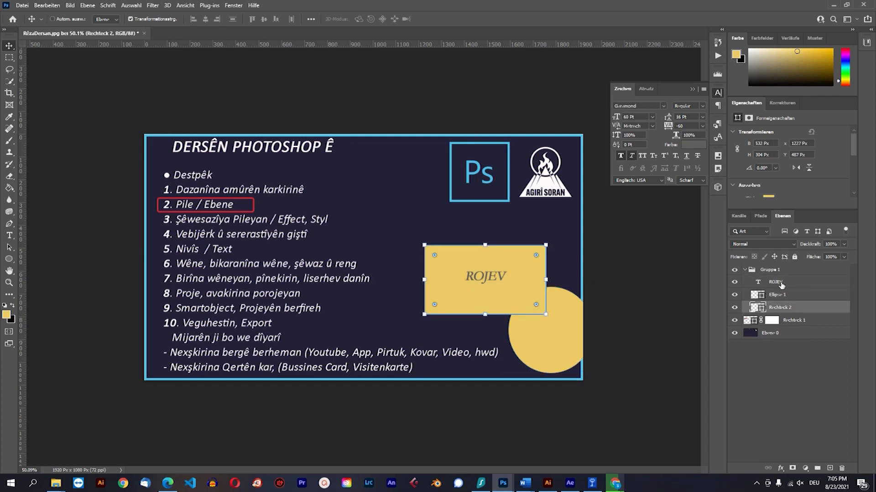
ctrl+click(781, 283)
click(818, 469)
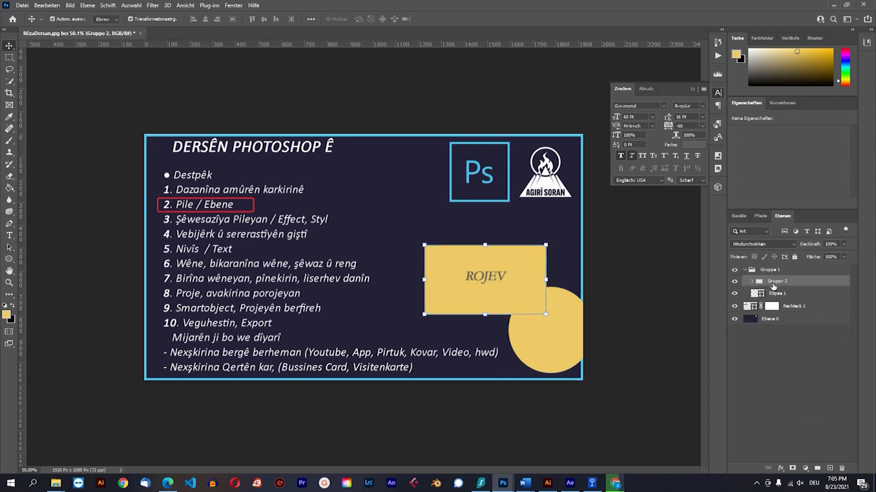
- Duplicate the ROJEV text and place the copy on the yellow circle
ctrl+click(485, 275)
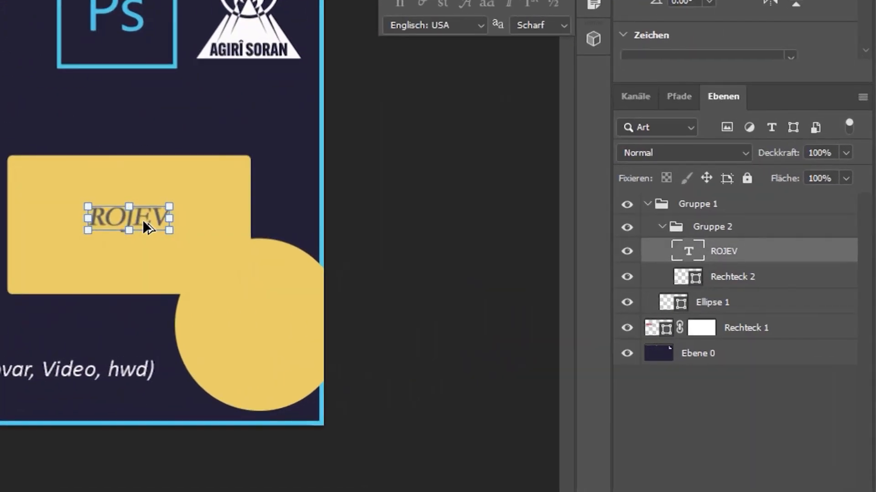
drag(145, 215, 281, 335)
- Change the copied text on the circle to NÛÇE and shift it closer to the circle's centre
key(t)
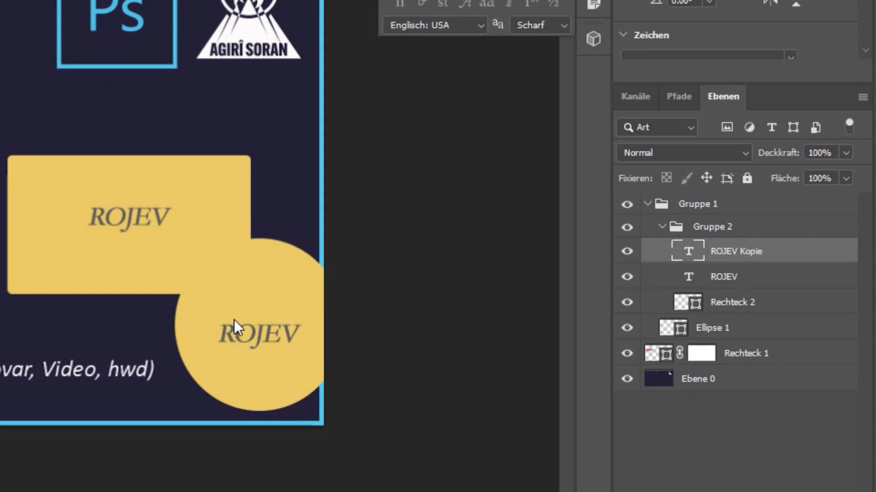
drag(229, 329, 347, 340)
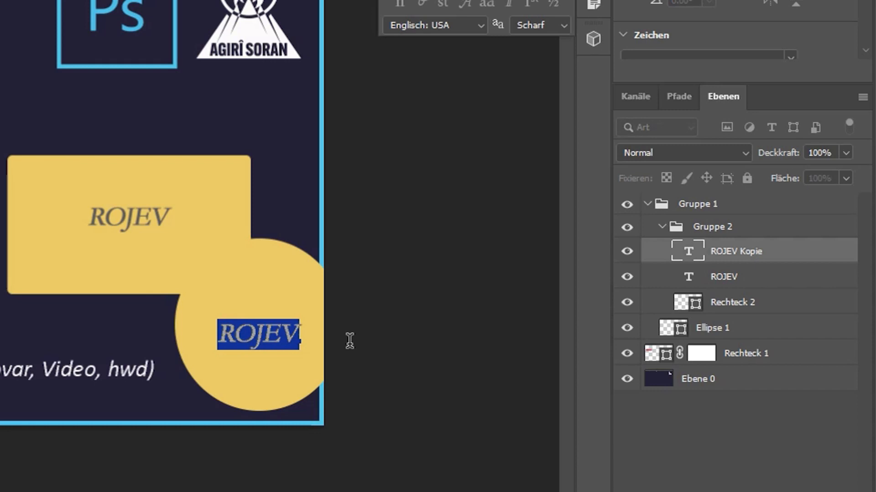
text(NÜ)
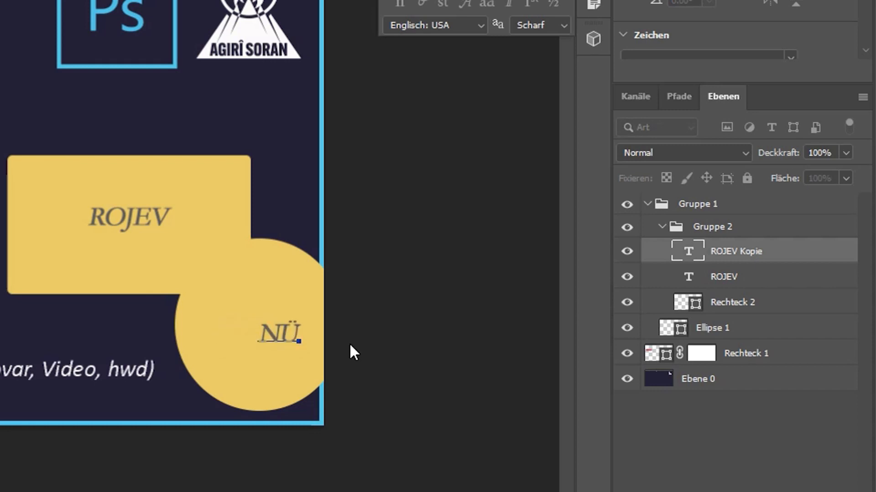
key(BackSpace)
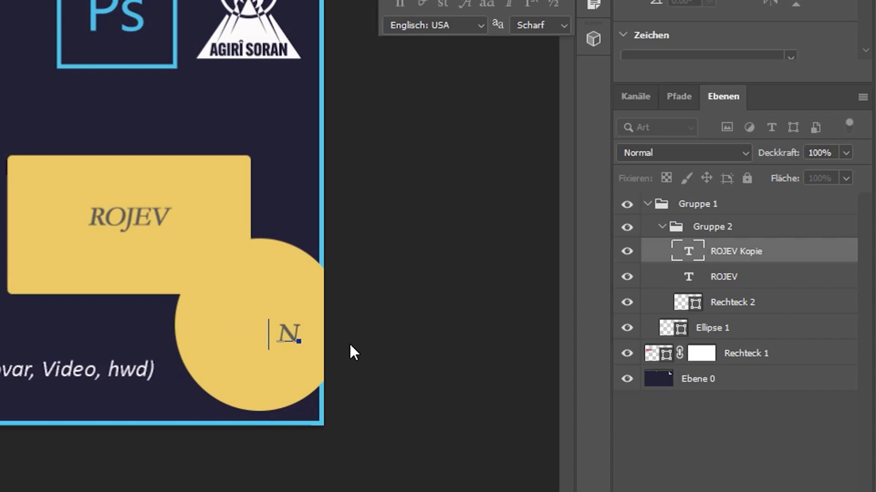
text(Ğ)
key(BackSpace)
key(BackSpace)
text(NÛÇE)
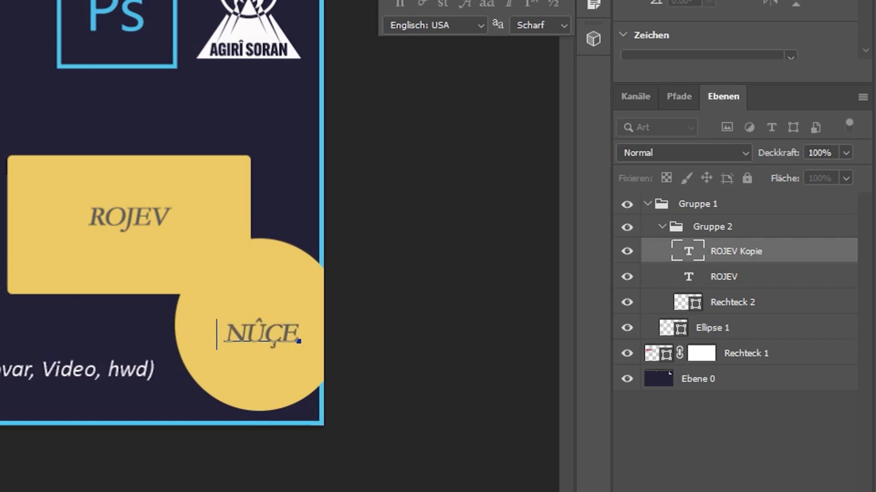
key(ctrl+Return)
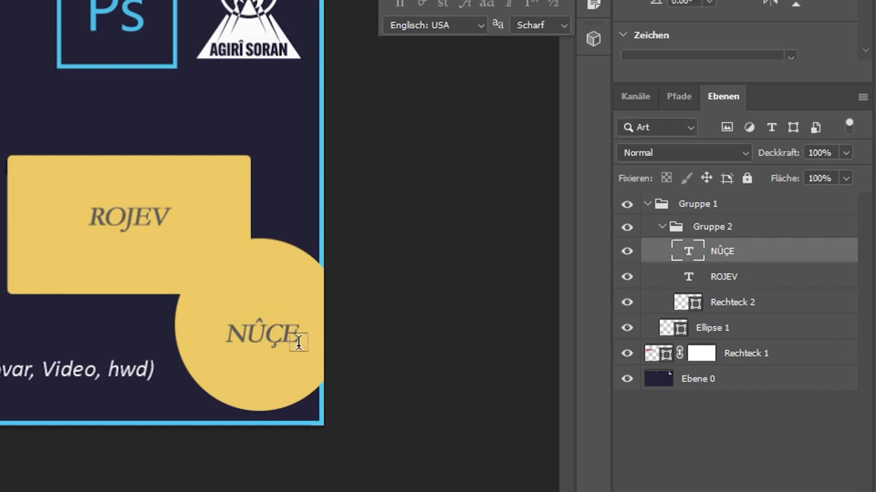
key(ctrl+t)
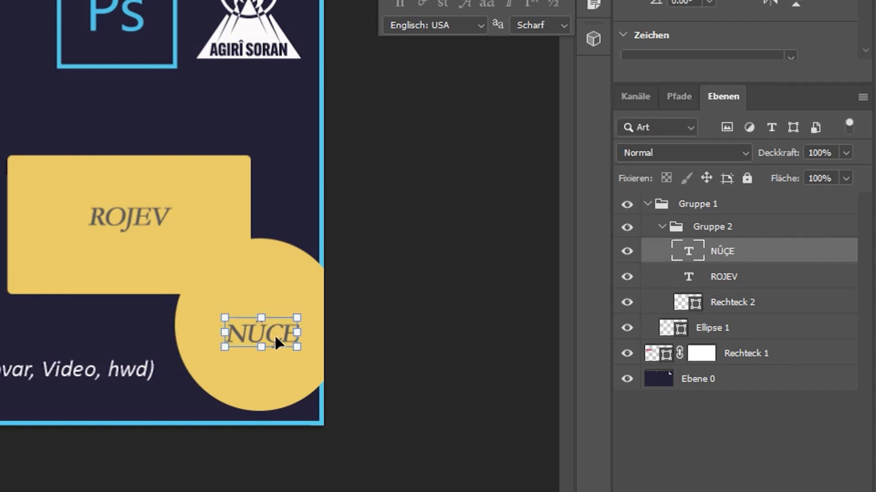
drag(275, 342, 277, 336)
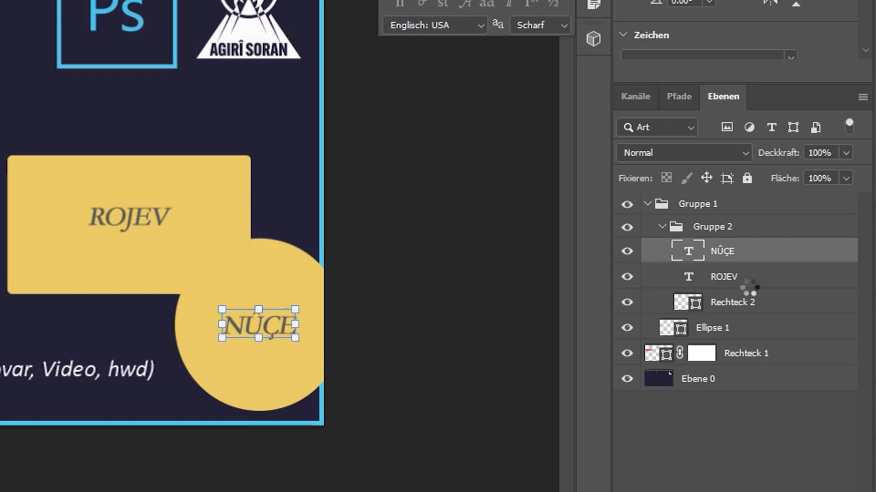
- Group the NÛÇE text with Ellipse 1 and move that group out of Gruppe 2 so it sits above it in Gruppe 1
click(729, 304)
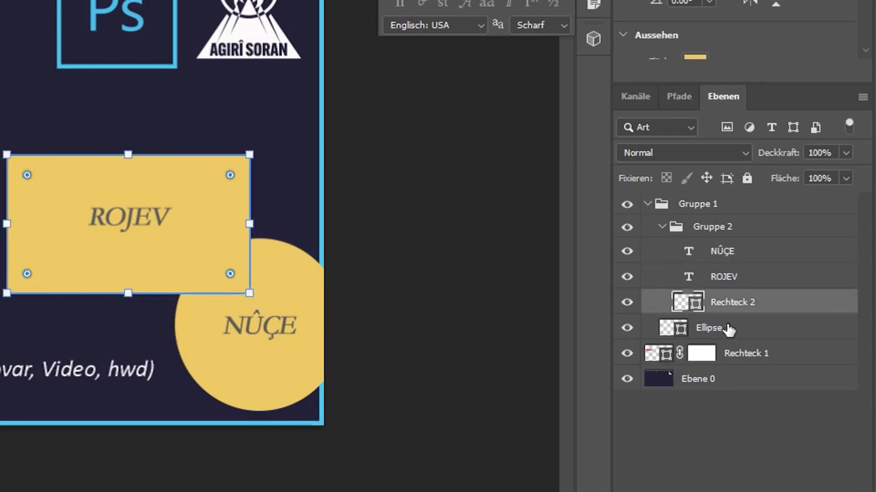
click(738, 329)
ctrl+click(730, 254)
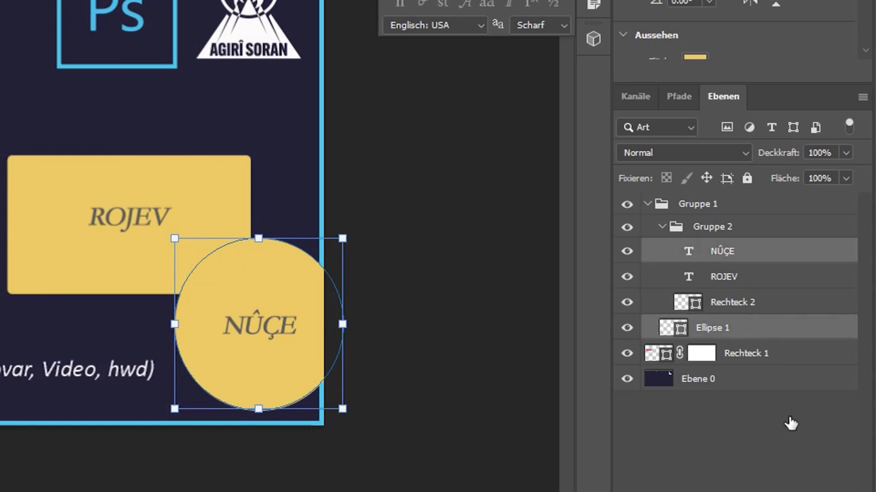
key(ctrl+g)
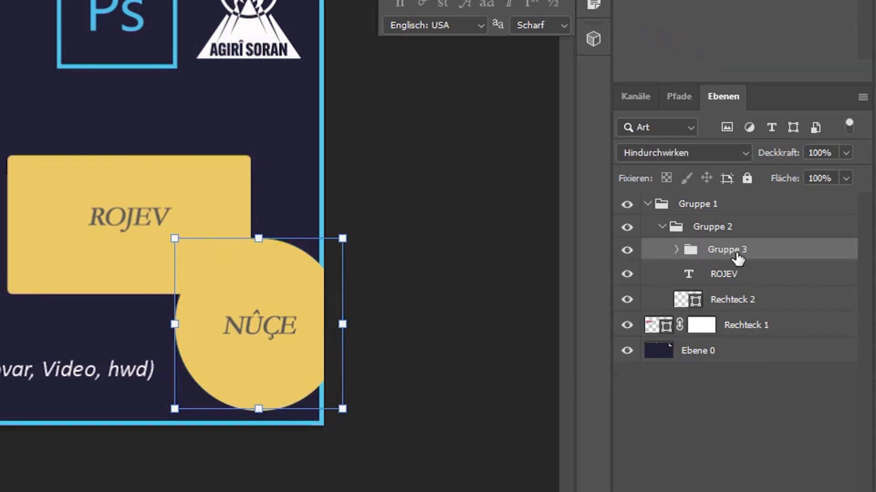
drag(739, 259, 686, 219)
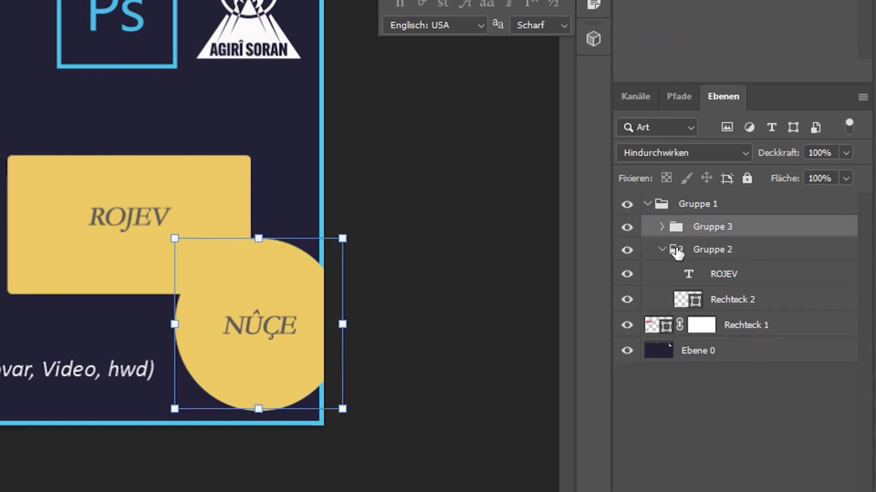
click(661, 249)
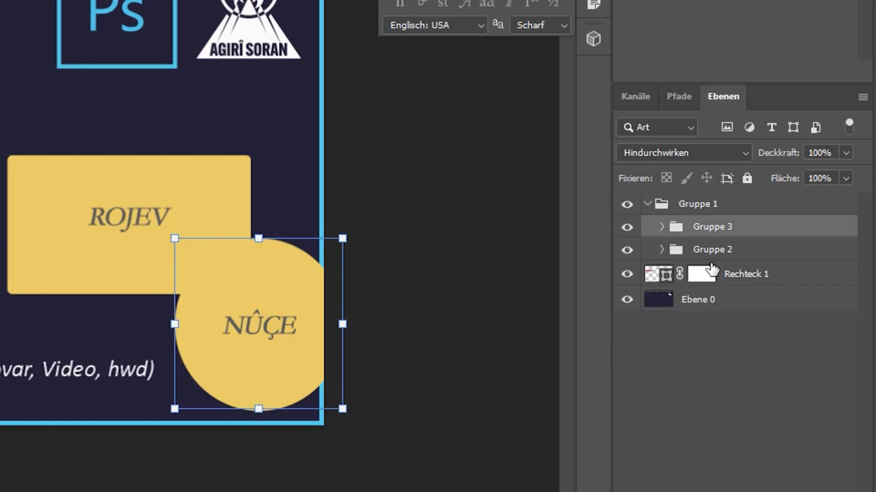
- Collapse Gruppe 1 and rename it Koma nûçeyan
click(720, 253)
click(706, 229)
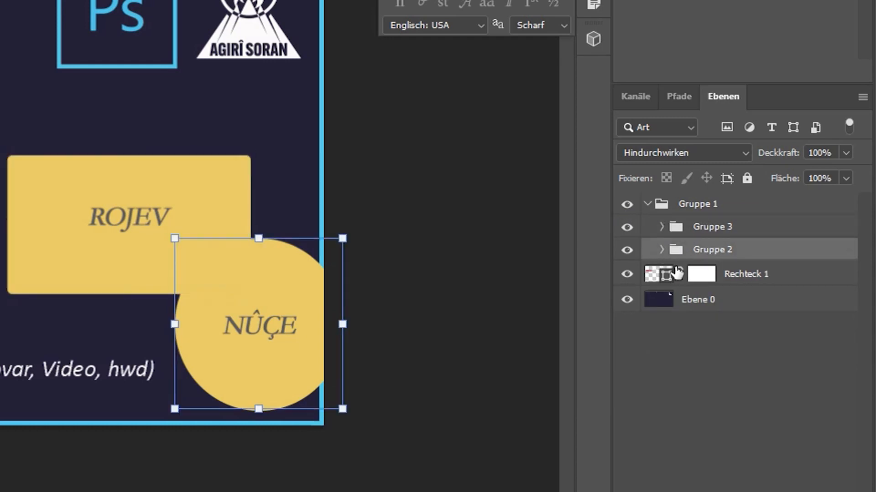
click(647, 206)
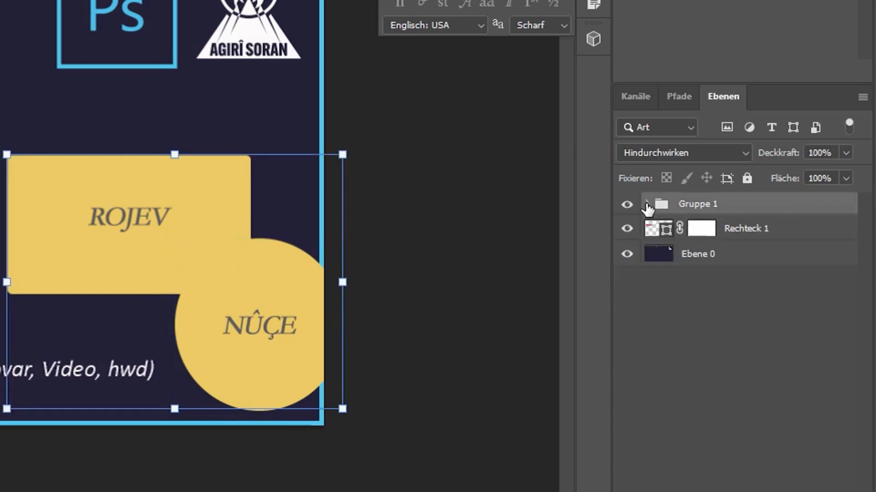
double_click(697, 207)
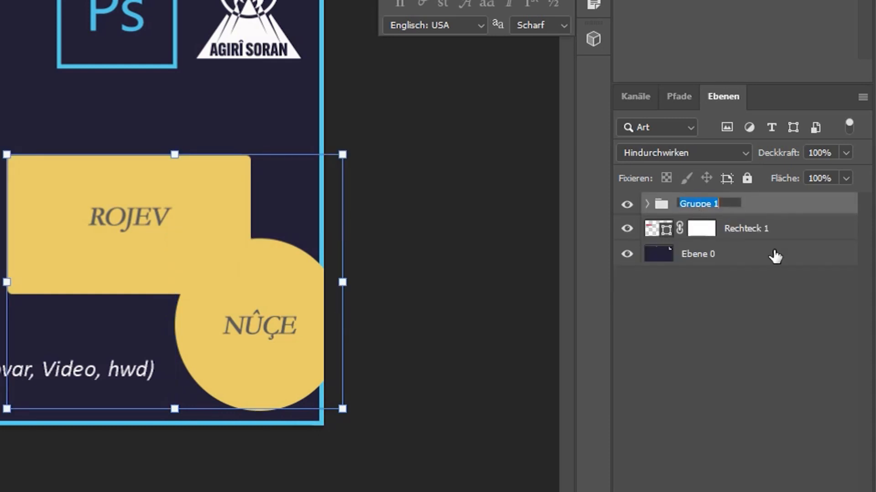
text(Koma nûçe)
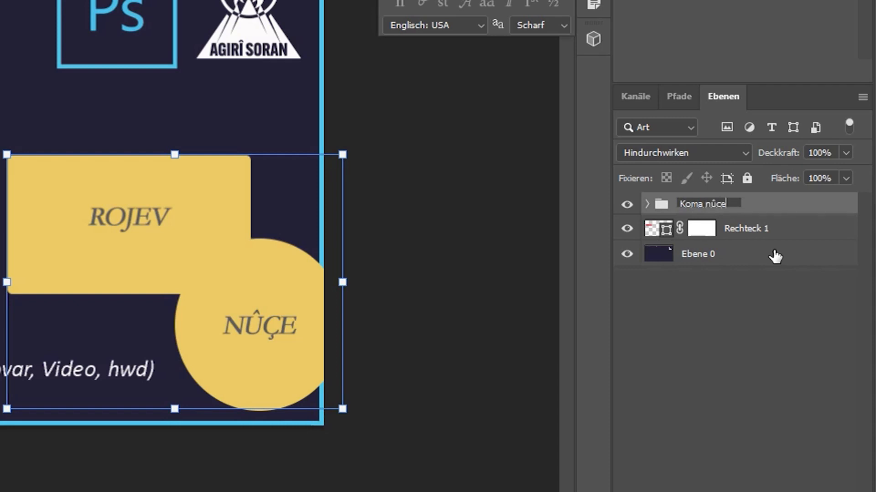
text(yan)
key(Return)
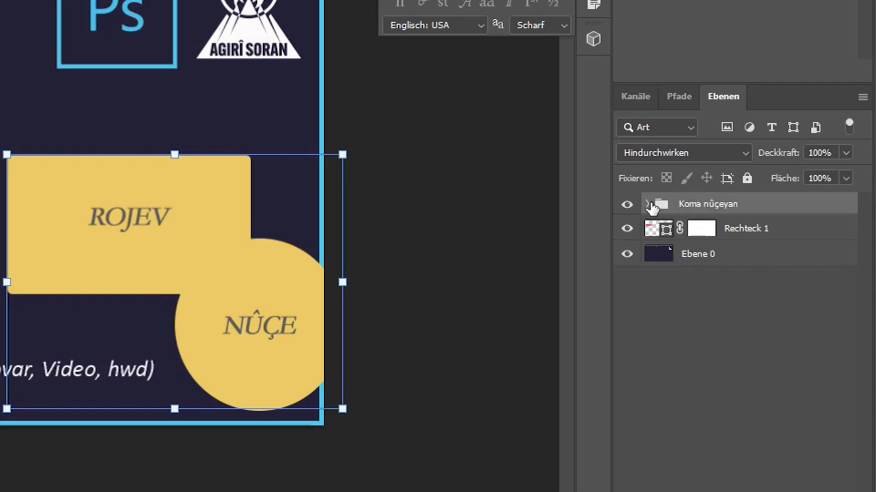
- Examine the nested groups inside Koma nûçeyan and the layers contained in Gruppe 2
click(646, 204)
click(724, 230)
click(727, 253)
click(661, 251)
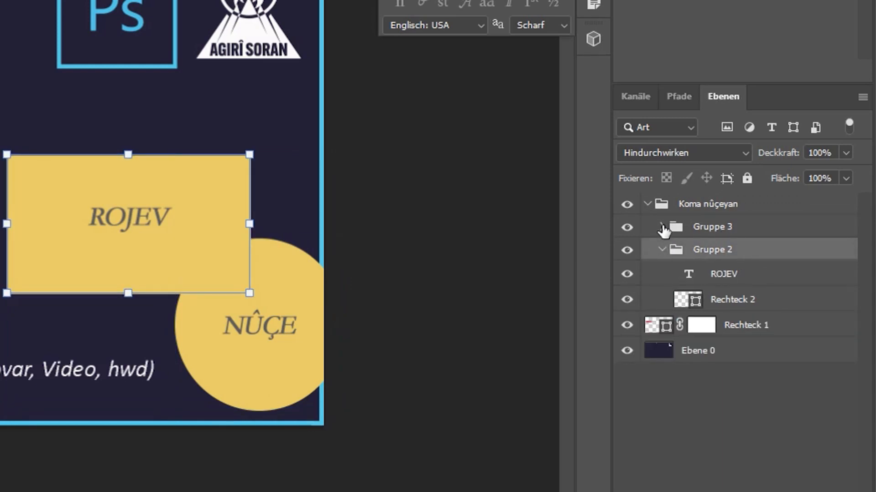
click(662, 250)
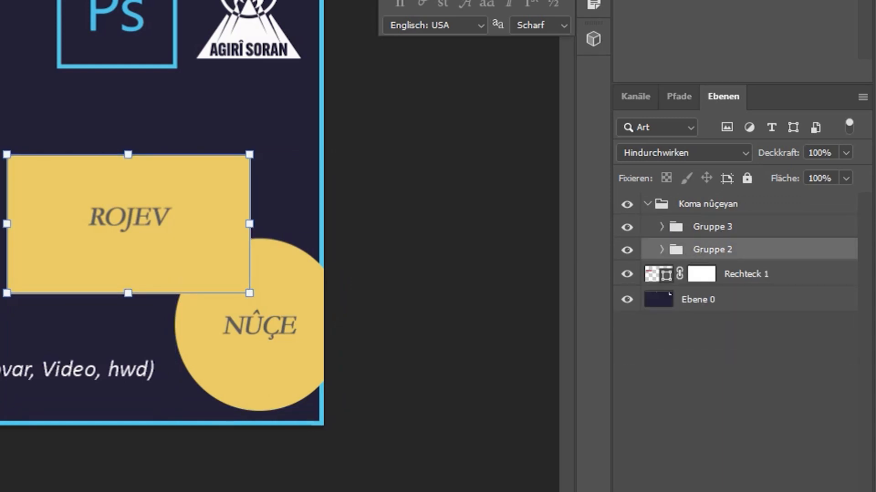
click(203, 196)
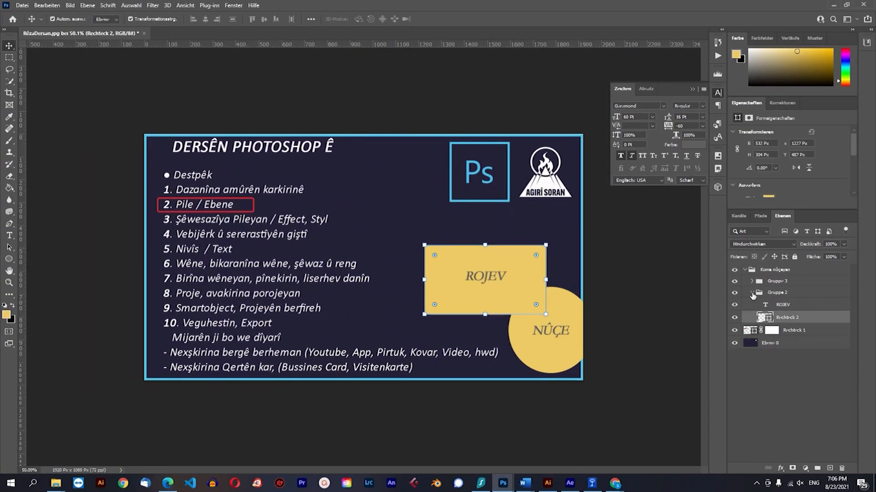
click(751, 293)
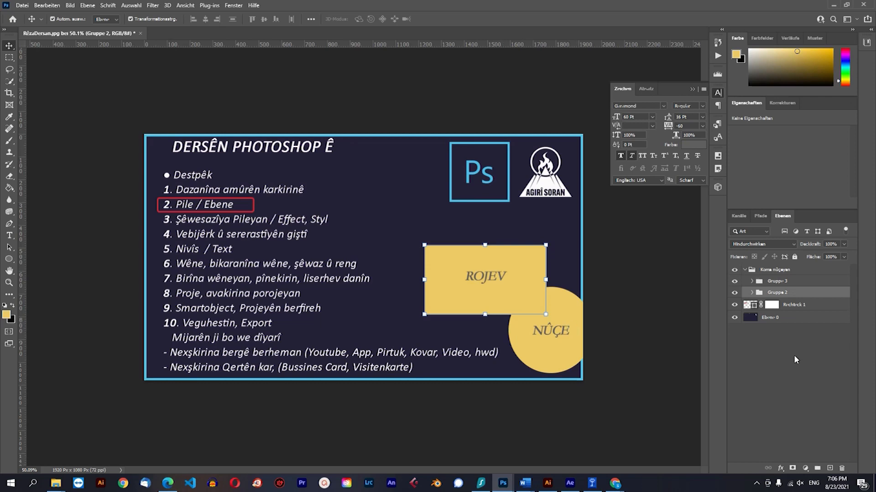
- Examine the layer effects on offer for Gruppe 2, Koma nûçeyan and Gruppe 3 without applying any
click(780, 469)
key(Escape)
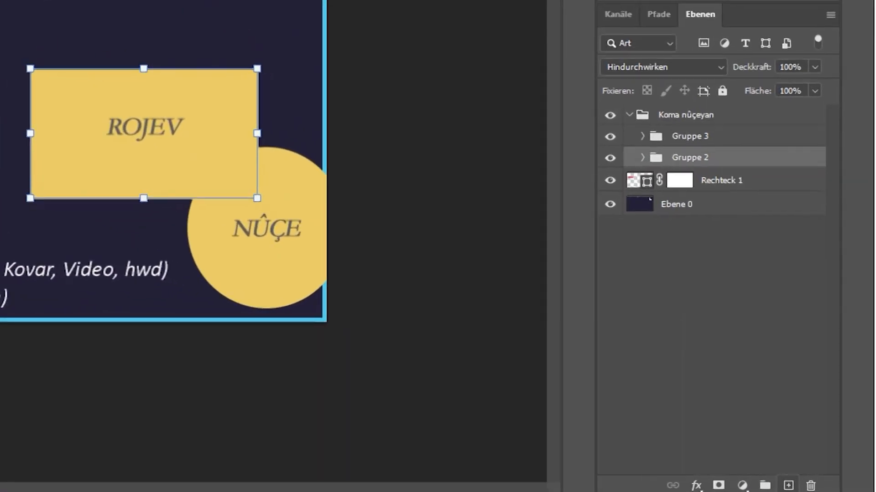
click(732, 302)
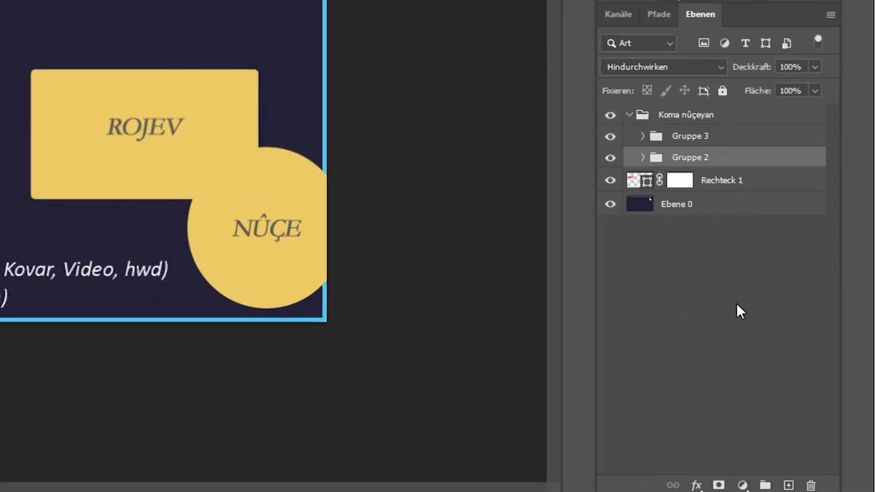
click(766, 393)
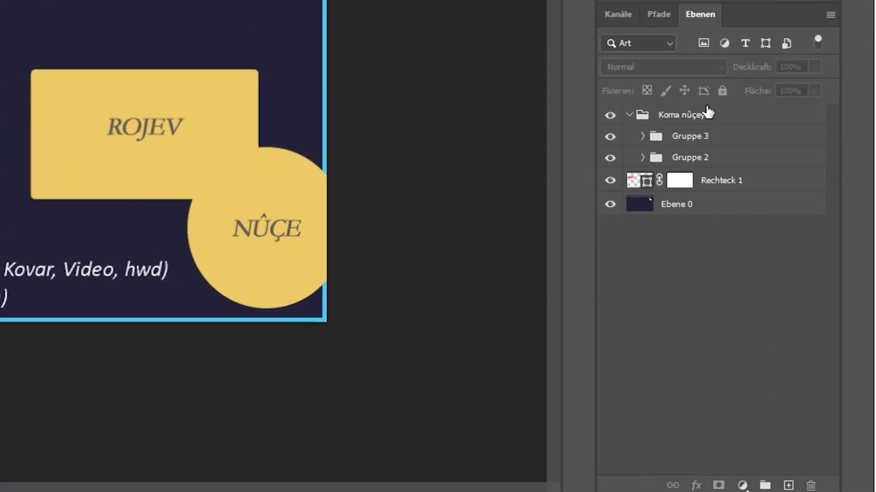
click(707, 111)
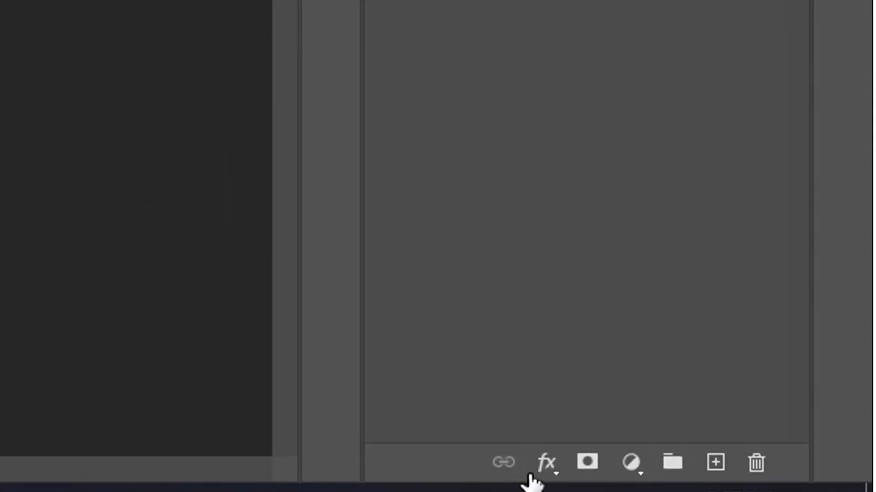
click(546, 467)
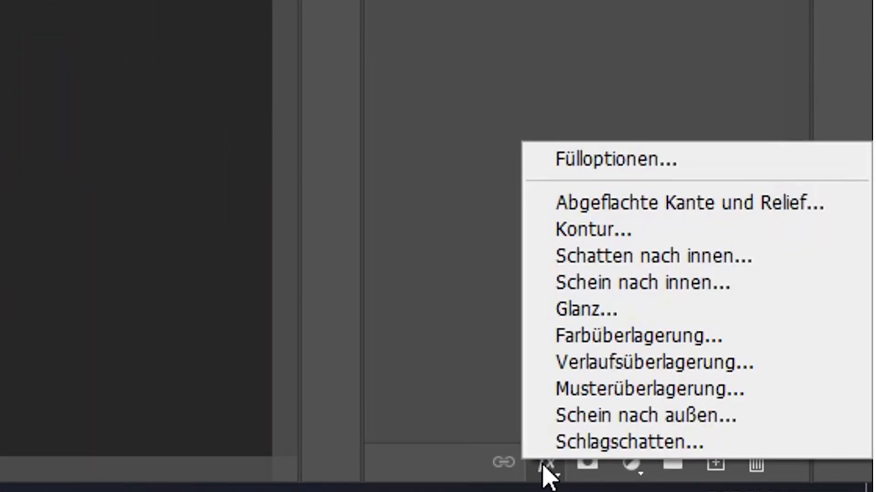
click(550, 474)
click(547, 468)
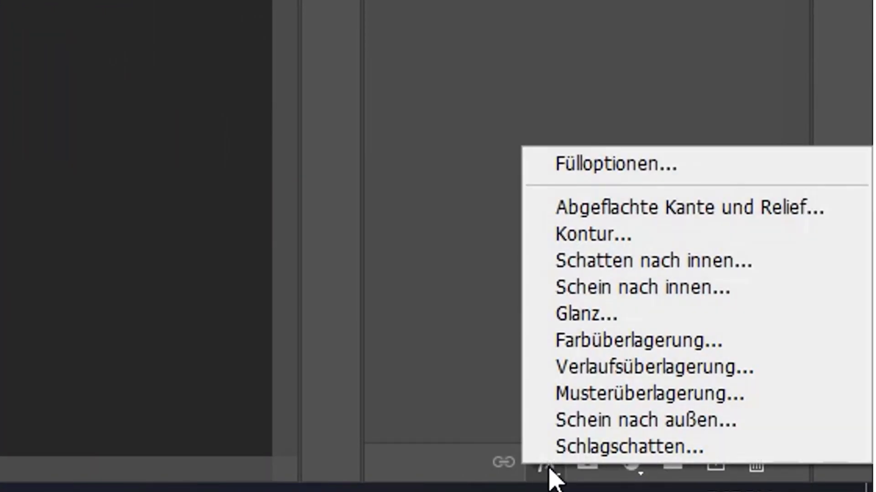
click(552, 474)
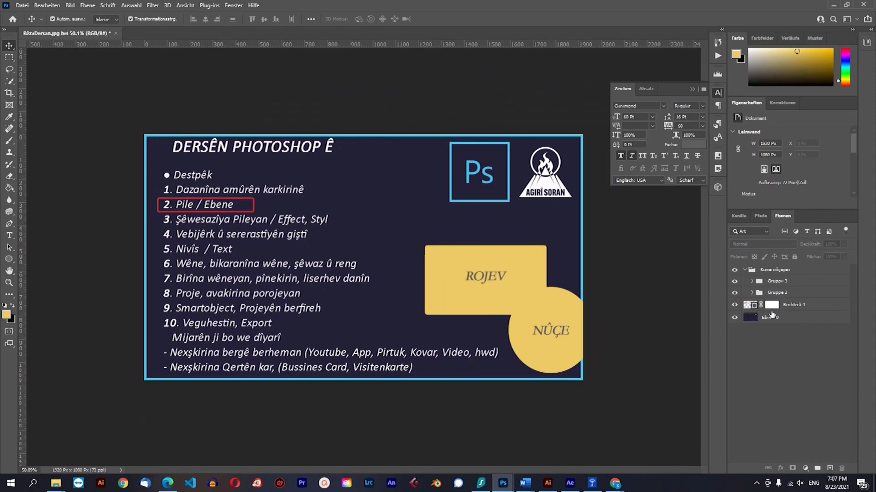
click(775, 305)
click(776, 280)
click(781, 468)
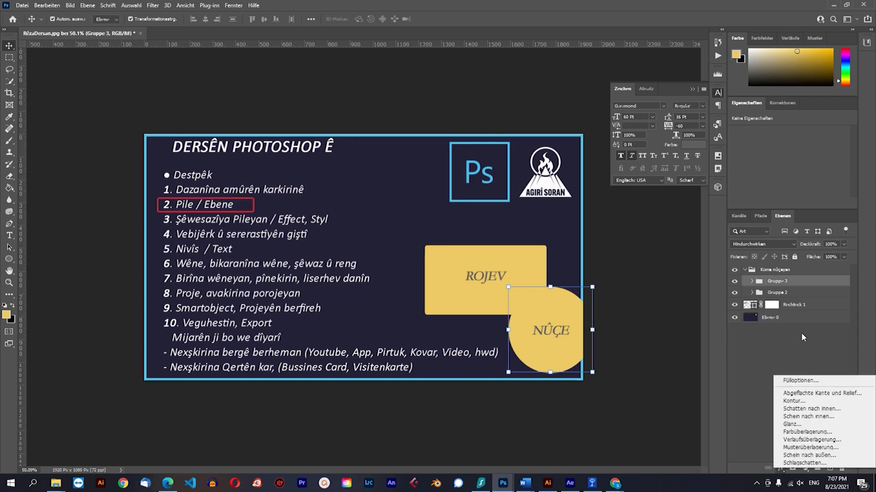
click(781, 272)
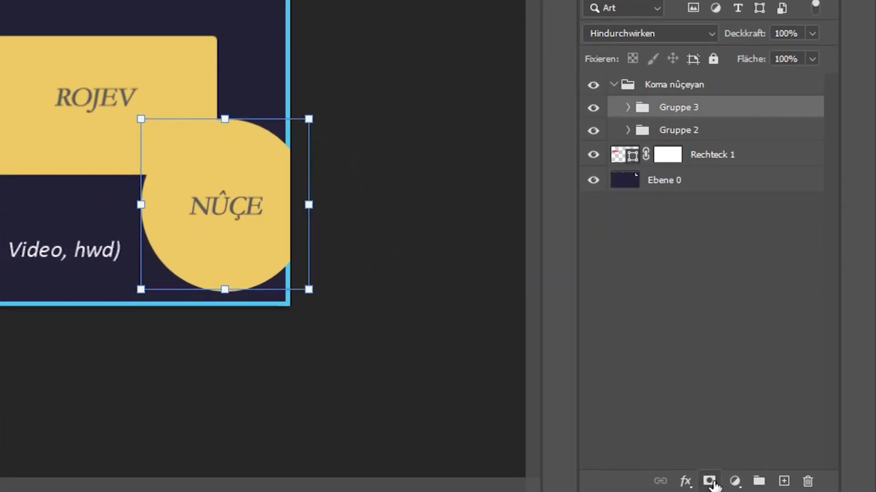
- Examine the layer mask and the shape thumbnail of Rechteck 1 by activating each of them in turn
click(719, 316)
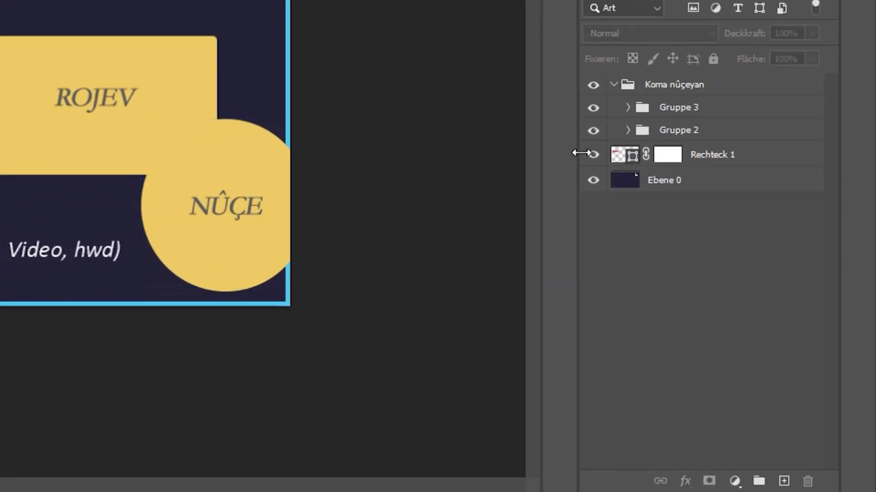
click(666, 160)
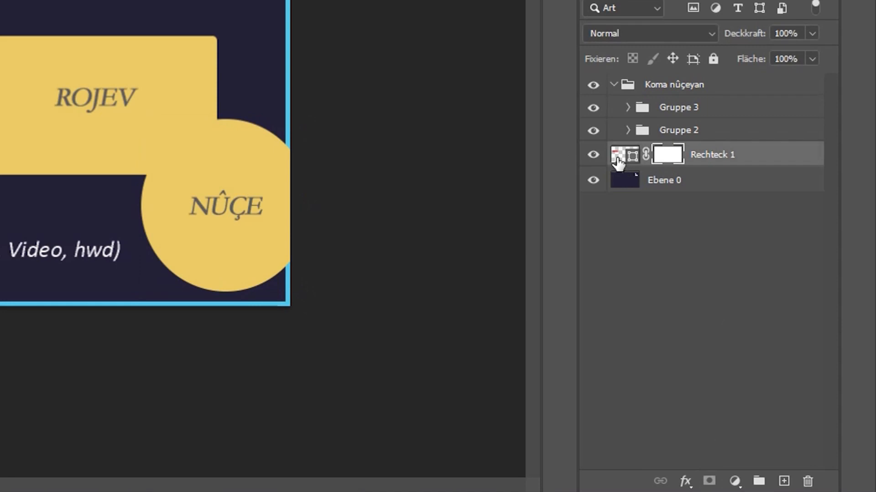
click(634, 156)
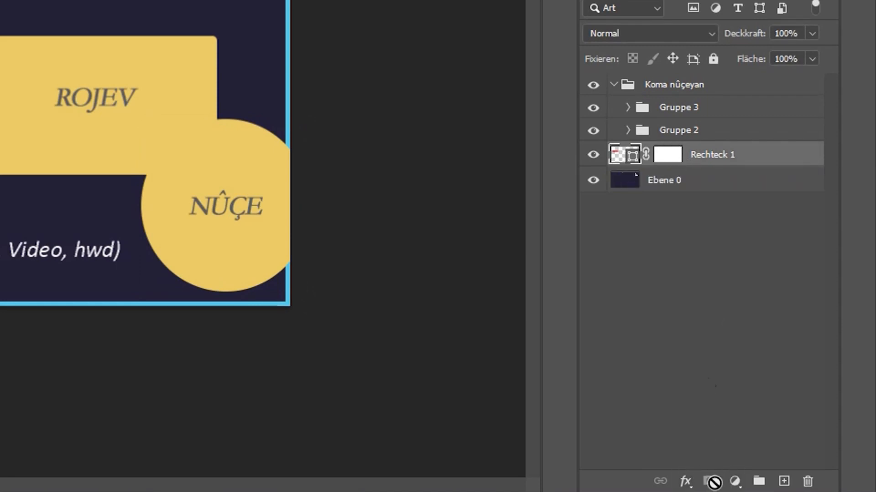
click(674, 164)
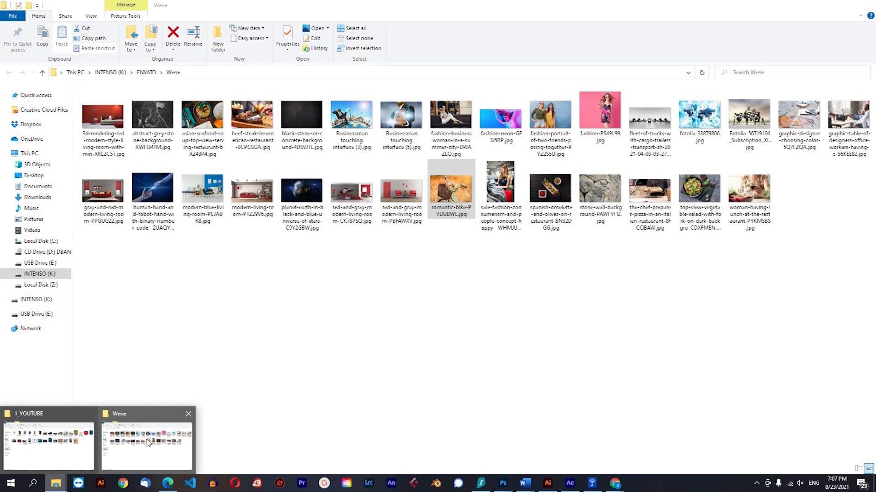
- Switch to the Wene folder in File Explorer and open modern-living-room-PTZ29V6.jpg with Adobe Photoshop 2021
click(148, 442)
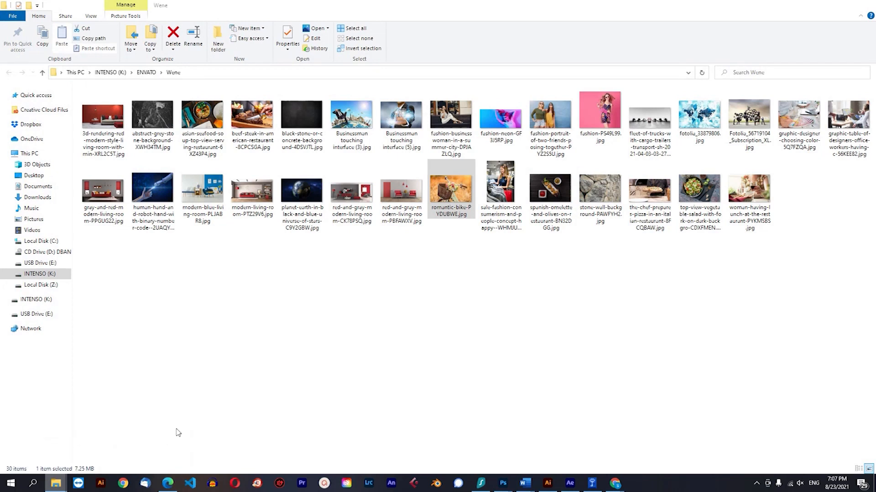
click(469, 303)
click(245, 217)
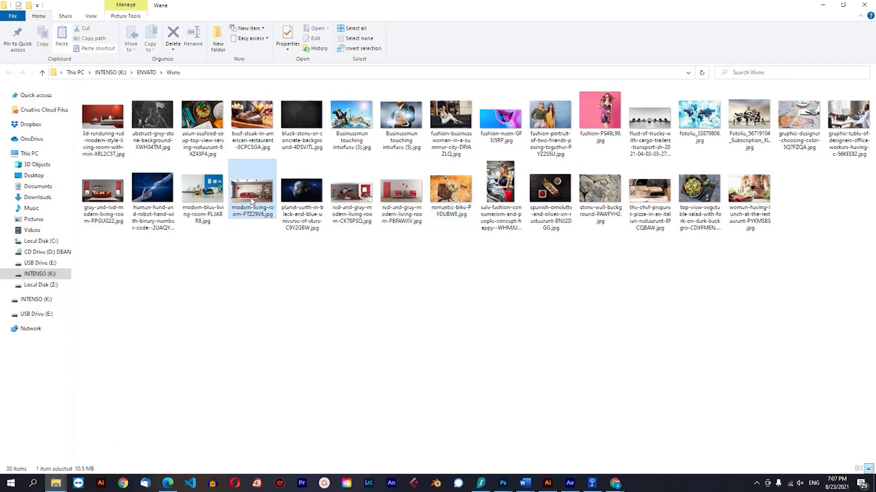
right_click(252, 201)
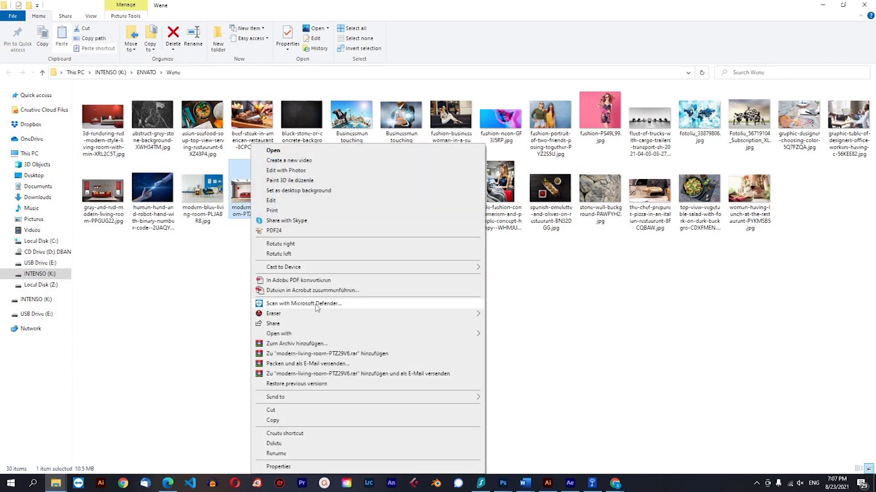
mouse_move(410, 334)
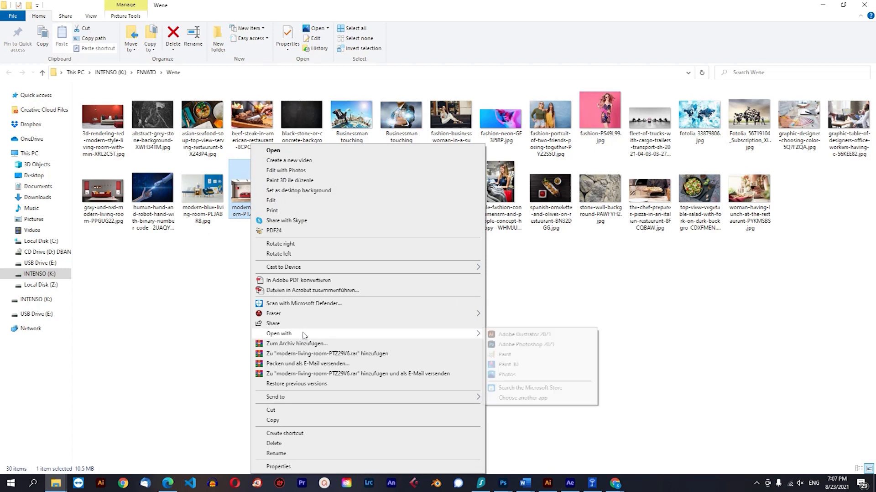
click(527, 345)
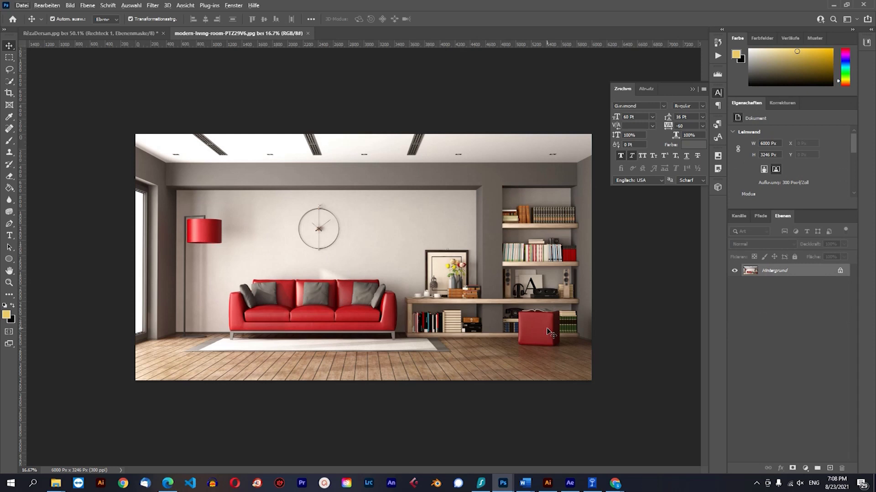
- Select the red lampshade with the Quick Selection tool and add a layer mask that hides everything else
scroll(189, 229, up, 3)
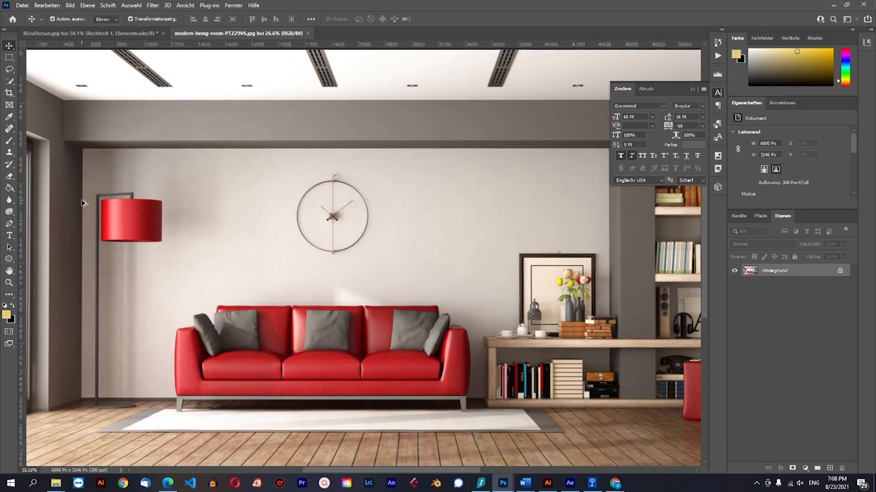
scroll(109, 215, up, 6)
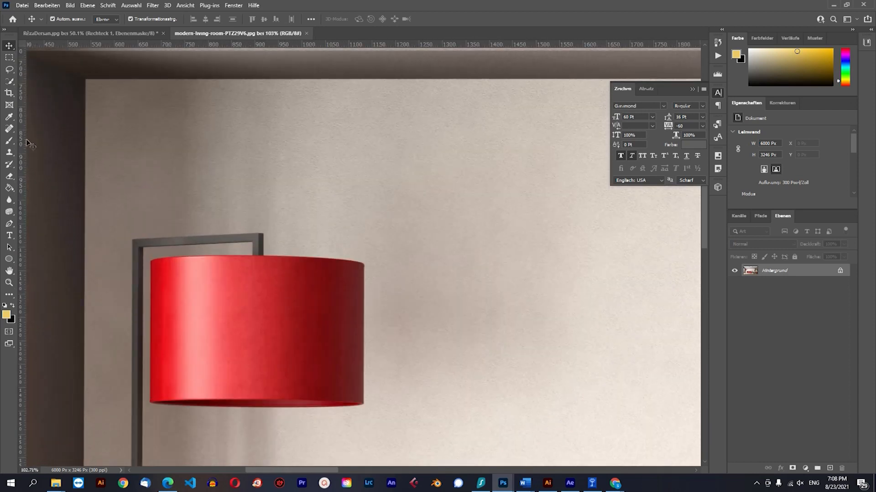
click(8, 82)
click(203, 263)
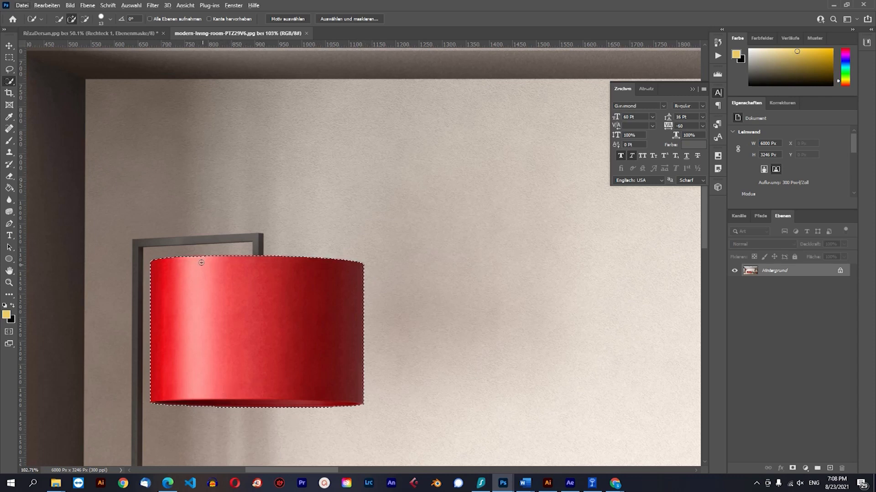
key(alt)
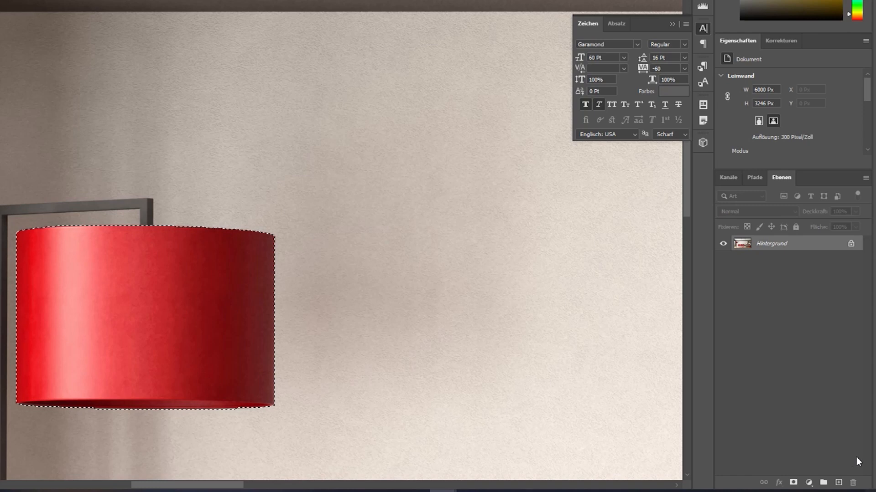
click(793, 482)
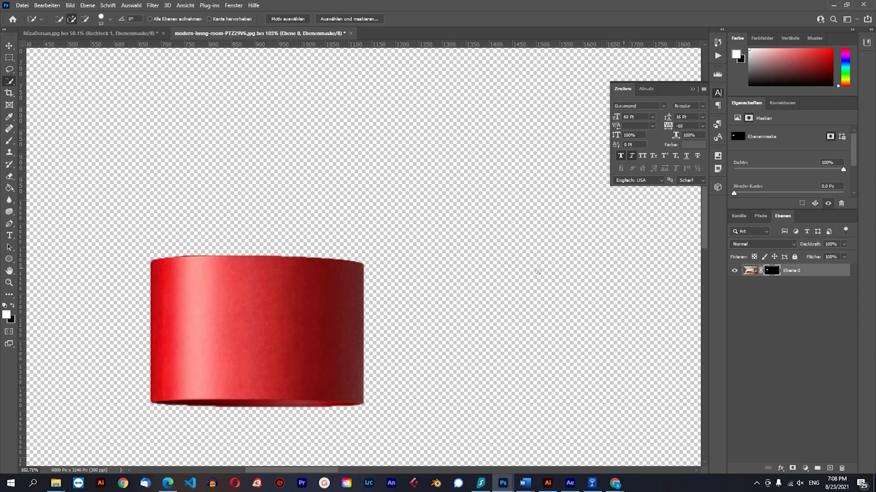
- Try the Quick Selection tool's add and subtract modes around the masked lampshade, with the lampshade selected again
click(85, 19)
click(75, 21)
click(84, 20)
click(379, 269)
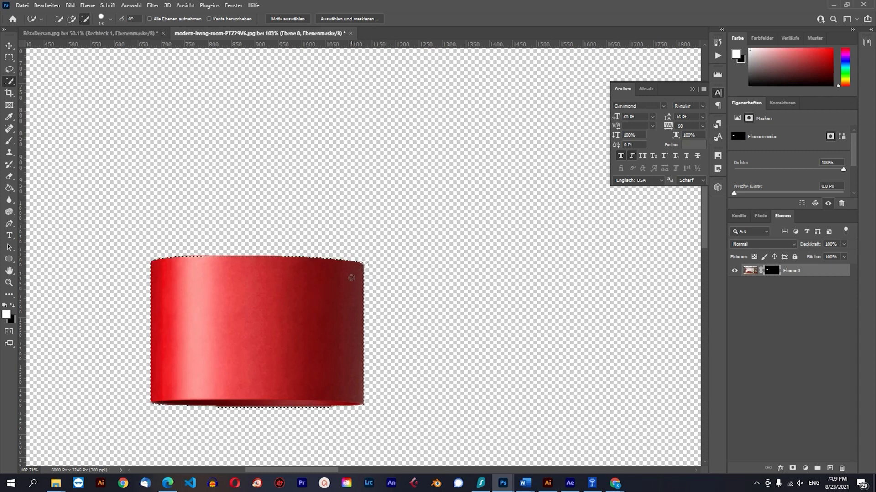
- Add an area beyond the lampshade's upper-right edge to the selection and revert that addition through the history
click(72, 19)
click(345, 267)
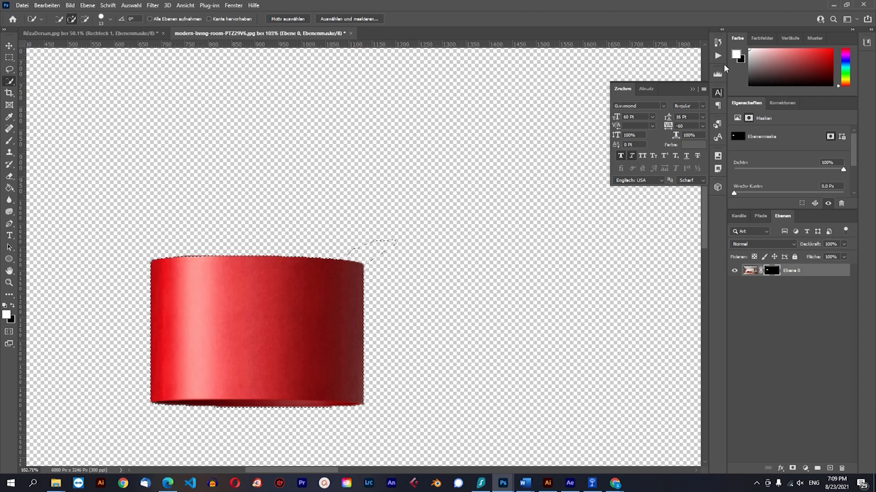
click(718, 43)
click(613, 108)
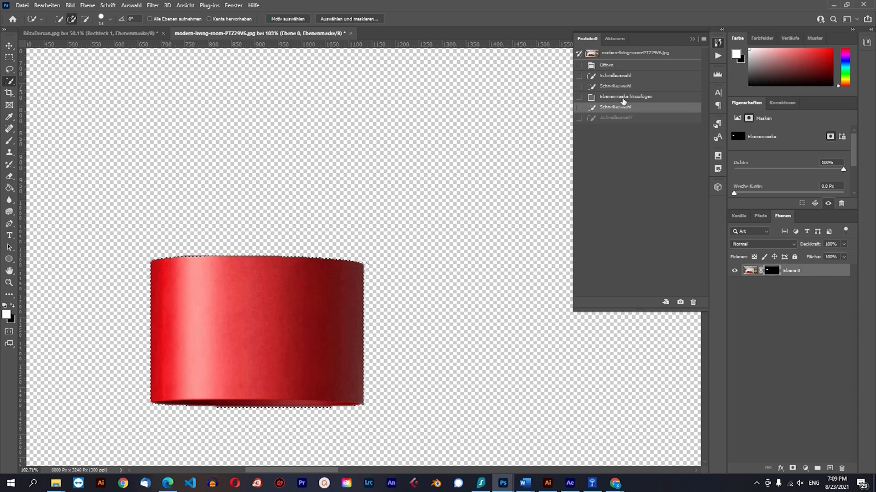
- Step the history back to the added layer mask to drop the lampshade selection, and activate the Move tool
click(623, 97)
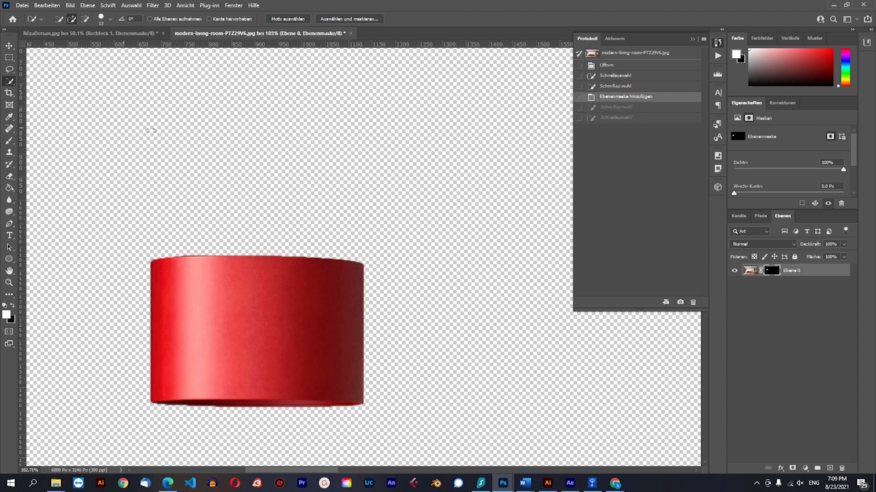
click(12, 70)
click(9, 46)
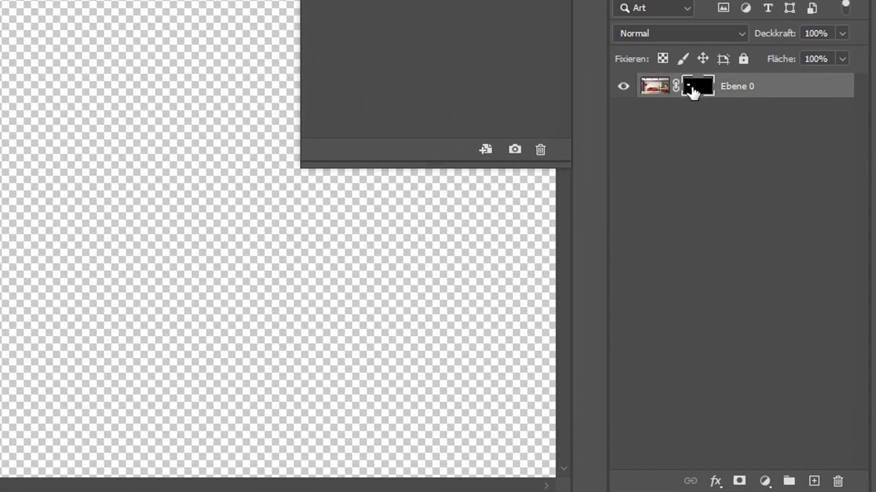
- Start Auswählen und maskieren on Ebene 0's mask and try the Schwarzweiß and Auswahlmarkierung view modes
right_click(690, 88)
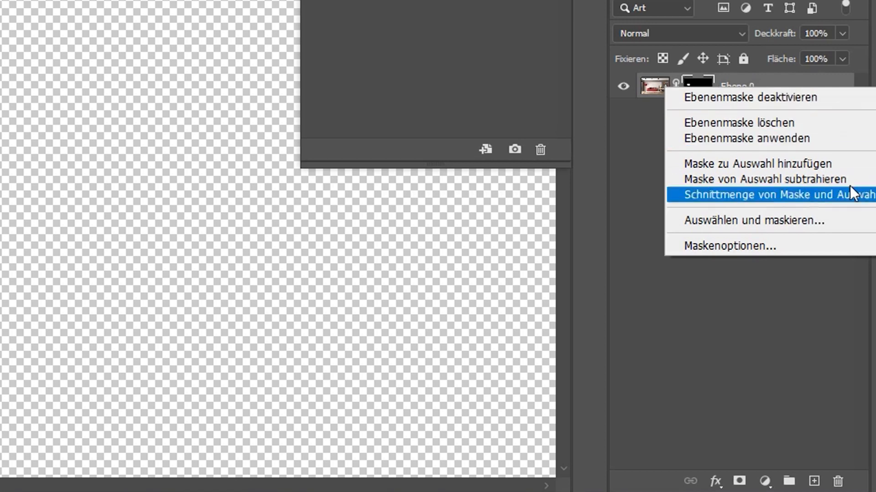
click(757, 221)
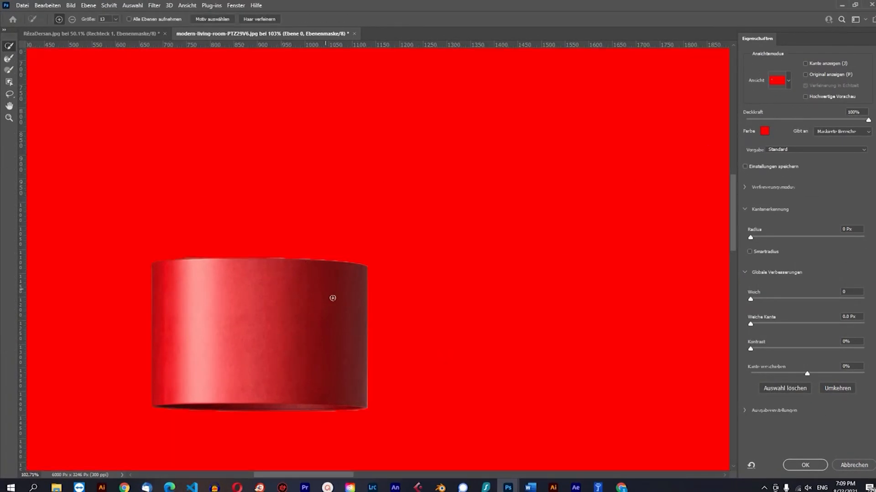
click(779, 80)
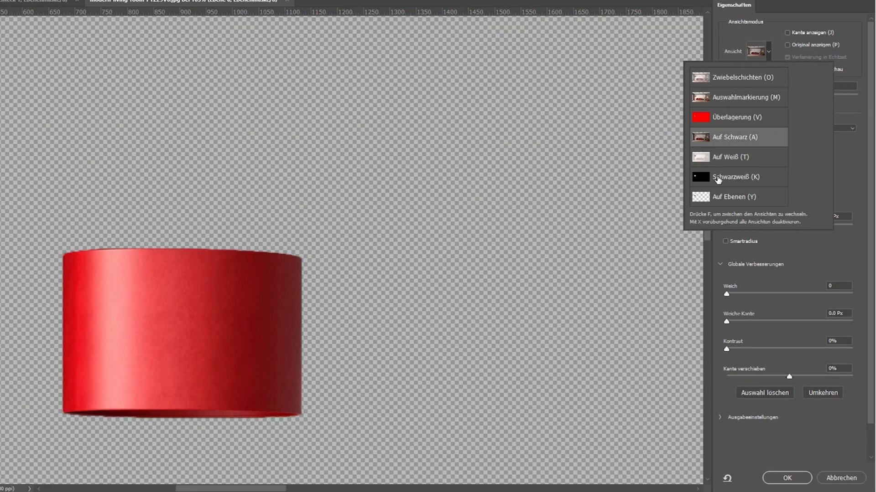
click(718, 180)
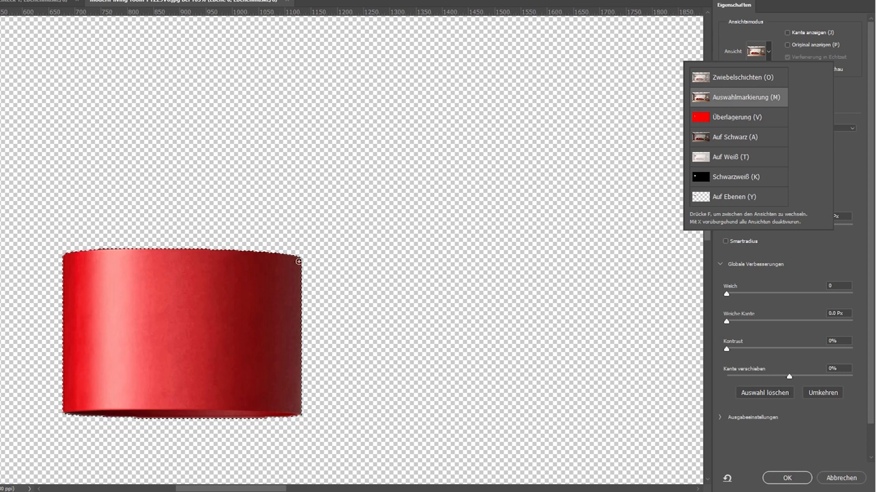
- Try extending the mask past the lampshade's edges with a 7.6 px soft edge and 44% contrast, and discard the refinements
drag(302, 259, 303, 411)
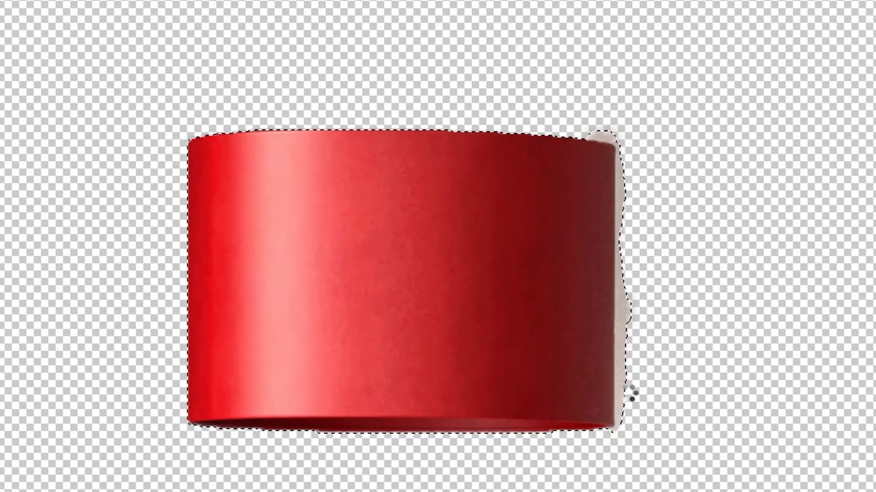
mouse_move(596, 137)
mouse_down()
mouse_move(361, 125)
mouse_move(223, 131)
mouse_move(265, 146)
mouse_move(265, 163)
mouse_move(182, 217)
mouse_move(180, 164)
mouse_move(184, 141)
mouse_move(187, 435)
mouse_move(178, 417)
mouse_move(227, 410)
mouse_move(191, 427)
mouse_move(190, 441)
mouse_move(181, 434)
mouse_move(186, 428)
mouse_move(585, 431)
mouse_up()
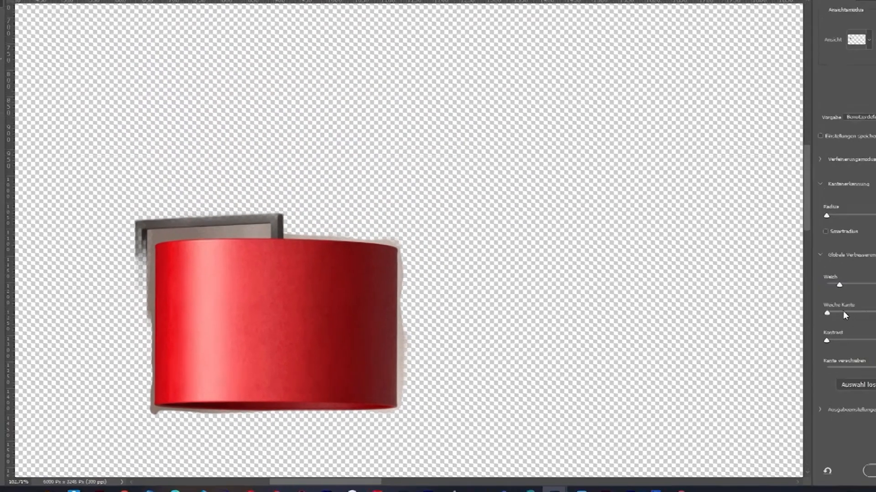
drag(843, 313, 868, 314)
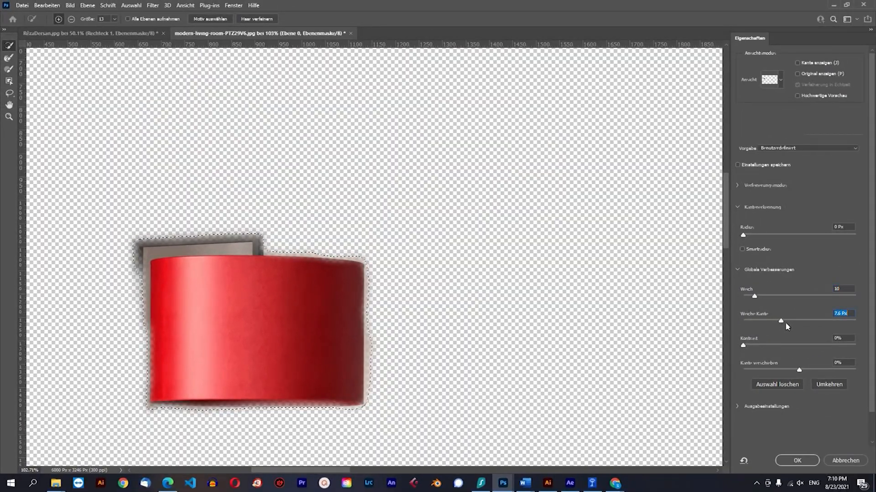
drag(743, 347, 792, 346)
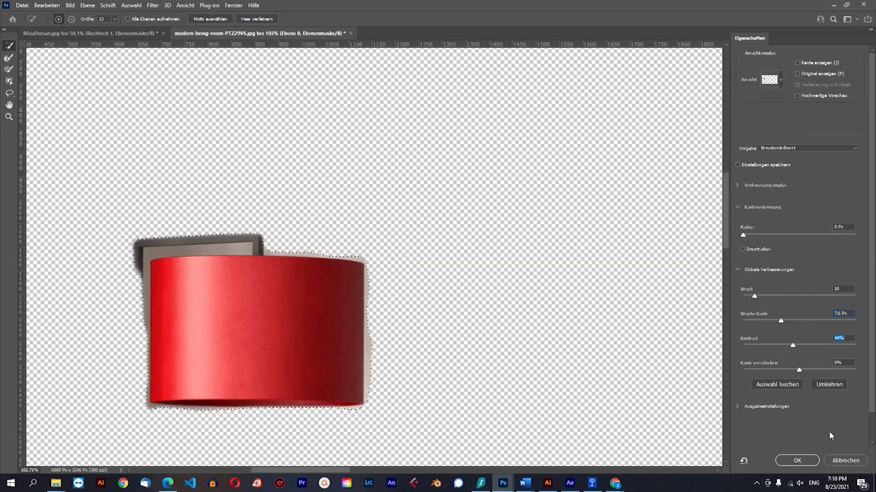
click(841, 461)
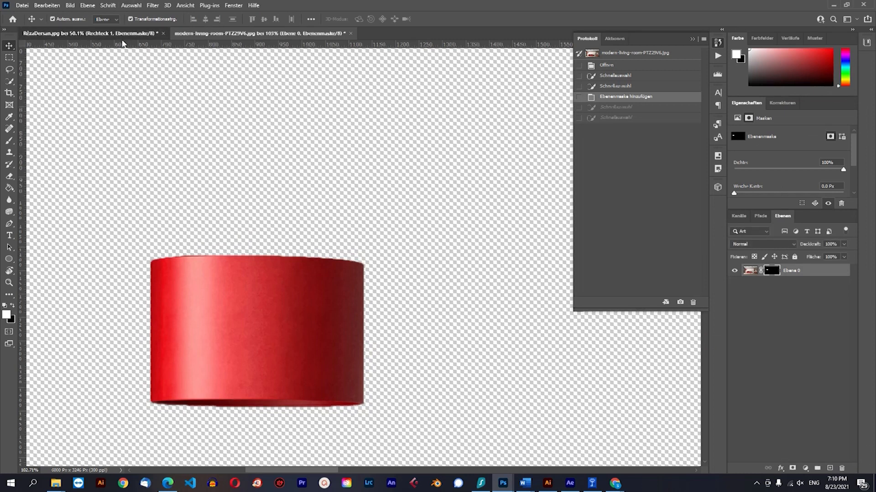
- Restore modern-living-room-PTZ29V6.jpg to its original opened state through the history and collapse the history list
click(91, 33)
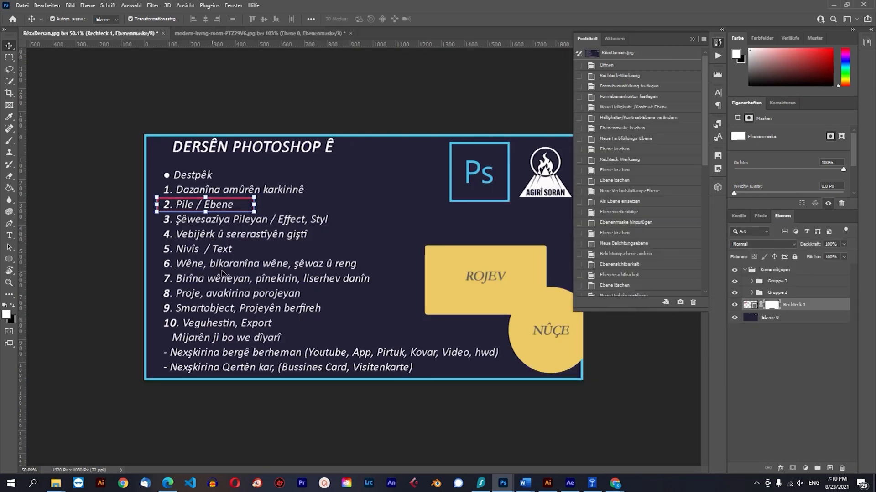
click(254, 36)
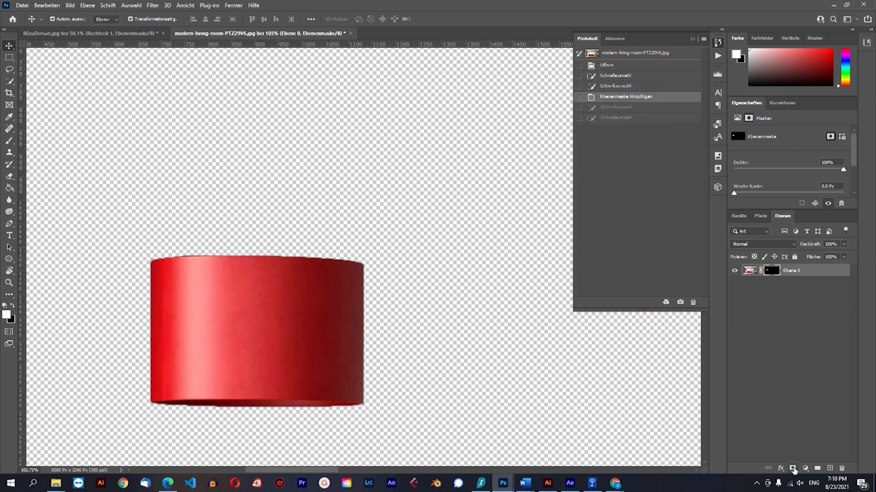
click(606, 66)
click(609, 55)
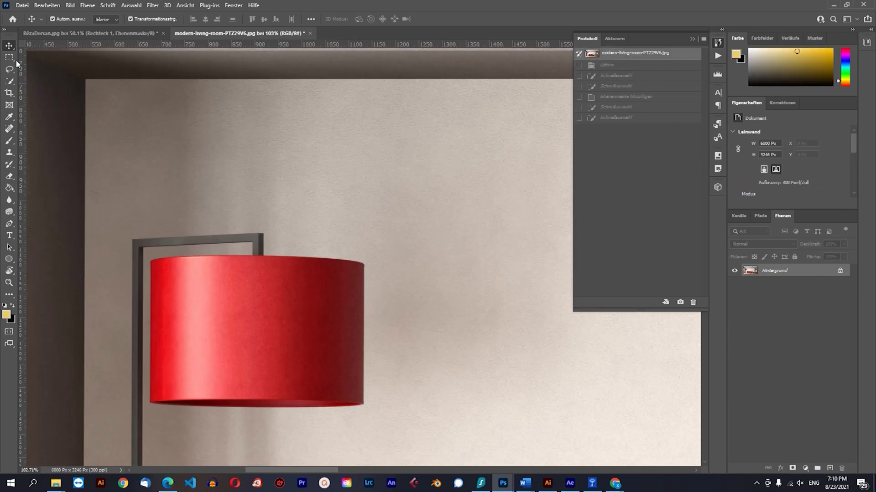
scroll(431, 245, down, 1)
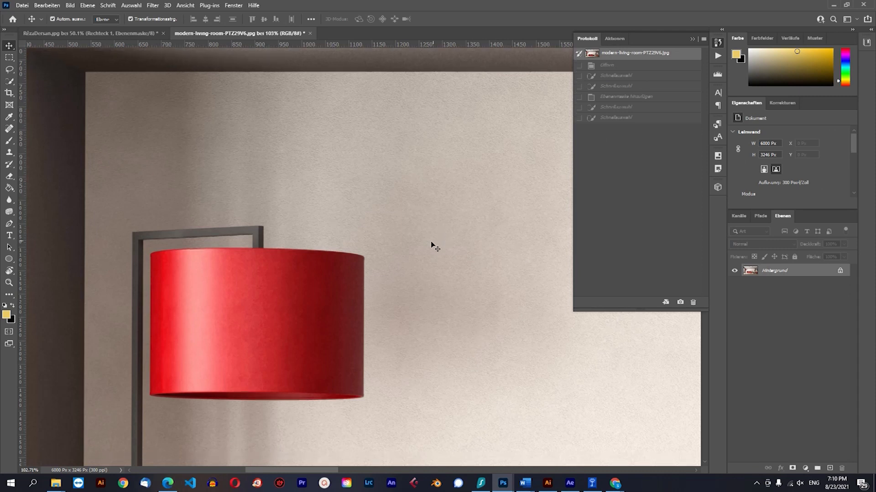
scroll(424, 241, down, 3)
scroll(413, 258, down, 5)
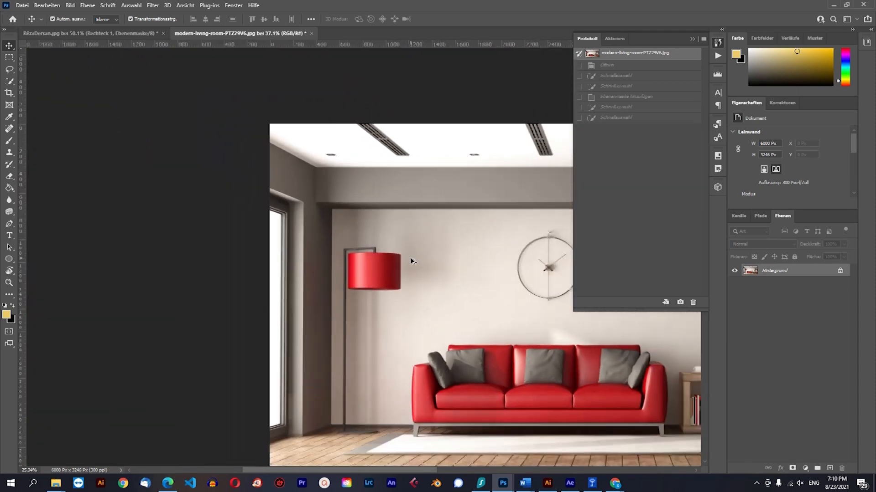
click(692, 40)
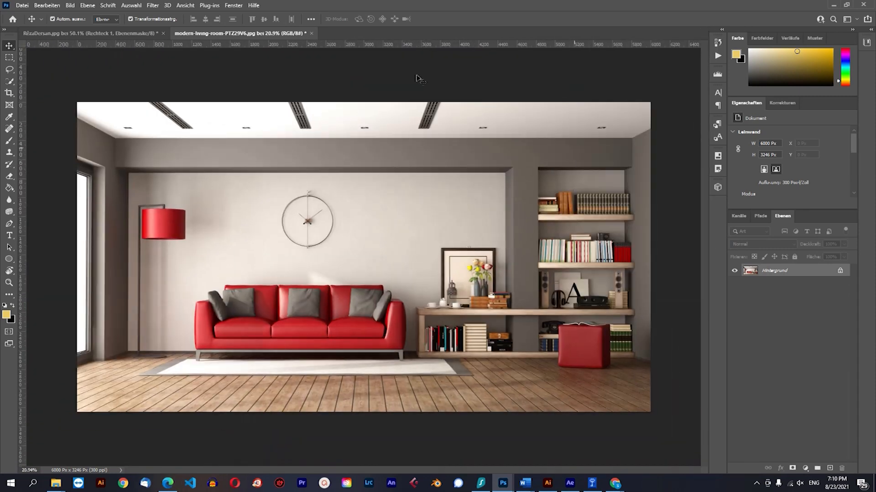
- Unlock the living-room background layer and preview the Kontur effect settings without applying them
click(805, 469)
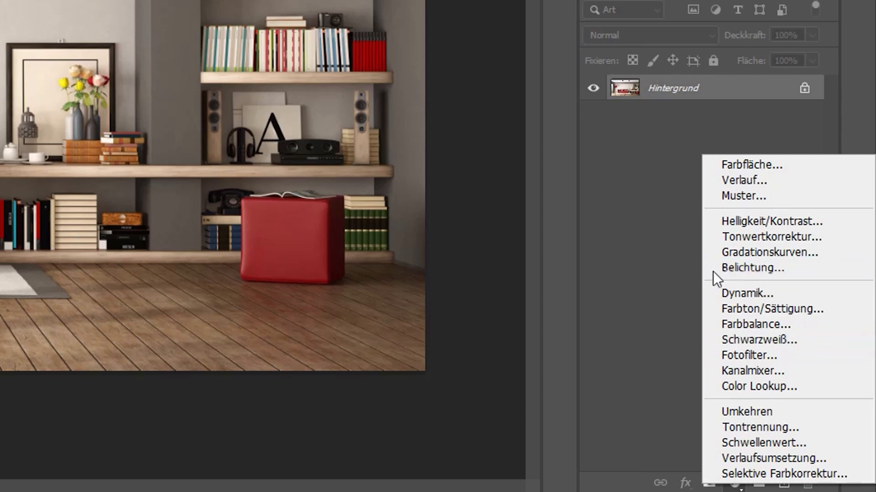
click(683, 484)
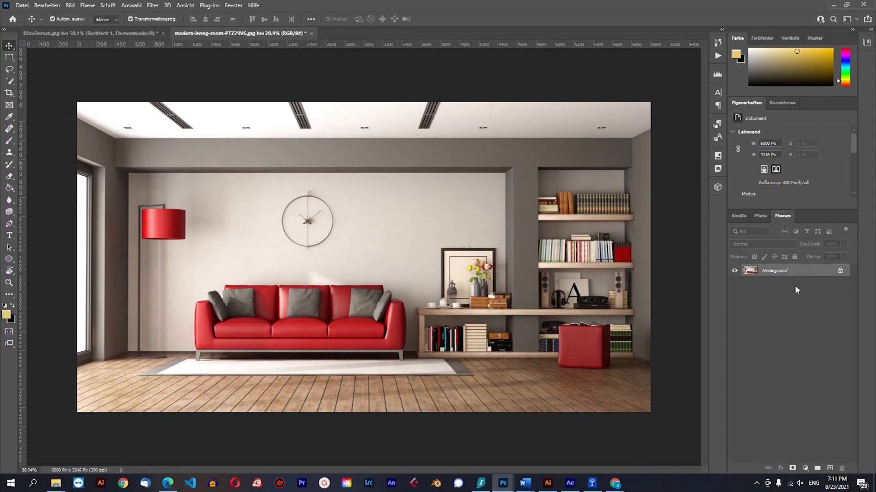
click(840, 270)
click(780, 469)
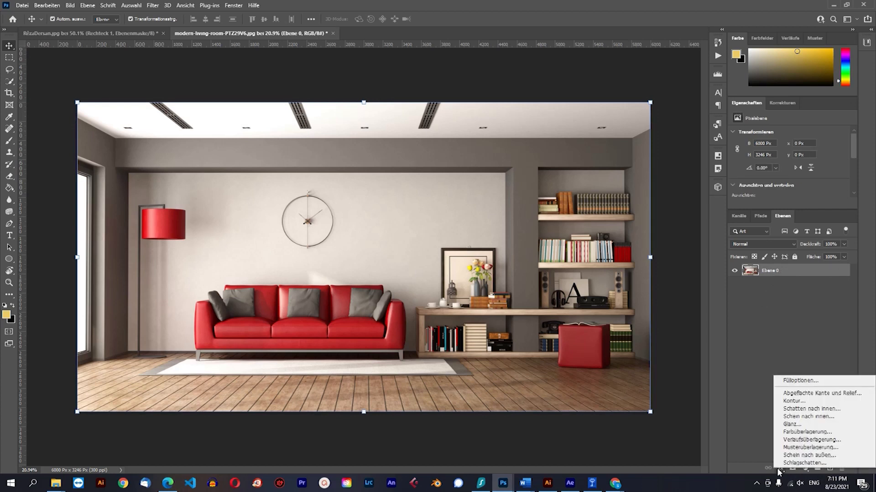
click(794, 402)
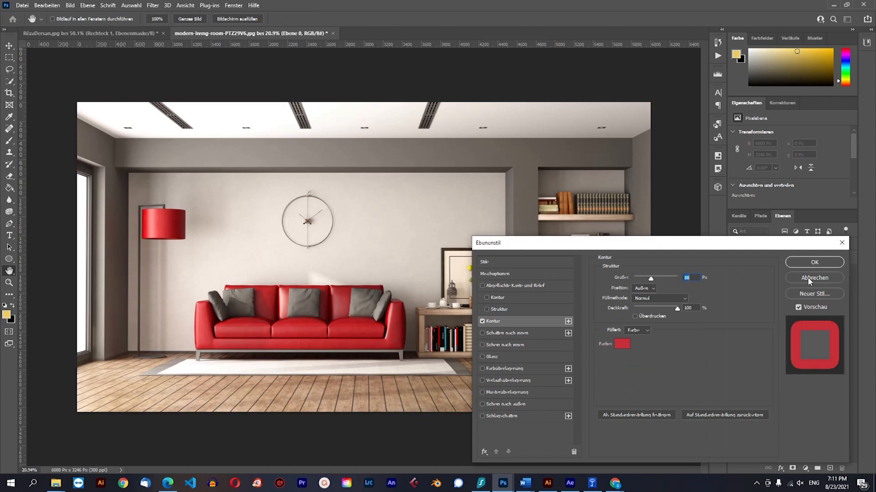
click(809, 279)
- Try a Schlagschatten effect on Ebene 0 and undo it
click(780, 469)
click(791, 460)
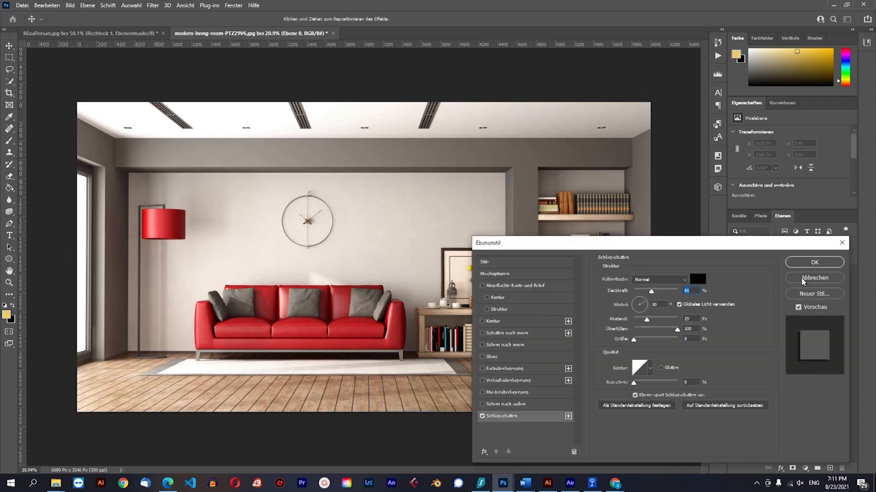
click(804, 261)
key(ctrl+z)
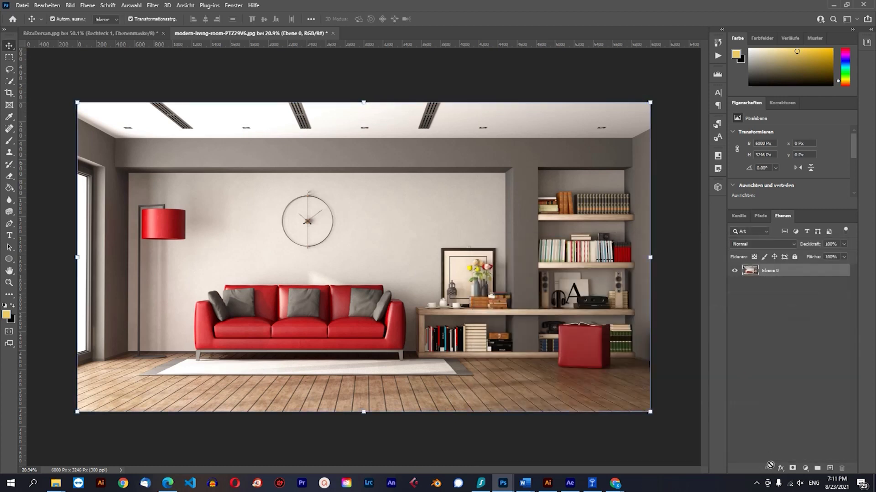
click(804, 468)
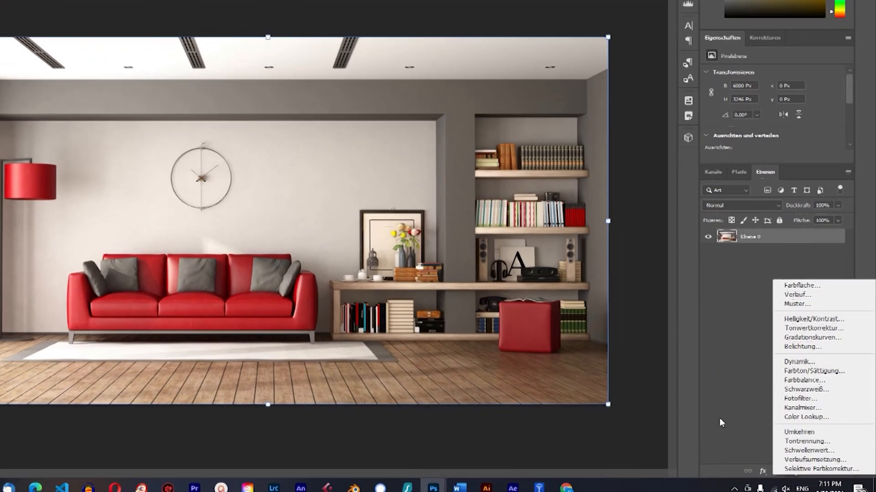
click(748, 430)
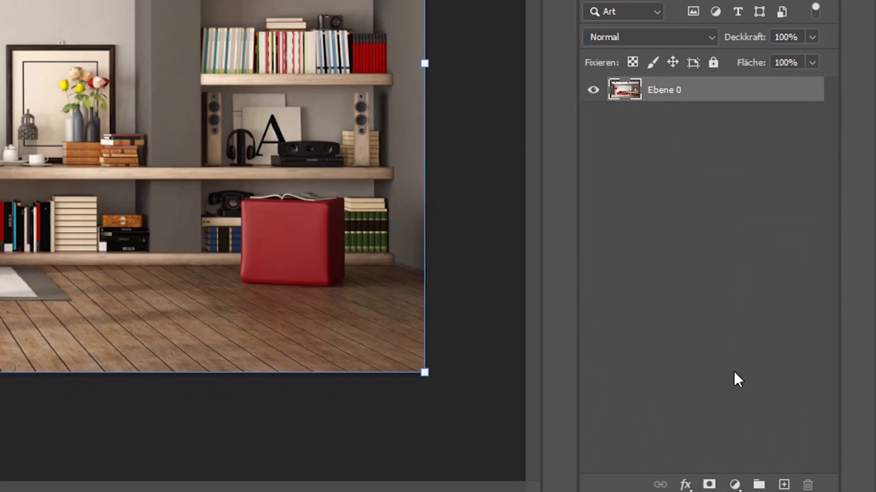
click(734, 485)
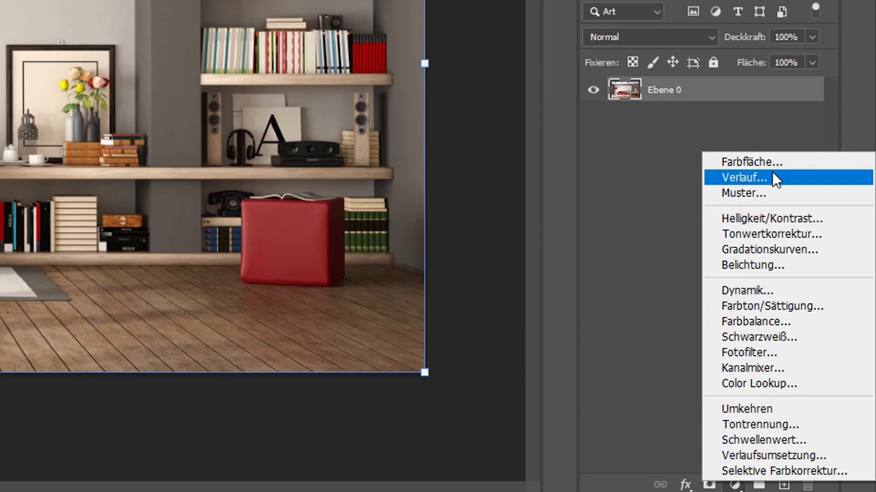
click(628, 310)
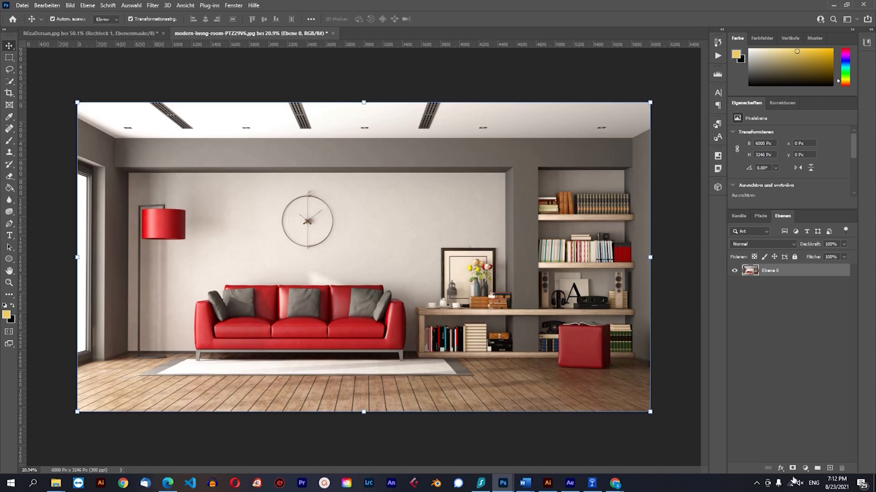
- Add a Farbfläche fill layer in golden yellow above Ebene 0
click(805, 469)
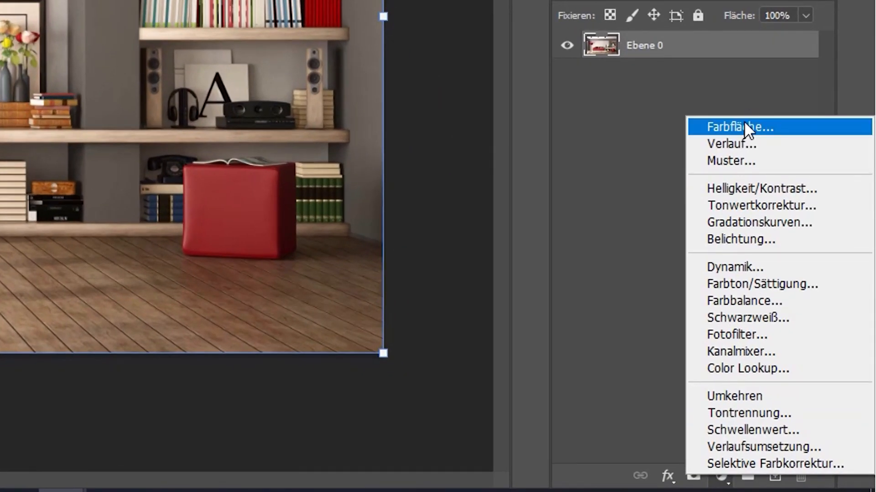
click(744, 126)
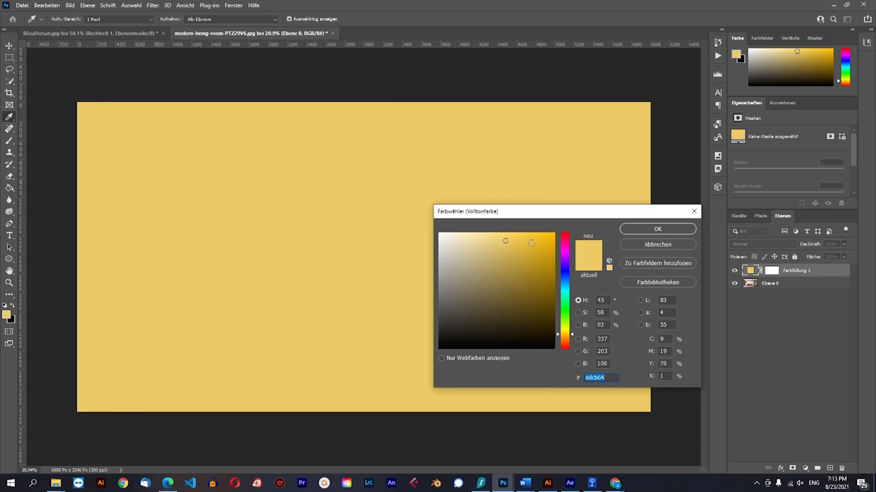
click(531, 243)
click(564, 321)
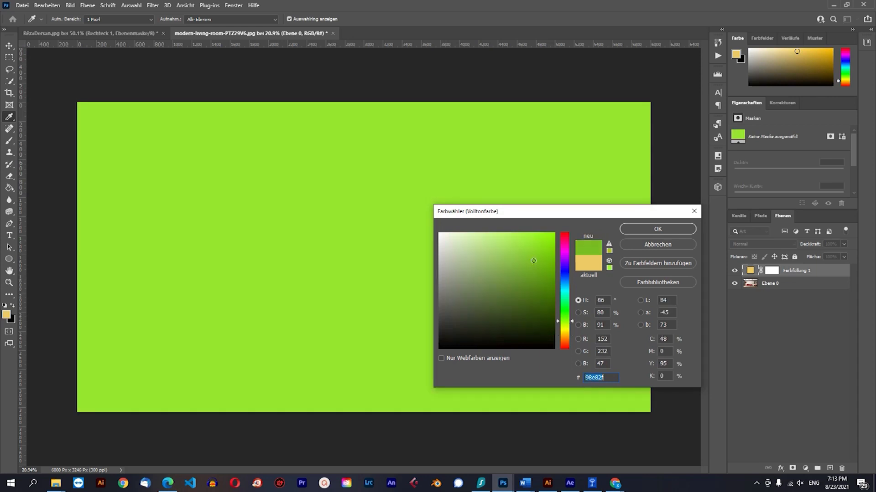
click(565, 334)
click(533, 268)
click(542, 249)
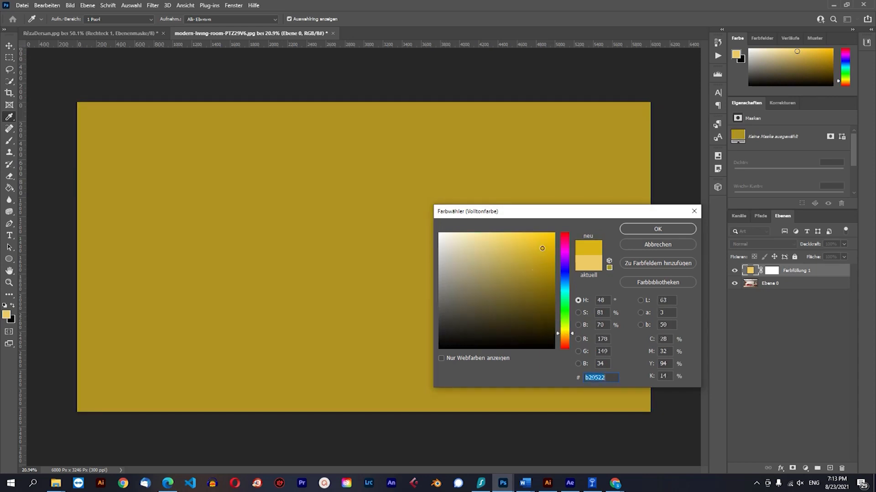
click(650, 229)
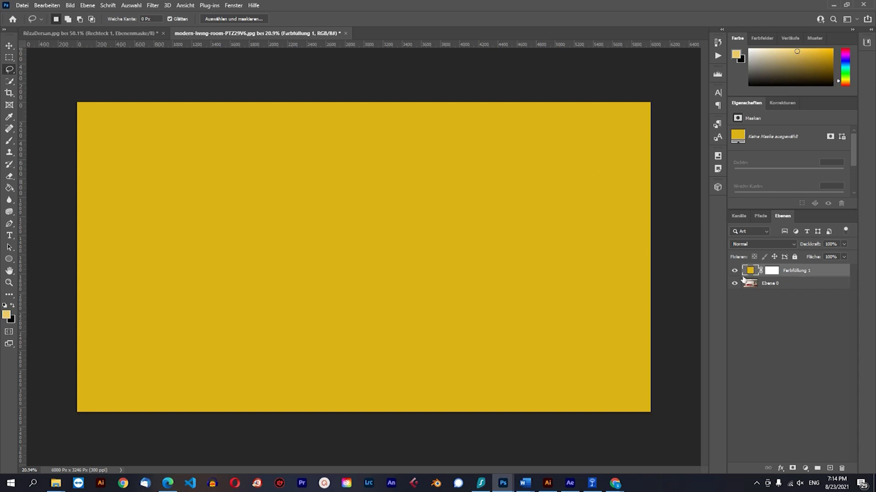
- Move the yellow fill layer below Ebene 0 in the layer order
click(780, 468)
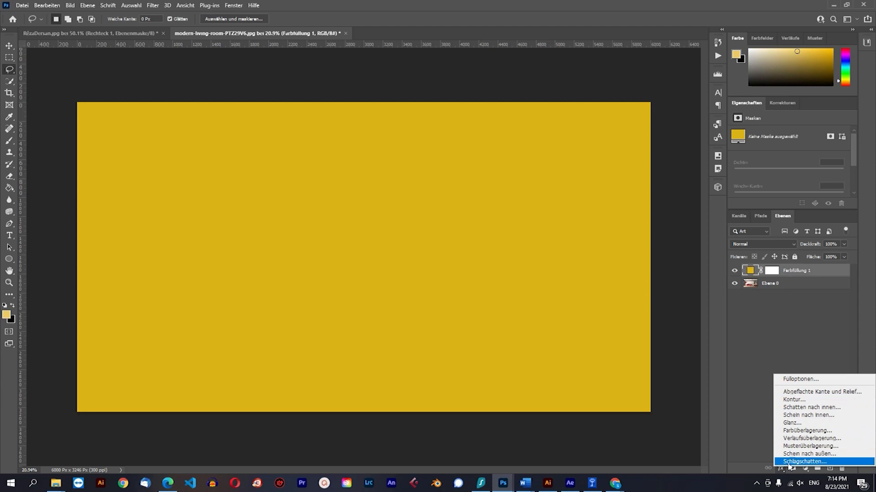
click(750, 274)
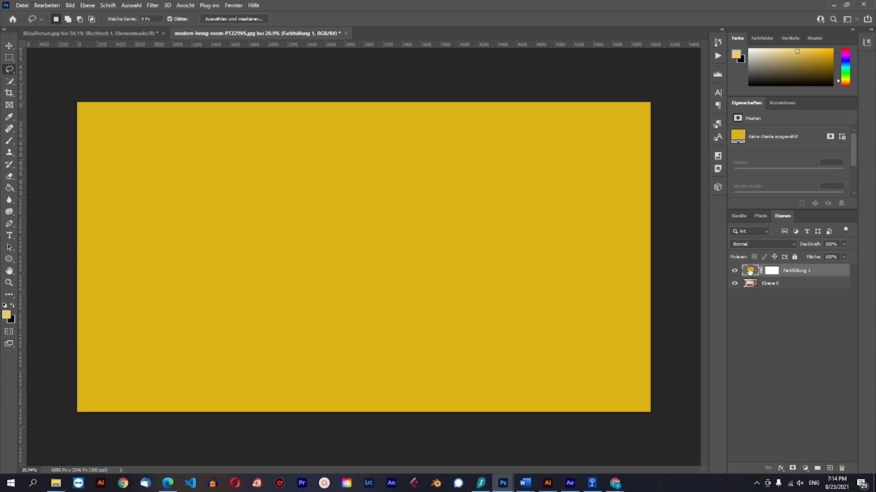
drag(750, 272, 750, 288)
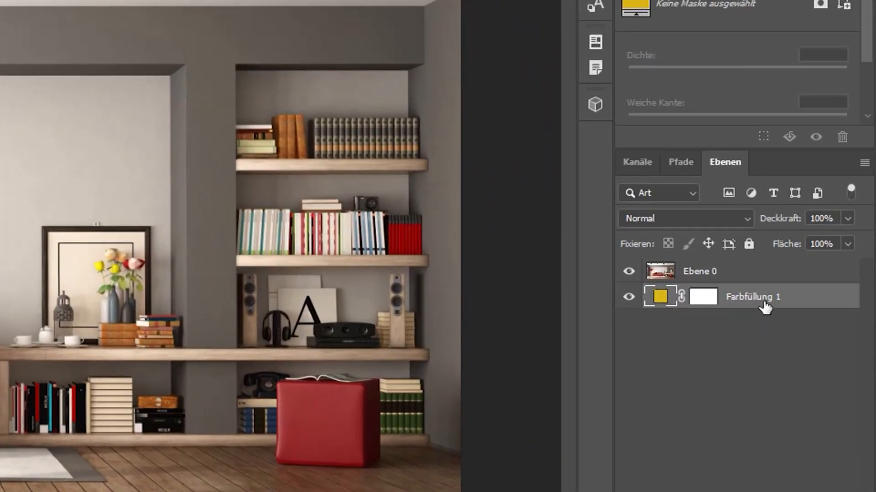
- Move the yellow Farbfüllung layer back above Ebene 0 and hide it
click(709, 274)
drag(750, 308, 743, 275)
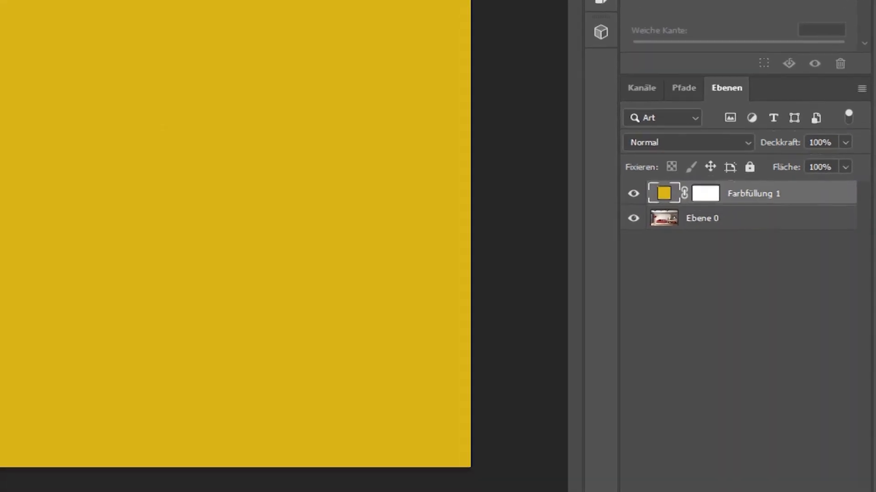
click(628, 272)
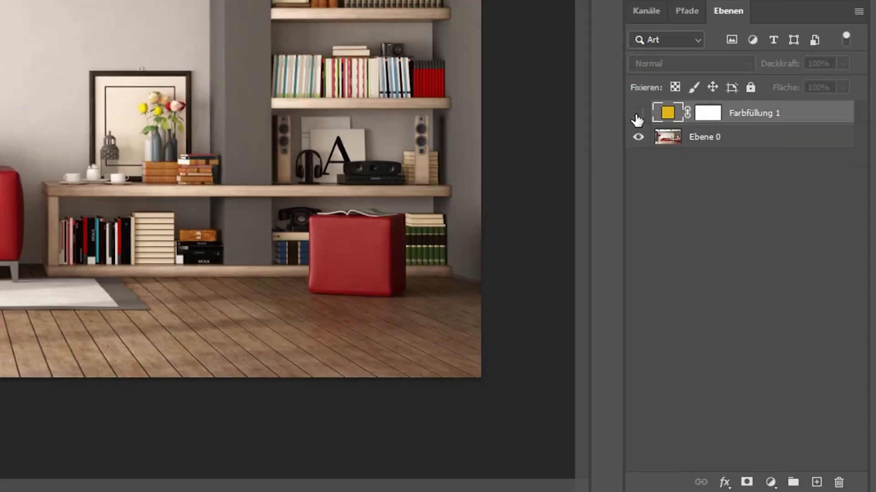
- Add a Verlauf fill layer above the hidden yellow fill and open its gradient for editing
click(770, 483)
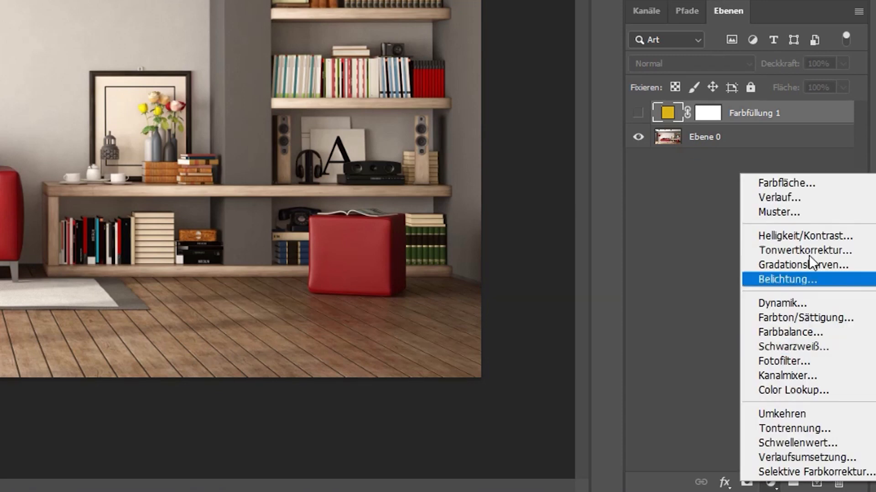
click(801, 199)
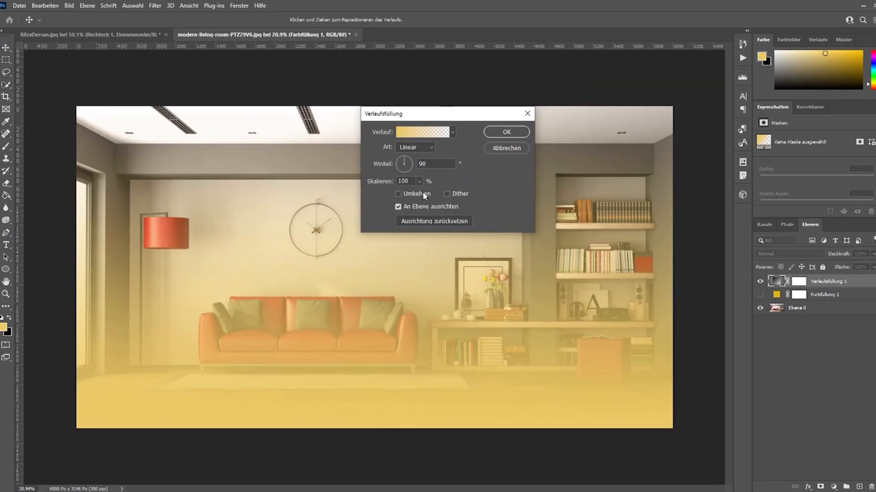
click(439, 133)
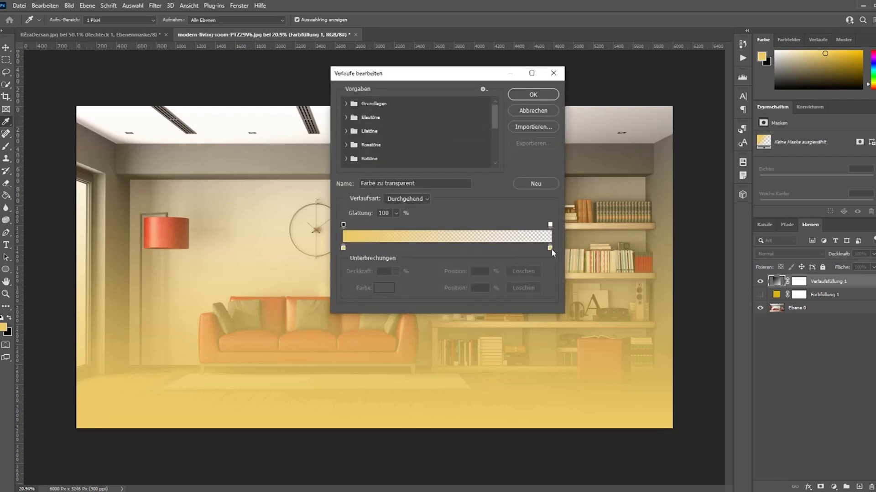
- Try several Rosatöne gradient presets and shift the end colour stop to 76 %
click(550, 248)
click(348, 146)
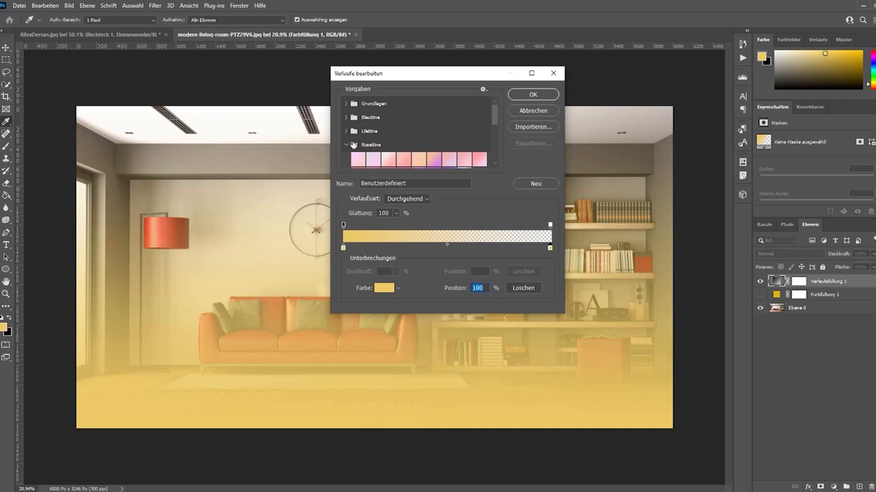
click(358, 160)
click(404, 159)
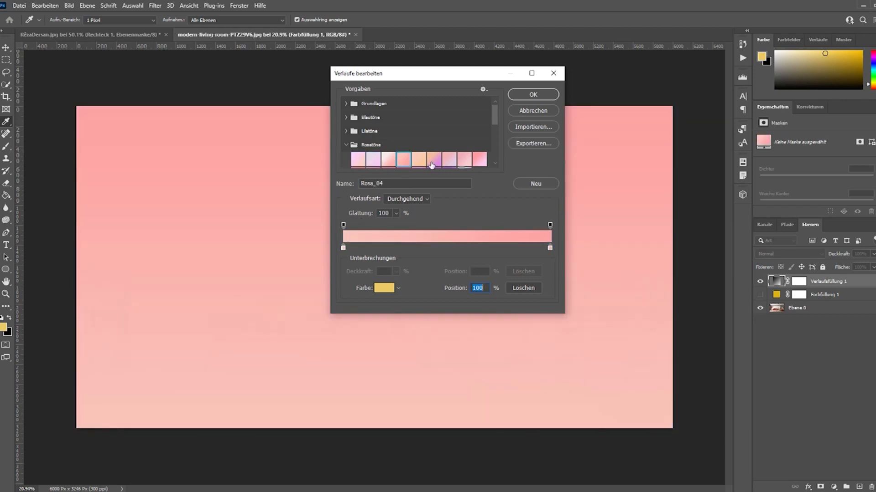
click(449, 161)
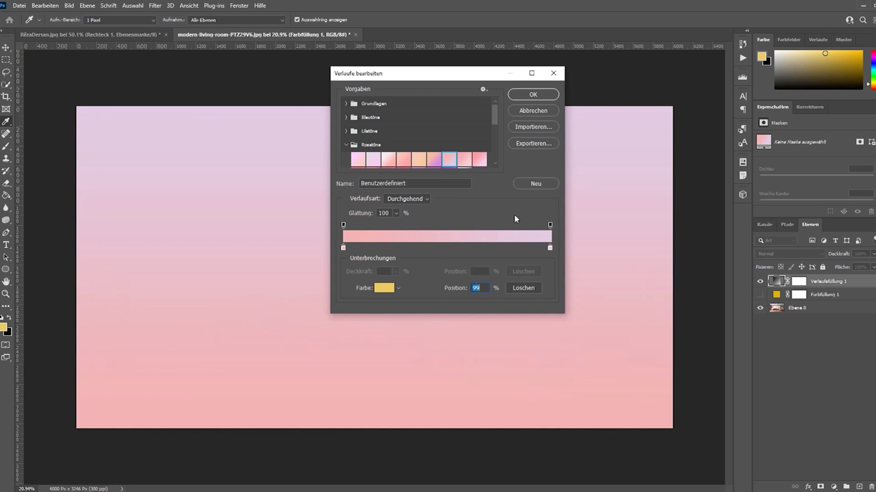
drag(550, 248, 510, 249)
- Apply the colour-to-transparent preset from Grundlagen, move its end colour stop inward, and set the starting colour stop to red da1632
click(347, 103)
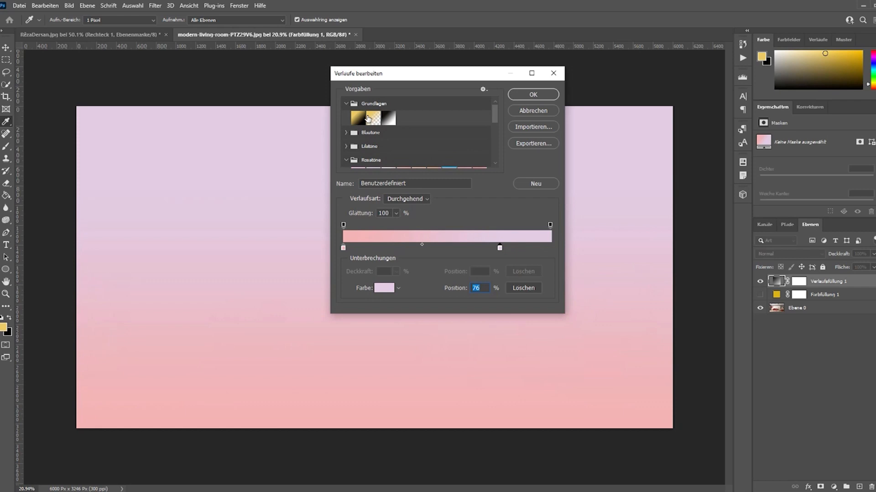
click(369, 118)
drag(550, 248, 482, 248)
click(344, 249)
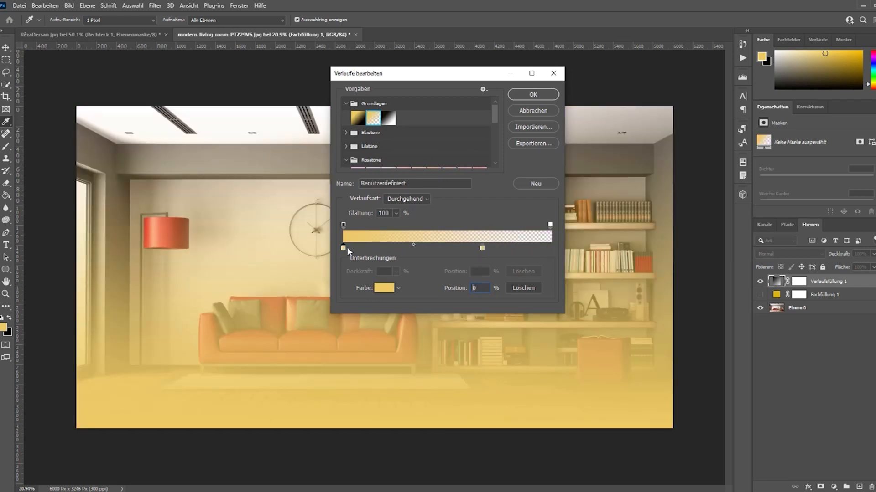
click(385, 289)
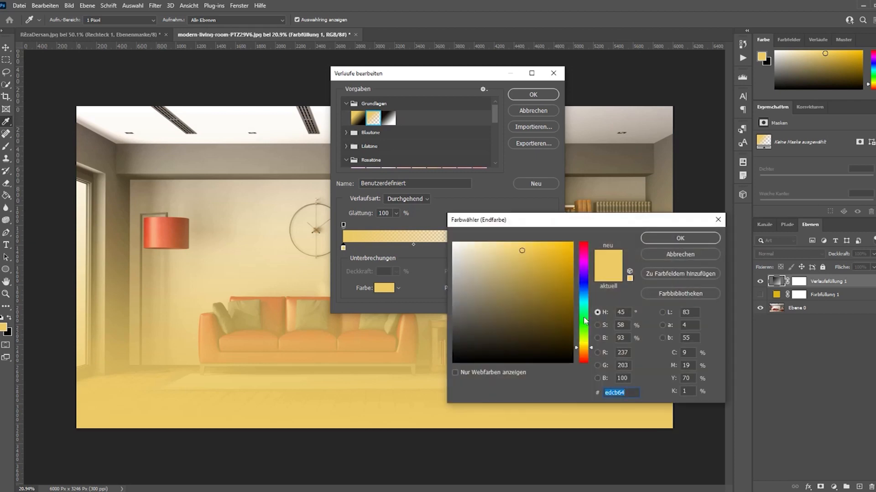
text(da1632)
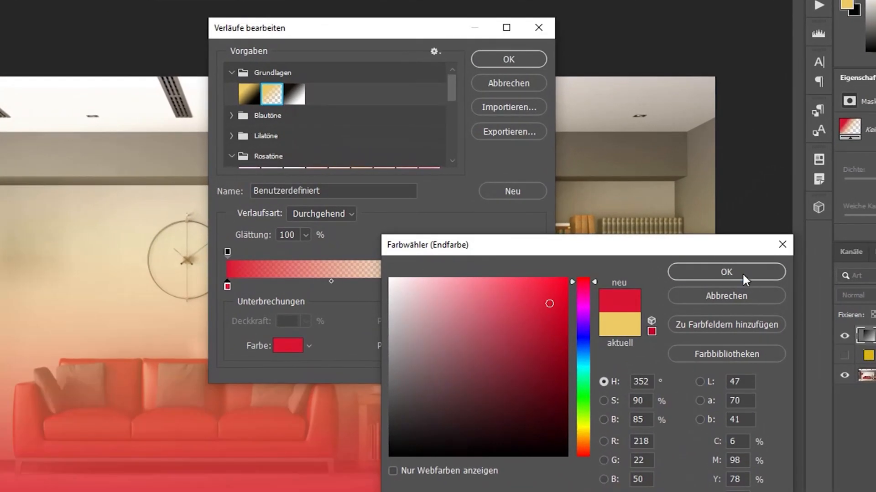
click(743, 273)
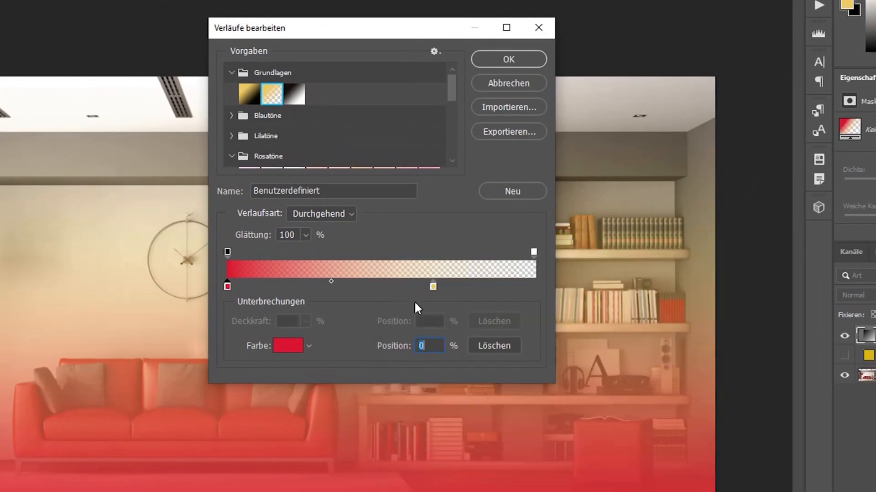
- Position the red colour stop at 14 % and the yellow one at 99 %, and apply the gradient fill
drag(227, 286, 315, 286)
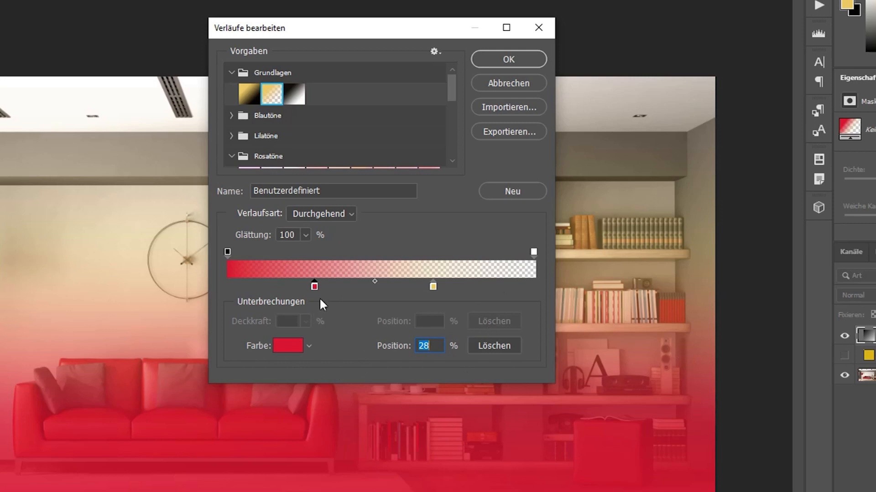
drag(315, 286, 354, 290)
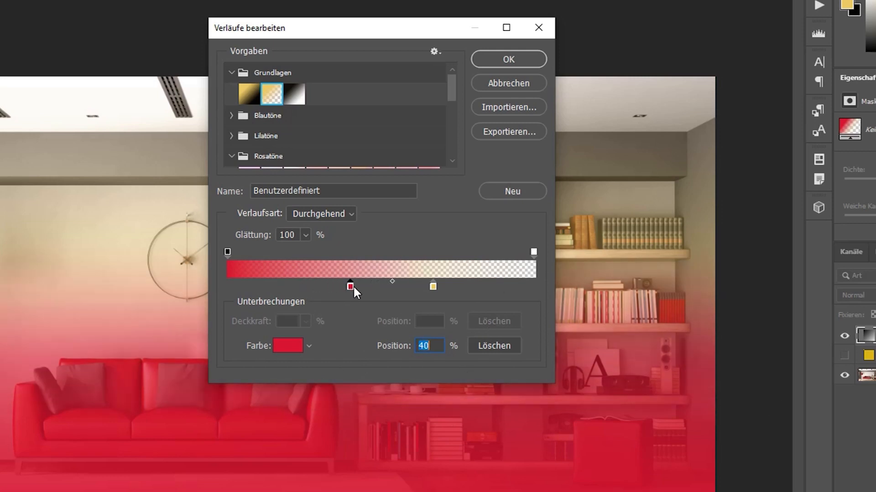
drag(433, 286, 531, 284)
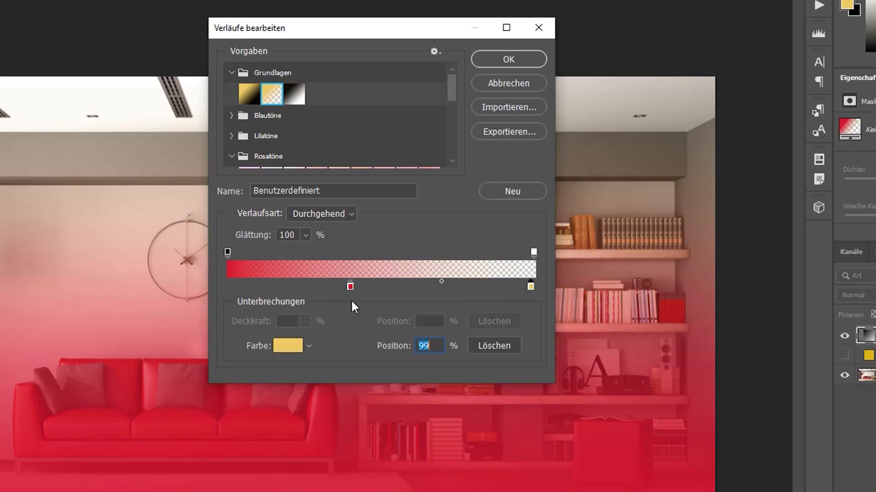
drag(350, 286, 273, 288)
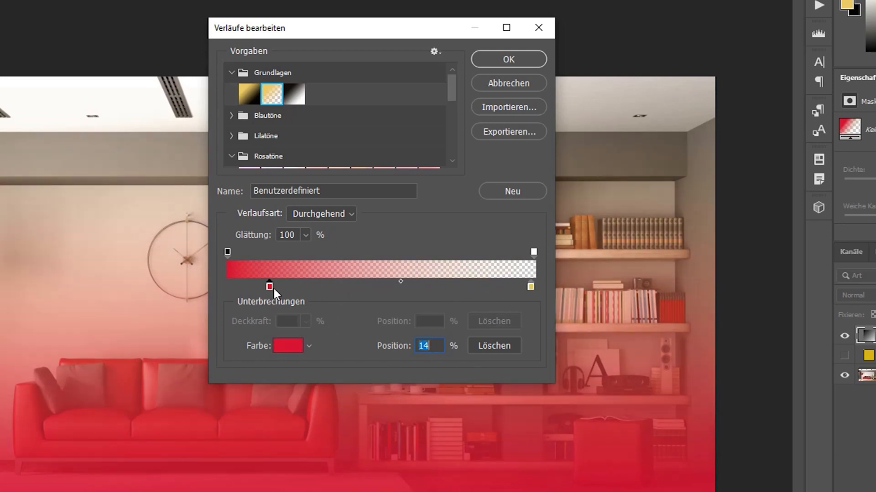
click(514, 58)
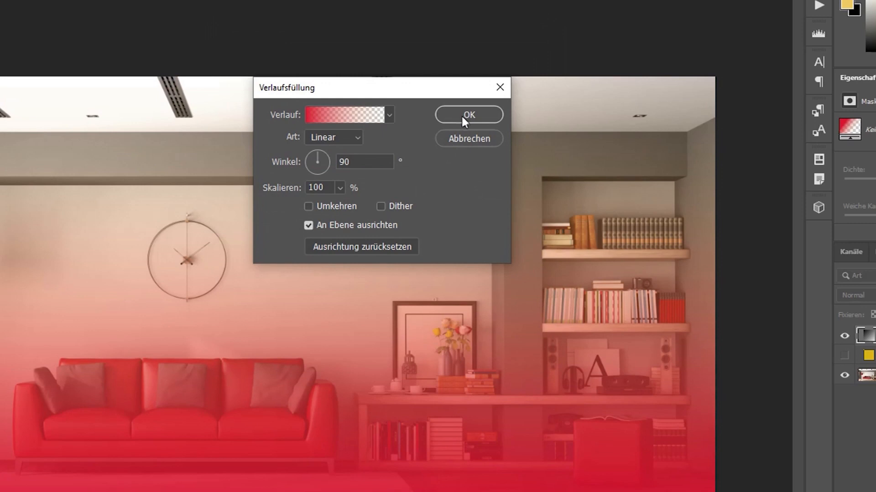
key(Return)
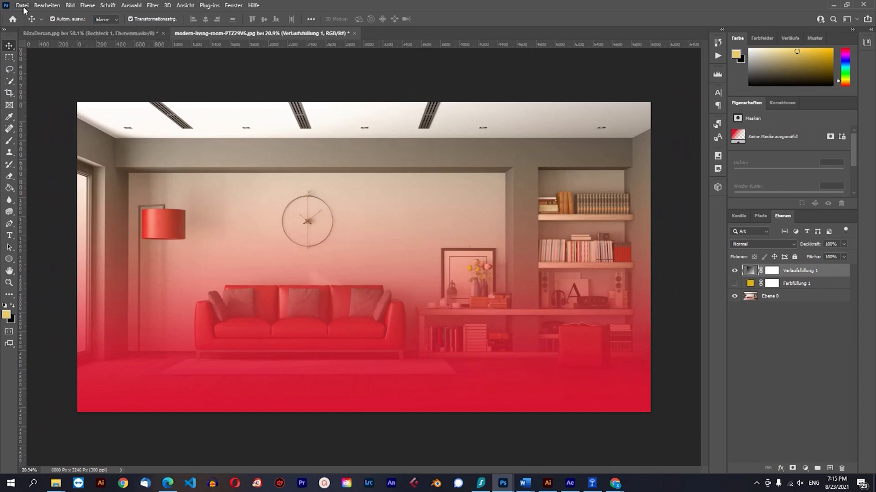
- Create a new document from the US-Legal print preset, 8.5 x 14 Zoll at 300 ppi
click(22, 5)
click(26, 14)
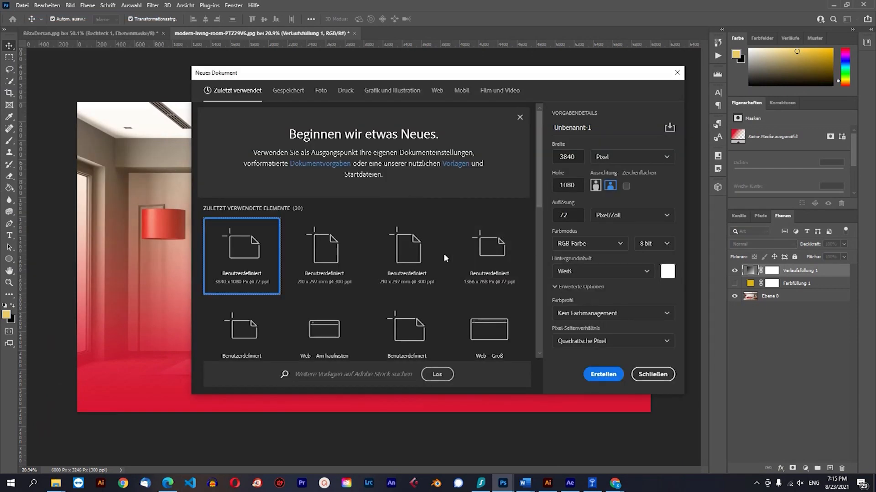
click(339, 93)
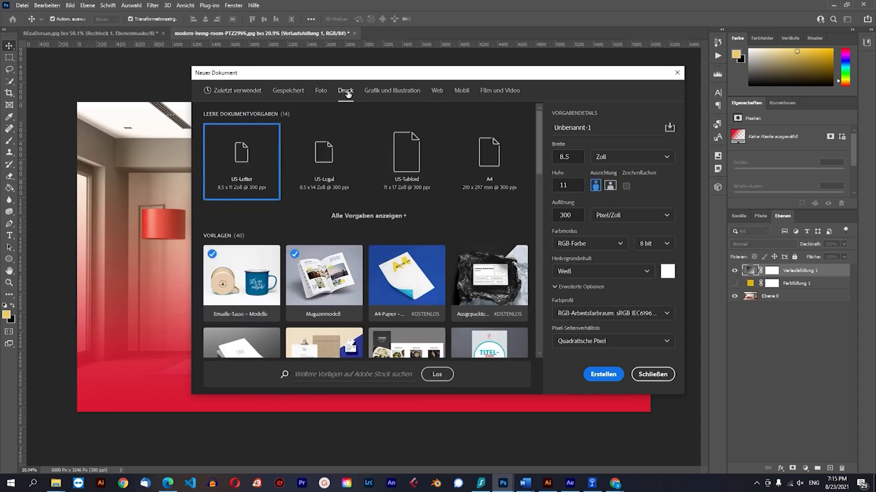
click(335, 158)
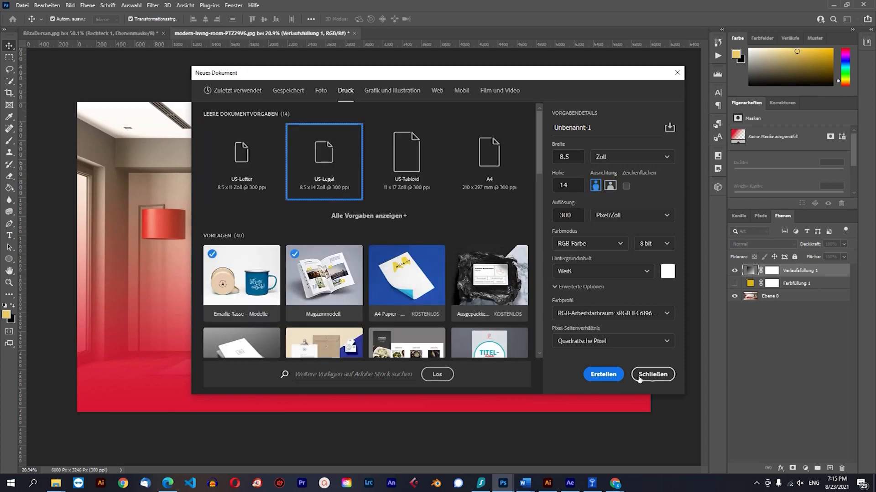
click(616, 372)
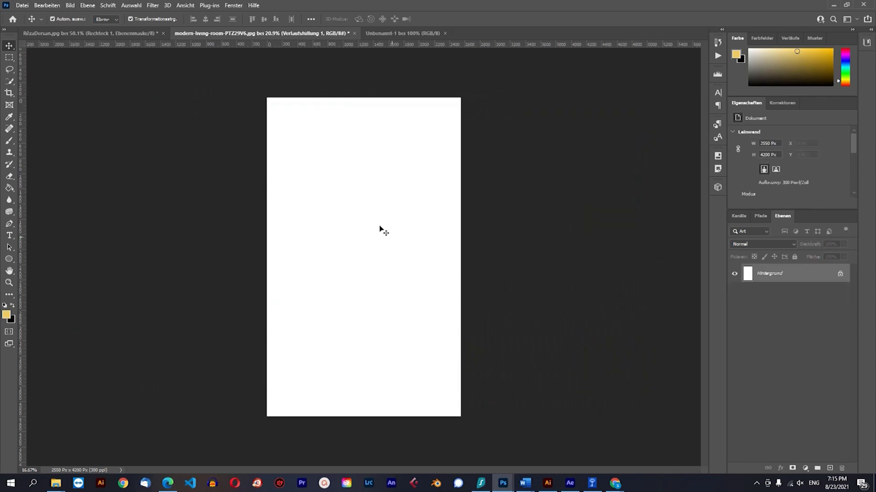
- Add a linear Verlauf fill layer from golden yellow to transparent at 90° in the new document
click(805, 469)
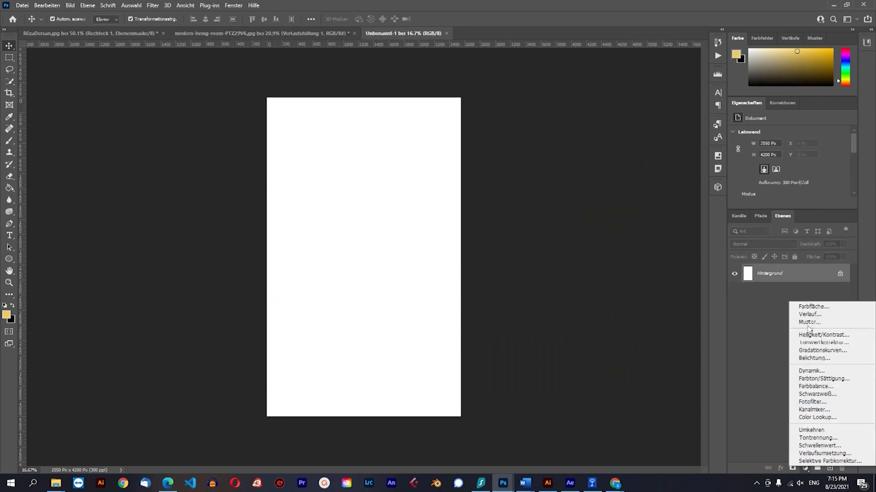
click(805, 315)
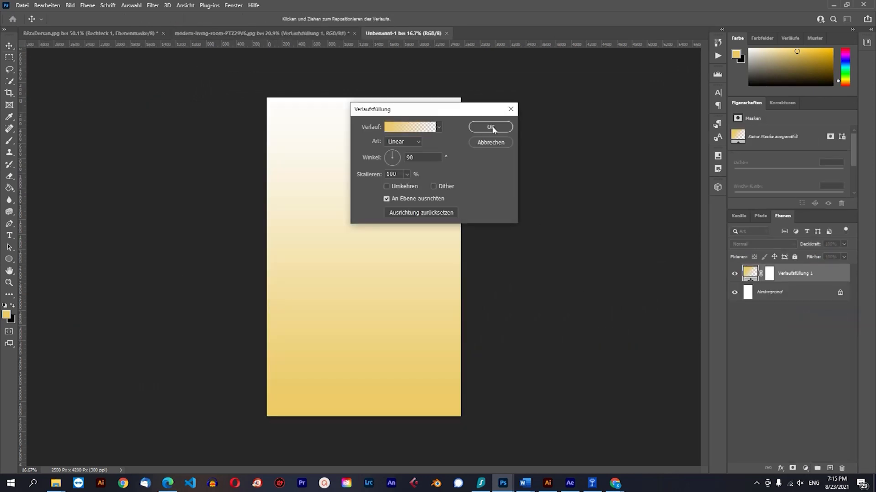
click(491, 128)
- Switch to File Explorer and open the last PSD file in the Grafik folder of 1_YOUTUBE in Photoshop
mouse_move(60, 484)
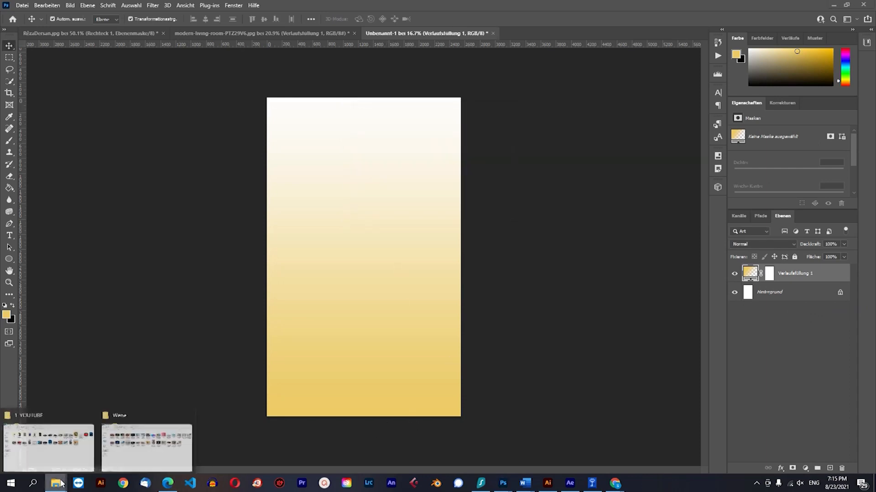
click(59, 449)
click(587, 299)
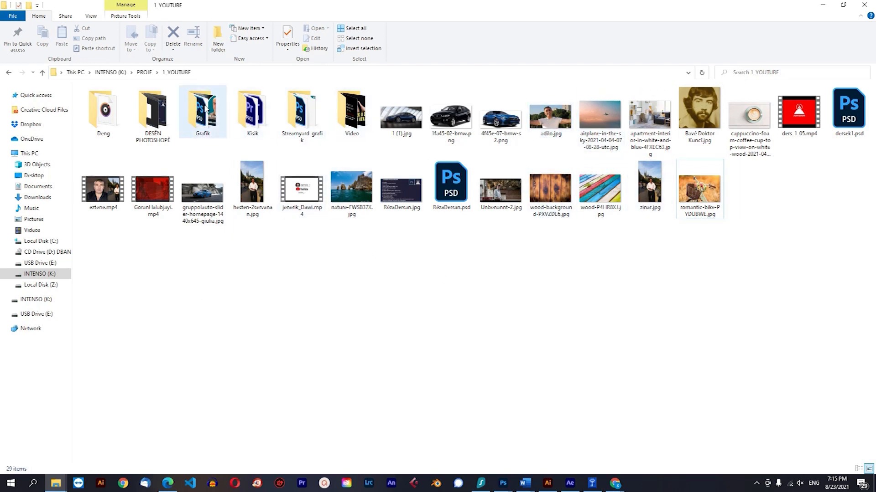
double_click(203, 112)
scroll(683, 356, down, 5)
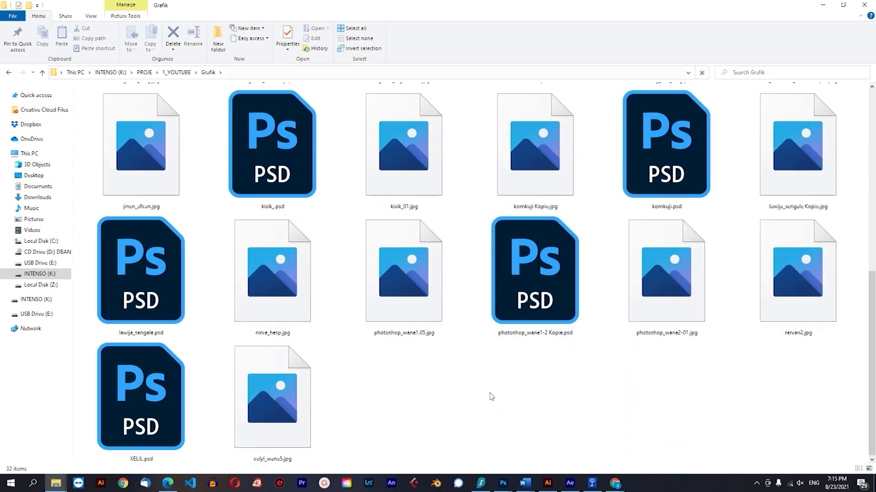
click(136, 396)
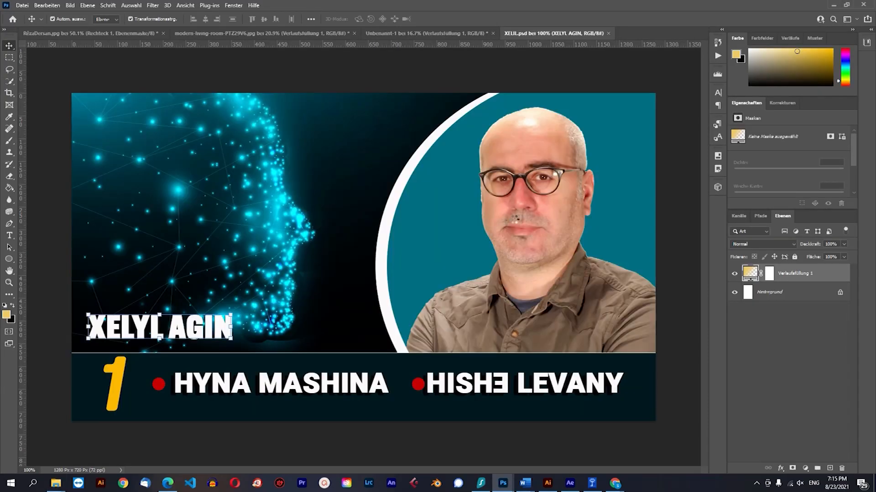
- Float the opened portrait document and copy its masked layer Ebene 1 into Unbenannt-1
drag(559, 34, 565, 121)
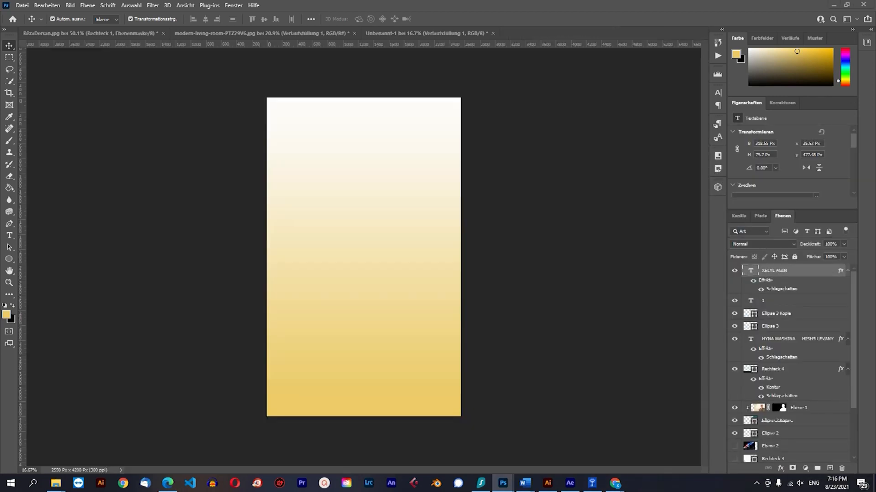
click(803, 408)
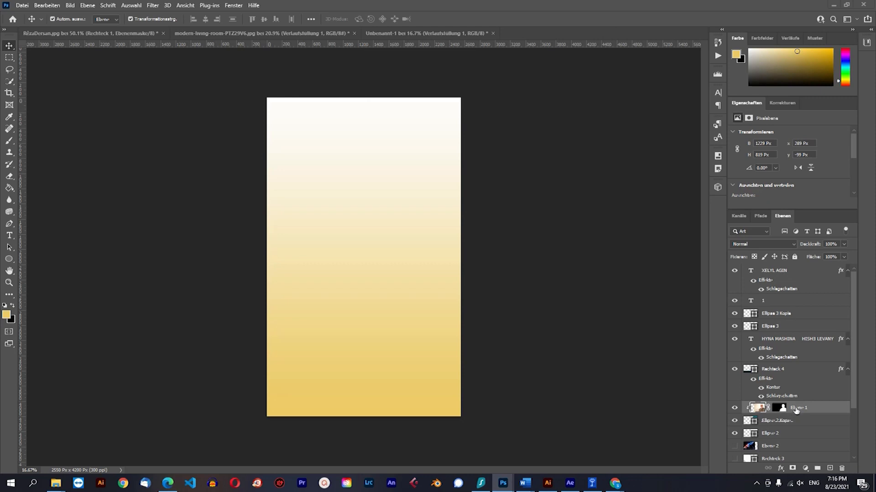
drag(795, 410, 403, 285)
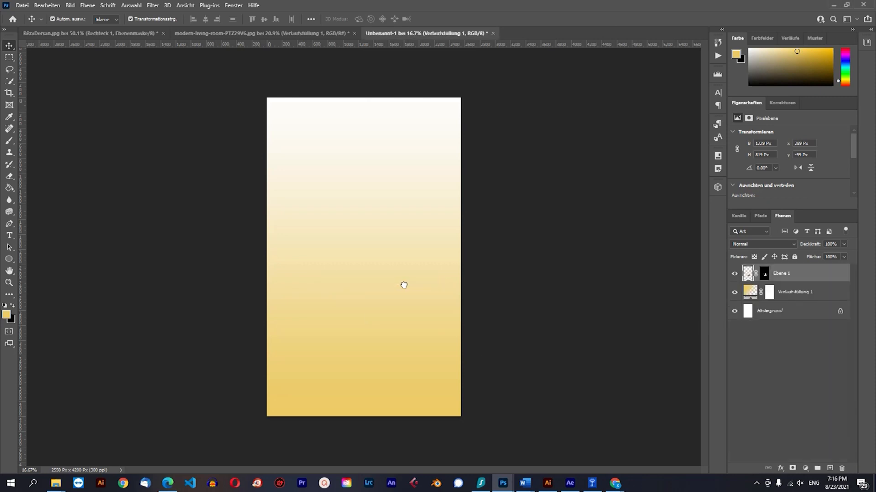
- Scale the portrait layer to about 527 % and centre the man over the lower part of the gradient page
drag(329, 246, 208, 135)
drag(425, 310, 611, 433)
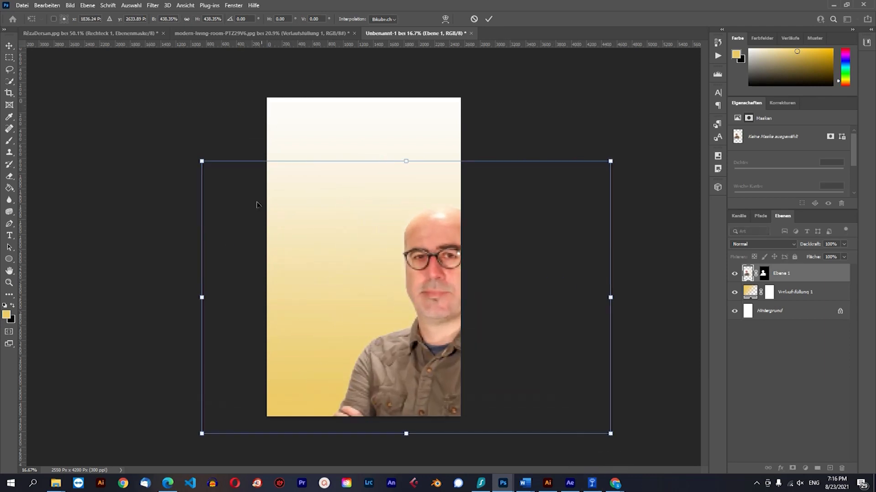
drag(202, 161, 119, 106)
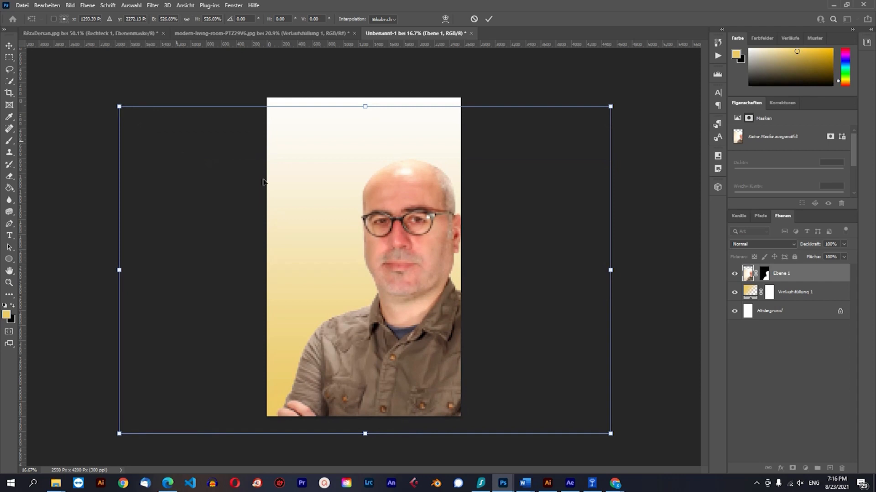
drag(430, 234, 394, 225)
click(488, 19)
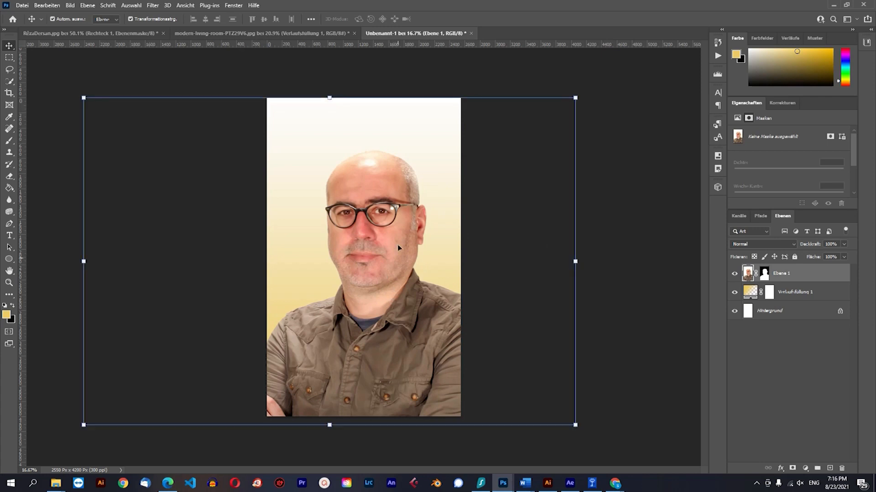
- Move the portrait up until its lower edge meets the bottom edge of the page
drag(385, 238, 386, 226)
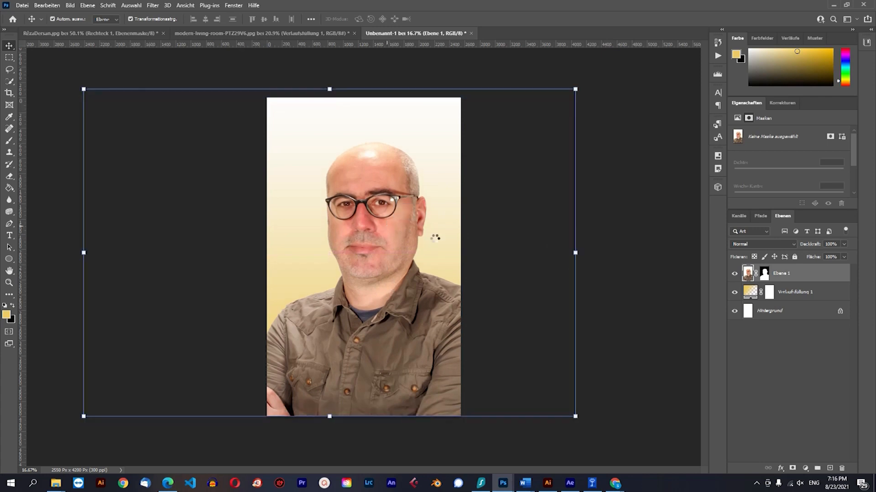
- Recolour the start of the gradient in Verlaufsfüllung 1 to orange #d76f13
click(803, 299)
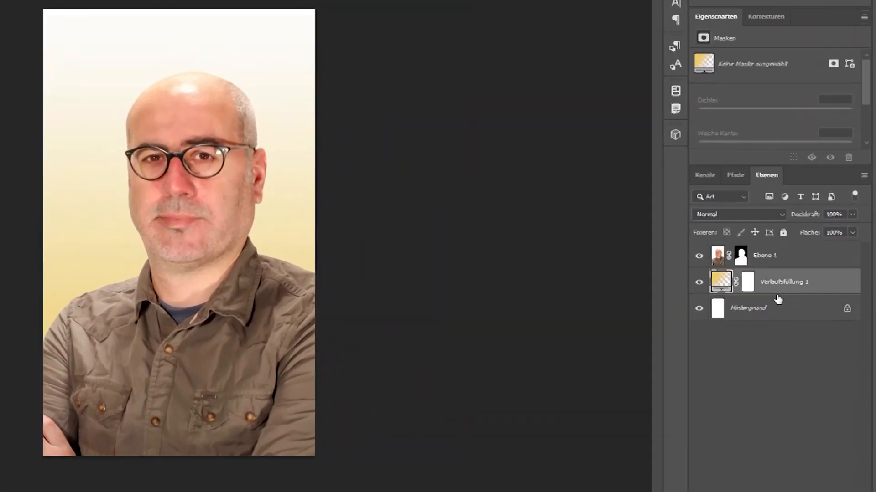
double_click(718, 285)
click(207, 35)
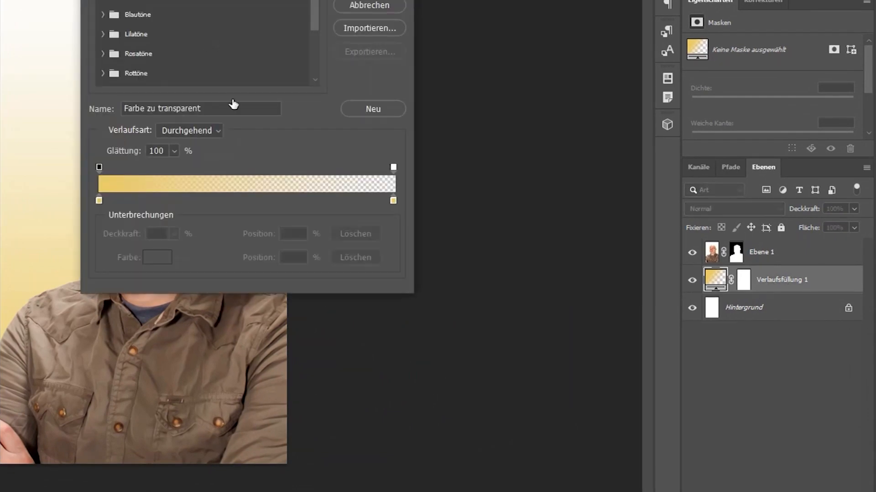
click(99, 201)
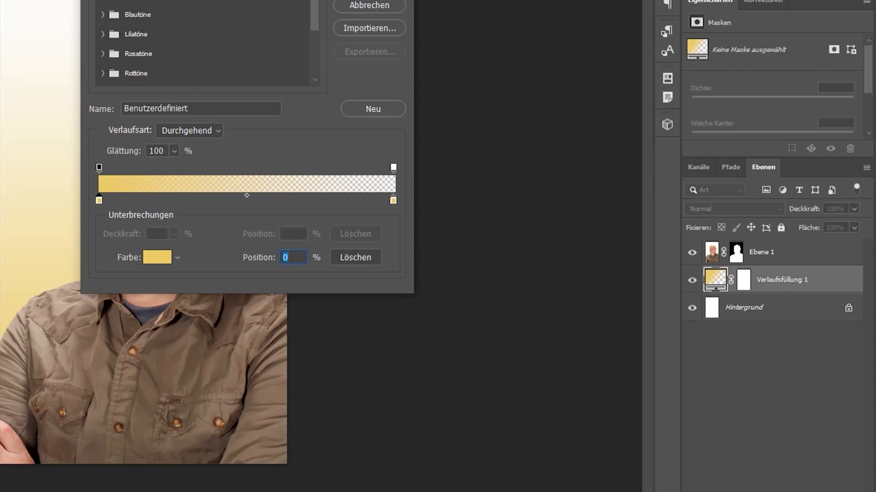
drag(228, 0, 563, 0)
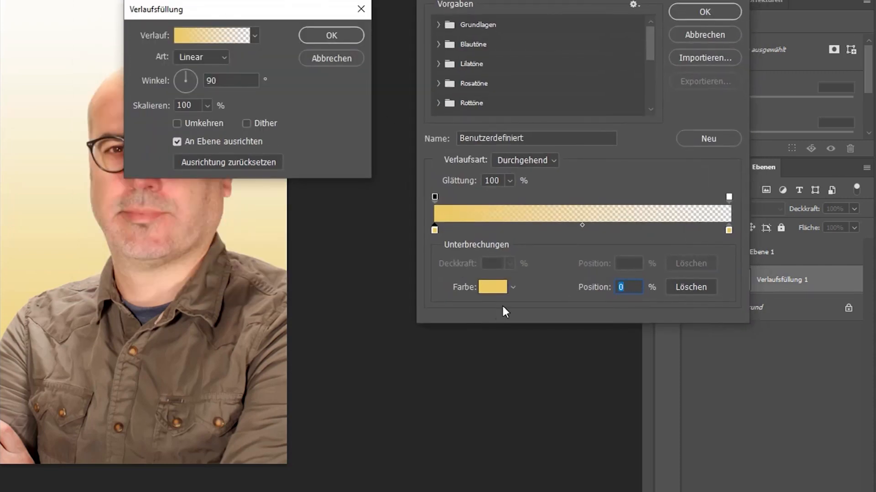
click(492, 287)
drag(441, 343, 440, 350)
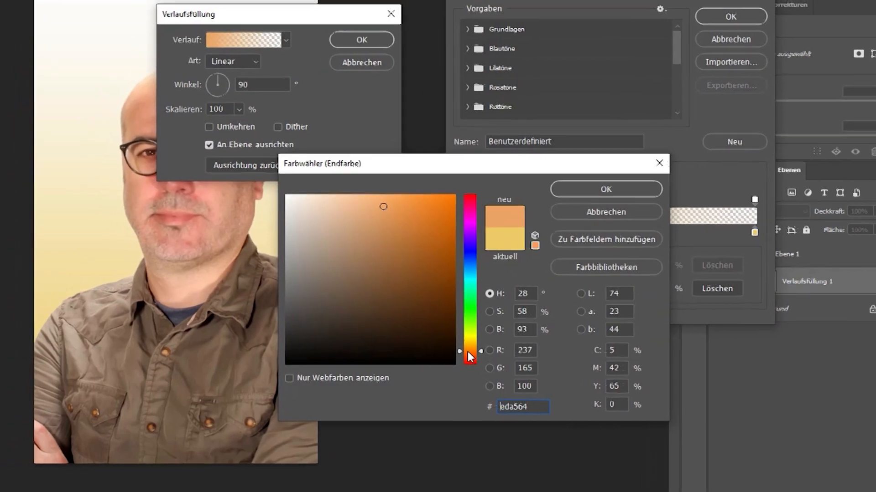
click(440, 222)
click(610, 190)
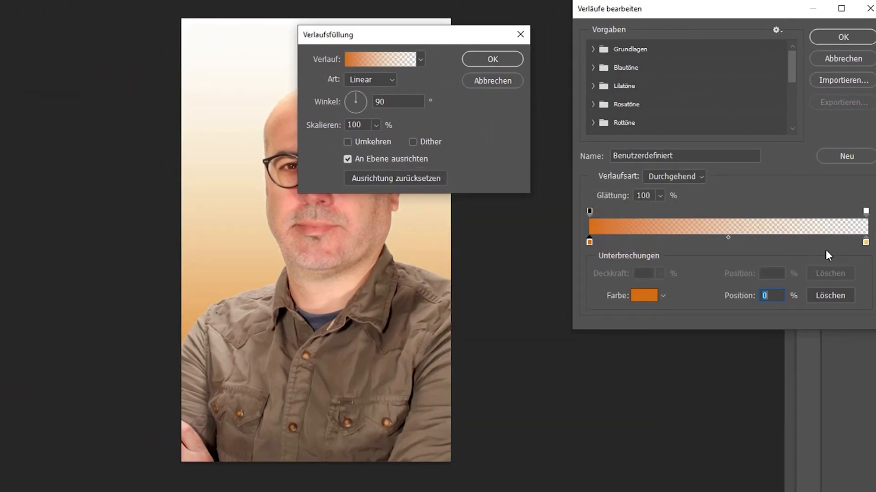
click(843, 37)
- Reopen the gradient's start colour with the portrait uncovered and try green, orange and a dark brown, #2e2010
drag(460, 37, 717, 40)
click(625, 63)
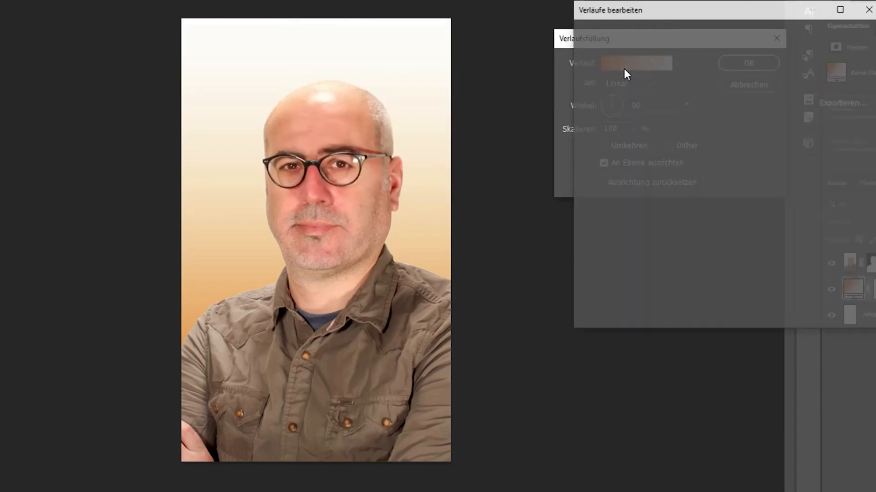
double_click(590, 242)
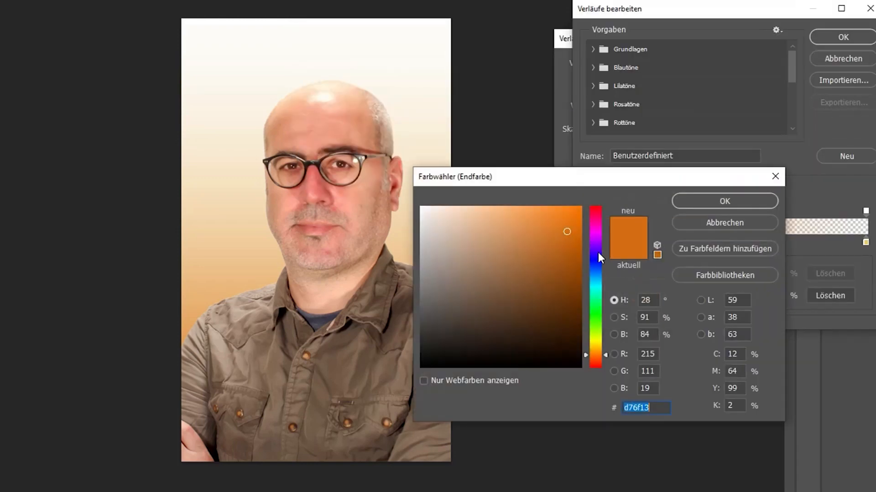
click(595, 322)
drag(576, 231, 579, 310)
click(594, 354)
click(566, 241)
click(567, 212)
click(493, 209)
click(463, 238)
click(527, 339)
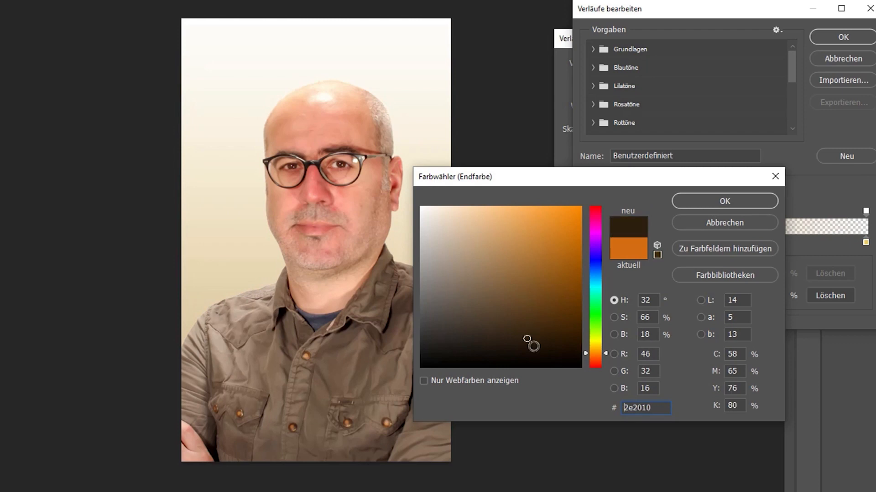
- Try several blues at hue 219° and set the gradient's start colour to a light blue
click(595, 246)
click(597, 269)
click(563, 215)
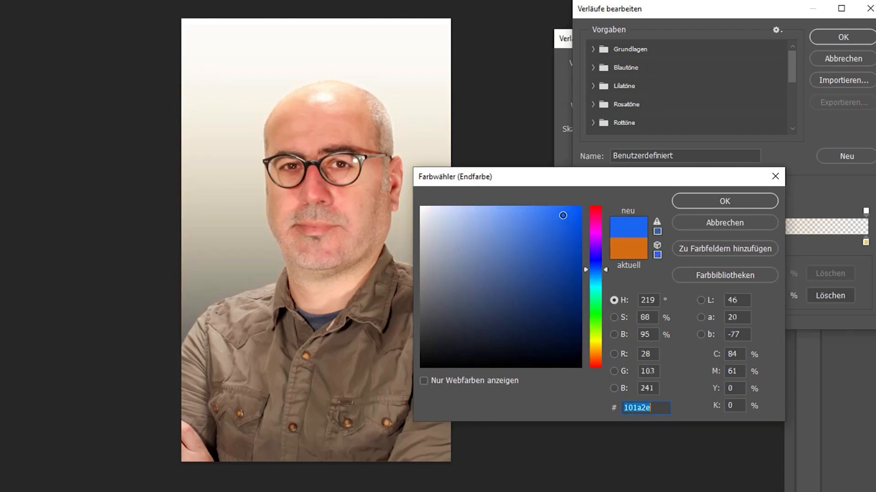
click(579, 211)
click(578, 292)
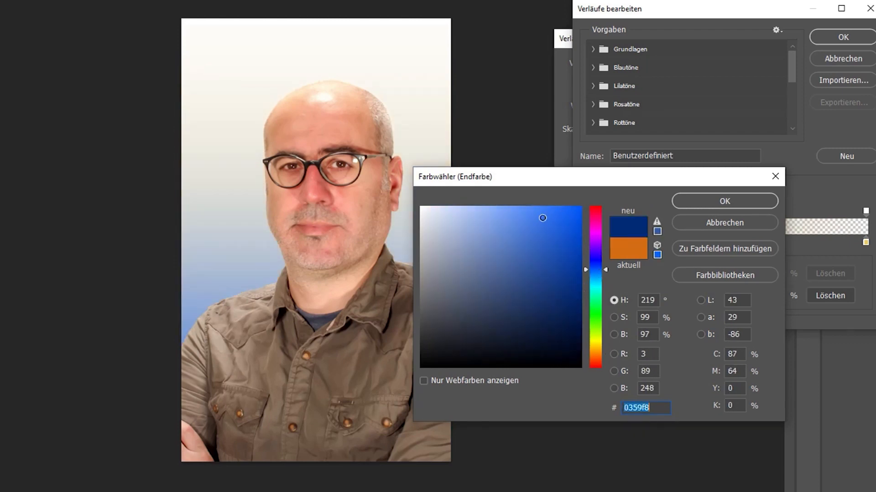
click(504, 221)
click(739, 203)
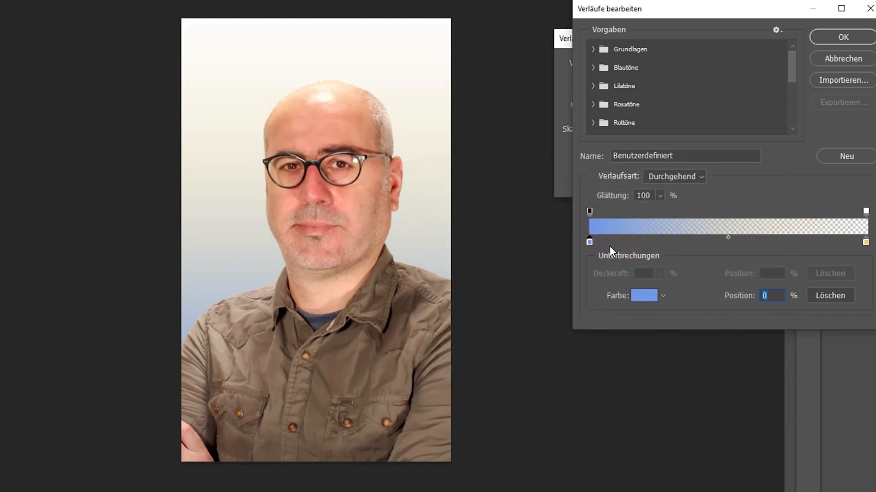
- Shift the blue colour stop and its midpoint inward, and place the 100 % opacity stop at position 50 %
drag(728, 239, 778, 239)
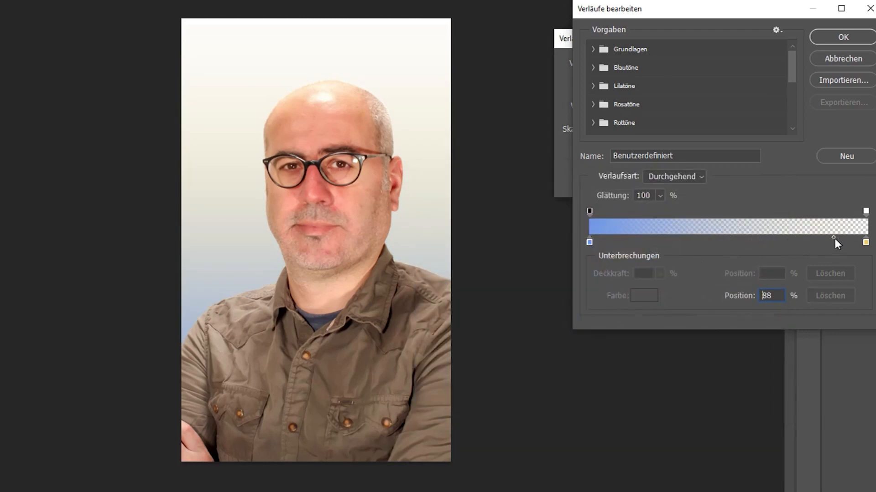
drag(589, 242, 806, 245)
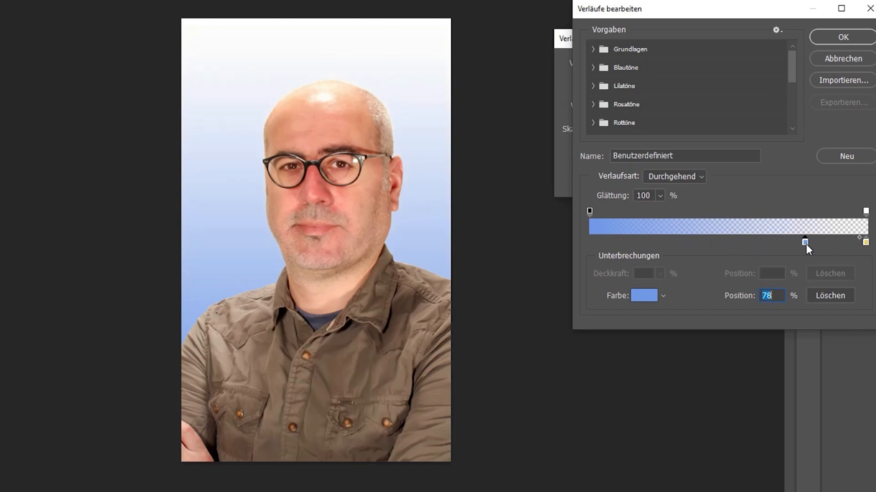
drag(589, 211, 702, 212)
drag(805, 243, 588, 244)
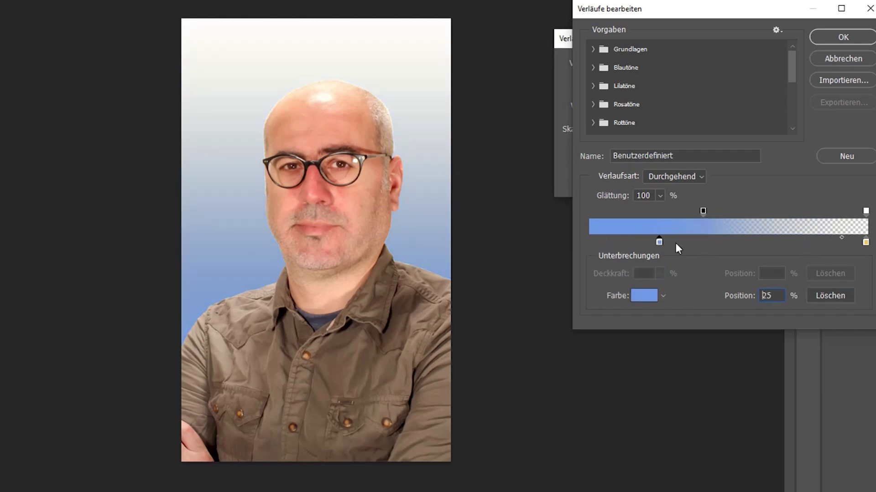
drag(659, 242, 729, 212)
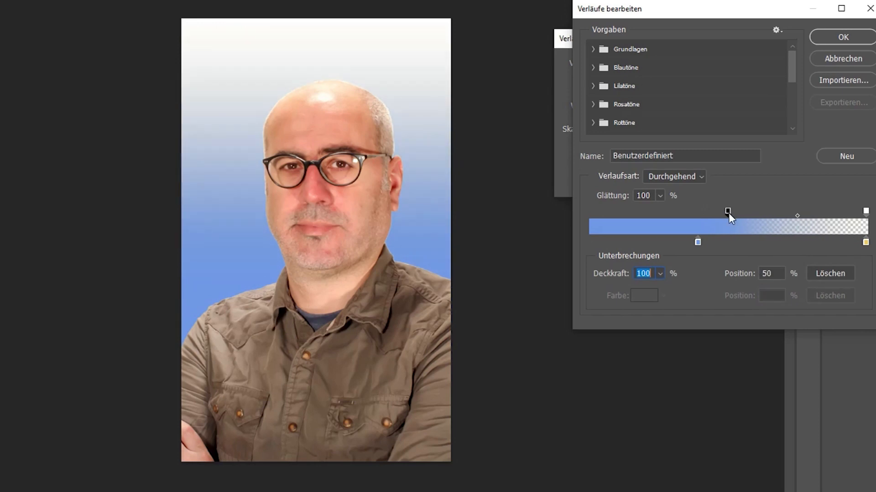
- Change the colour stop at the transparent end of the gradient from golden yellow to bright green
click(866, 242)
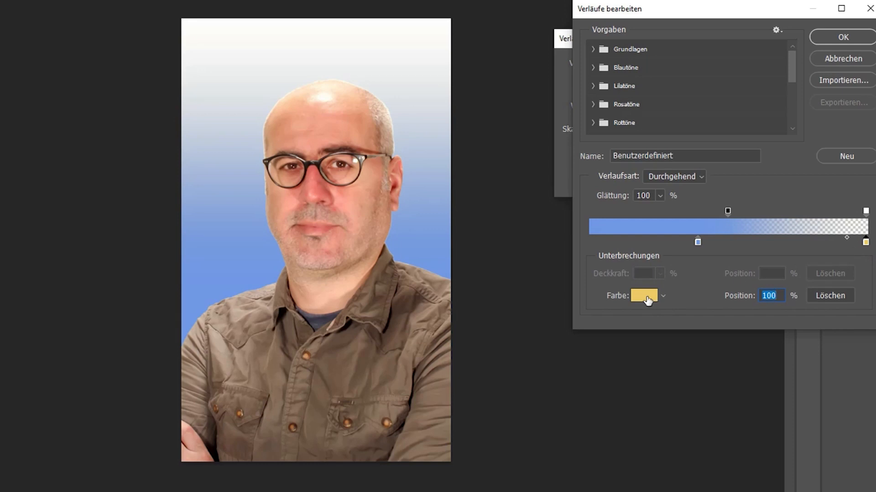
click(865, 212)
click(865, 242)
click(651, 295)
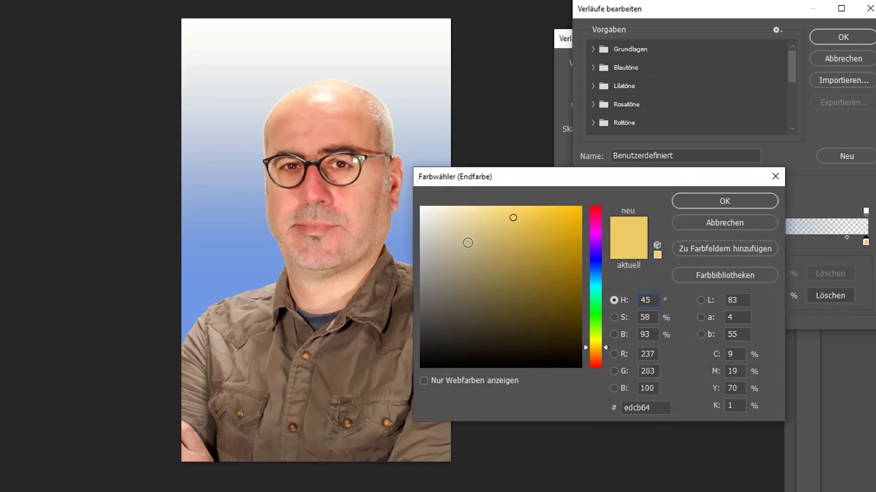
click(467, 242)
drag(593, 345, 601, 315)
click(534, 234)
drag(534, 233, 575, 211)
click(713, 200)
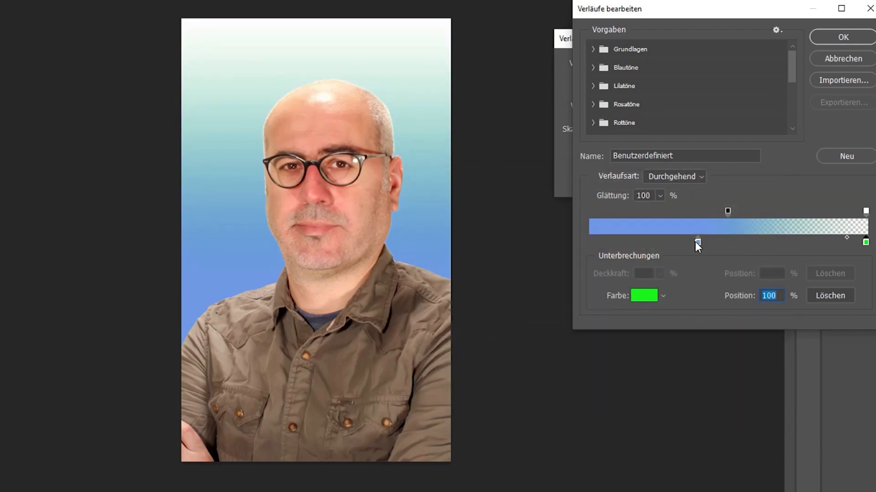
- Nudge the green and blue colour stops inward and remove the 0 % opacity stop at the gradient's end
mouse_move(864, 245)
mouse_down()
mouse_move(800, 245)
mouse_move(859, 245)
mouse_up()
drag(866, 211, 868, 204)
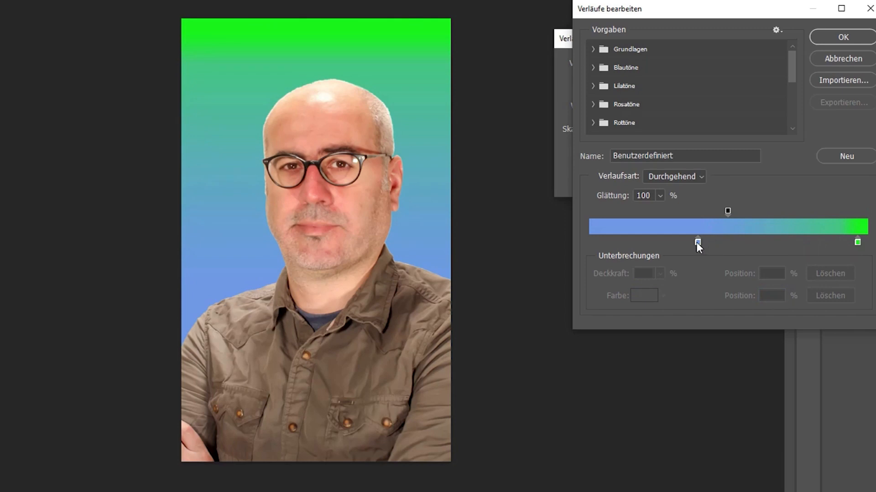
drag(698, 242, 679, 242)
click(862, 213)
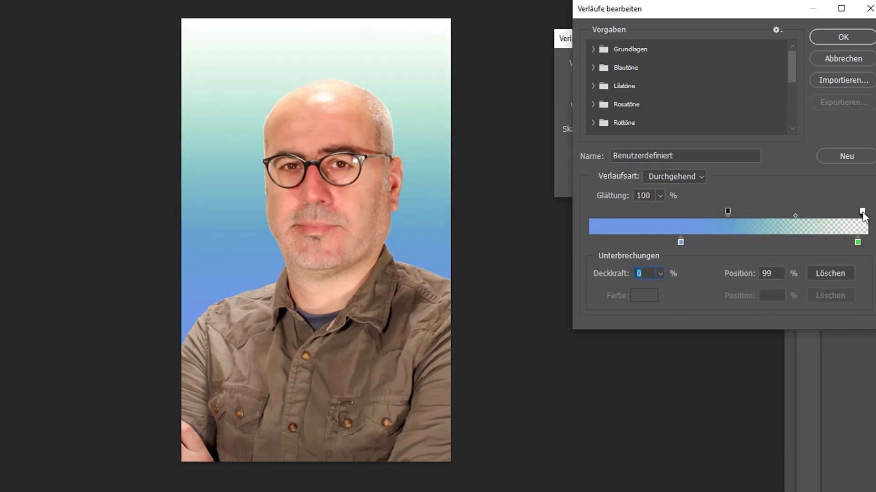
drag(862, 212, 870, 192)
click(863, 213)
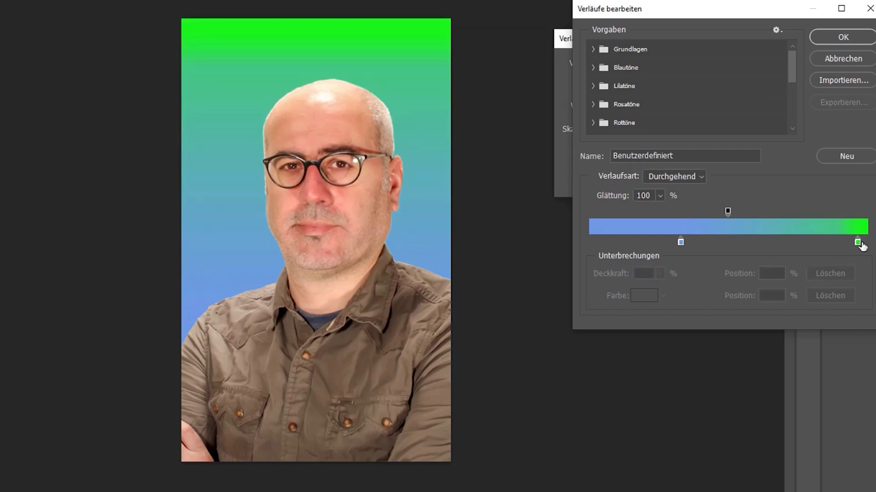
- Spread the blue and green colour stops to the gradient's two ends and set the colour midpoint to 55 %
drag(859, 246, 798, 243)
drag(680, 243, 637, 242)
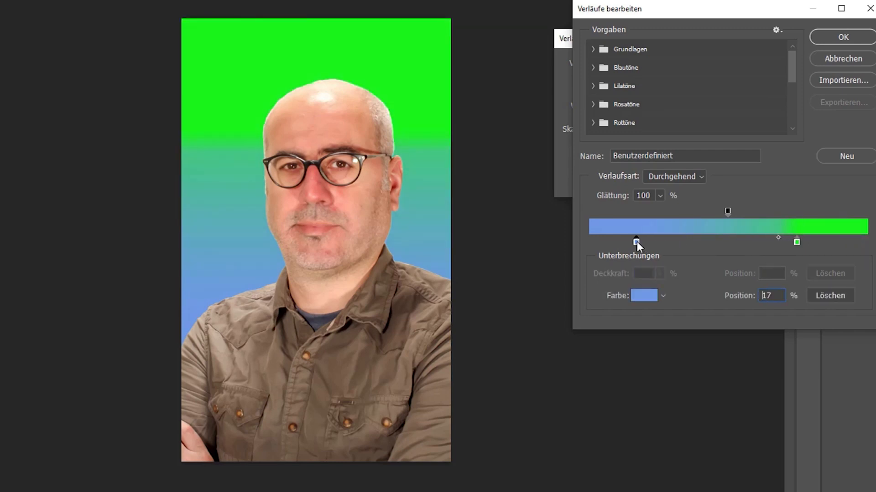
drag(796, 243, 742, 242)
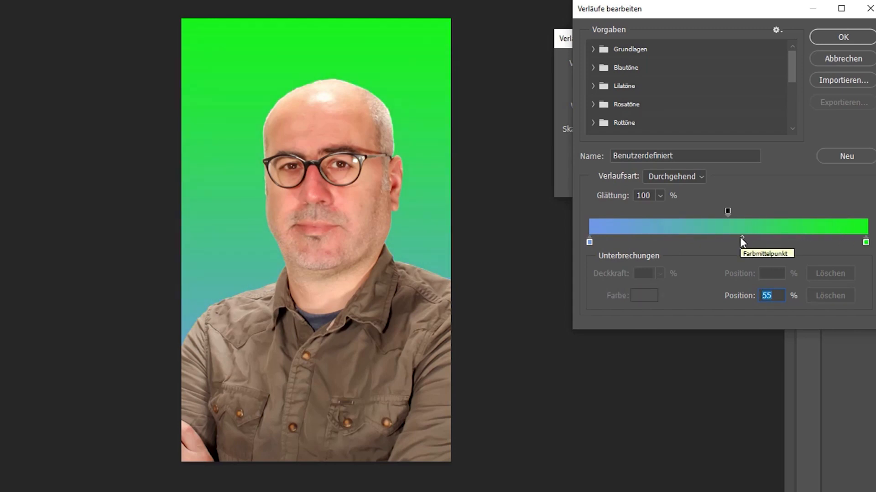
- Try golden yellow #f7bb18 as the gradient's end colour
click(865, 243)
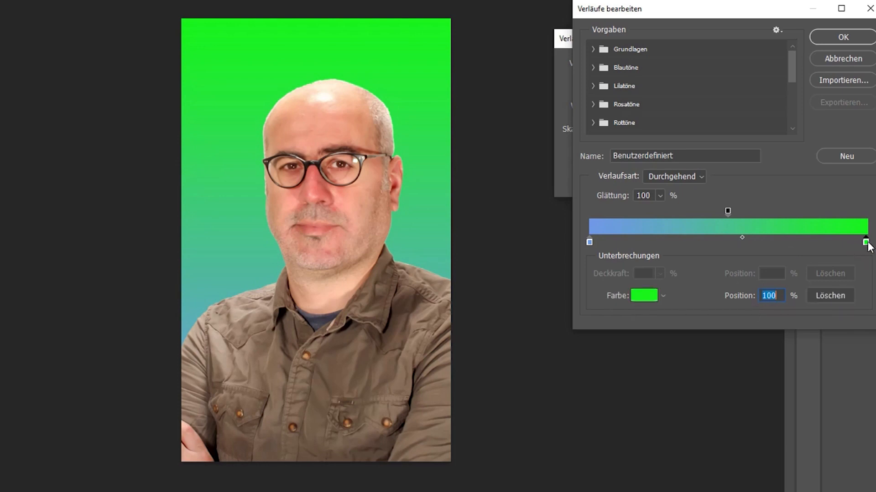
click(640, 299)
drag(594, 270, 596, 215)
drag(598, 283, 597, 348)
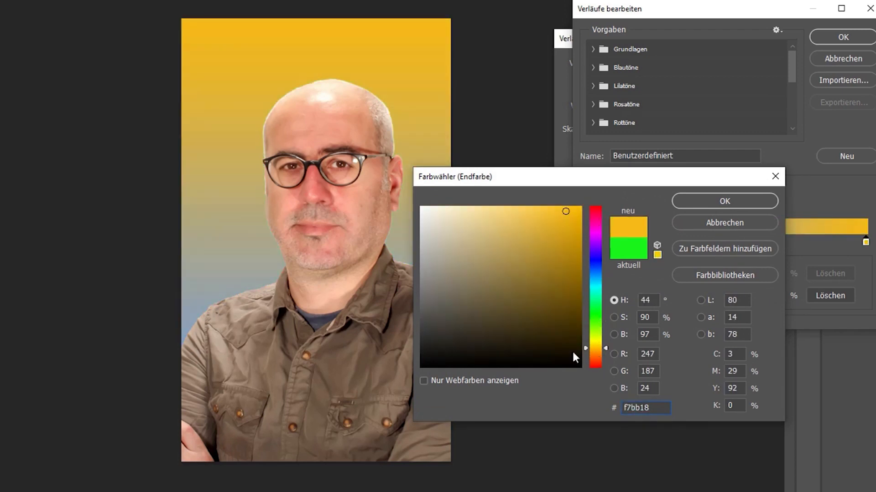
- Set the gradient's end colour to dark grey #4b4a47 and apply the edited linear gradient fill
click(431, 310)
click(427, 295)
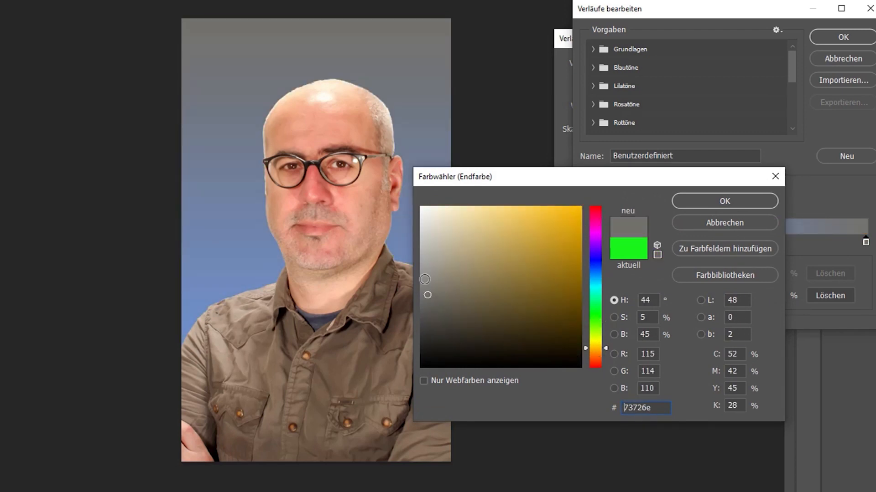
click(425, 279)
click(425, 319)
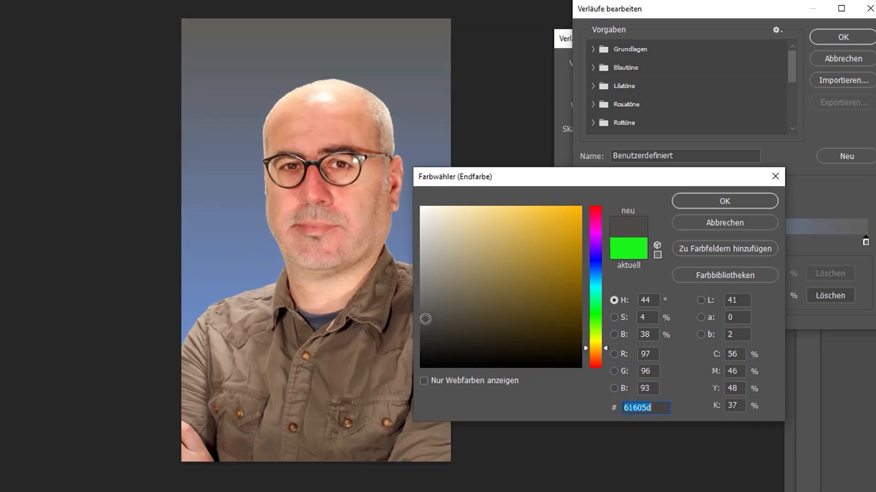
click(428, 304)
click(427, 324)
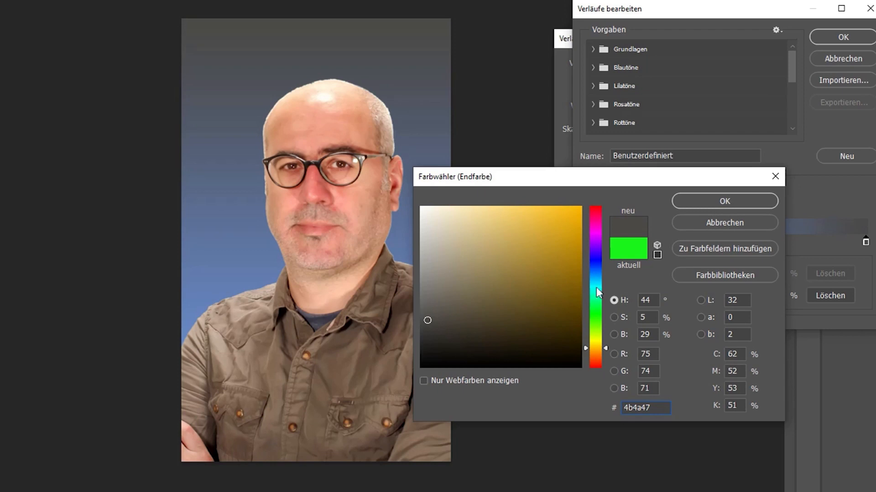
click(736, 202)
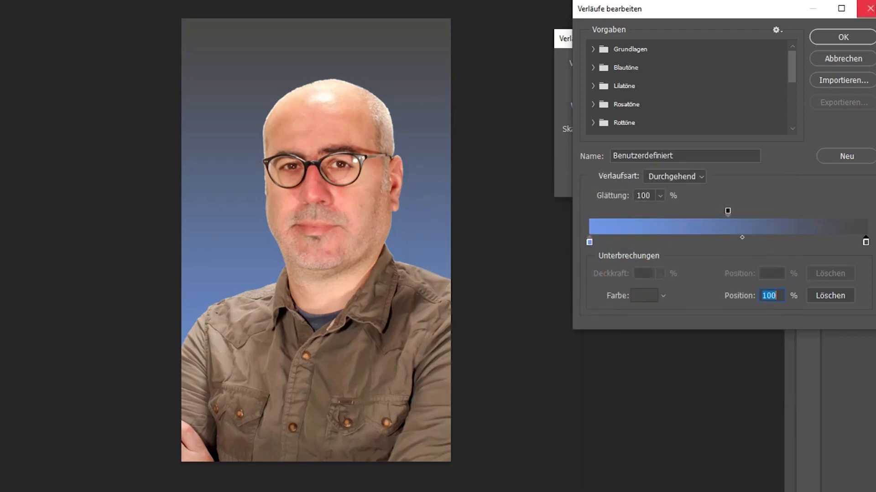
click(862, 40)
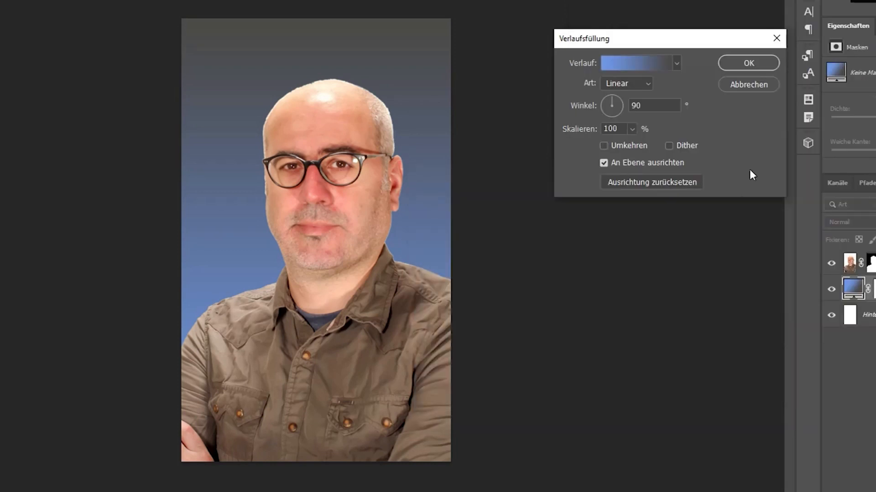
click(766, 63)
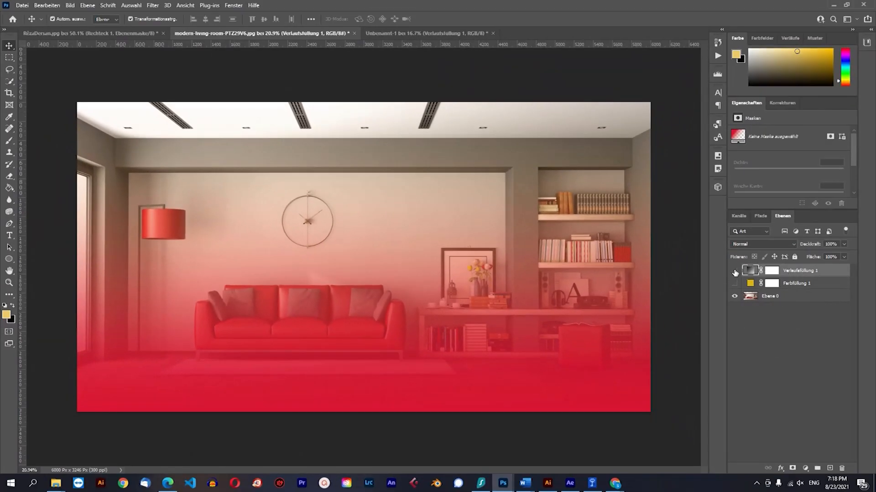
- Hide the gradient fill layer, then add a pattern fill layer above it and enlarge the pattern picker
click(734, 271)
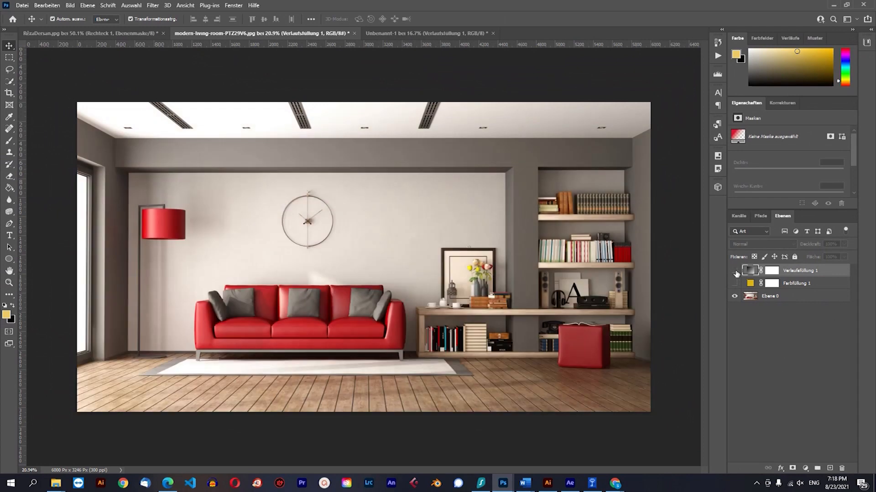
click(804, 469)
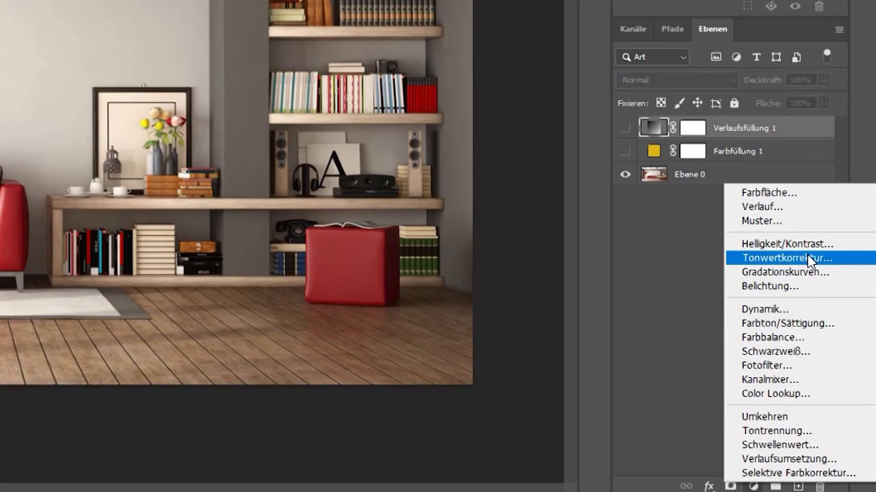
click(769, 218)
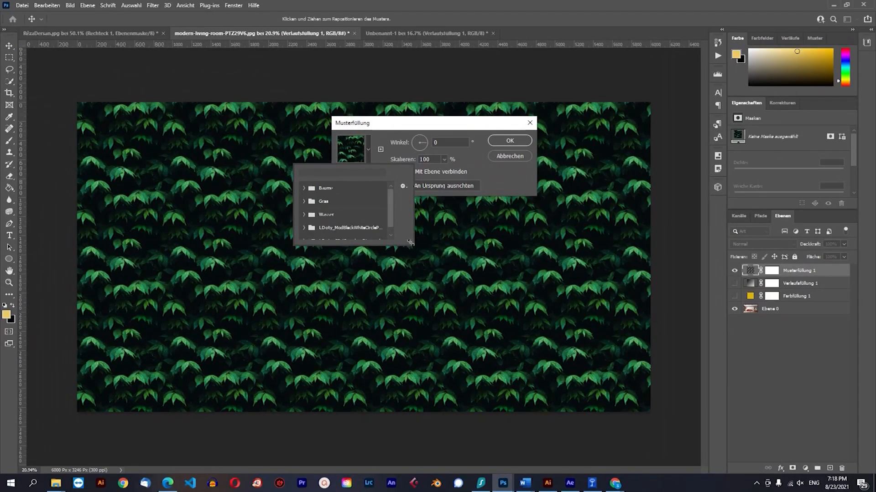
drag(410, 244, 463, 427)
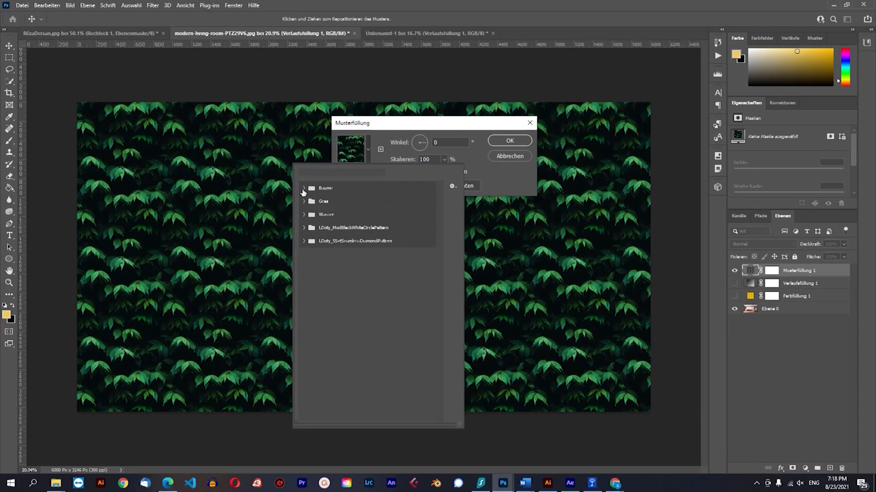
- Try the three Gras patterns and the first Bäume leaf pattern as the fill
click(302, 188)
click(304, 188)
click(304, 202)
click(303, 202)
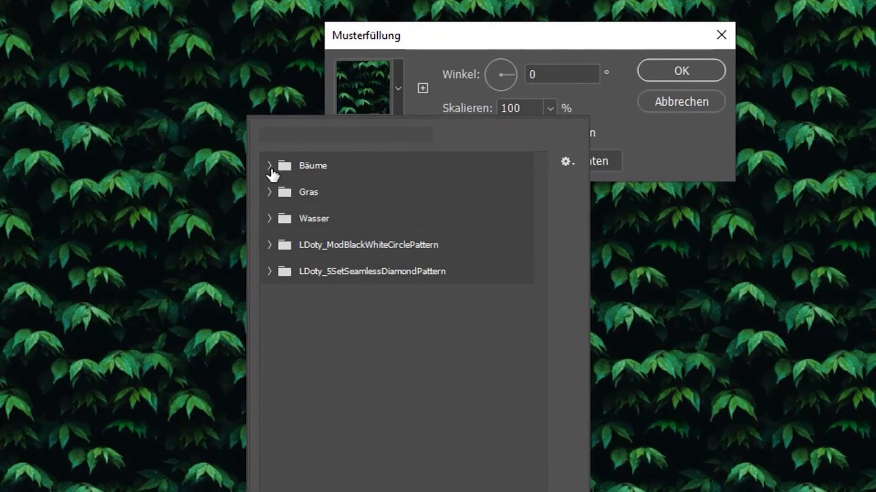
click(270, 167)
click(270, 221)
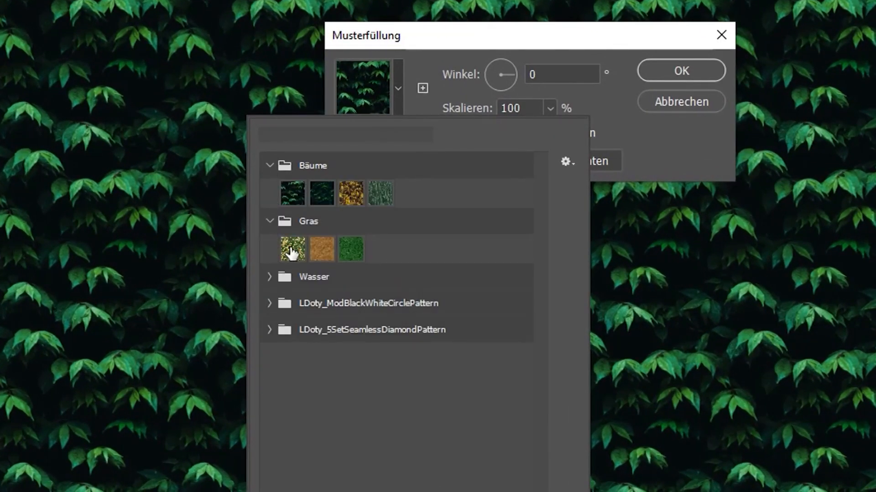
click(292, 253)
click(319, 249)
click(344, 247)
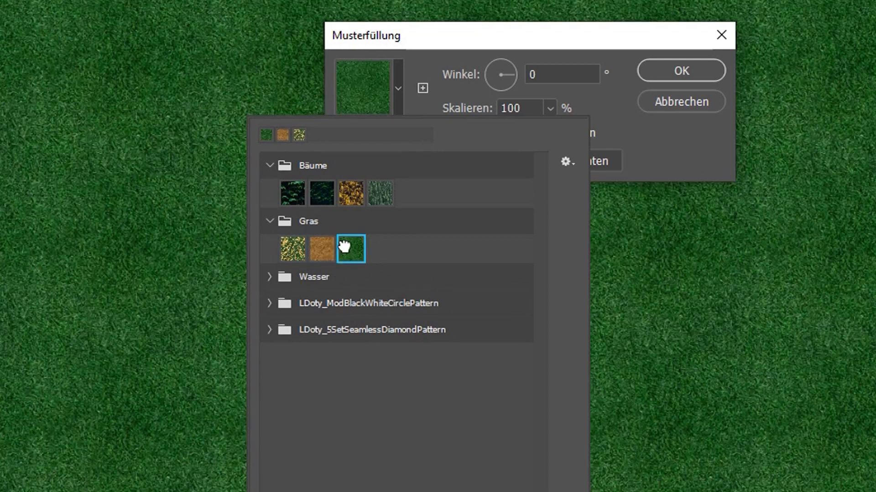
click(294, 196)
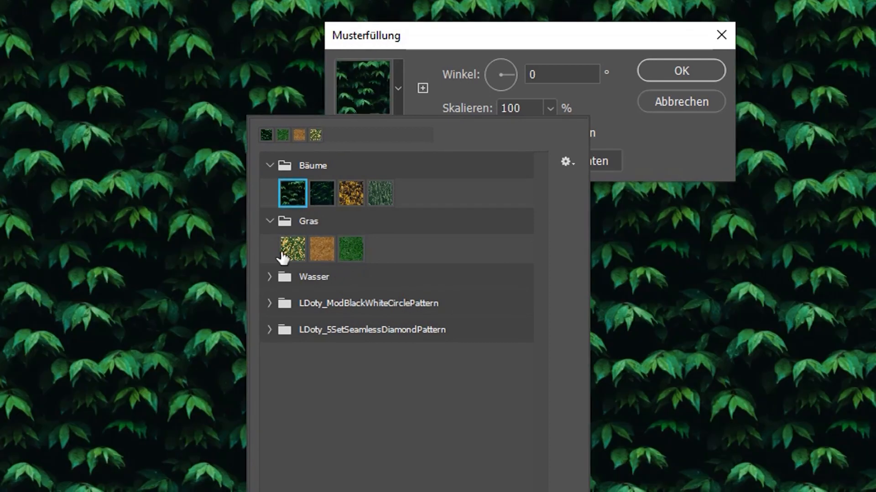
- Preview the Wasser patterns, choose the third, light blue one for the fill, and collapse the pattern groups
click(269, 278)
click(293, 305)
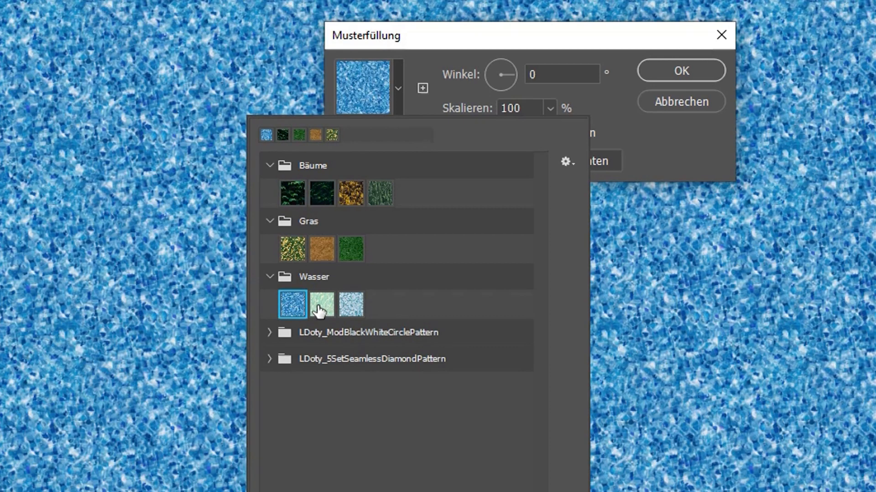
click(319, 312)
click(351, 305)
click(270, 276)
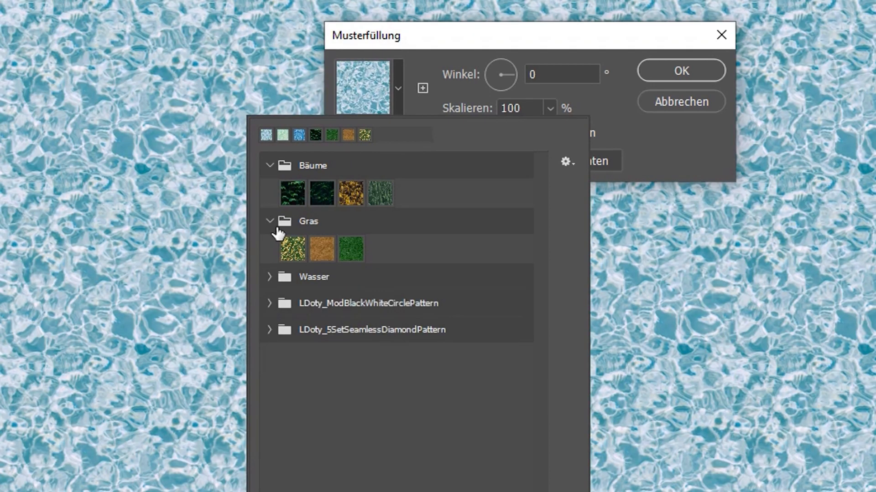
click(273, 222)
click(269, 167)
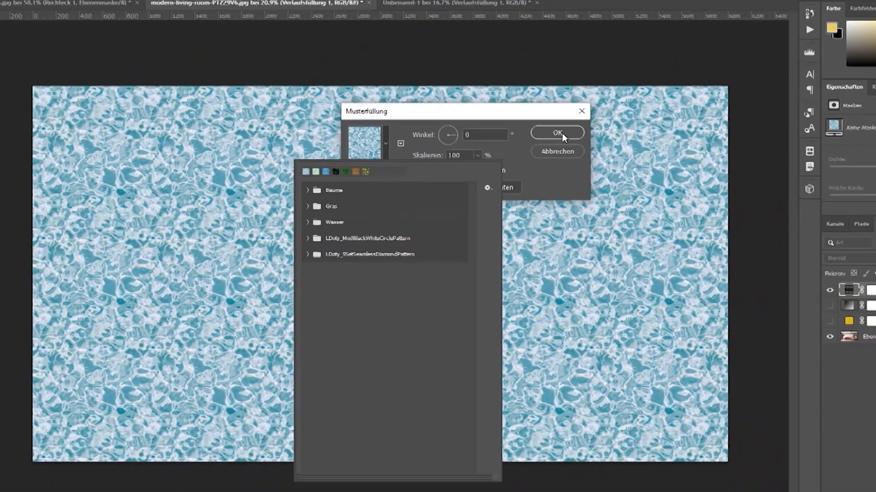
- Apply the water pattern fill and move its layer down below the gradient fill layer
click(690, 77)
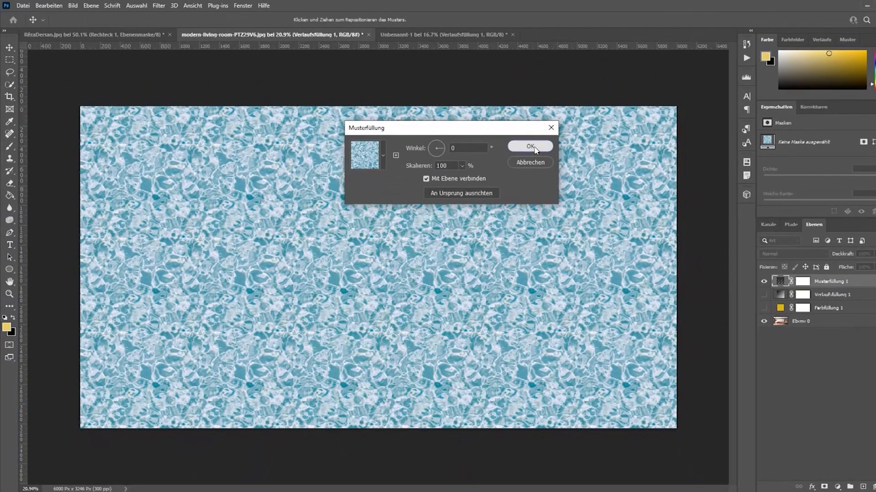
click(532, 146)
drag(819, 285, 816, 326)
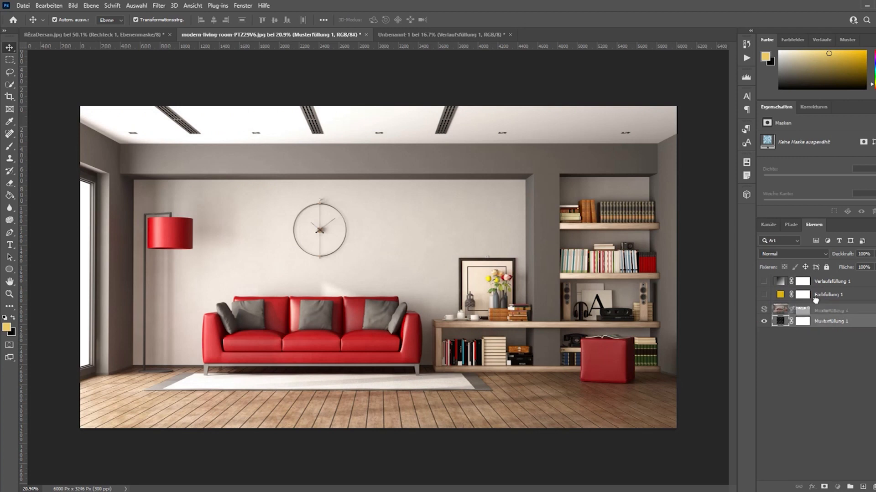
- In the portrait document, add a pattern fill layer above the gradient fill, using the green pattern from the Gras group
click(436, 33)
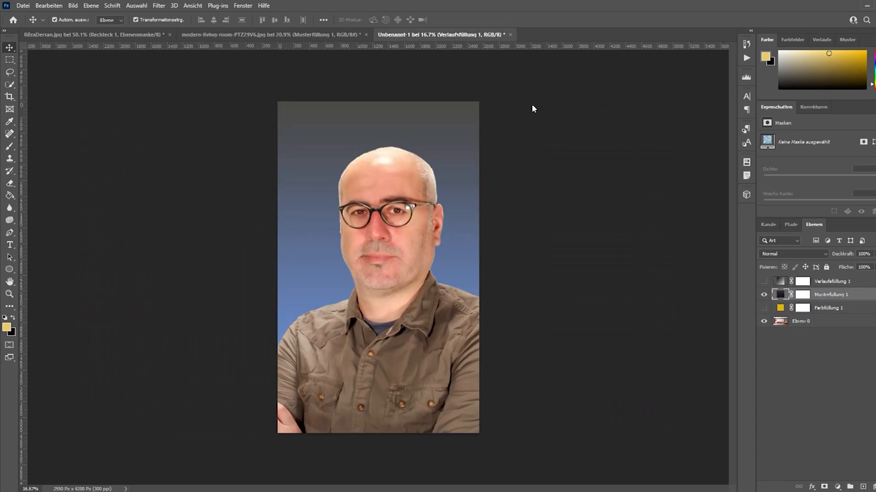
click(838, 488)
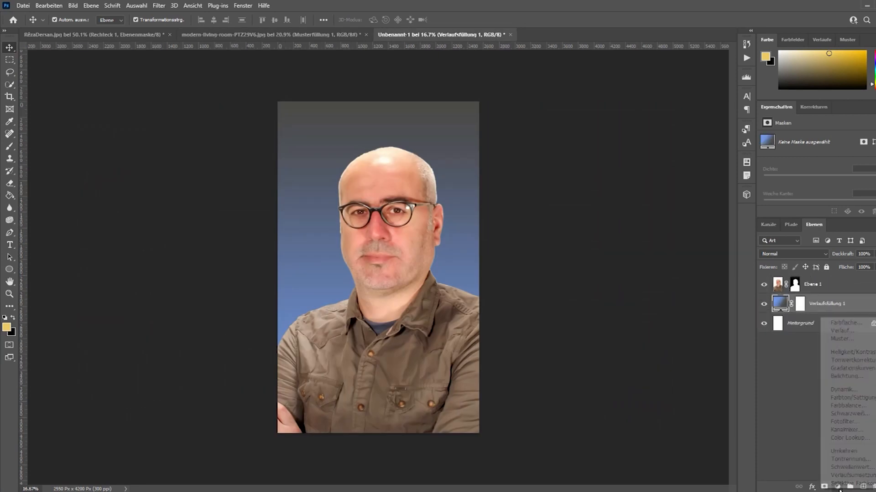
click(850, 343)
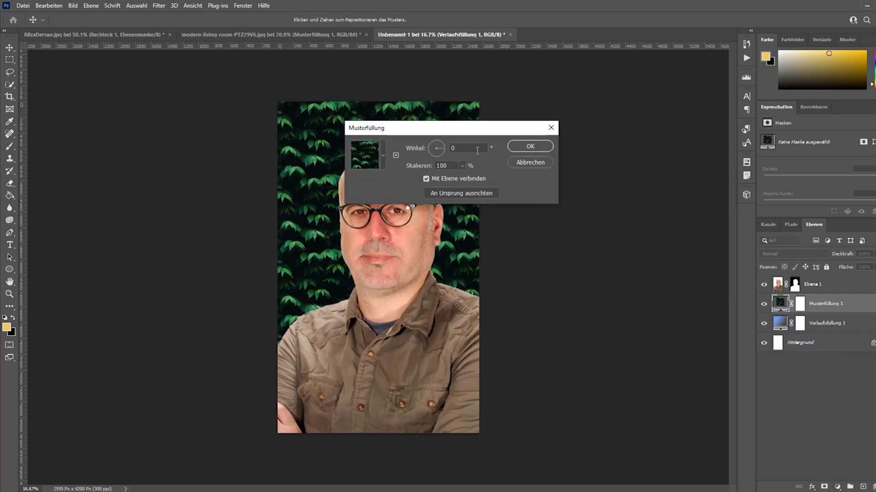
click(375, 156)
click(290, 209)
click(318, 223)
click(303, 224)
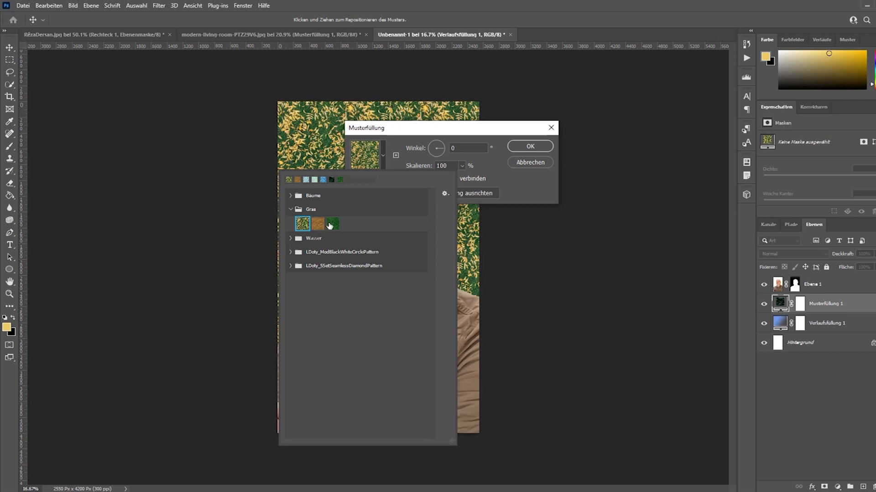
click(329, 224)
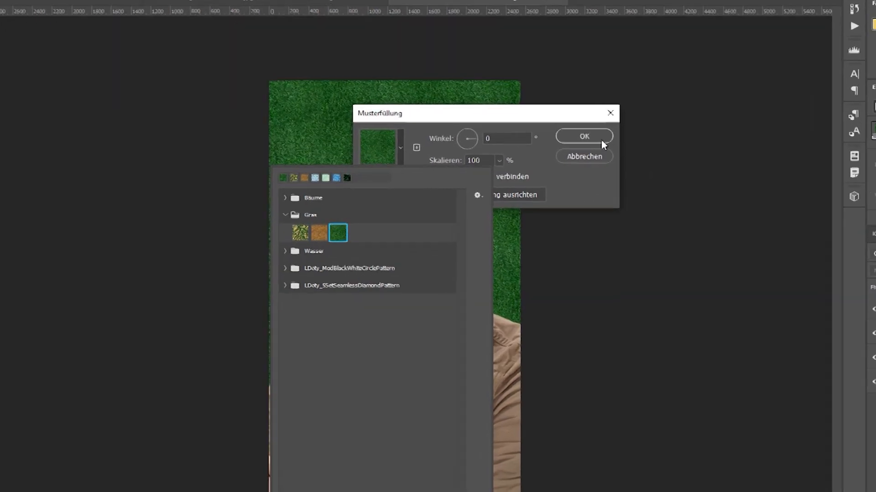
click(540, 146)
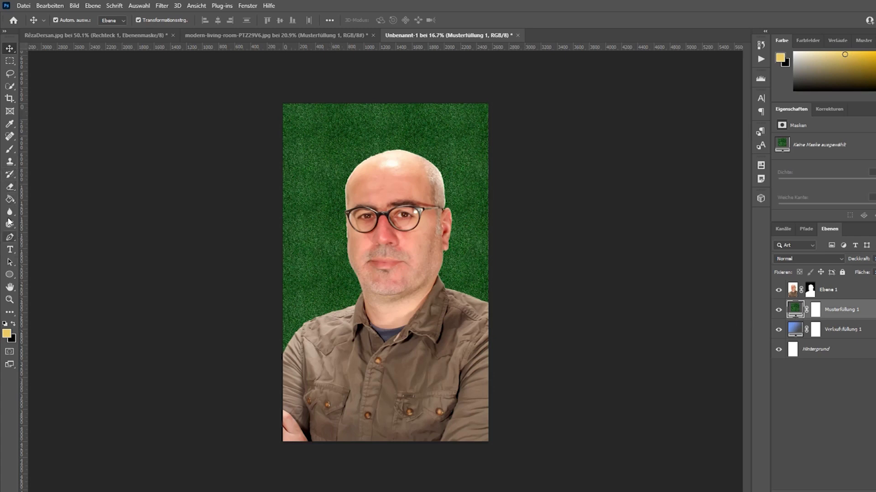
- Set up the Brush tool with the Moon 1 preset from the Free Moon Photoshop Brushes group
click(10, 149)
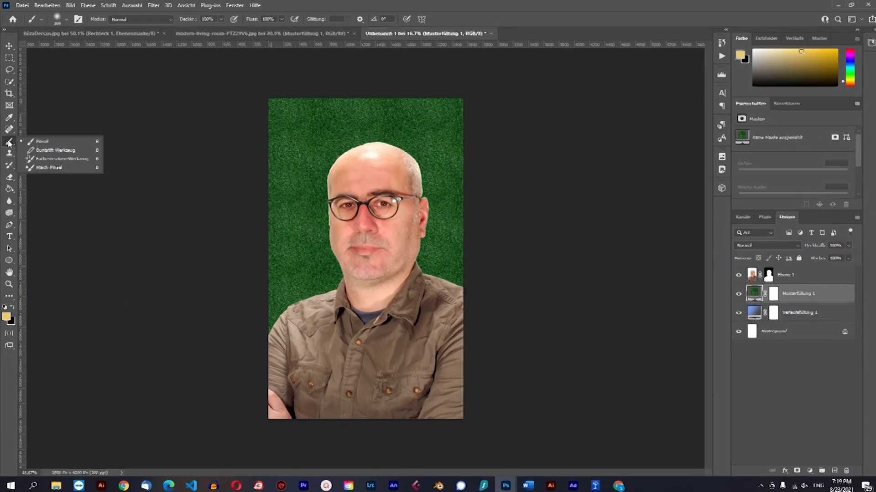
click(58, 21)
scroll(135, 145, down, 5)
scroll(136, 192, down, 10)
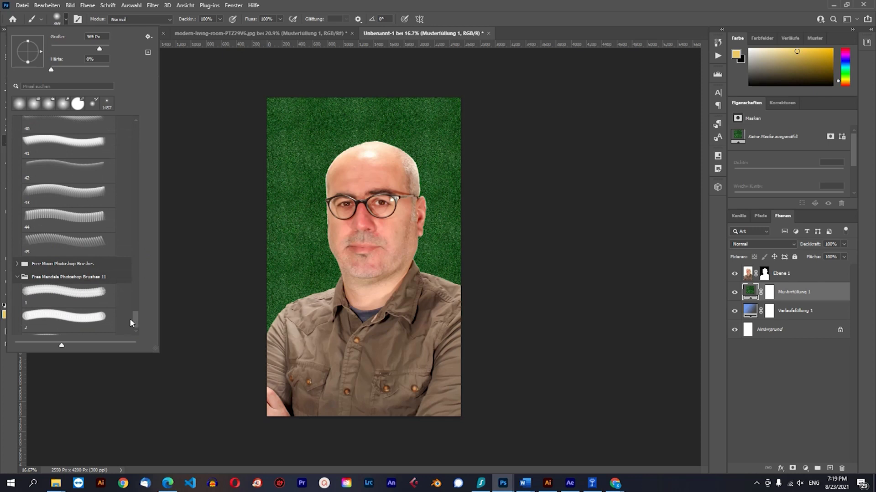
scroll(70, 294, up, 10)
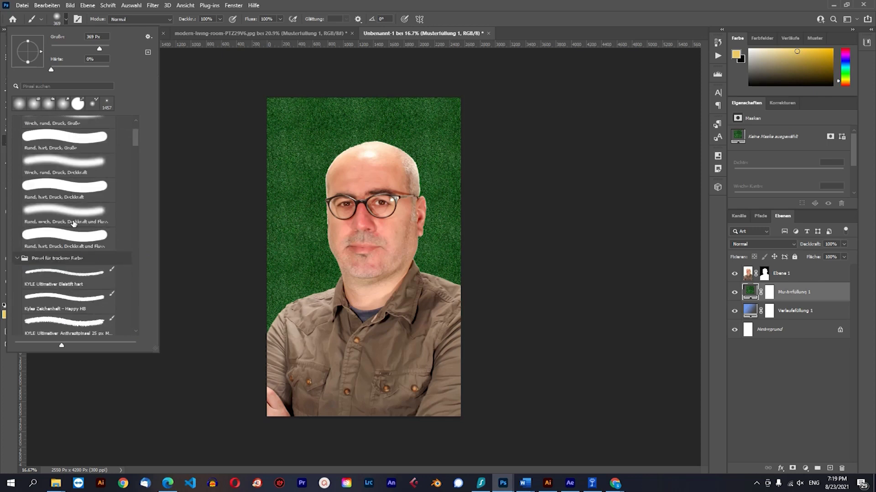
scroll(136, 205, down, 5)
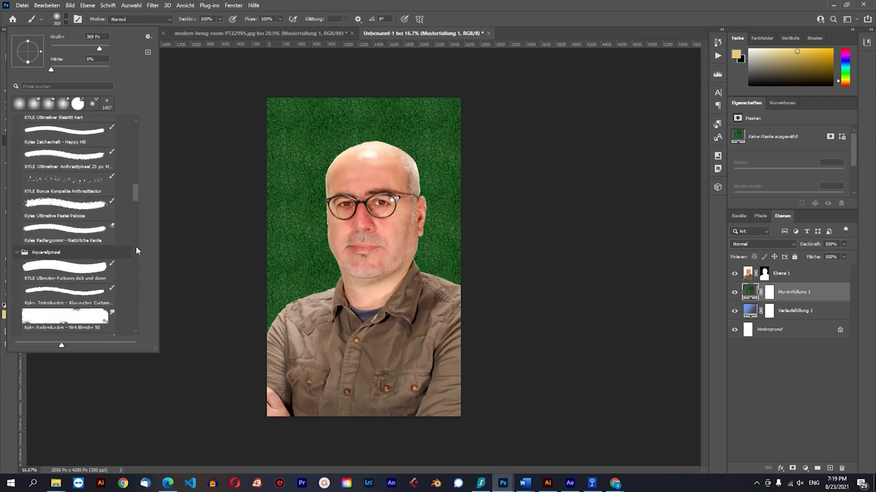
click(139, 324)
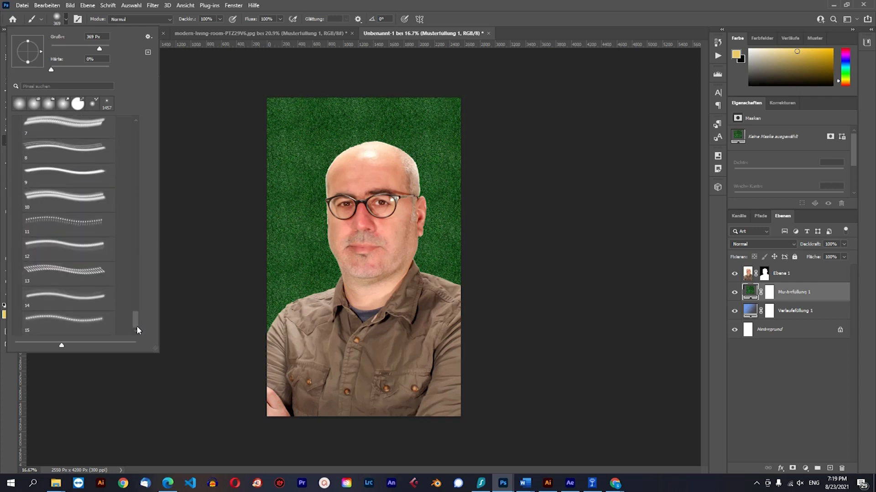
drag(138, 312, 138, 264)
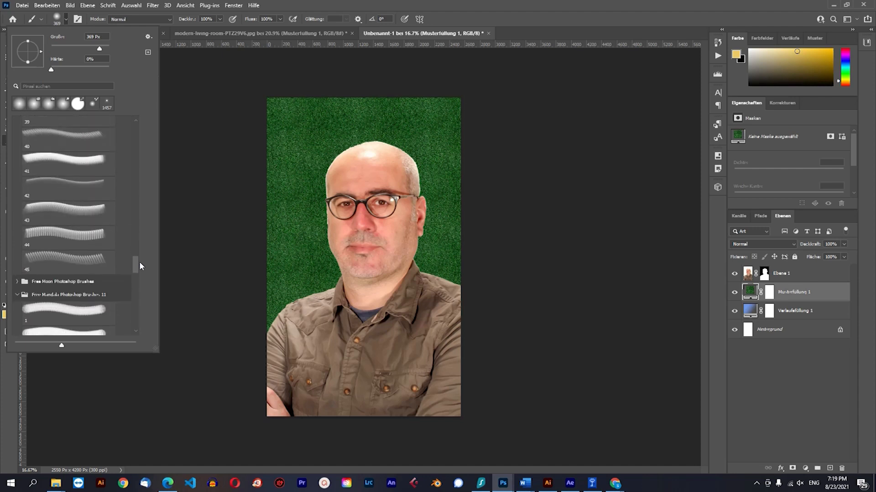
click(14, 281)
click(47, 299)
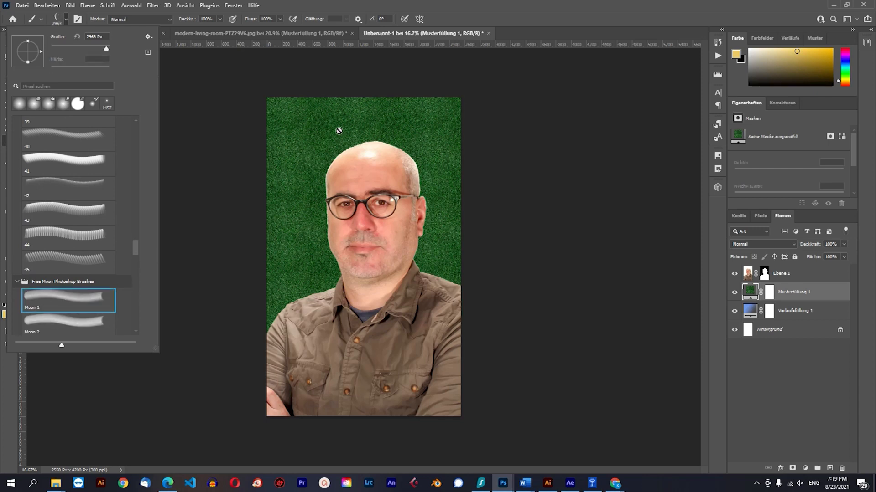
- Create a new layer above Ebene 1 and stamp a single yellow moon beside the man's head
click(844, 363)
click(782, 275)
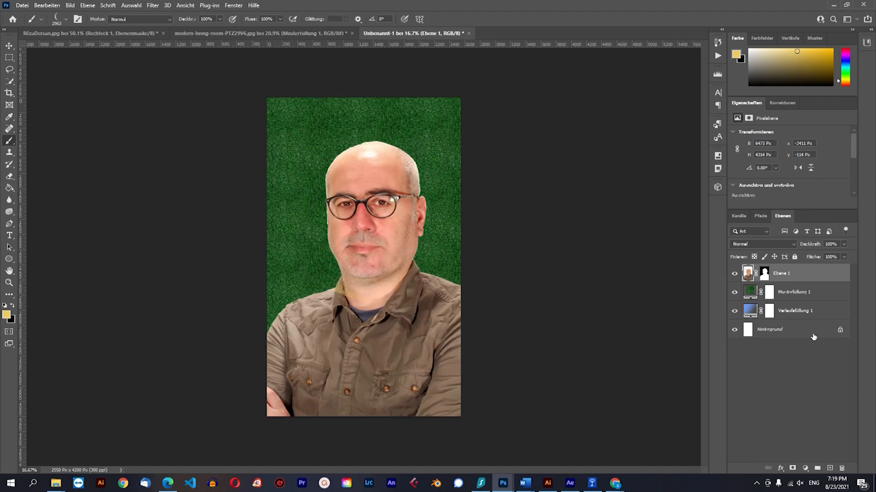
click(830, 468)
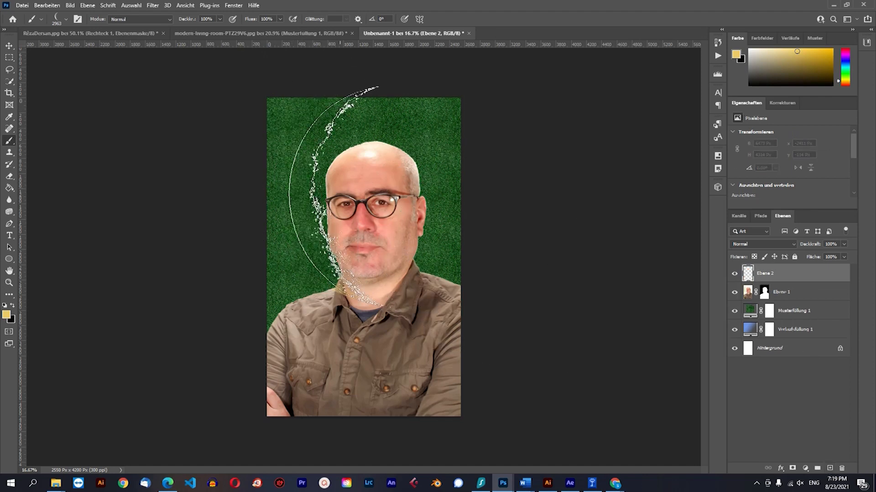
click(329, 196)
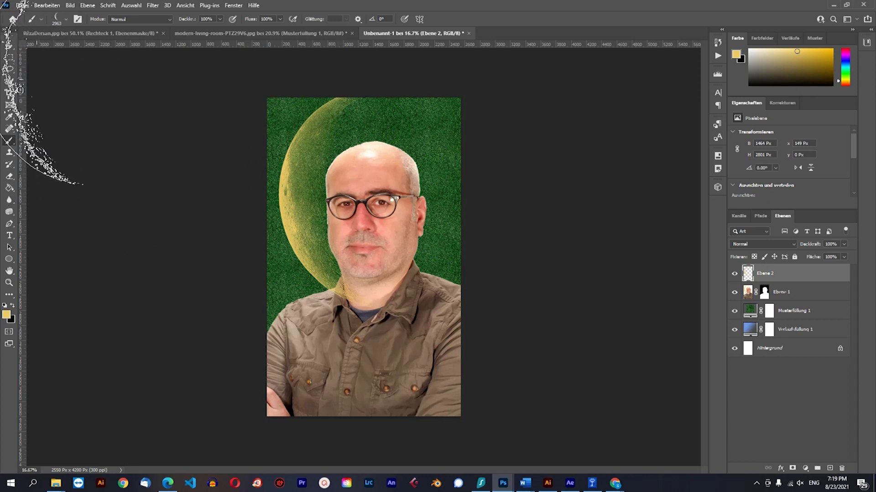
- Shift the stamped moon toward the portrait's upper-left corner, then delete the moon layer
click(9, 45)
drag(300, 218, 273, 211)
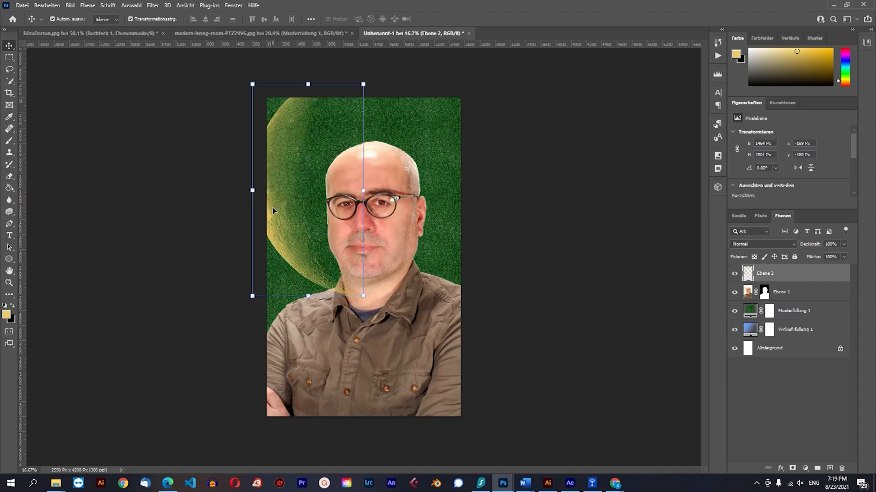
key(Delete)
click(668, 214)
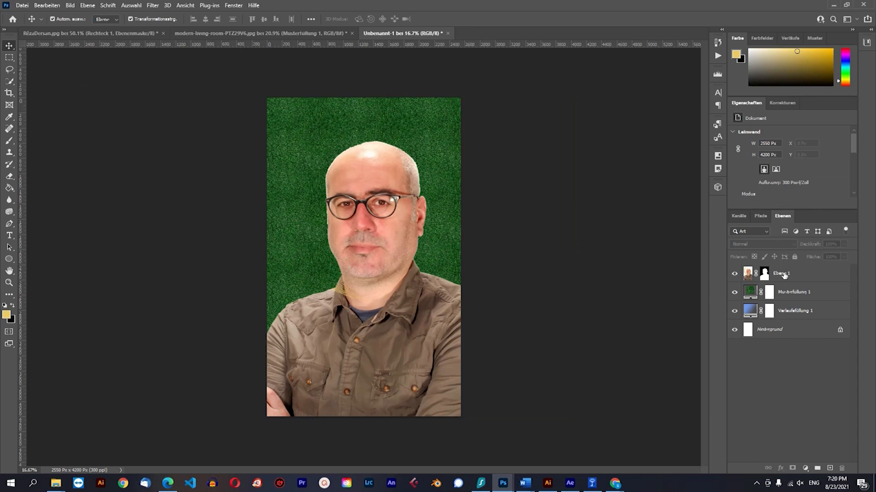
- Add a pattern fill layer above Musterfüllung 1, using the black diamond pattern with center circles from the LDoty_5SetSeamlessDiamondPattern group
click(784, 274)
click(781, 294)
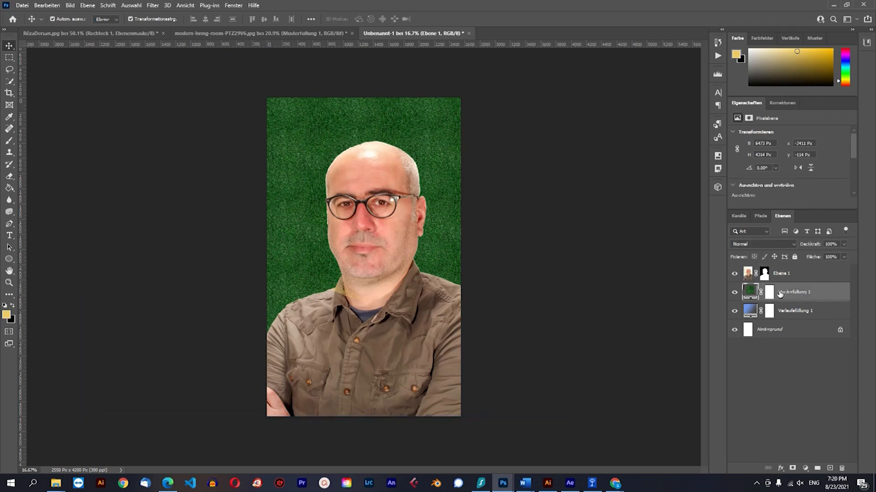
click(805, 469)
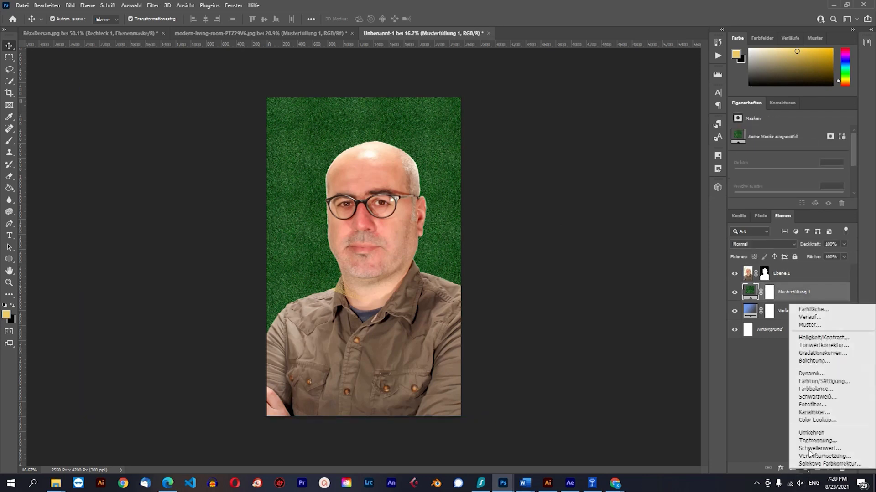
click(811, 326)
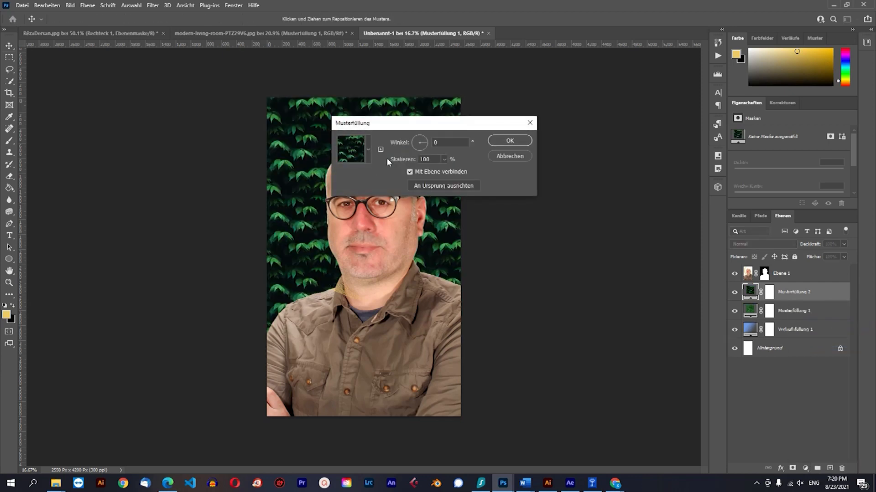
click(367, 149)
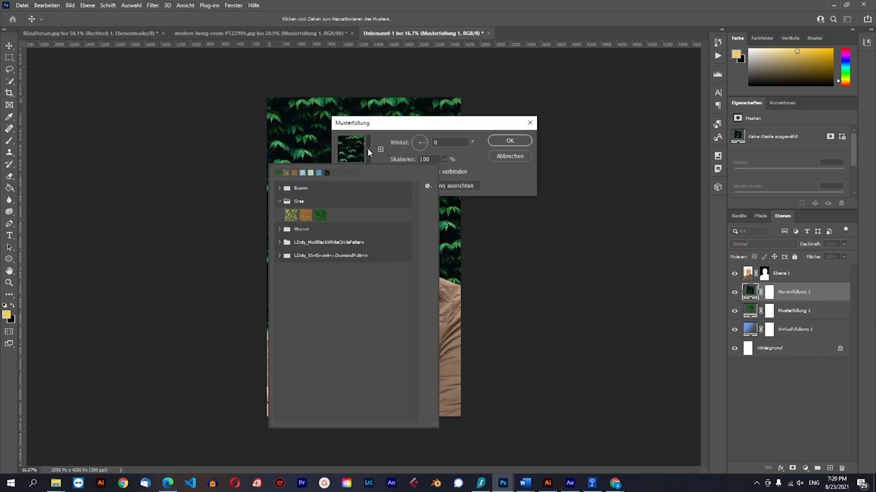
click(279, 243)
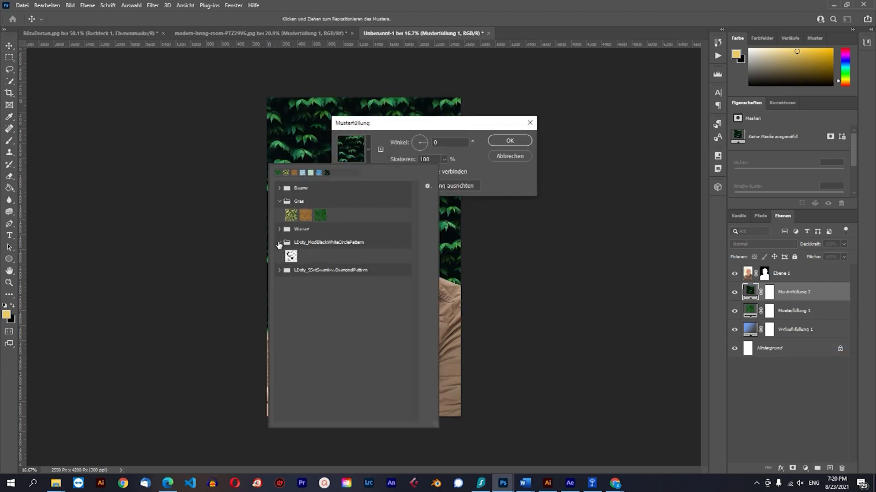
click(277, 270)
click(335, 284)
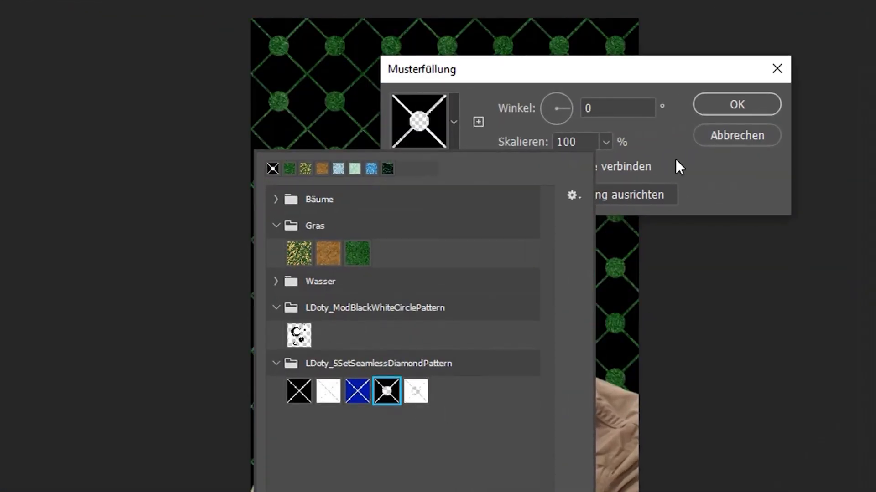
click(724, 100)
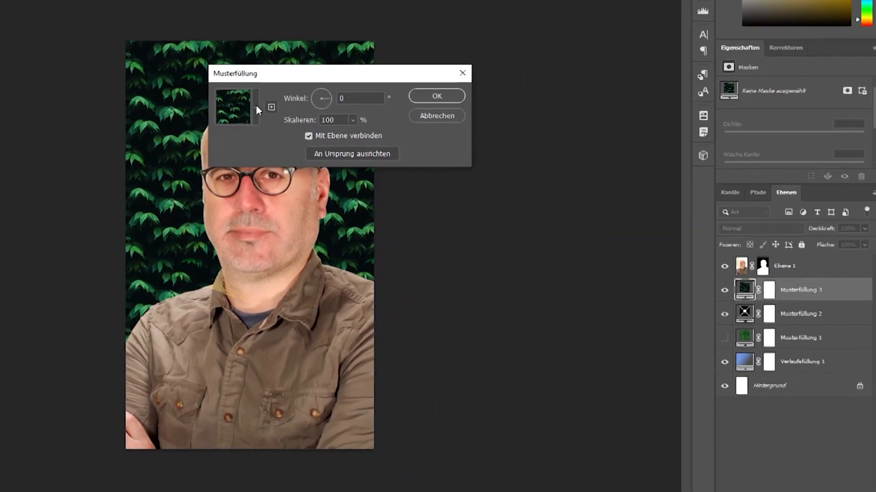
- Set the new Musterfüllung 3 layer to the plain black diamond pattern with crossing lines from the LDoty_5SetSeamlessDiamondPattern group
click(256, 106)
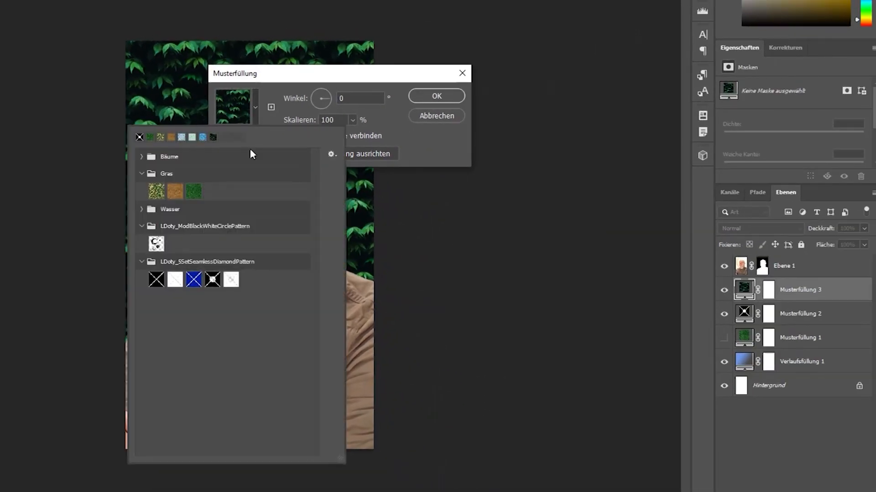
click(157, 284)
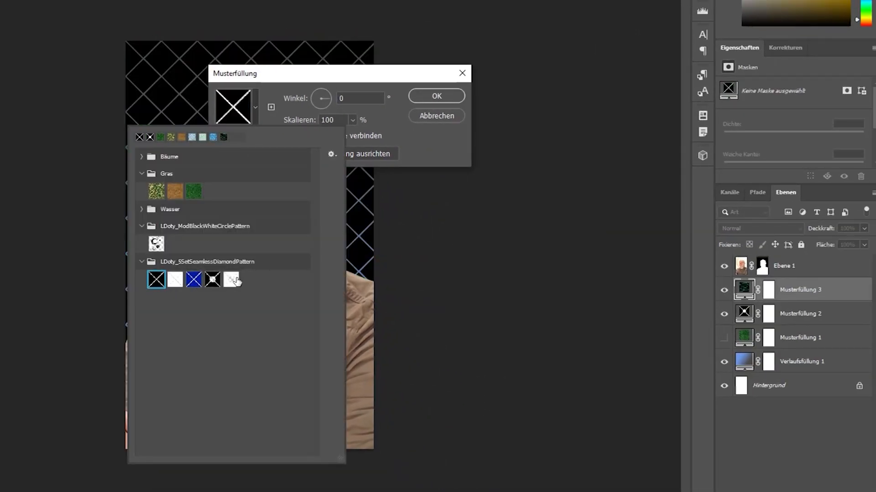
click(436, 96)
- Hide the portrait layer Ebene 1 to expose the diamond background, and select the Musterfüllung 3 layer
click(799, 269)
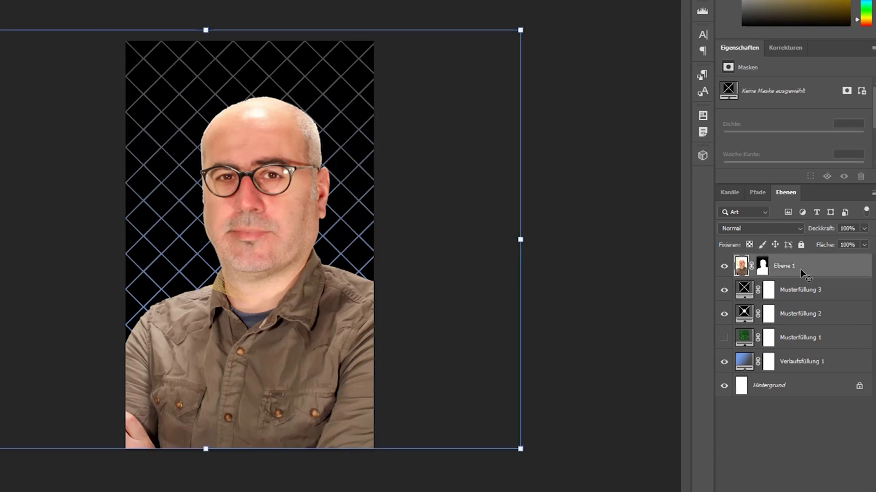
click(724, 266)
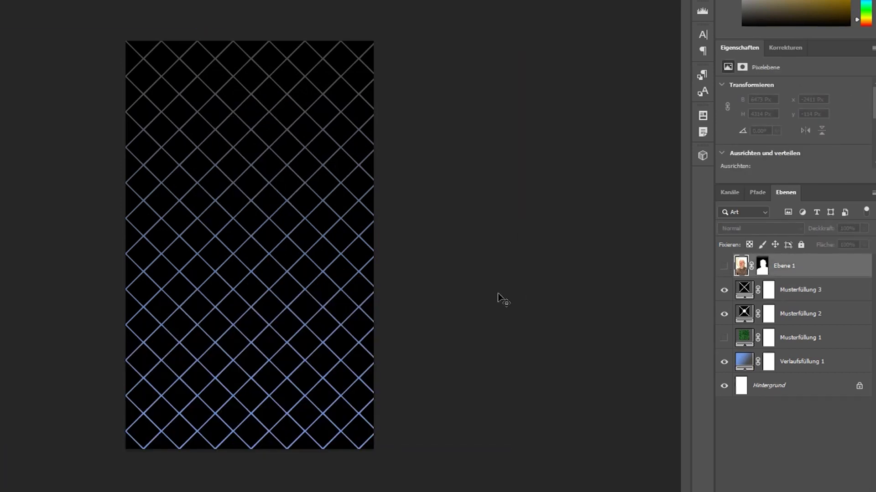
click(539, 203)
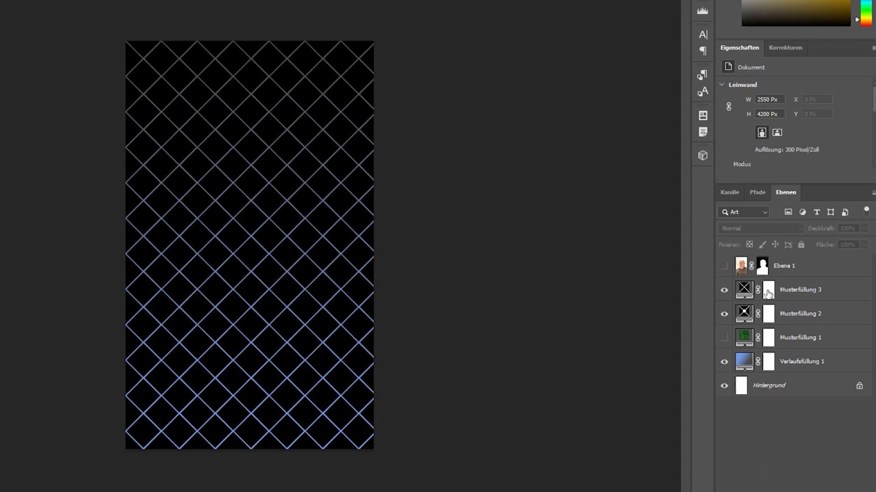
click(794, 290)
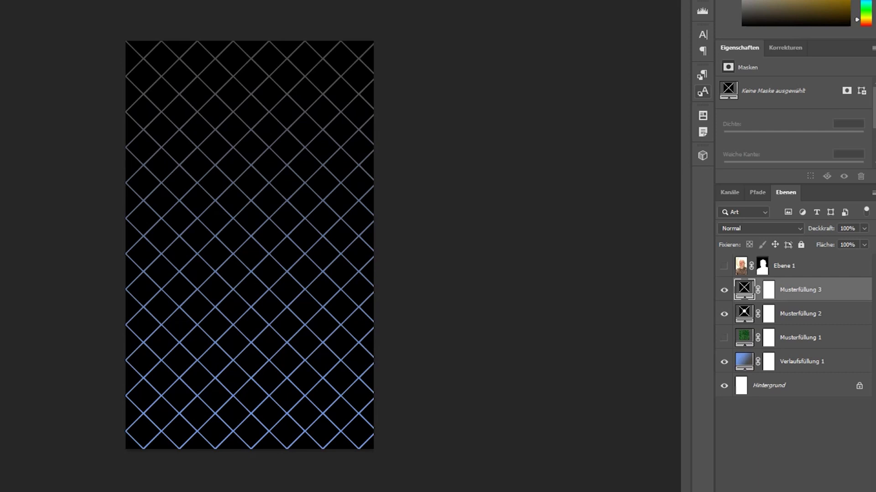
- Switch to the Chrome browser and search Google for "muster für photoshop"
drag(875, 0, 415, 0)
click(304, 225)
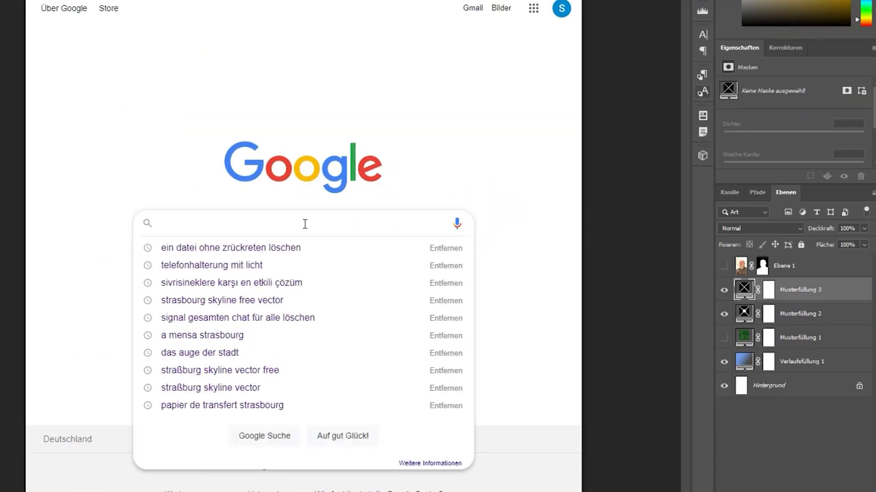
text(muster für photoshop)
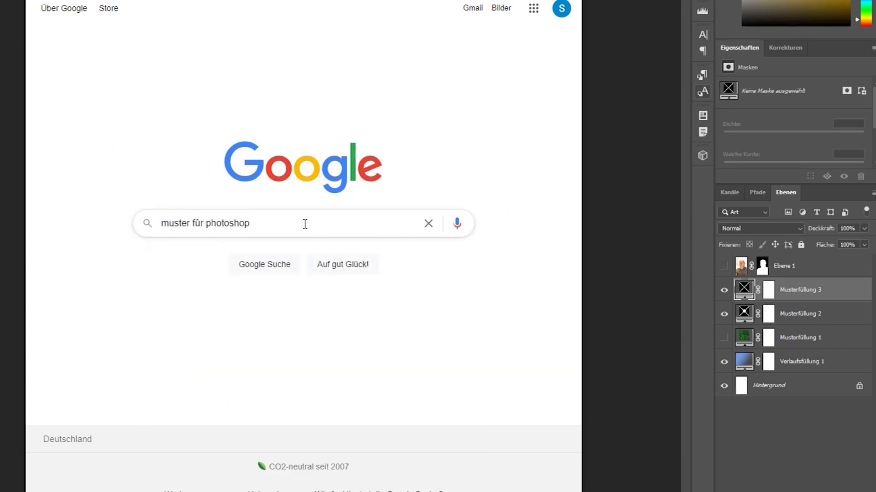
key(Return)
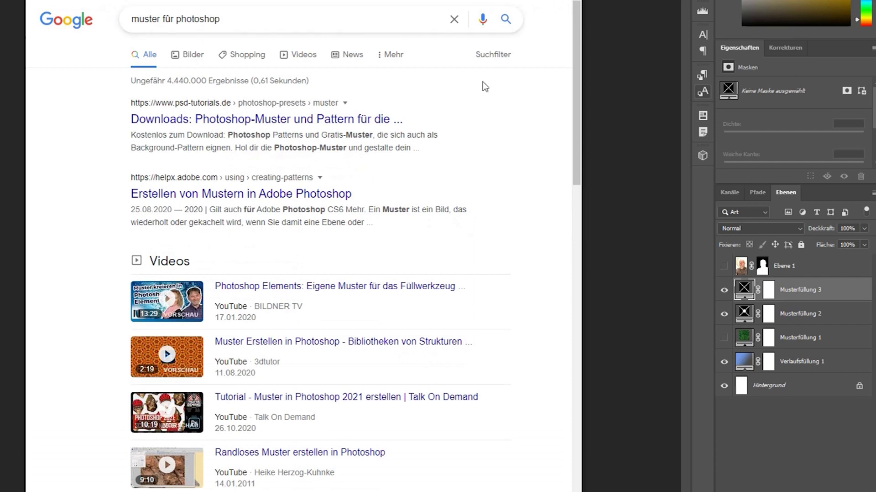
- Refine the Google search to "muster für photoshop free"
click(240, 12)
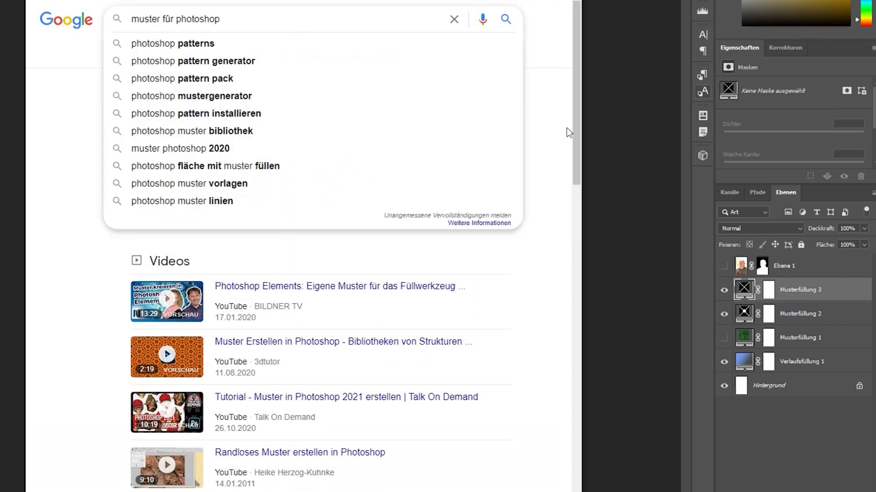
text(free)
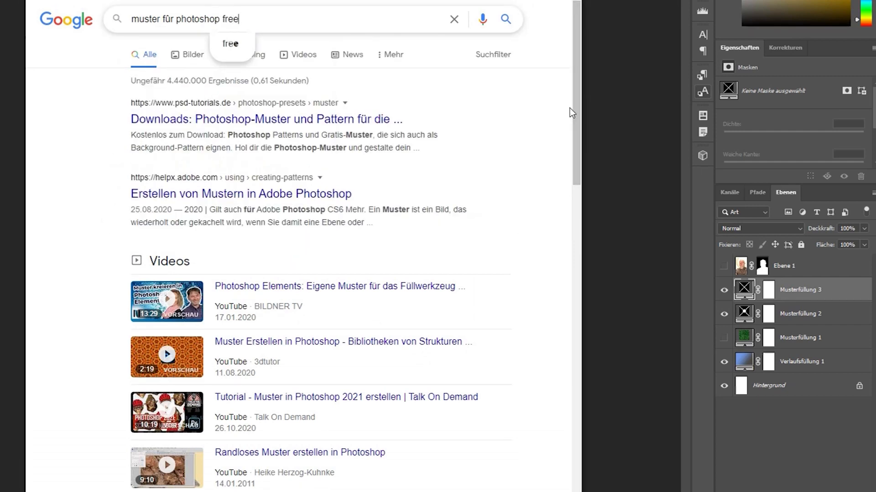
key(Return)
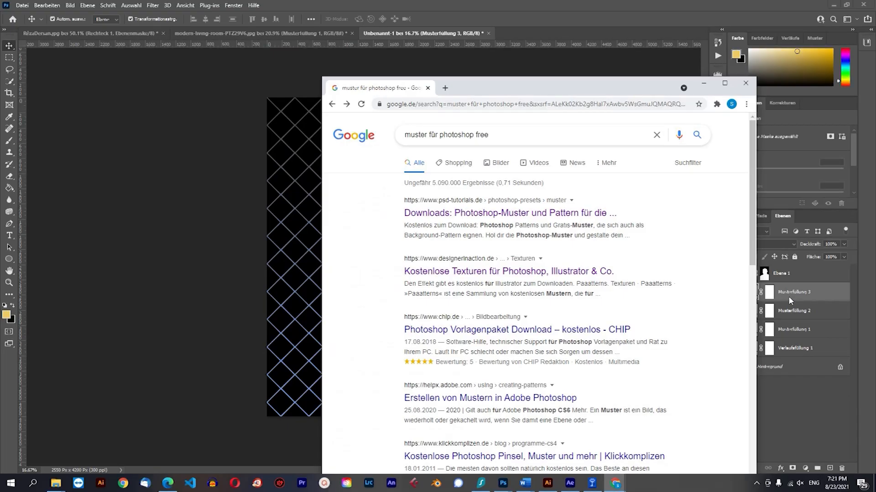
- Replace the query with "musterfihlung für photoshop free" and look through the search results for free pattern downloads
click(485, 137)
drag(488, 136, 427, 136)
key(BackSpace)
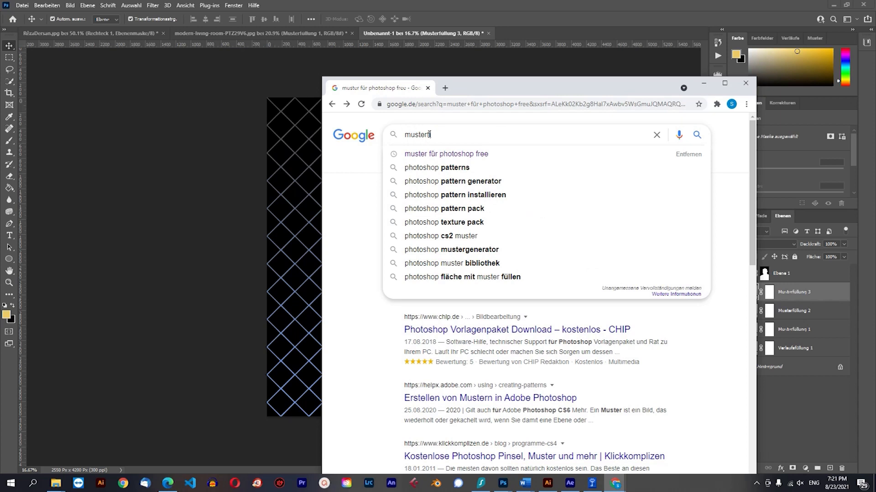
text(fühlun)
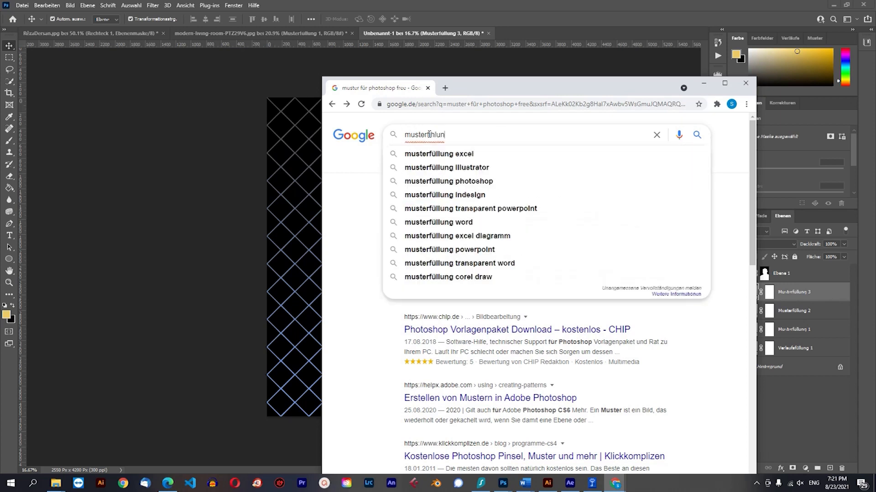
text(g für)
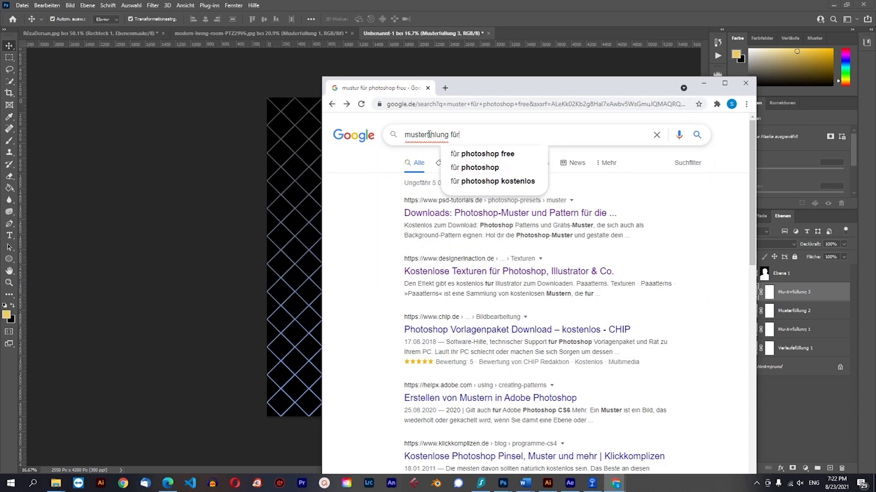
key(Down)
key(Return)
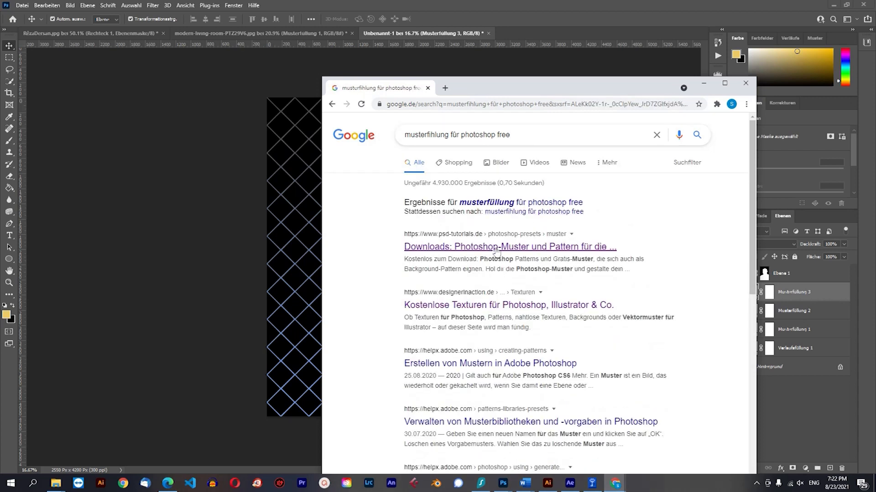
scroll(496, 251, down, 3)
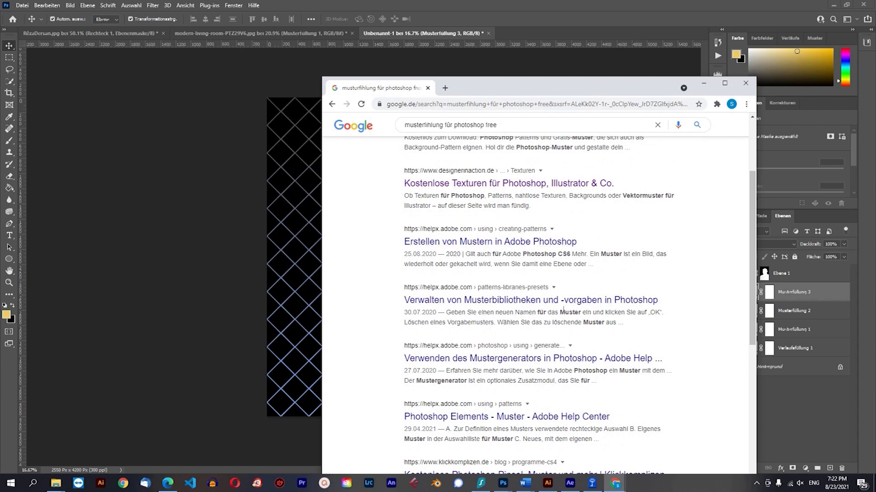
- Open the Klickkomplizen article on free Photoshop brushes and patterns from the search results, view it maximized and dismiss its cookie notice
scroll(625, 290, down, 3)
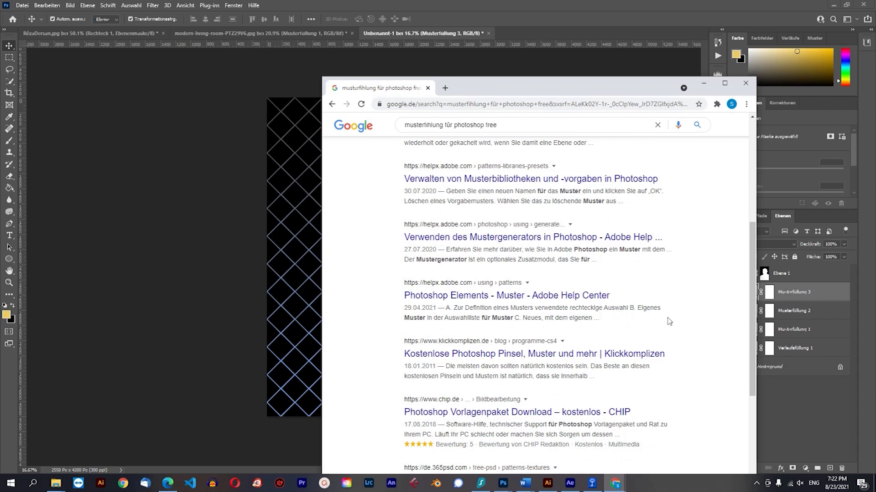
scroll(668, 322, down, 2)
right_click(610, 234)
click(611, 243)
click(483, 90)
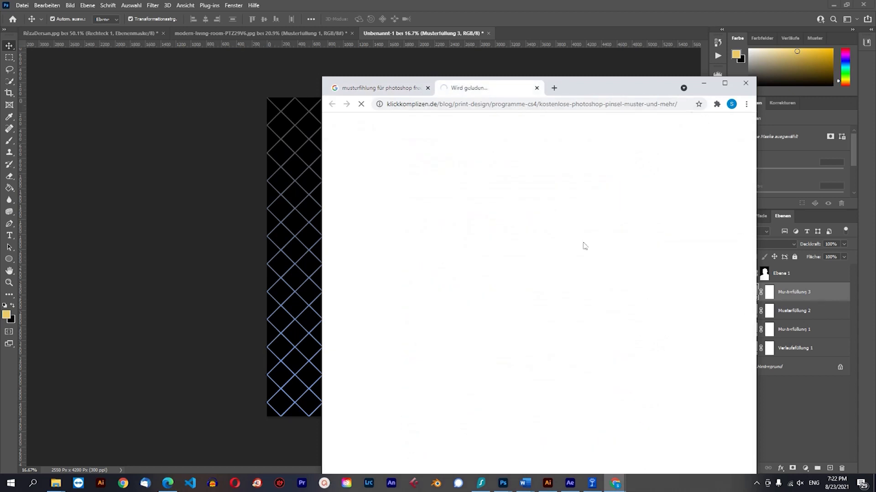
click(724, 83)
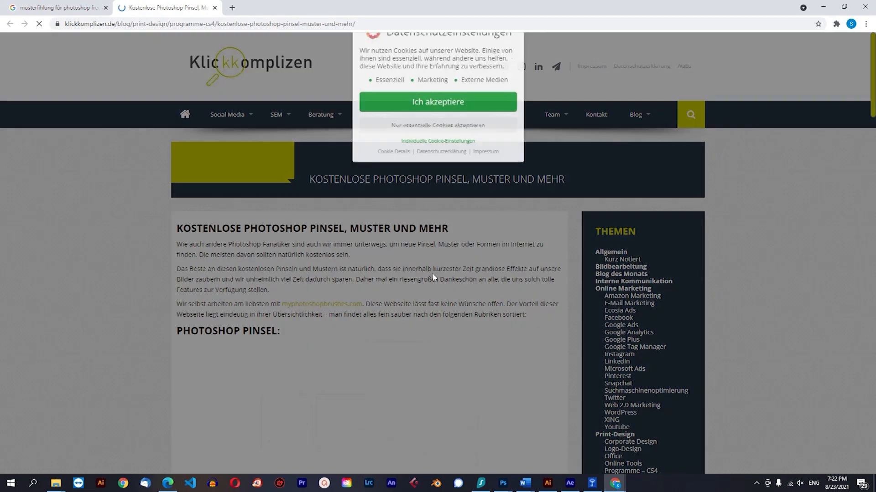
click(438, 117)
- Go from the article's Photoshop Muster section to the myPhotoshopBrushes patterns page
scroll(399, 358, down, 3)
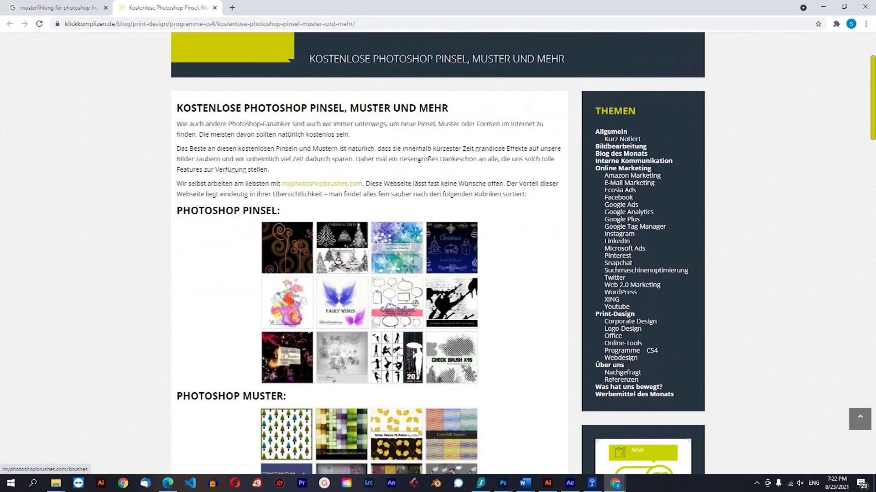
scroll(399, 358, down, 2)
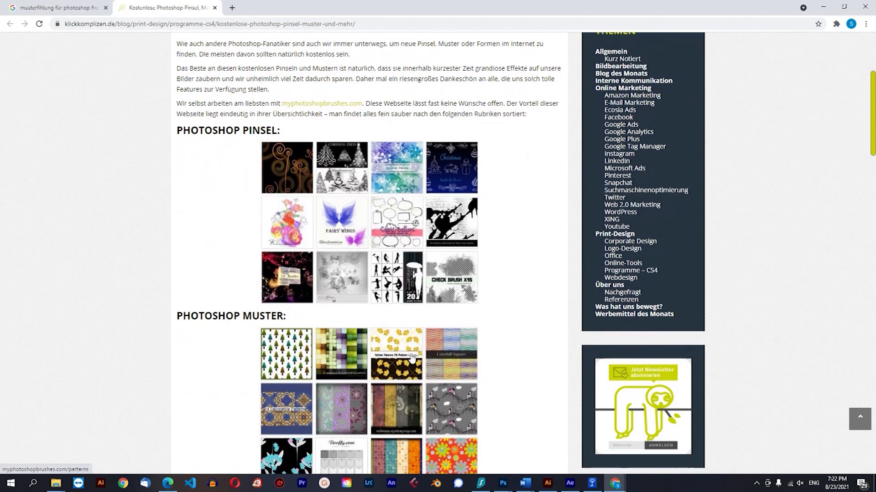
scroll(412, 358, down, 4)
click(300, 230)
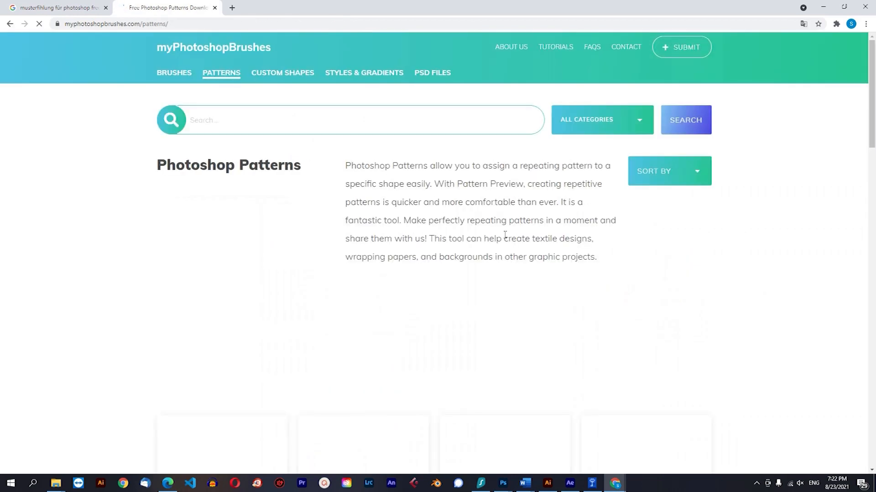
- Browse the free Photoshop patterns and open the Dotted Free Patterns set
scroll(443, 226, down, 7)
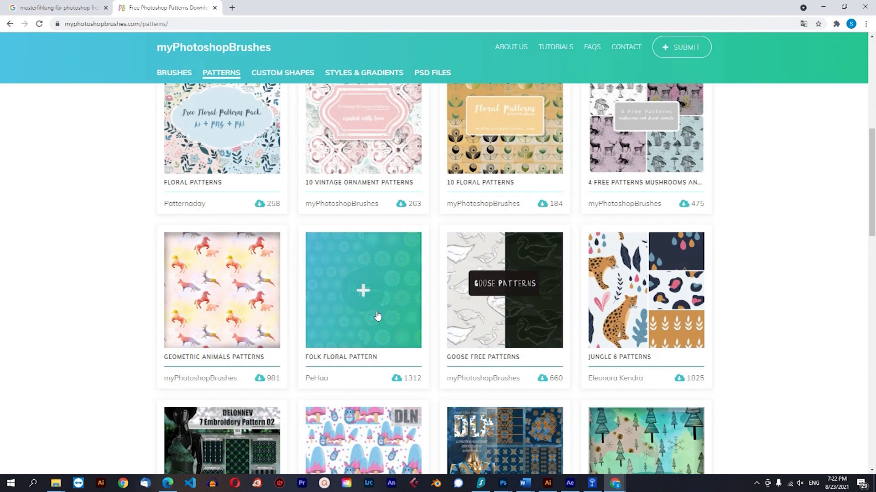
scroll(377, 316, up, 3)
scroll(488, 285, down, 3)
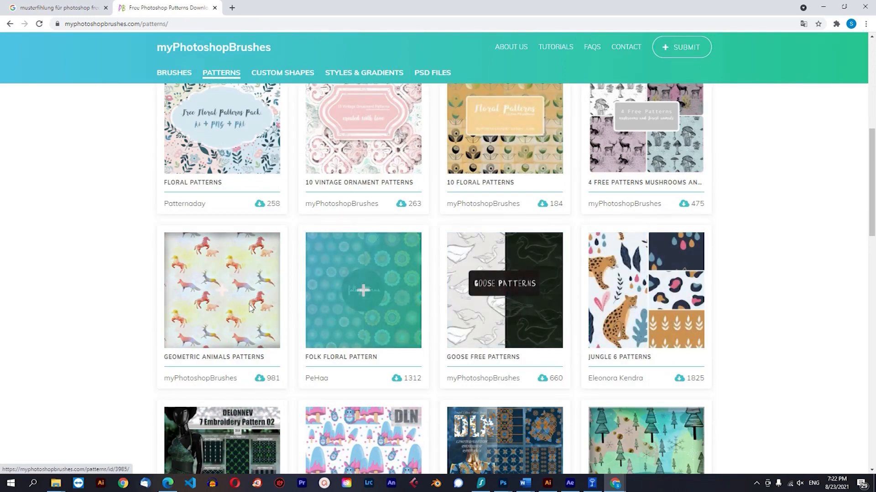
scroll(328, 296, down, 6)
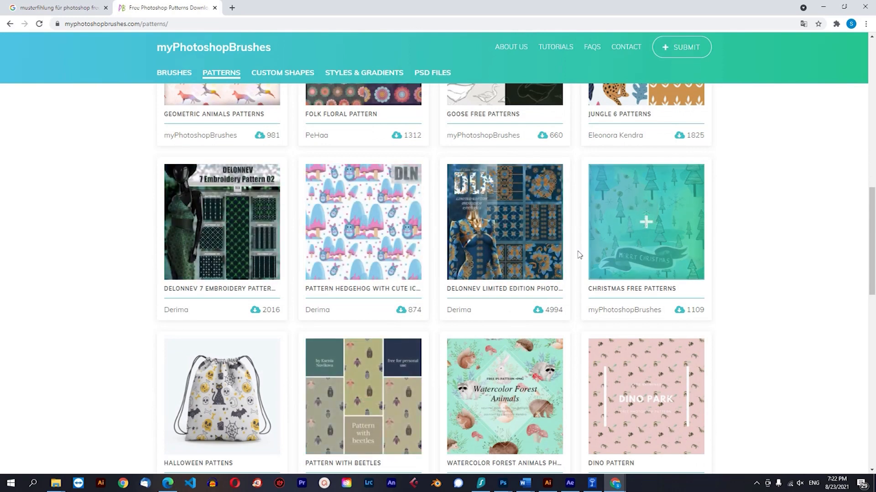
scroll(580, 247, down, 3)
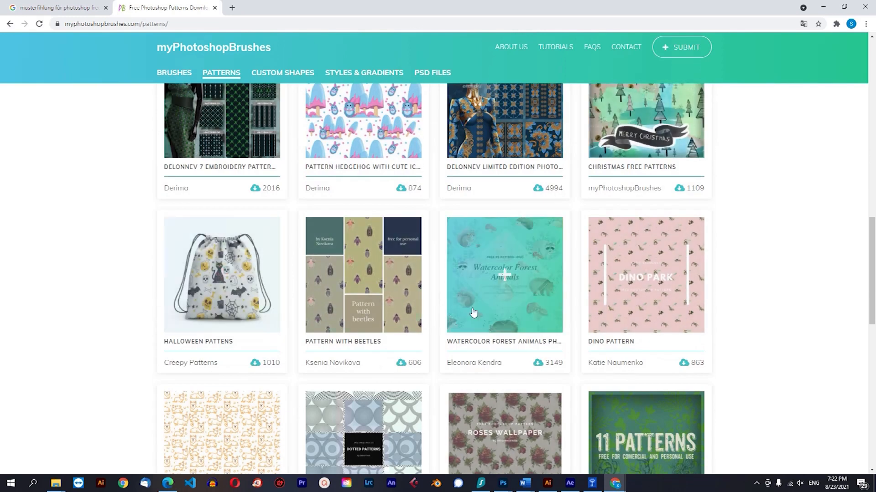
scroll(473, 312, down, 3)
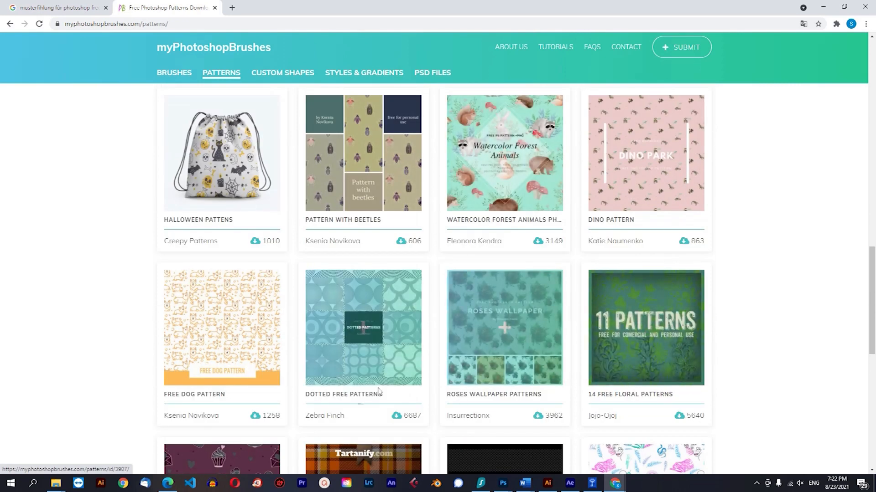
click(338, 389)
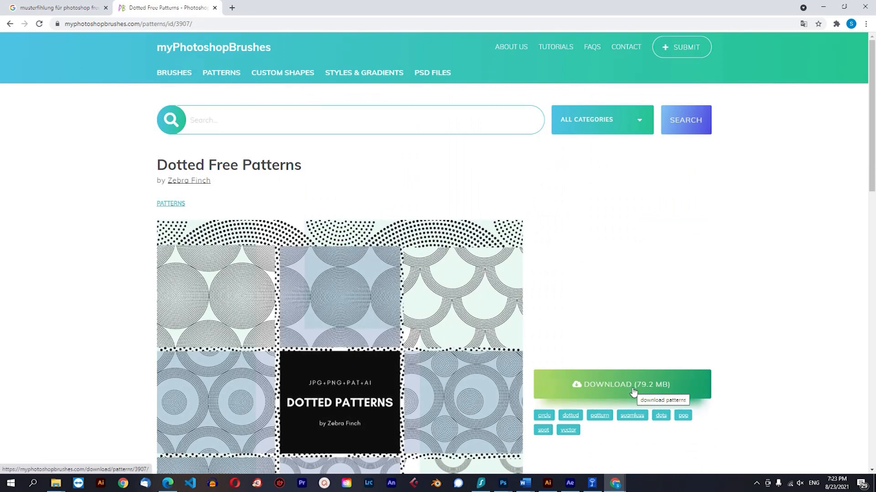
- Examine the preview and download option of the Dotted Free Patterns set, and switch back to Photoshop
scroll(633, 392, down, 5)
scroll(170, 300, up, 3)
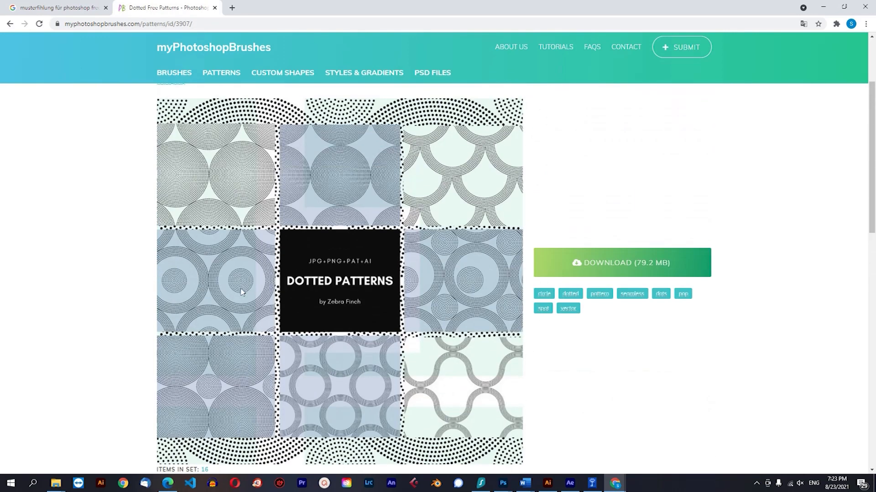
key(ctrl+shift+Tab)
key(ctrl+Tab)
click(823, 7)
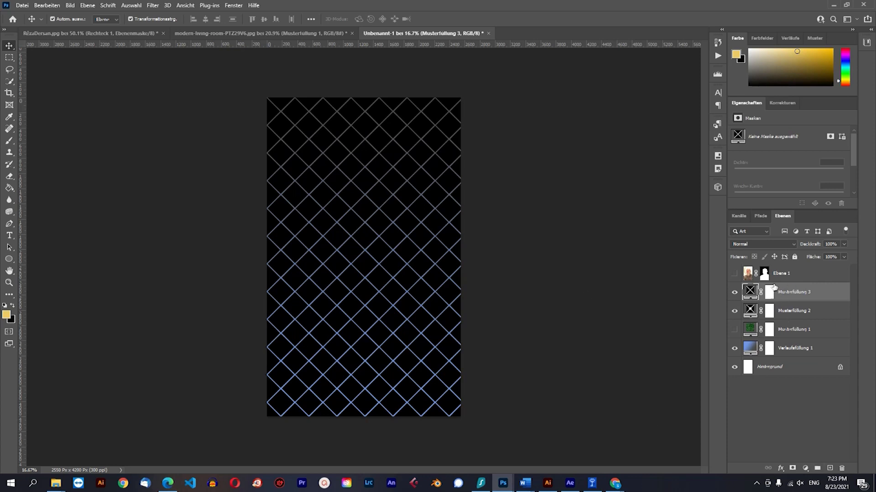
- Show the portrait layer Ebene 1 and hide the Musterfüllung 3, Musterfüllung 2 and Verlaufsfüllung 1 layers
click(805, 469)
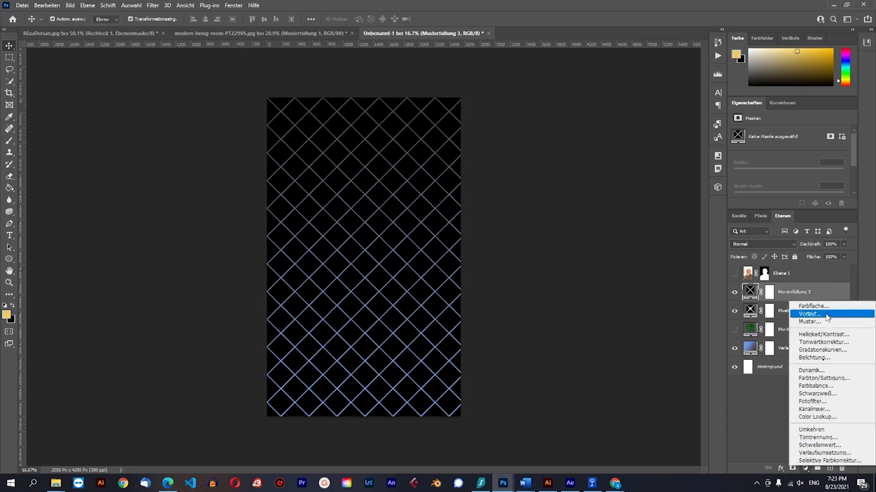
key(Escape)
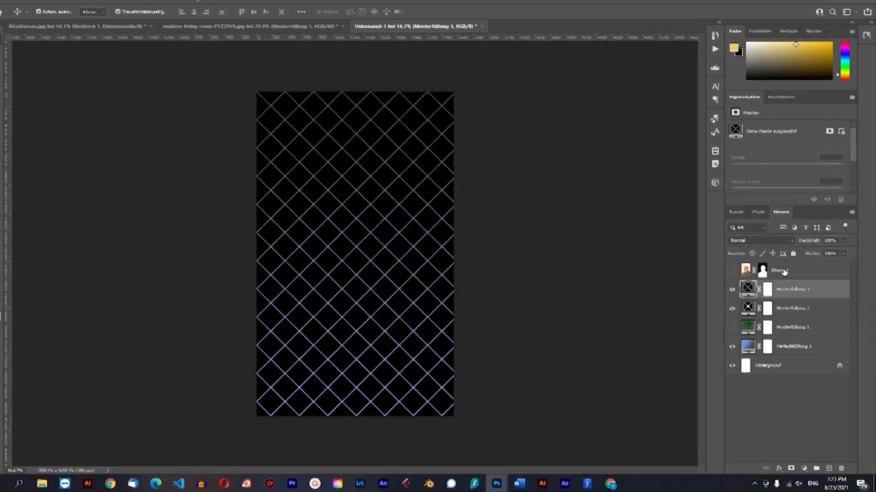
click(734, 273)
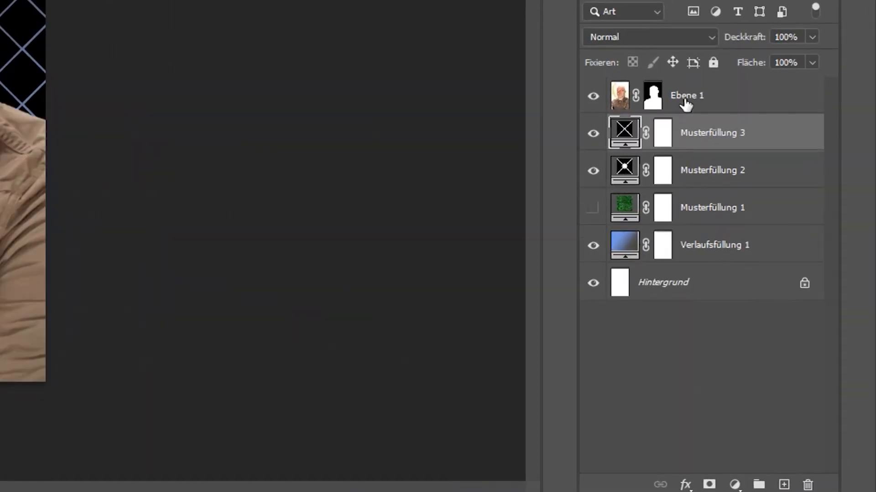
click(593, 133)
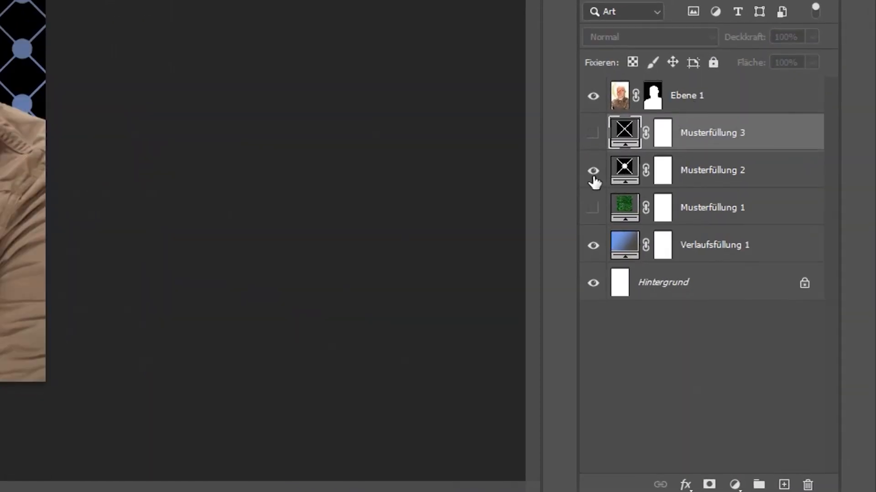
click(592, 171)
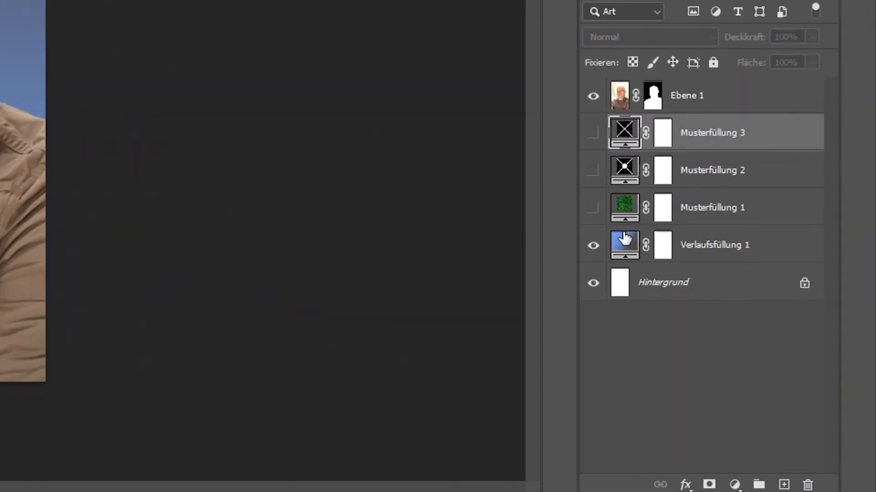
click(594, 245)
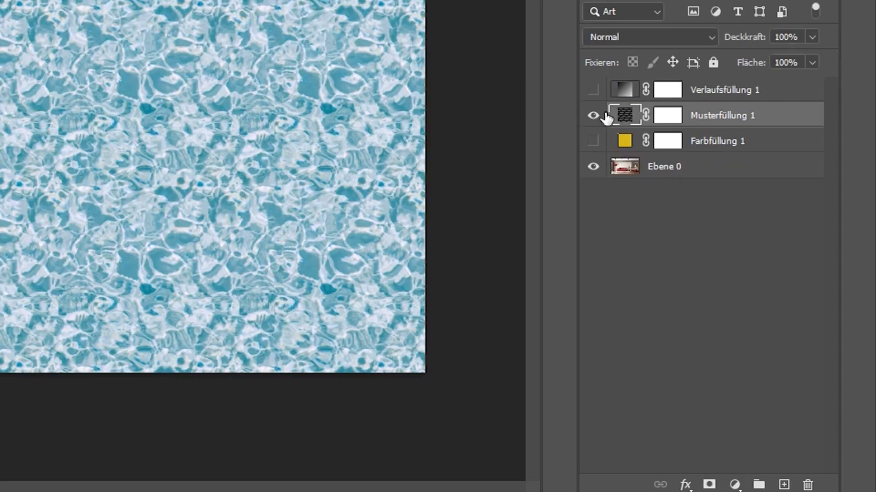
- In the living-room document, hide Musterfüllung 1 and add a Helligkeit/Kontrast adjustment layer above Verlaufsfüllung 1
click(593, 116)
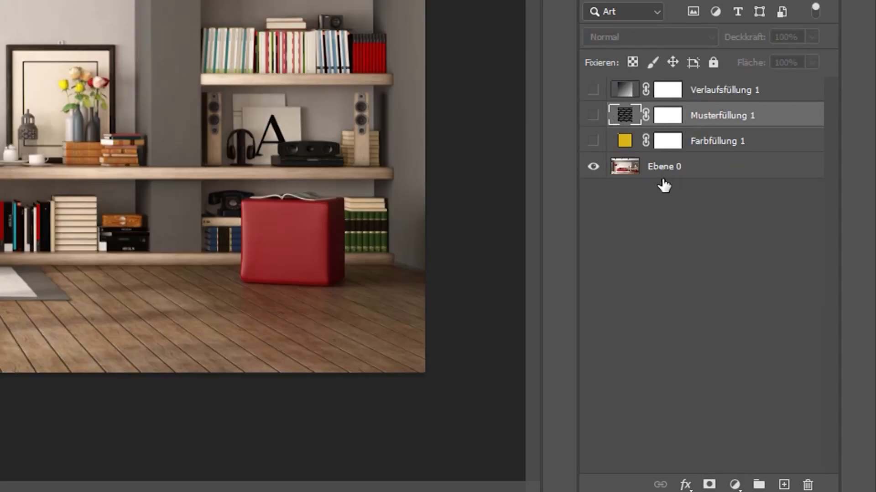
click(704, 94)
click(735, 485)
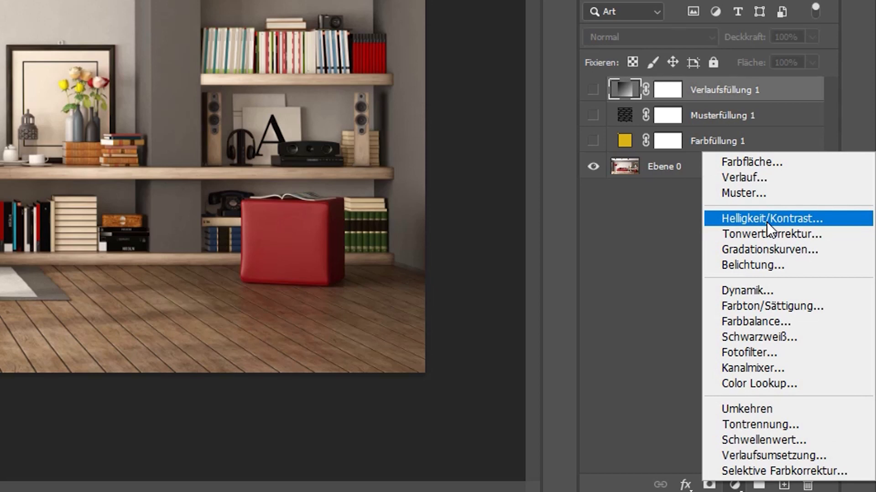
click(790, 219)
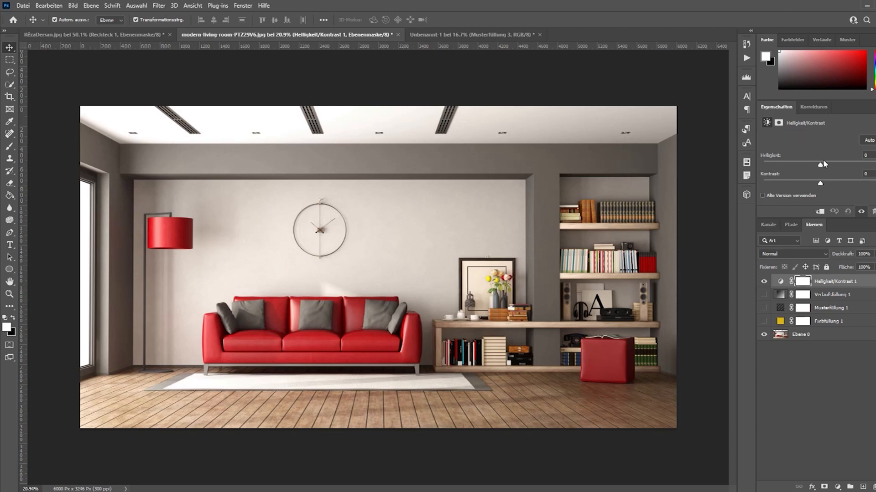
- Set the Helligkeit/Kontrast adjustment layer to a brightness of -55 and a contrast of 94
drag(823, 167, 874, 191)
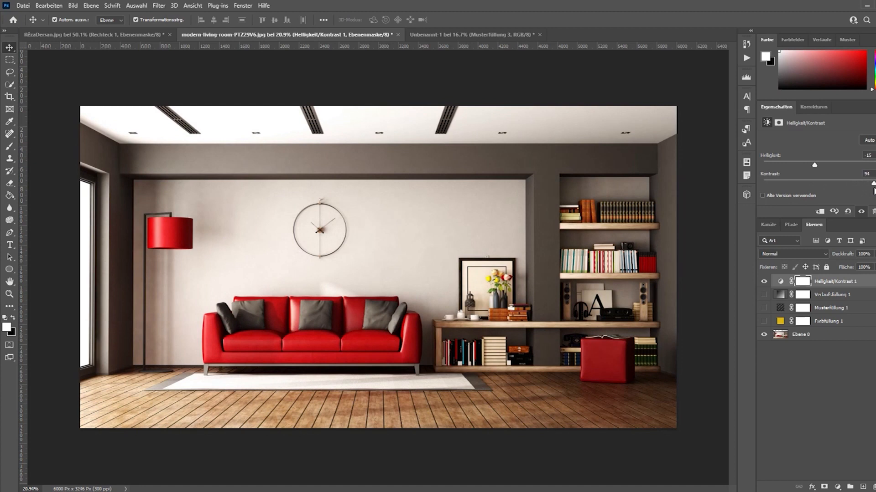
mouse_move(814, 166)
mouse_down()
mouse_move(870, 166)
mouse_move(775, 166)
mouse_move(872, 166)
mouse_move(803, 167)
mouse_move(826, 168)
mouse_move(814, 169)
mouse_up()
click(805, 338)
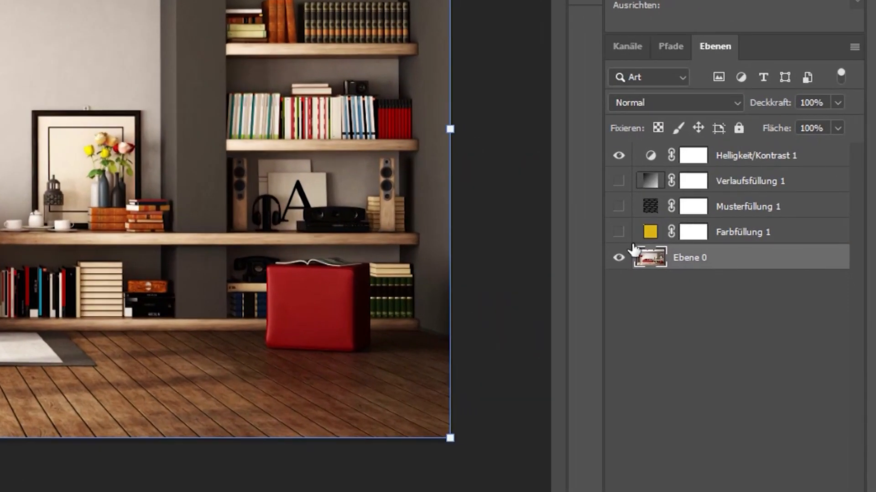
click(732, 157)
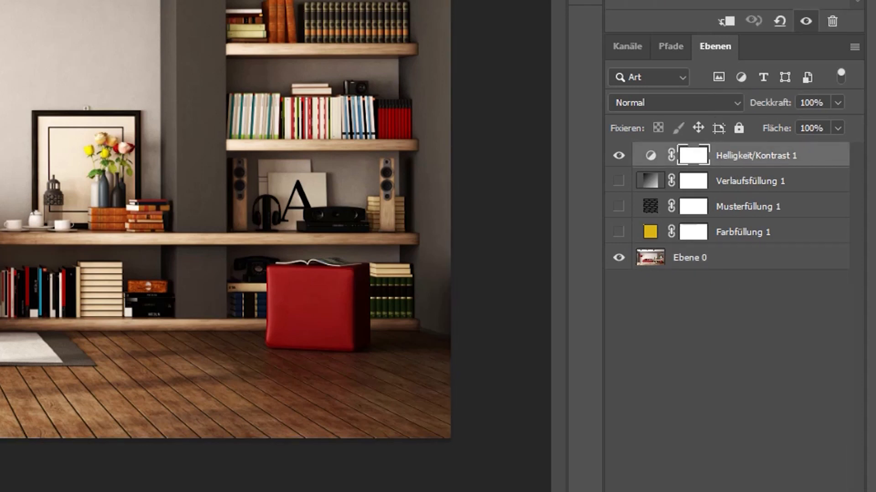
drag(697, 0, 702, 0)
drag(787, 134, 768, 179)
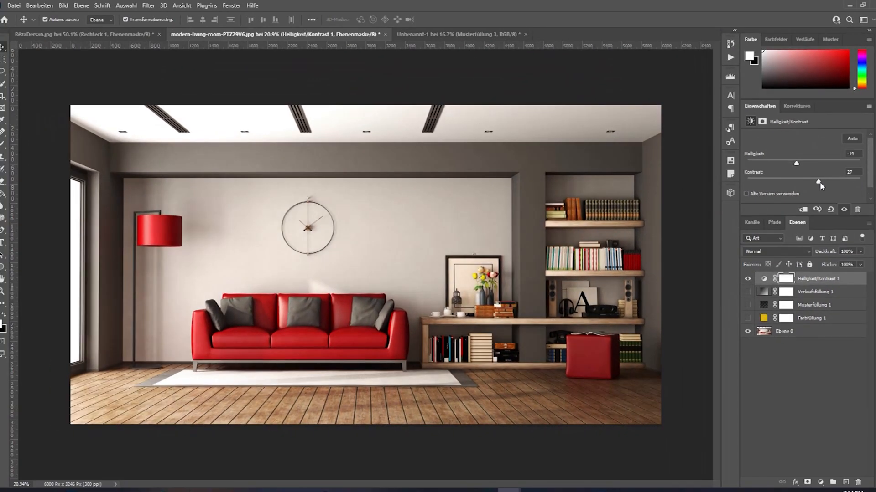
drag(838, 181, 858, 182)
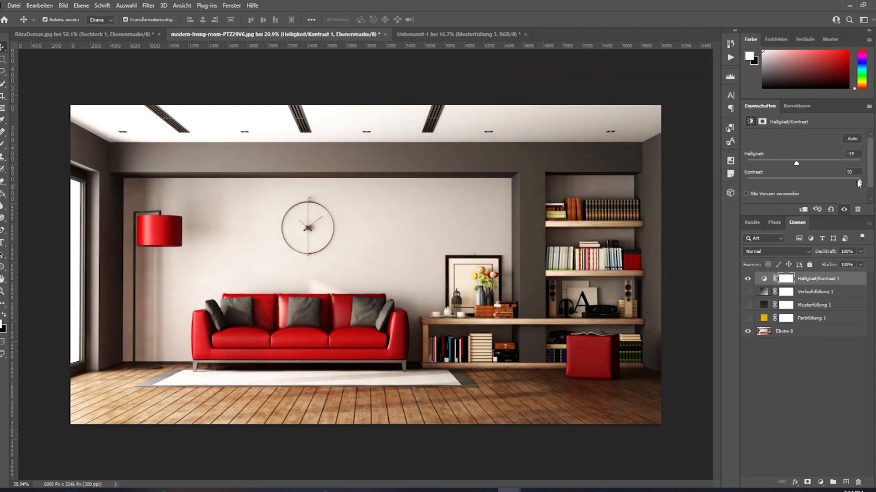
drag(792, 164, 783, 165)
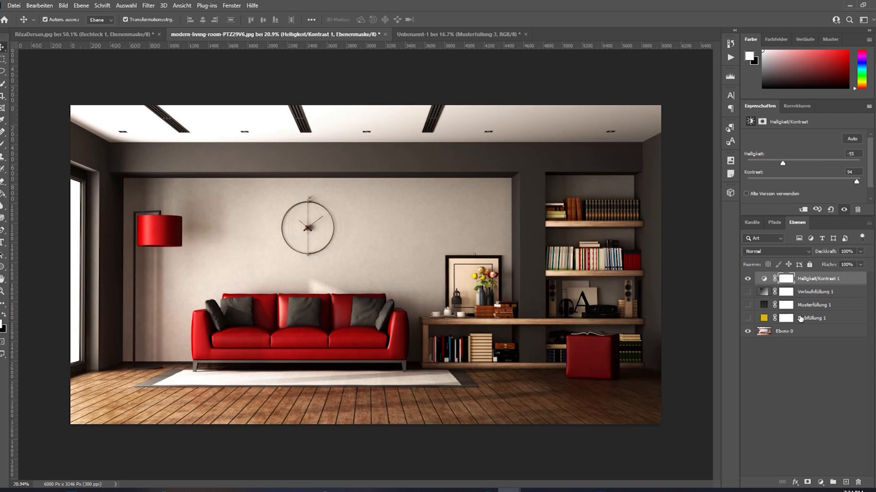
- Hide the Helligkeit/Kontrast 1 adjustment layer and open the direct Helligkeit/Kontrast image correction for the Ebene 0 photo layer
click(797, 331)
click(747, 279)
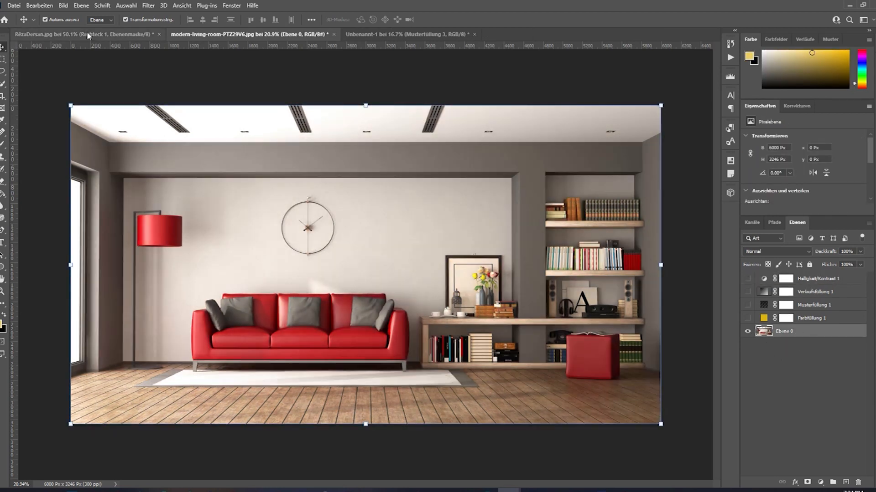
click(63, 5)
mouse_move(83, 27)
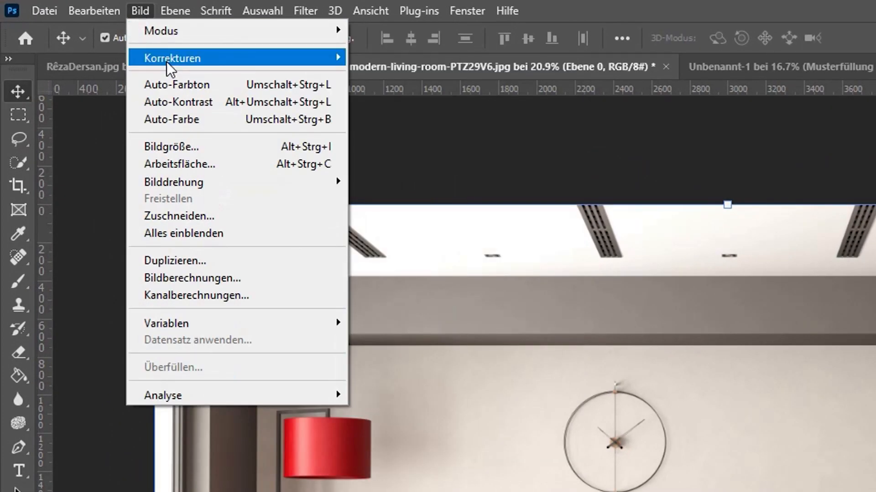
mouse_move(166, 59)
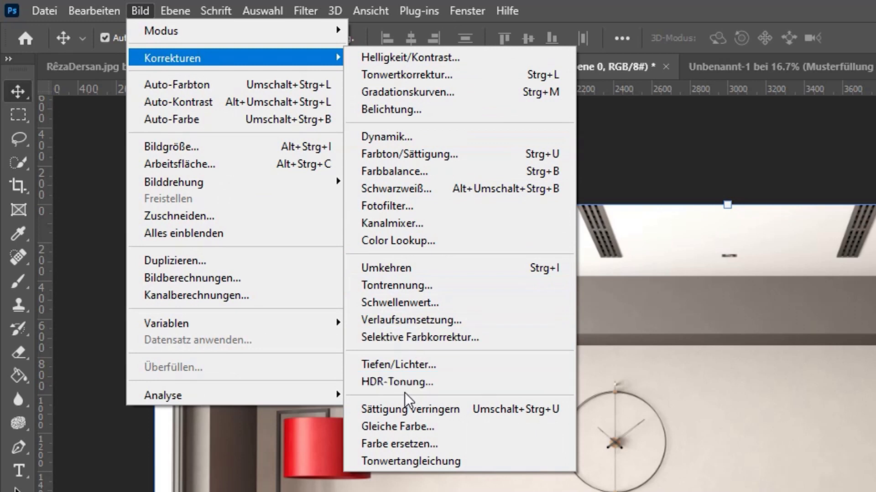
click(401, 54)
- Try a brightness of 23 and a contrast of 18 in the direct Helligkeit/Kontrast correction and cancel it
mouse_move(819, 295)
mouse_down()
mouse_move(844, 296)
mouse_move(828, 297)
mouse_up()
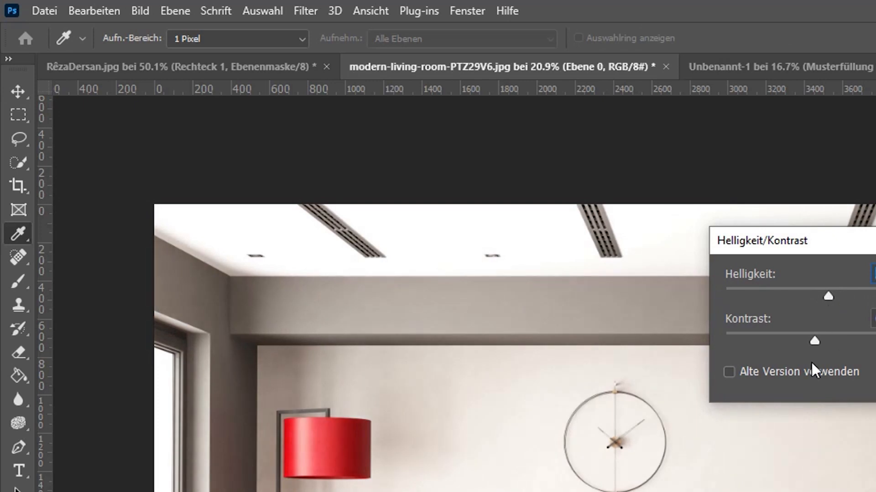
mouse_move(840, 342)
mouse_down()
mouse_move(787, 341)
mouse_move(855, 337)
mouse_up()
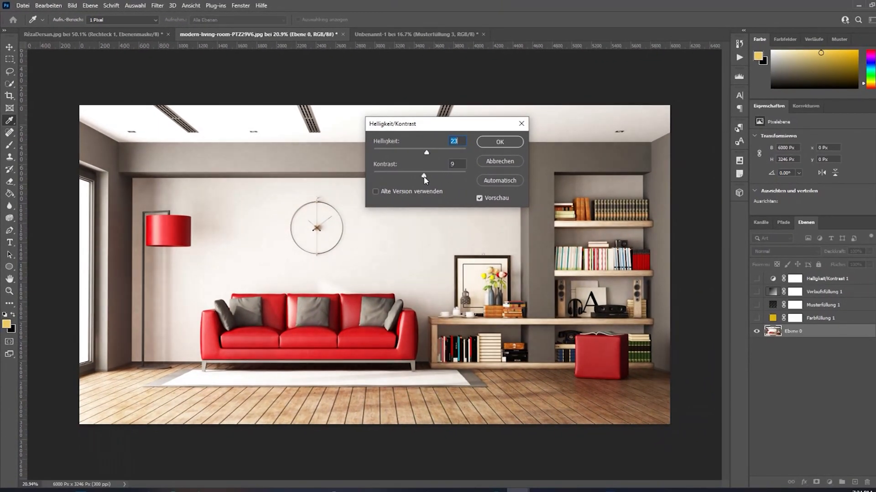
mouse_move(425, 180)
mouse_down()
mouse_move(397, 178)
mouse_move(441, 187)
mouse_move(425, 187)
mouse_up()
mouse_move(434, 176)
mouse_down()
mouse_move(411, 176)
mouse_move(446, 177)
mouse_move(421, 178)
mouse_up()
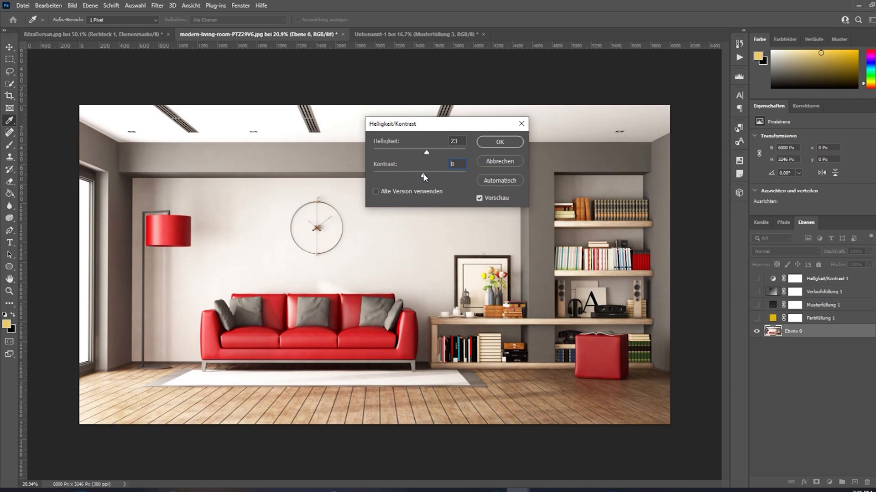
drag(439, 175, 401, 176)
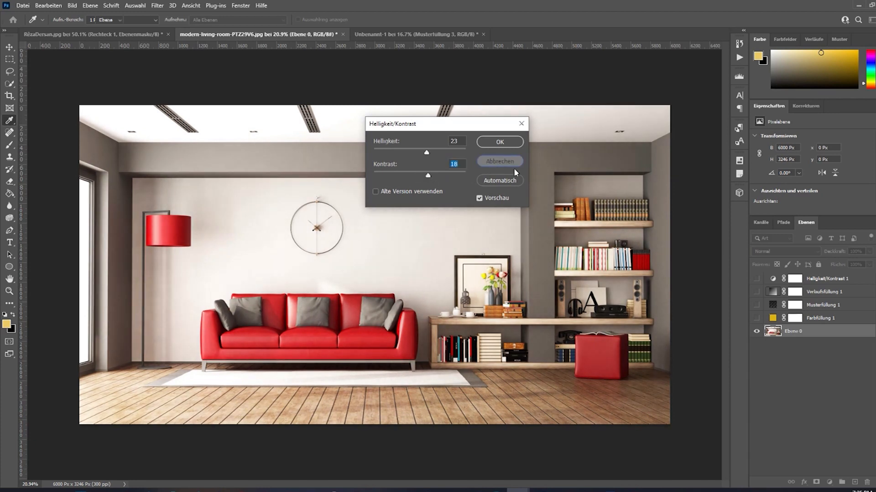
click(510, 163)
key(v)
- Show the Helligkeit/Kontrast 1 layer, set its brightness to -52 and hide it again, leaving Ebene 0 selected
click(756, 279)
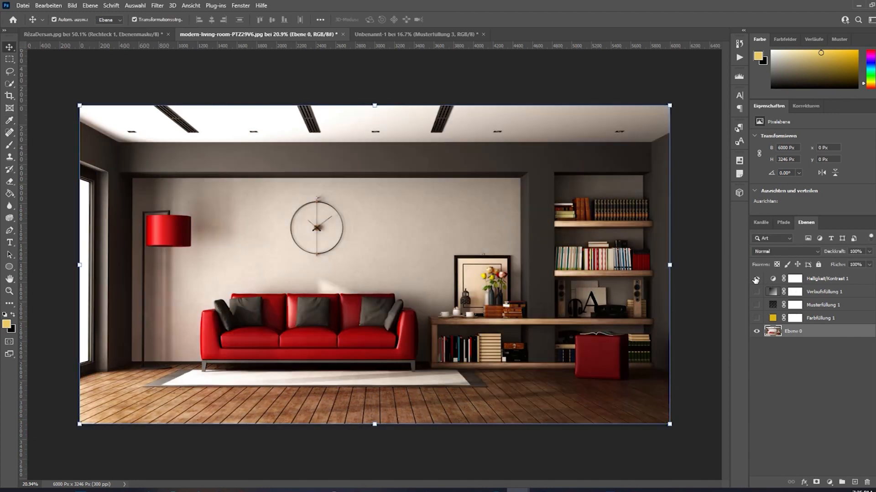
click(819, 279)
mouse_move(792, 164)
mouse_down()
mouse_move(840, 162)
mouse_move(778, 163)
mouse_move(822, 163)
mouse_move(795, 162)
mouse_up()
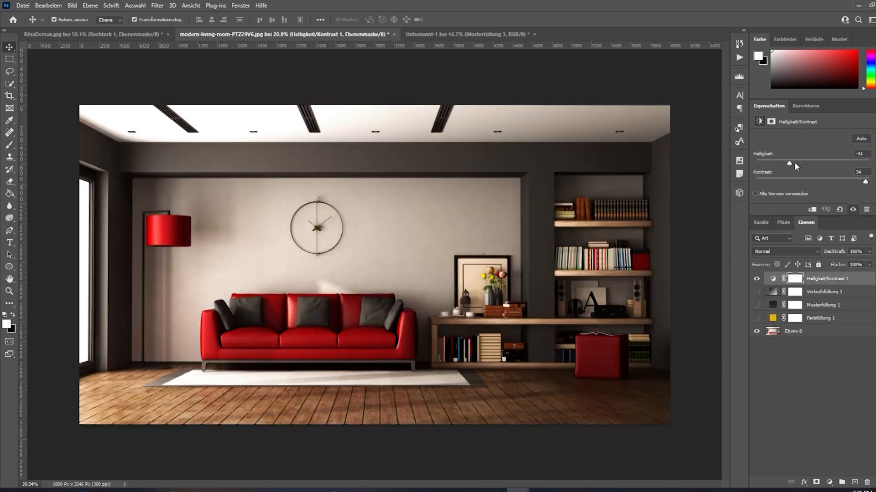
click(756, 279)
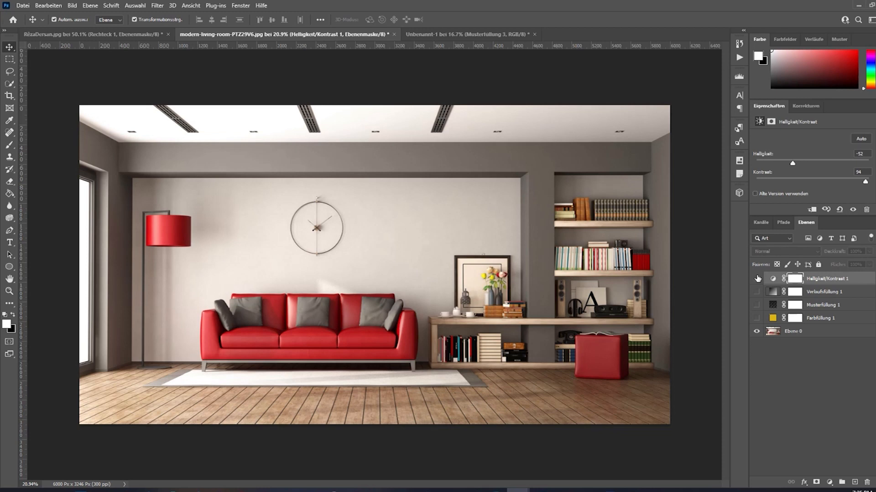
click(794, 334)
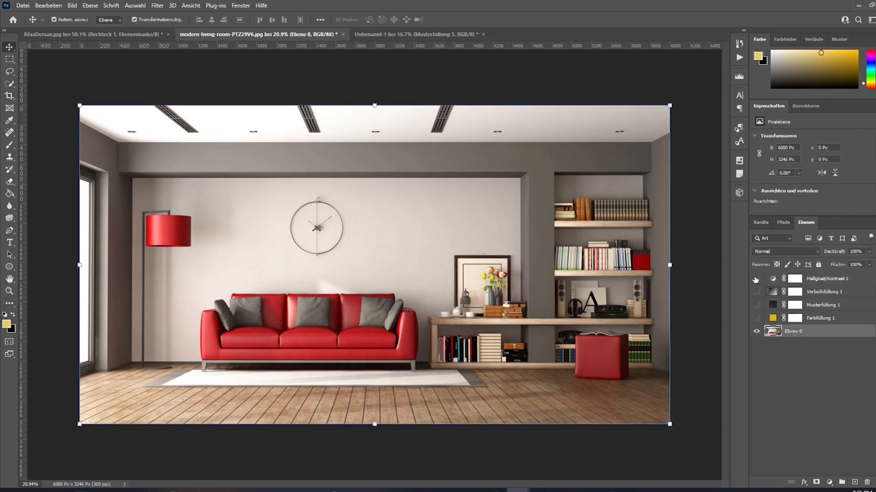
- Show the Helligkeit/Kontrast 1 layer and set its brightness to -7 and its contrast to 67
click(756, 279)
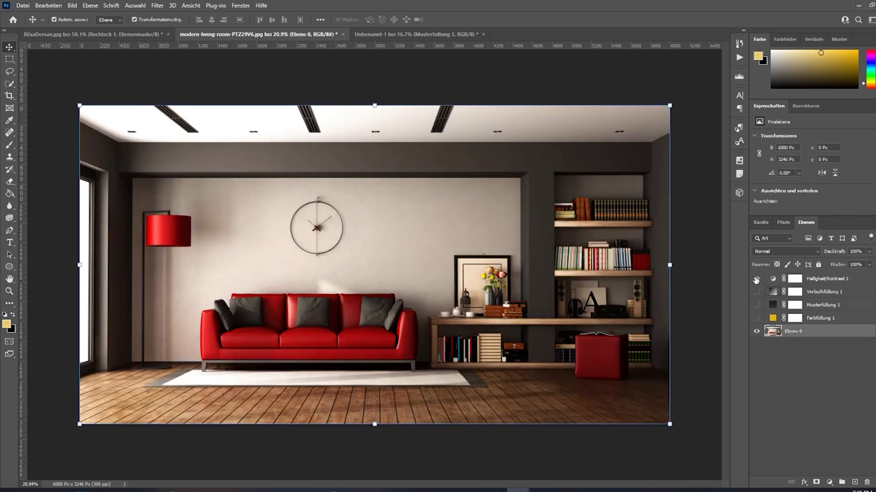
click(812, 284)
mouse_move(793, 166)
mouse_down()
mouse_move(828, 165)
mouse_move(802, 165)
mouse_up()
drag(866, 183, 809, 164)
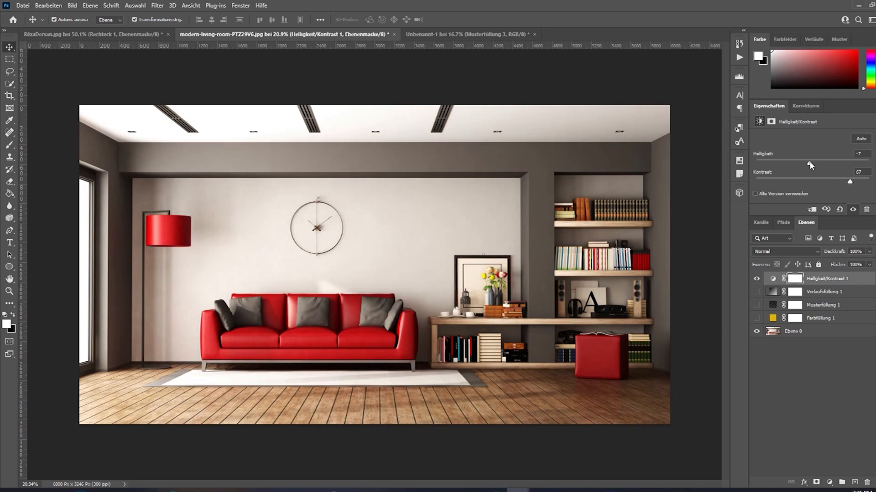
- Hide Helligkeit/Kontrast 1, add a Tonwertkorrektur adjustment layer above it and enlarge the properties area to show all its settings
click(757, 280)
click(829, 483)
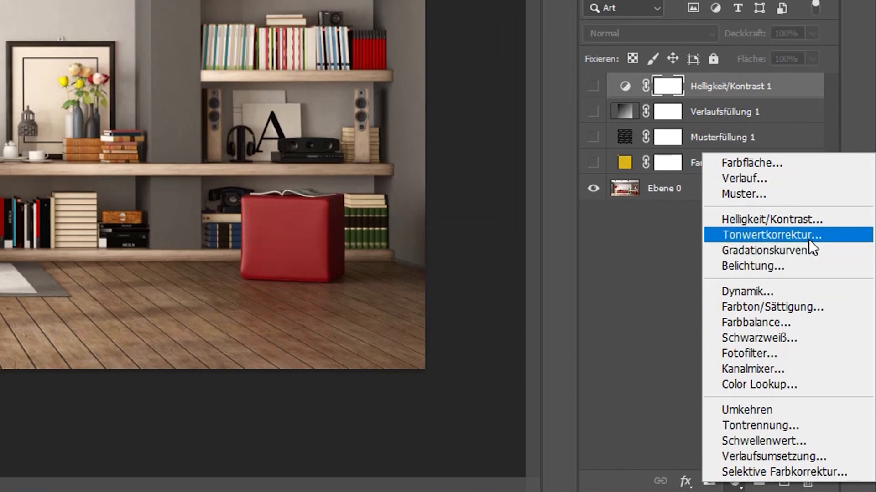
click(787, 234)
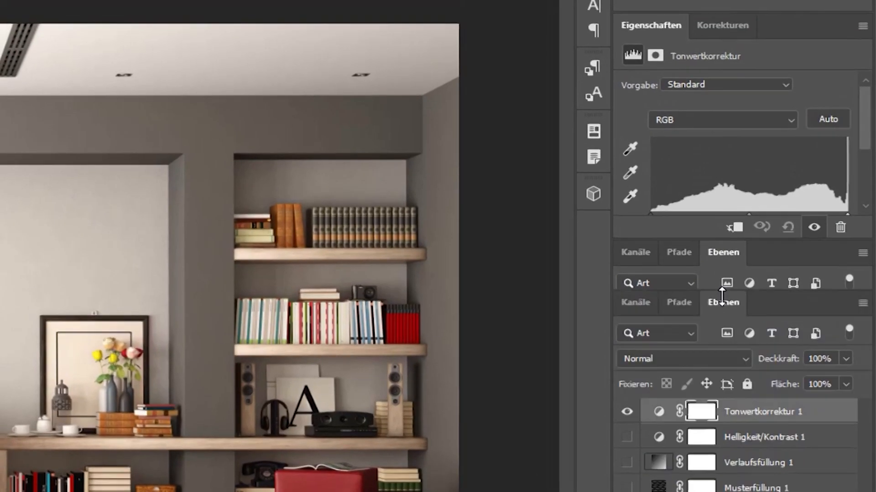
drag(722, 296, 705, 395)
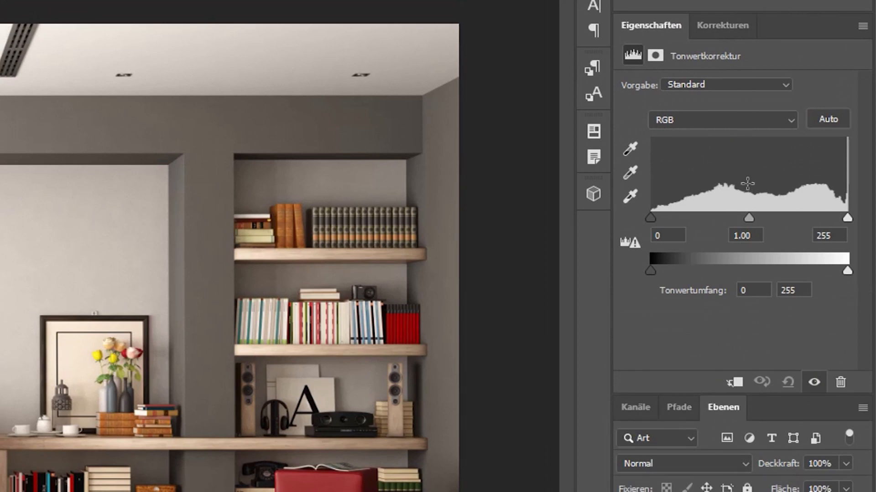
- Try several black points on the photo with the Tonwertkorrektur black-point eyedropper, ending inside the framed picture
mouse_move(653, 269)
mouse_down()
mouse_move(730, 267)
mouse_move(655, 271)
mouse_up()
mouse_move(848, 271)
mouse_down()
mouse_move(781, 266)
mouse_move(852, 273)
mouse_up()
click(633, 148)
click(436, 490)
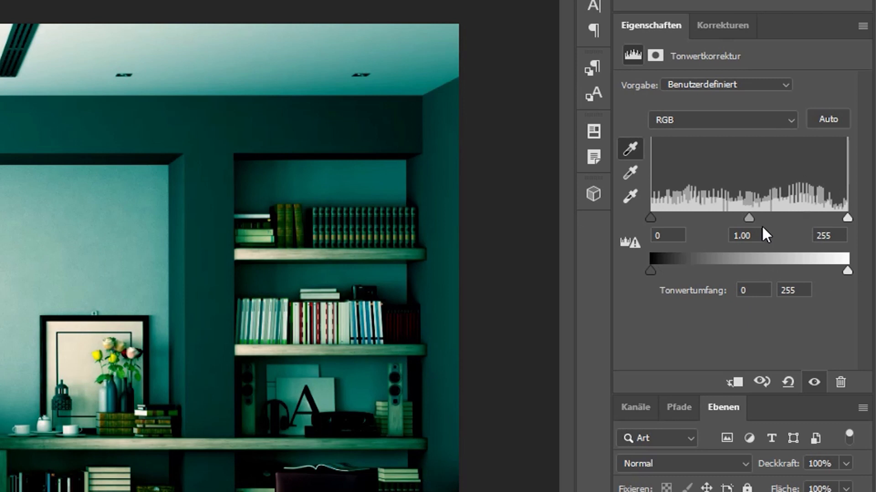
click(6, 472)
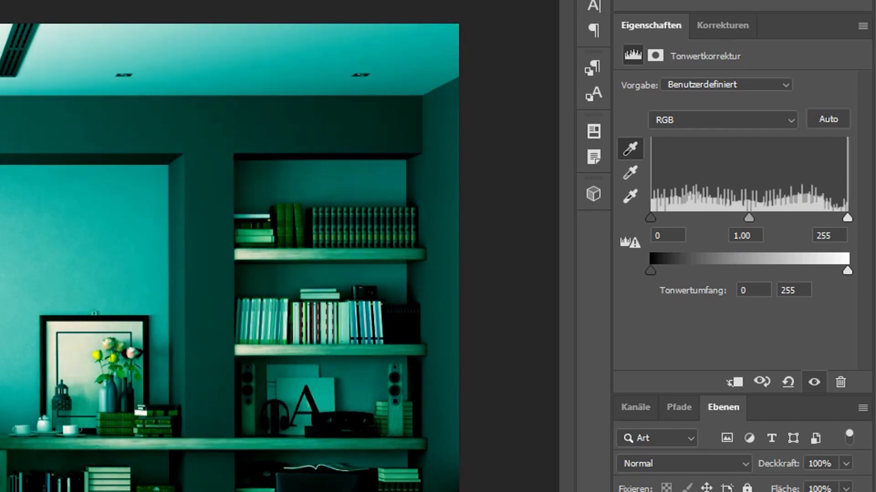
click(132, 331)
click(129, 360)
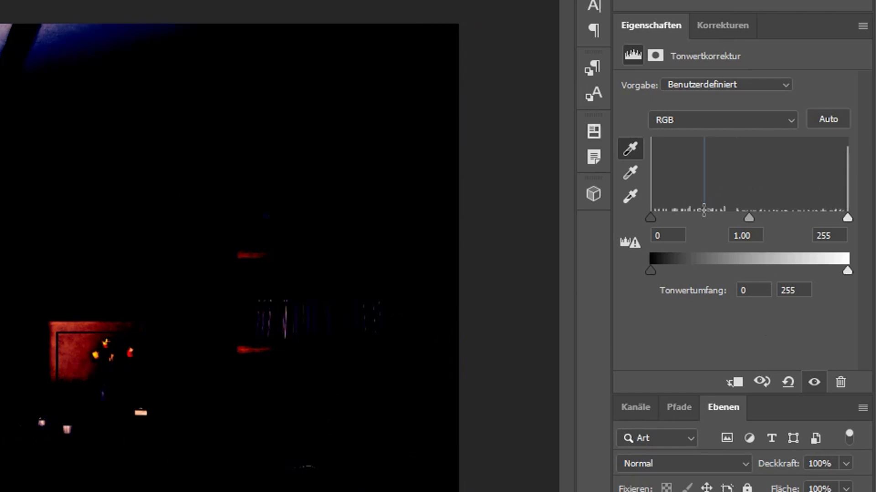
- Set a grey point on the framed picture and shift the Tonwertkorrektur input levels to 21, 1.43 and 185
click(629, 172)
click(91, 346)
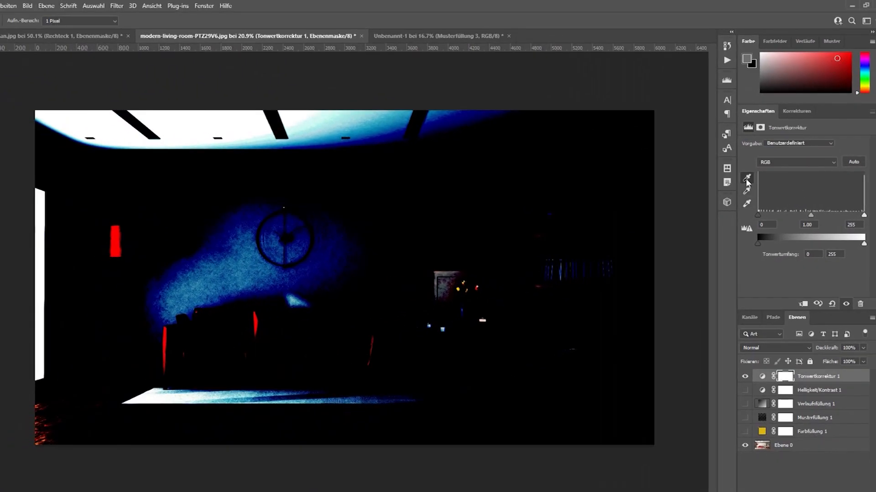
click(747, 204)
drag(864, 216, 759, 218)
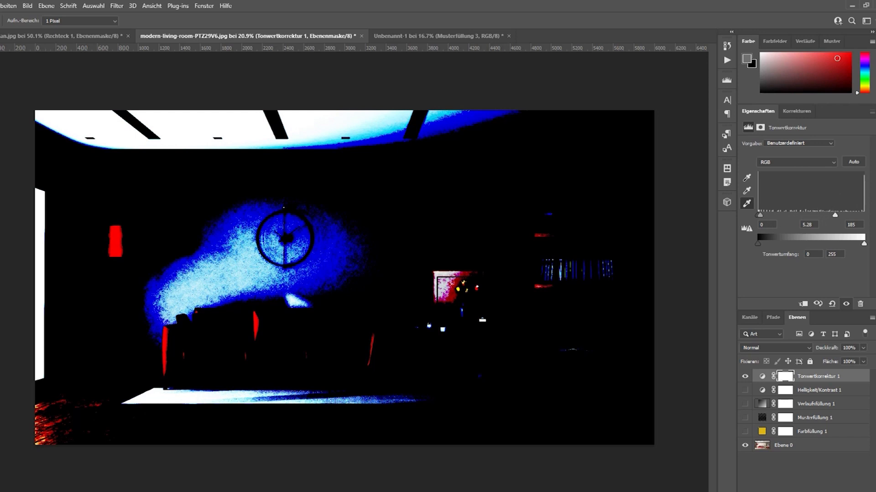
drag(823, 245, 864, 244)
drag(759, 215, 791, 217)
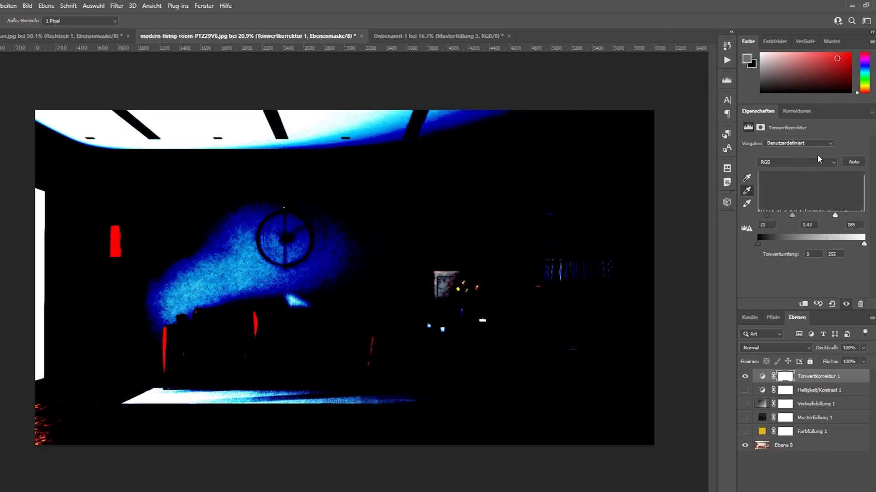
- Apply the automatic Tonwertkorrektur and toggle the layer's visibility to compare before and after, leaving it hidden
click(853, 162)
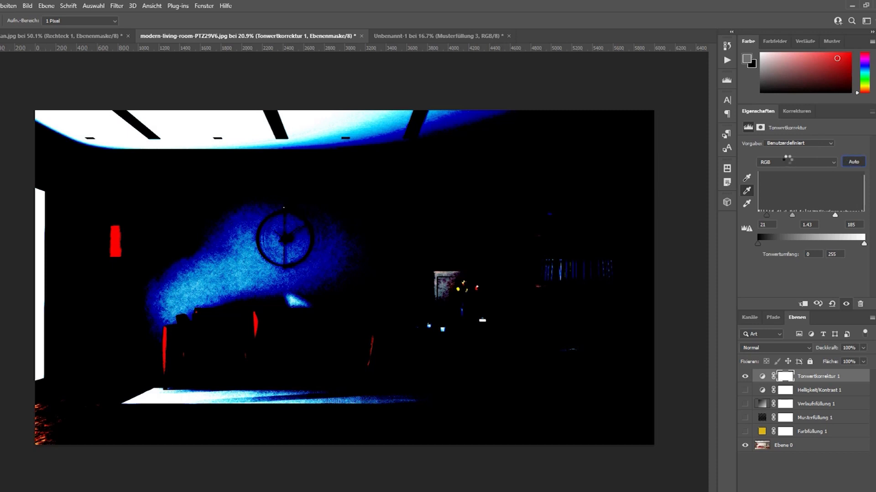
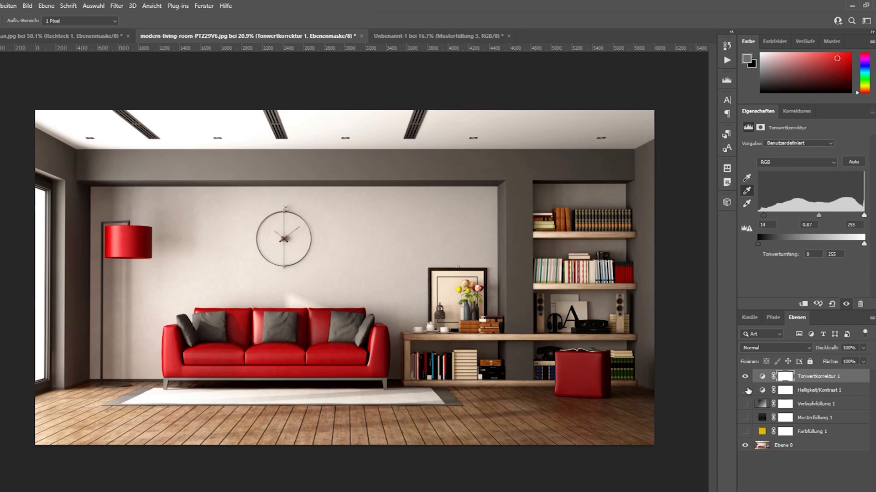
click(744, 377)
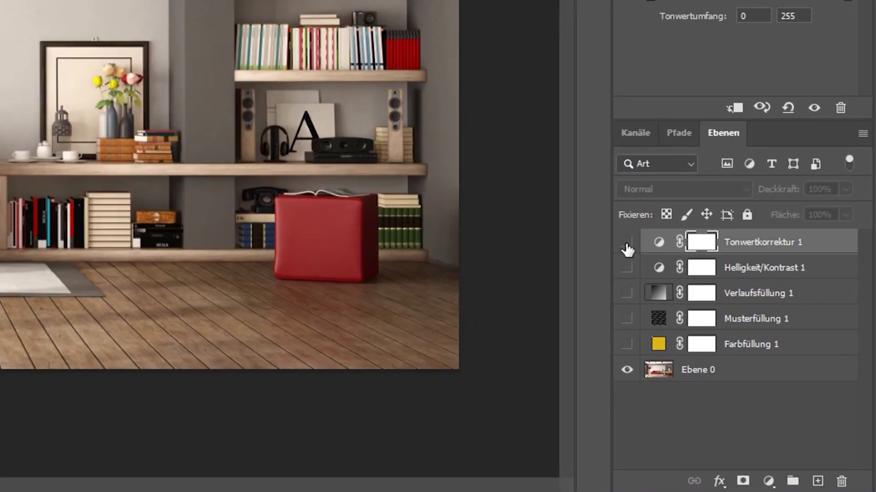
click(626, 247)
click(626, 246)
click(626, 246)
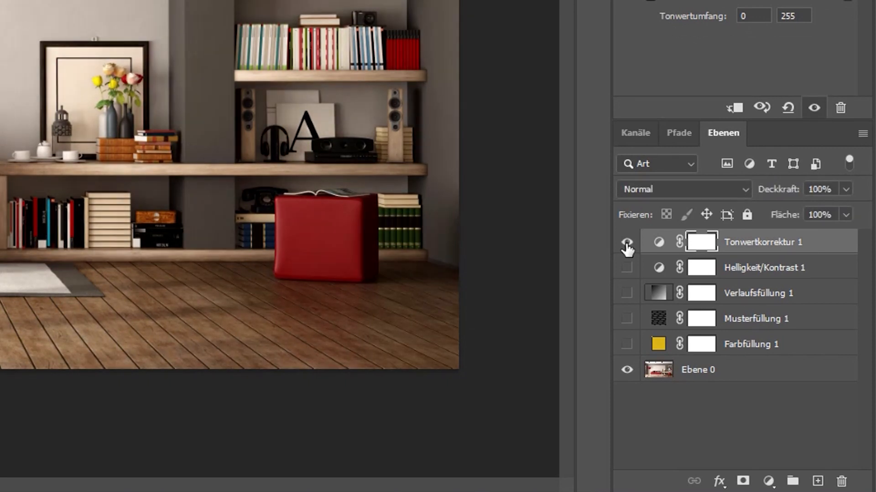
click(626, 246)
click(626, 247)
click(626, 246)
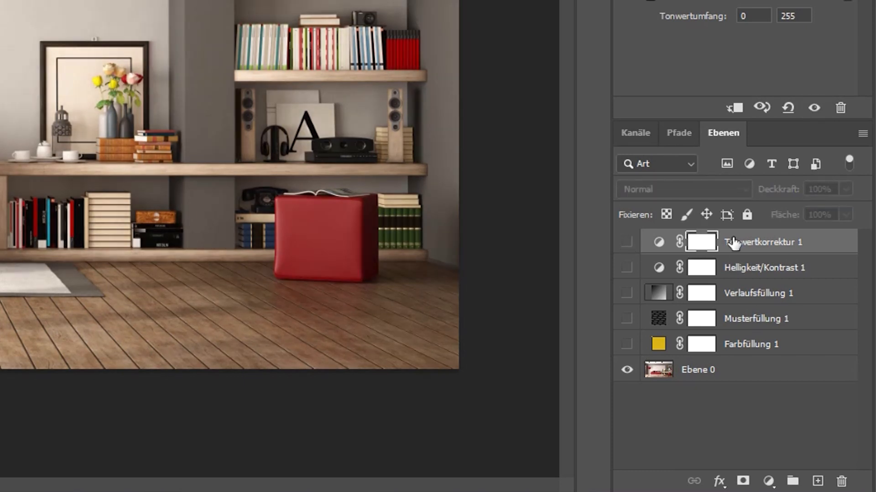
- Add a Gradationskurven adjustment layer and bend the RGB curve down to input 171 and output 114
click(768, 481)
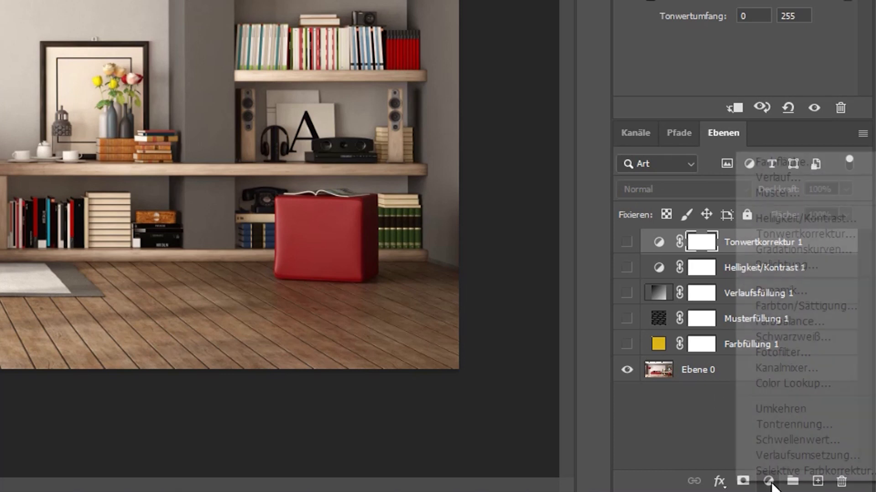
click(808, 250)
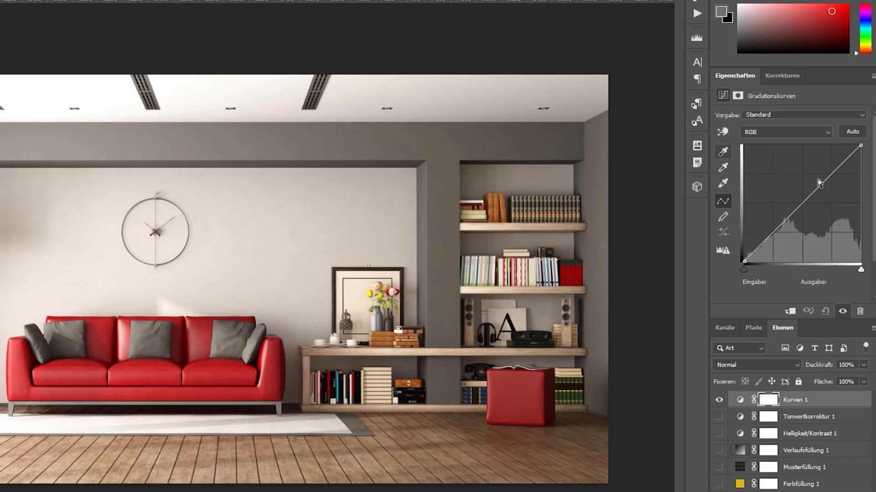
mouse_move(809, 197)
mouse_down()
mouse_move(808, 208)
mouse_move(821, 182)
mouse_move(808, 208)
mouse_move(782, 223)
mouse_move(798, 212)
mouse_move(782, 227)
mouse_move(795, 227)
mouse_move(804, 198)
mouse_move(782, 244)
mouse_up()
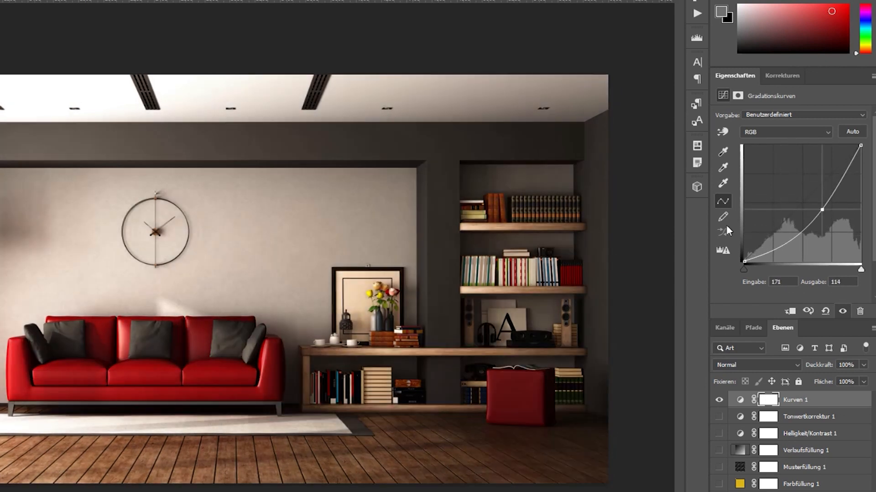
- Switch the Kurven 1 curve to freehand drawing and place several separate points above and below the curve
click(723, 217)
click(365, 241)
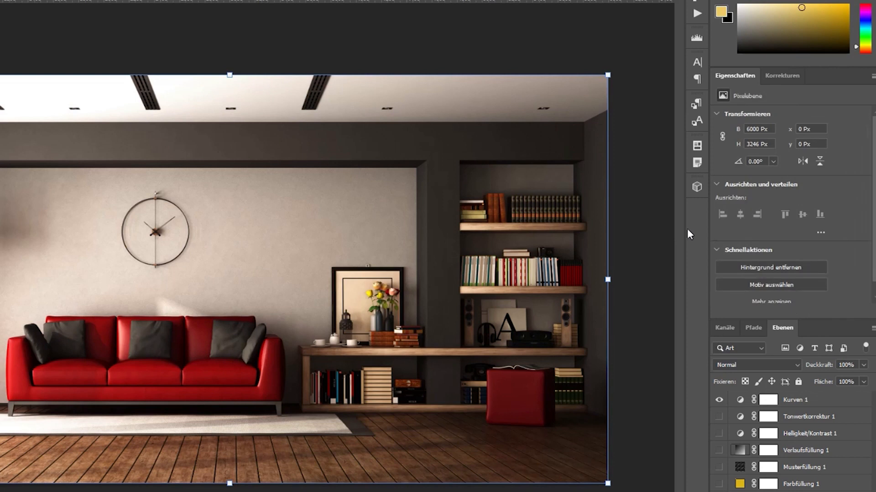
click(789, 400)
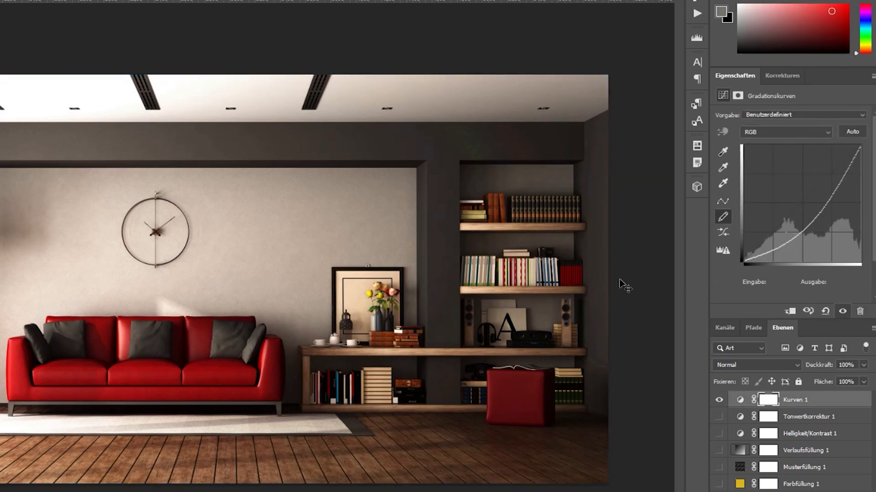
click(775, 187)
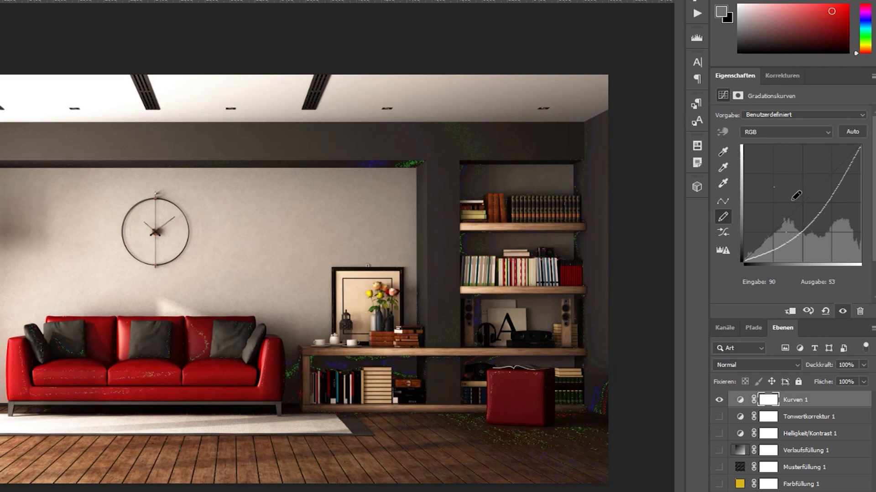
click(820, 161)
click(757, 222)
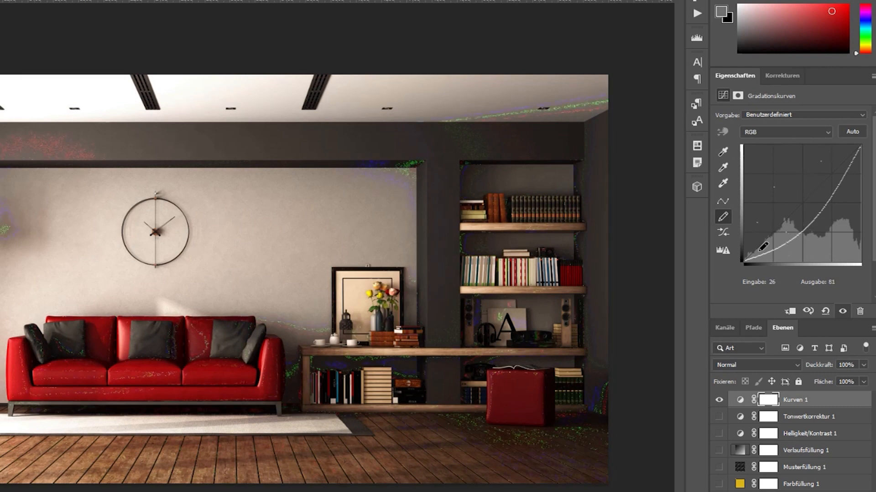
click(830, 242)
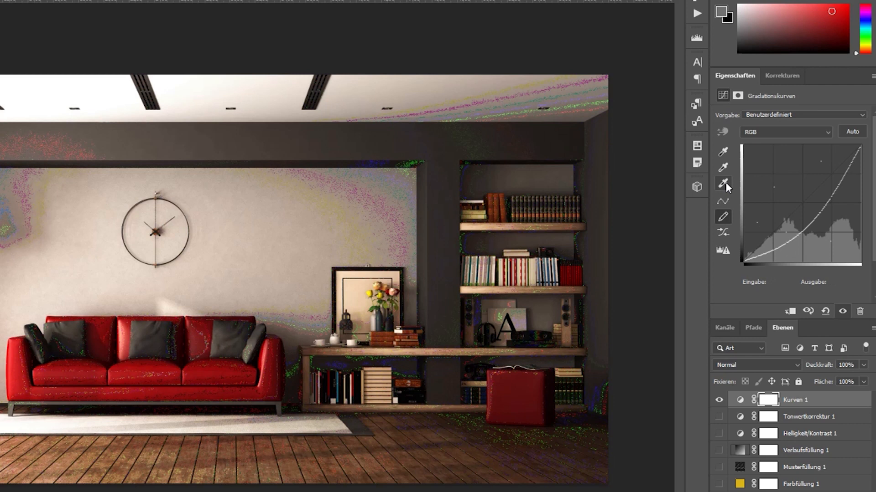
click(807, 171)
- Sample several grey points across the photo with the Gradationskurven grey-point eyedropper, ending on the books of the middle shelf
click(723, 169)
click(369, 244)
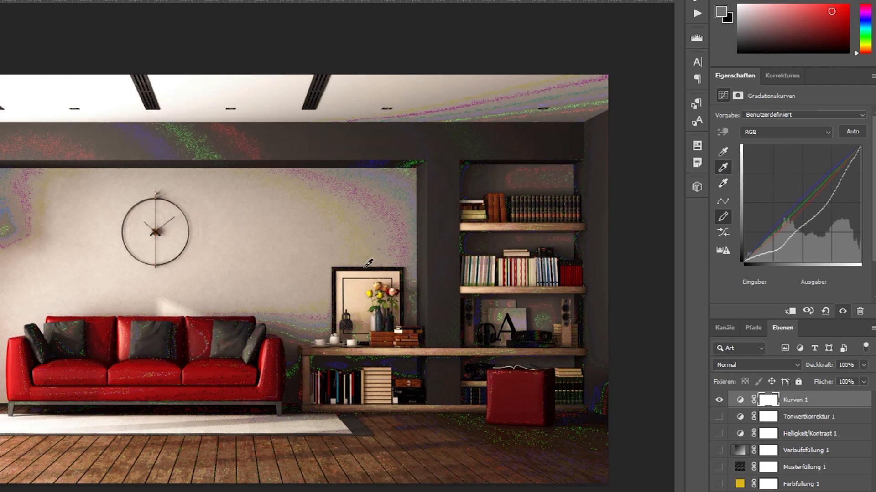
click(238, 248)
click(475, 105)
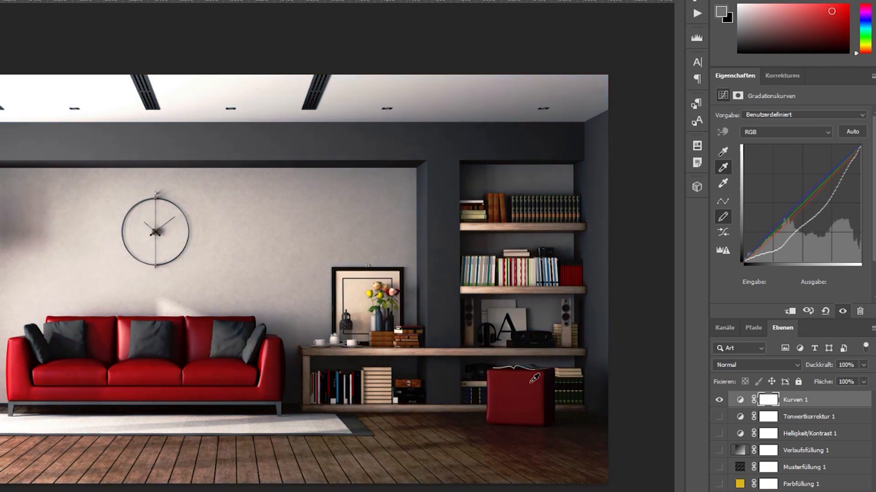
click(262, 365)
click(523, 213)
click(530, 258)
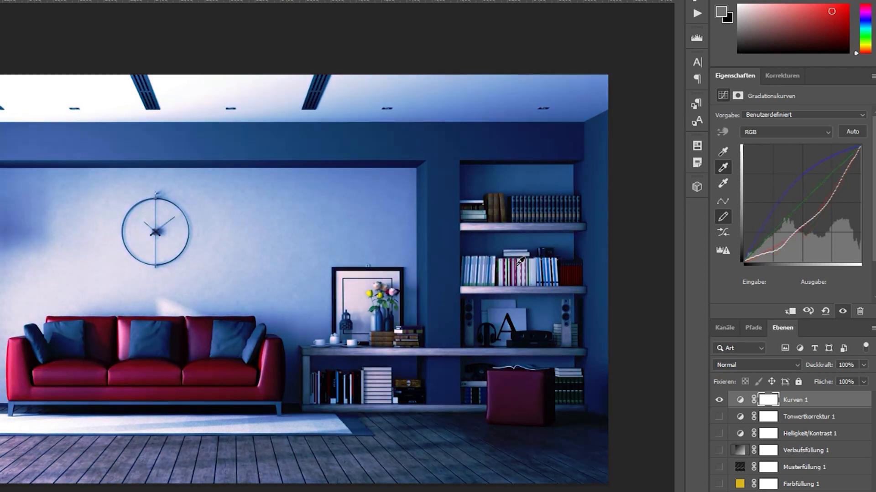
- Sample further grey points on the shelf books, the red sofa and the sideboard, and apply the automatic Gradationskurven correction
click(517, 265)
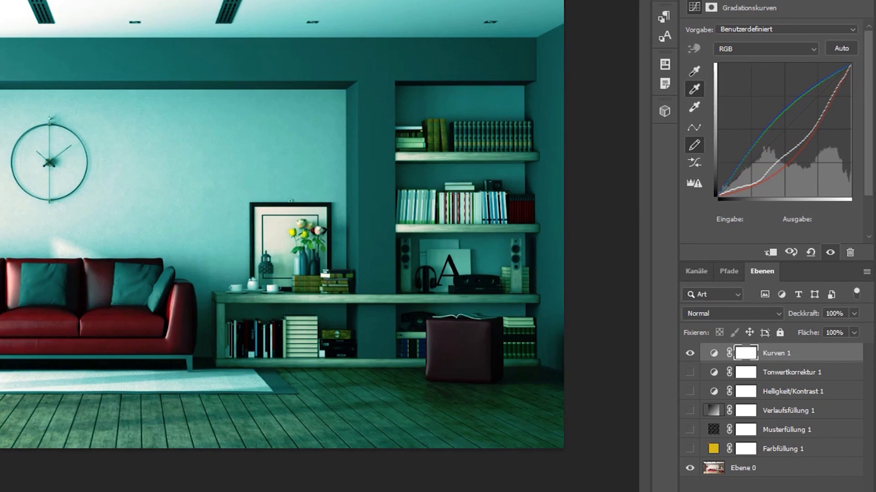
click(124, 322)
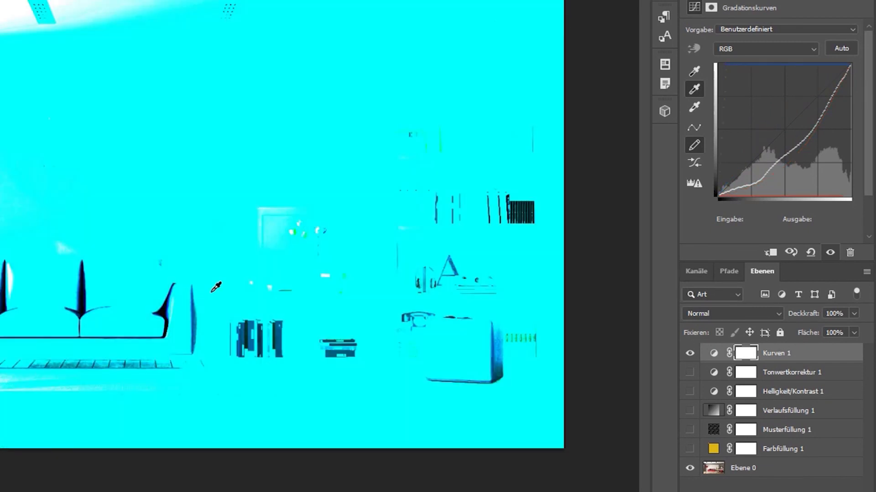
click(217, 340)
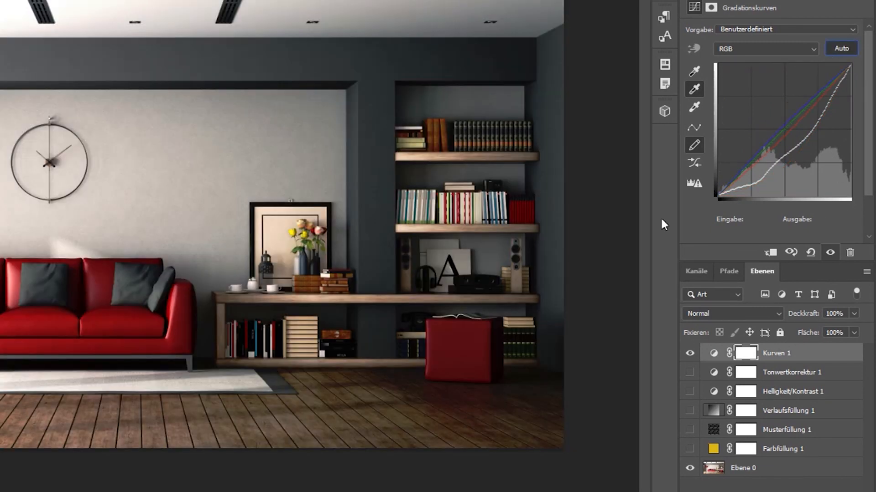
click(394, 211)
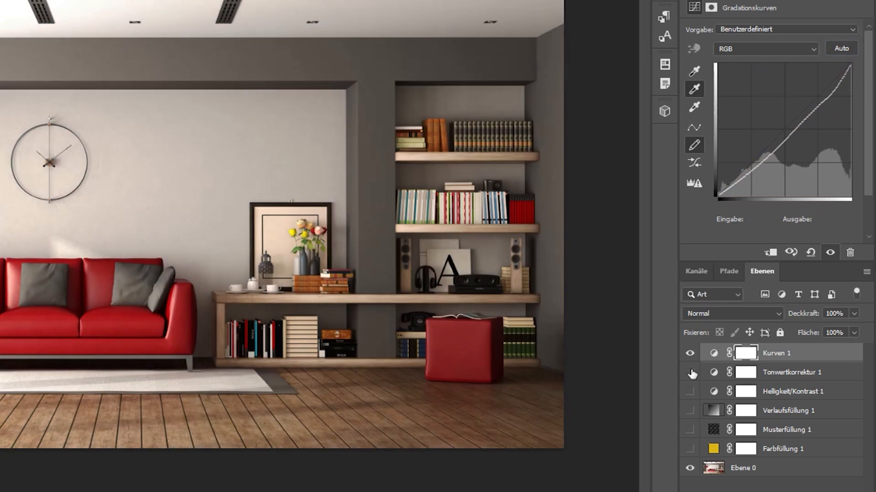
- Toggle the visibility of the Kurven 1 layer several times to compare the photo with and without it, leaving it hidden
click(690, 353)
click(690, 354)
click(690, 353)
click(690, 354)
click(689, 355)
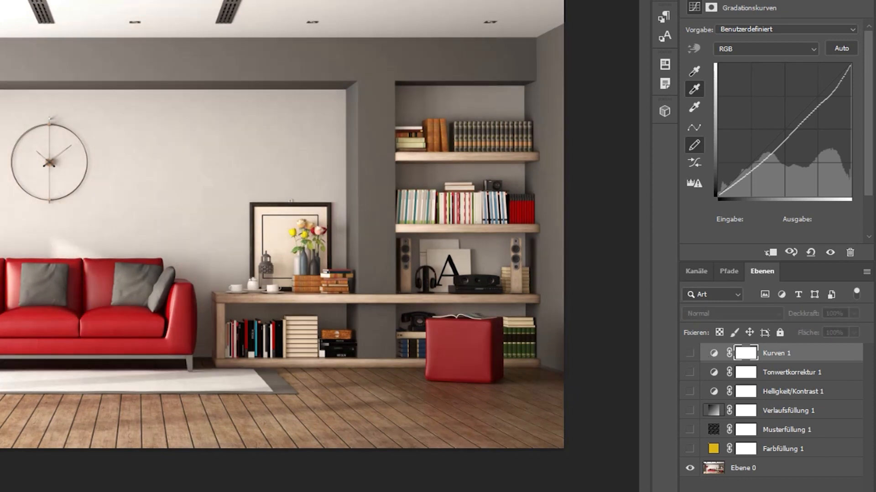
- Add a Belichtung adjustment layer with Belichtung +1.89, Versatz -0.1625 and Gammakorrektur 0.81
click(775, 491)
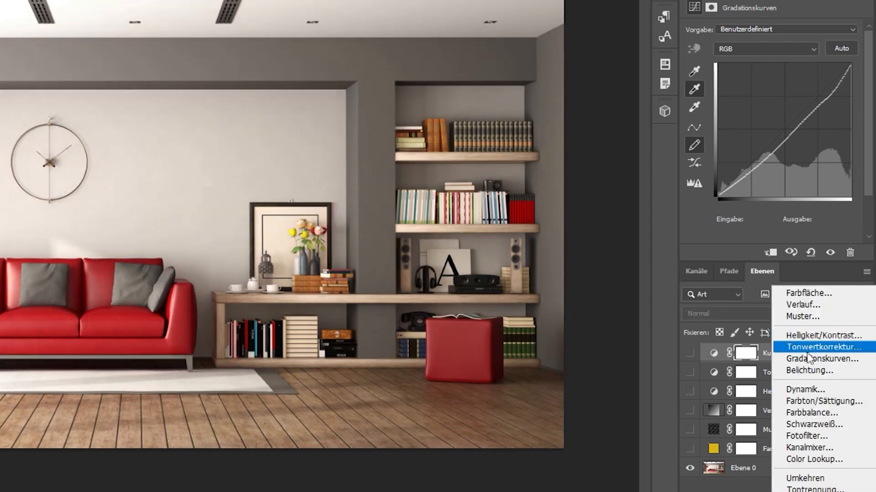
click(816, 371)
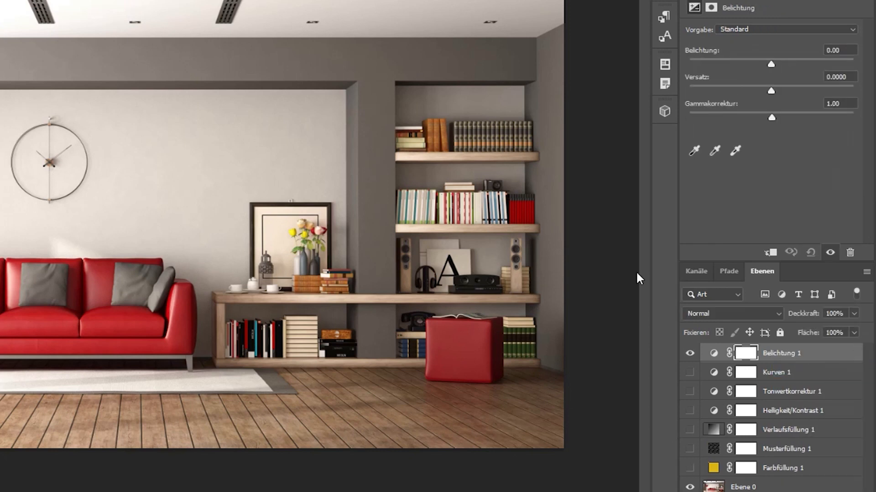
drag(770, 118, 743, 91)
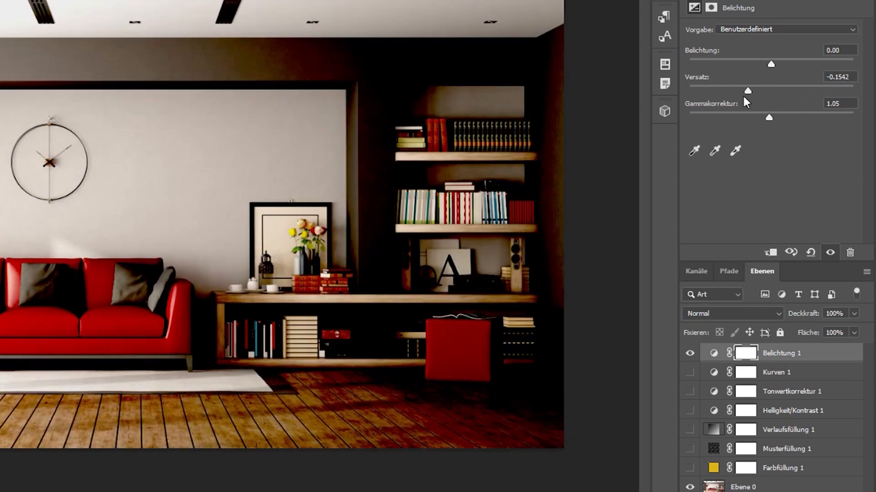
mouse_move(775, 63)
mouse_down()
mouse_move(727, 65)
mouse_move(785, 67)
mouse_up()
mouse_move(770, 118)
mouse_down()
mouse_move(807, 114)
mouse_move(783, 117)
mouse_up()
mouse_move(786, 67)
mouse_down()
mouse_move(765, 64)
mouse_move(794, 67)
mouse_up()
- Sample a white point for Belichtung 1, readjust it to Belichtung +1.94, Versatz -0.1083 and Gammakorrektur 0.64, and hide the layer
click(735, 151)
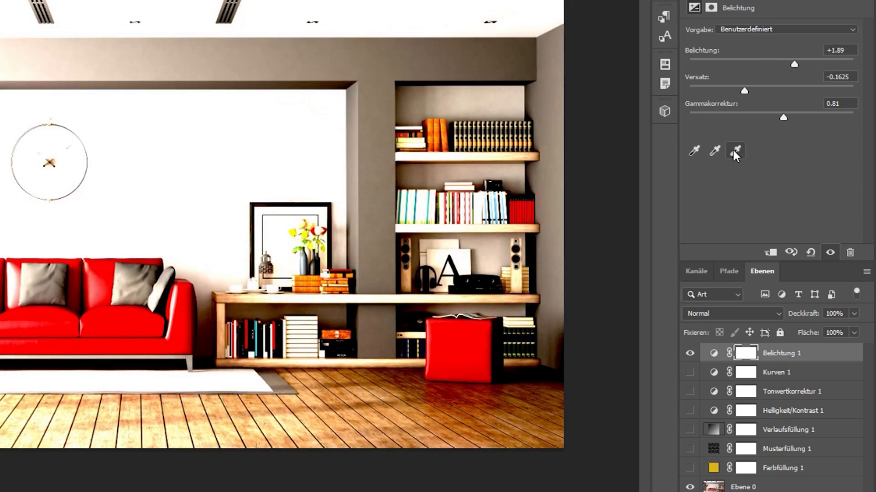
click(498, 362)
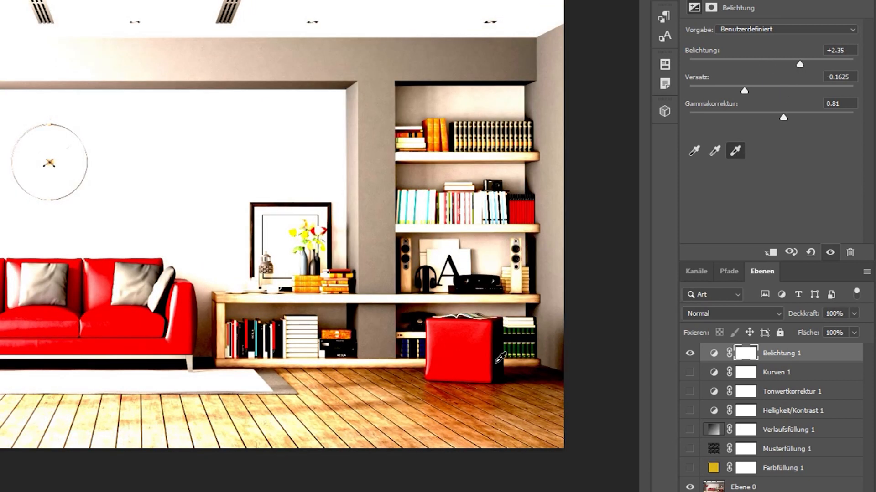
drag(801, 61, 778, 64)
mouse_move(744, 91)
mouse_down()
mouse_move(792, 92)
mouse_move(714, 119)
mouse_move(795, 117)
mouse_move(753, 91)
mouse_up()
mouse_move(778, 63)
mouse_down()
mouse_move(744, 67)
mouse_move(794, 64)
mouse_up()
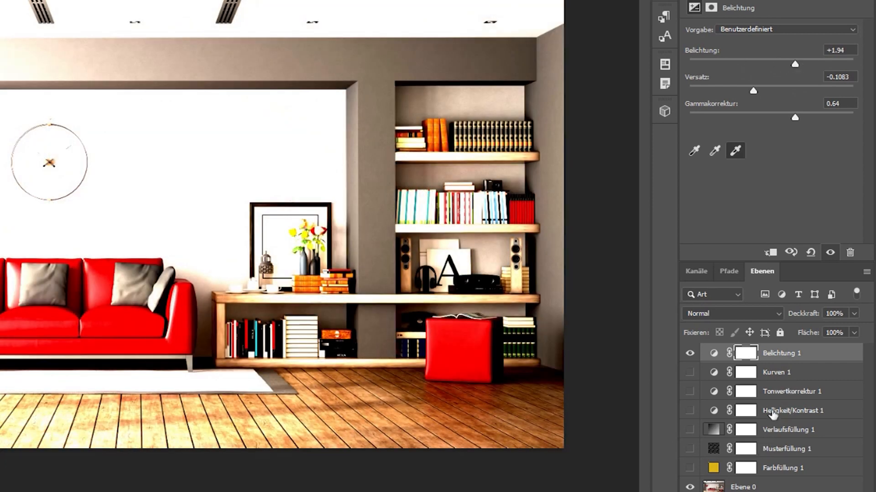
click(689, 353)
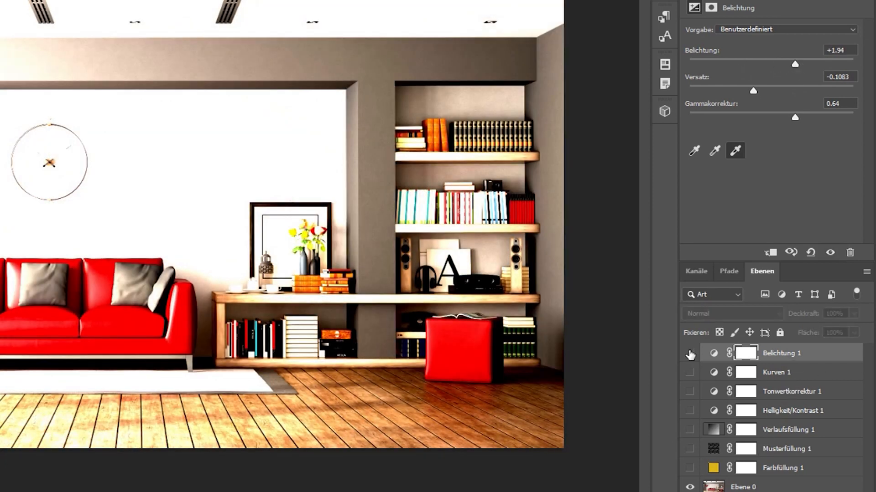
- Add a Dynamik adjustment layer and raise Dynamik to +100 and Sättigung to +70
click(776, 491)
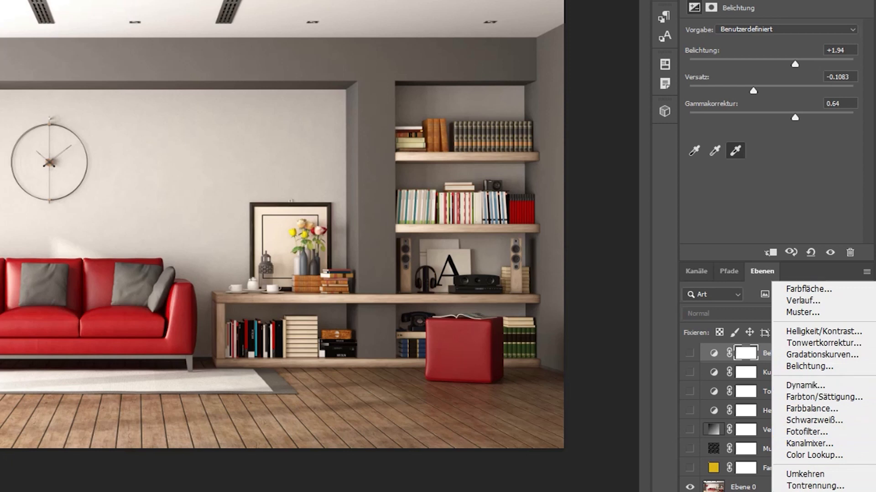
click(811, 386)
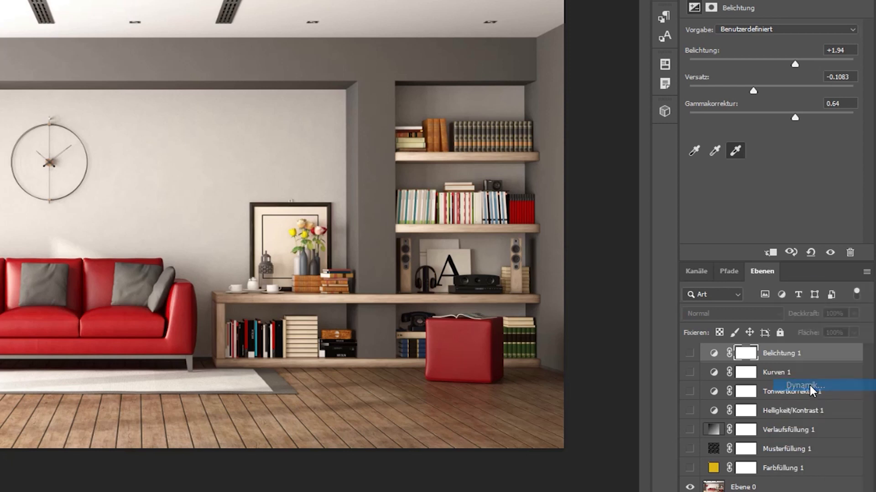
drag(774, 43, 749, 44)
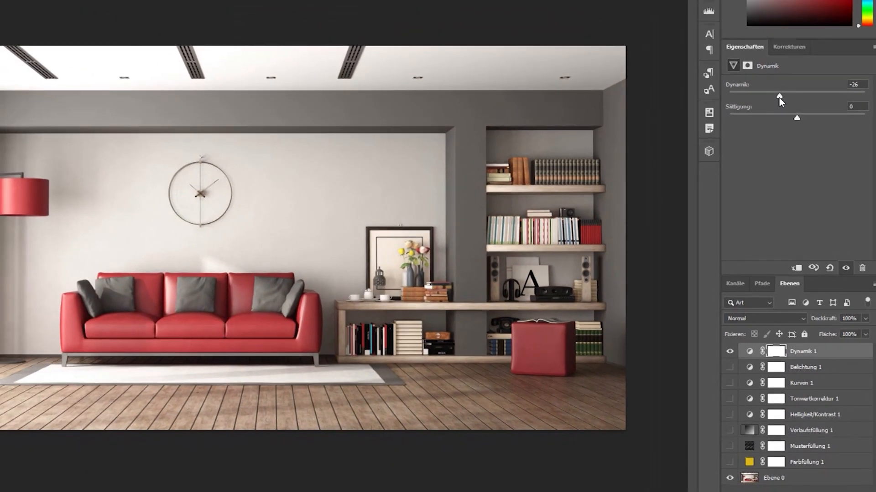
drag(779, 96, 857, 97)
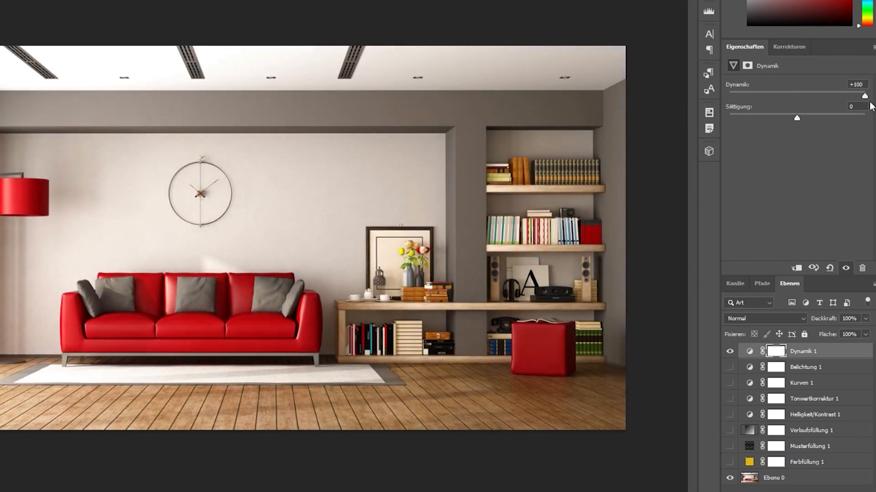
drag(796, 118, 845, 114)
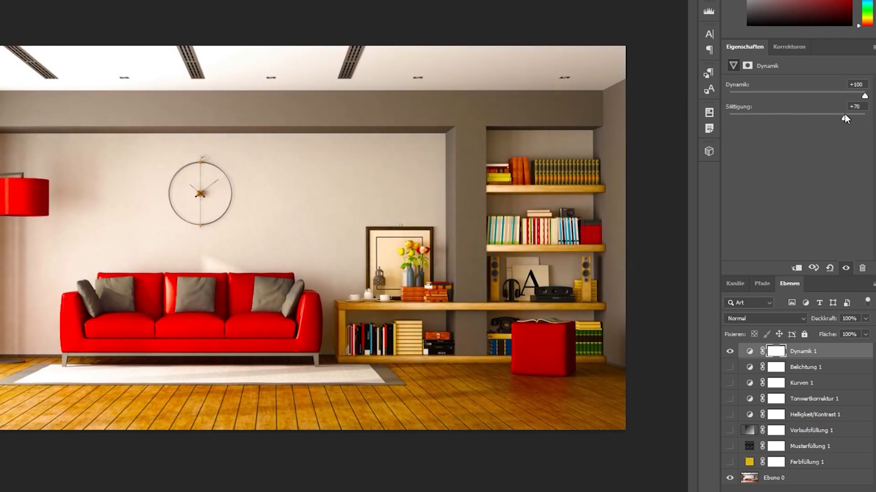
- Lower the density of the Dynamik 1 layer mask to 30% and return to the Dynamik settings
click(747, 67)
drag(819, 130, 769, 130)
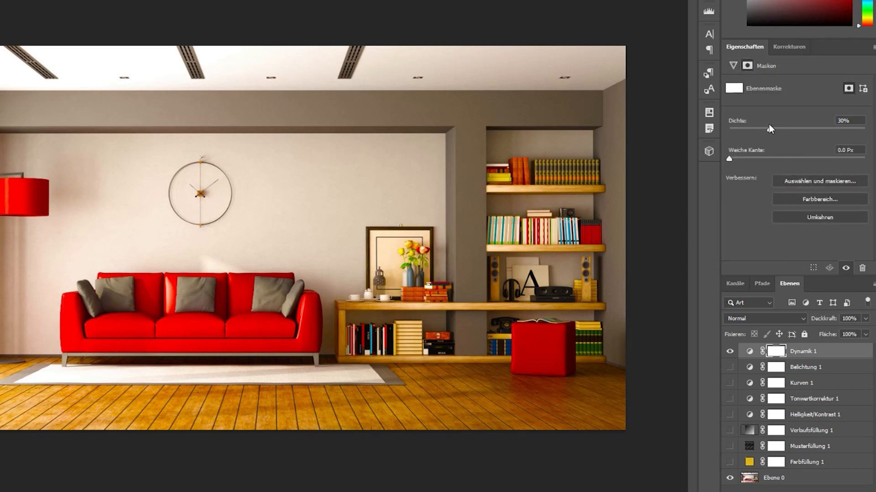
click(734, 66)
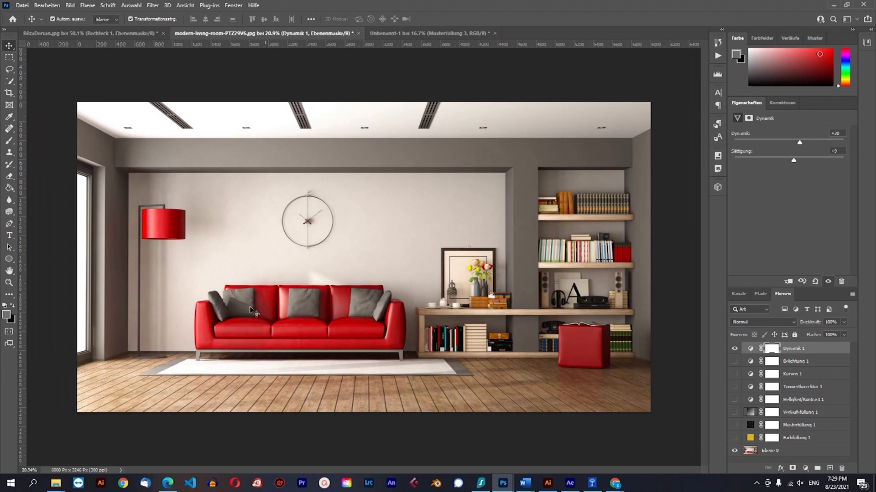
- Try Dynamik at -100, settle on Dynamik +24 and Sättigung +15, and hide the Dynamik 1 layer
drag(800, 146, 731, 149)
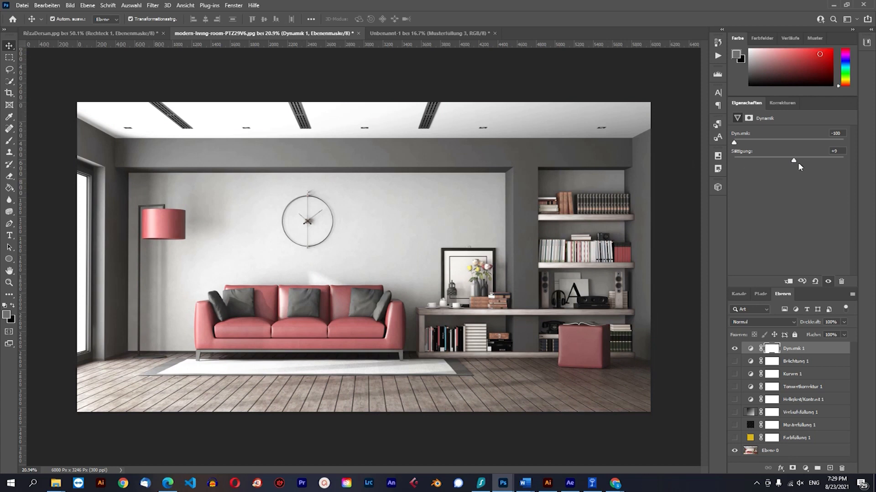
mouse_move(794, 160)
mouse_down()
mouse_move(721, 172)
mouse_move(841, 171)
mouse_move(722, 174)
mouse_move(797, 161)
mouse_up()
click(801, 142)
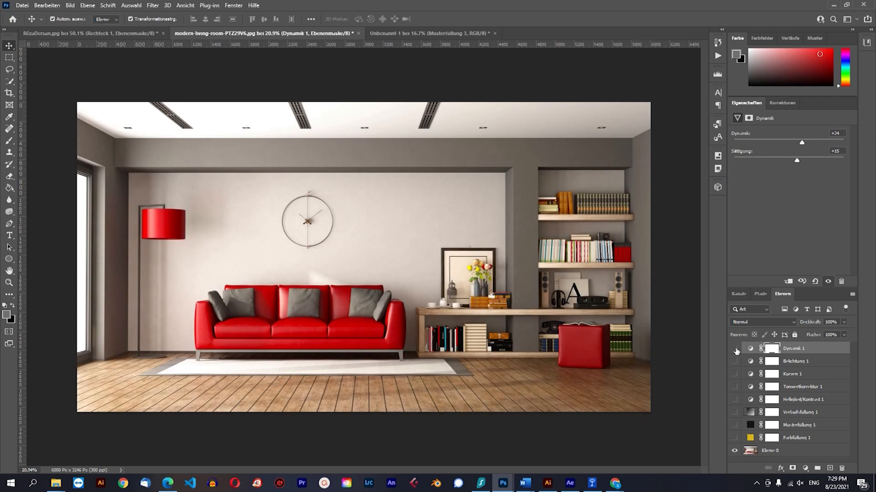
- Add a Farbton/Sättigung adjustment layer above the Dynamik 1 layer
click(805, 469)
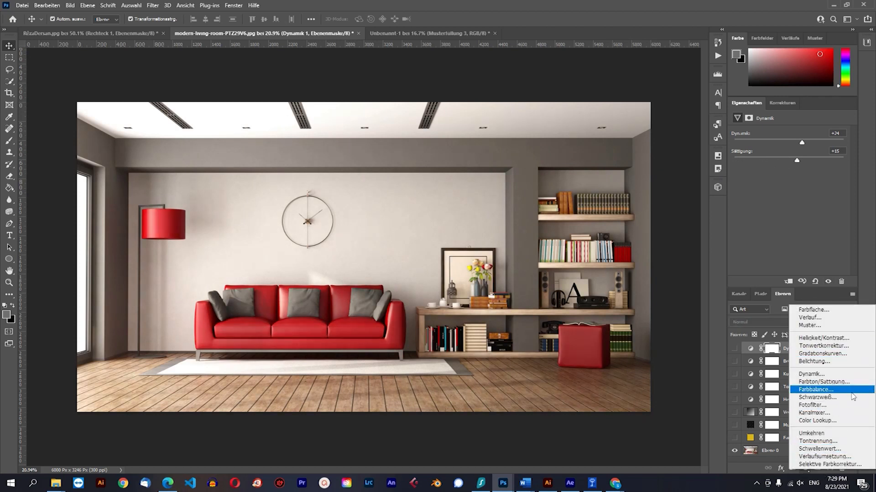
click(825, 382)
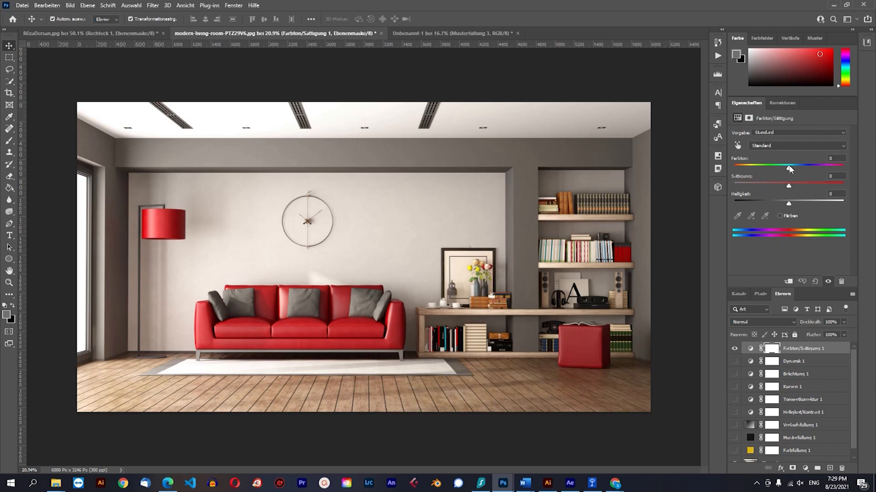
click(71, 5)
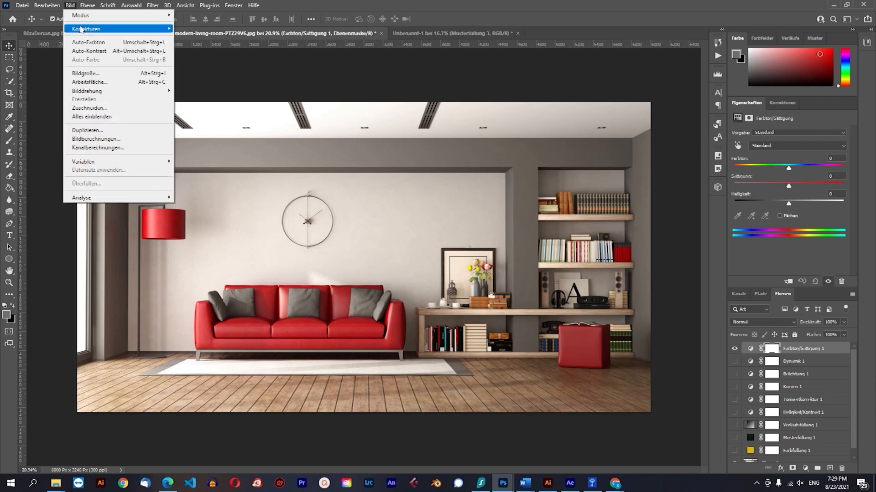
mouse_move(83, 29)
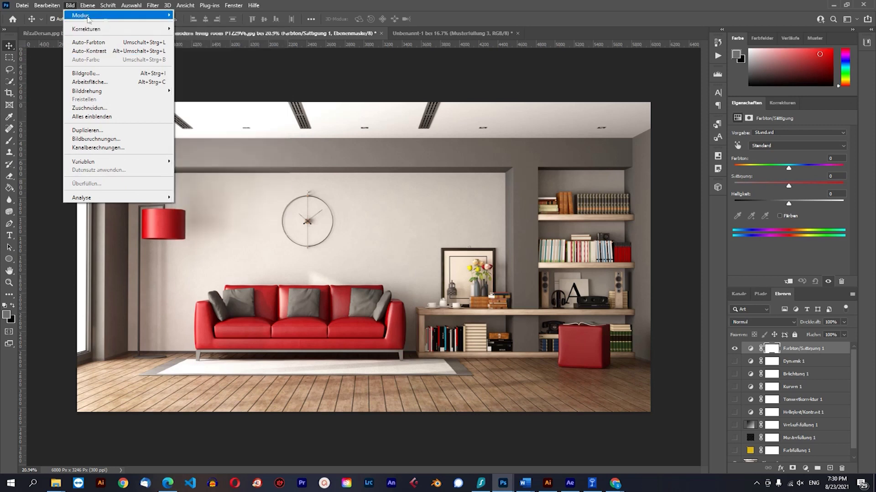
click(69, 7)
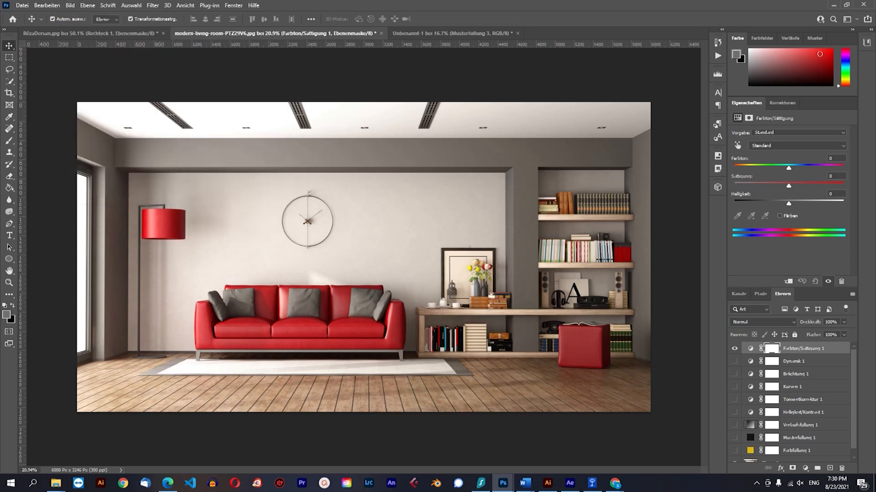
- Shift the Farbton of the Farbton/Sättigung layer to +22 and hide the layer
mouse_move(788, 169)
mouse_down()
mouse_move(811, 169)
mouse_move(781, 170)
mouse_move(800, 171)
mouse_up()
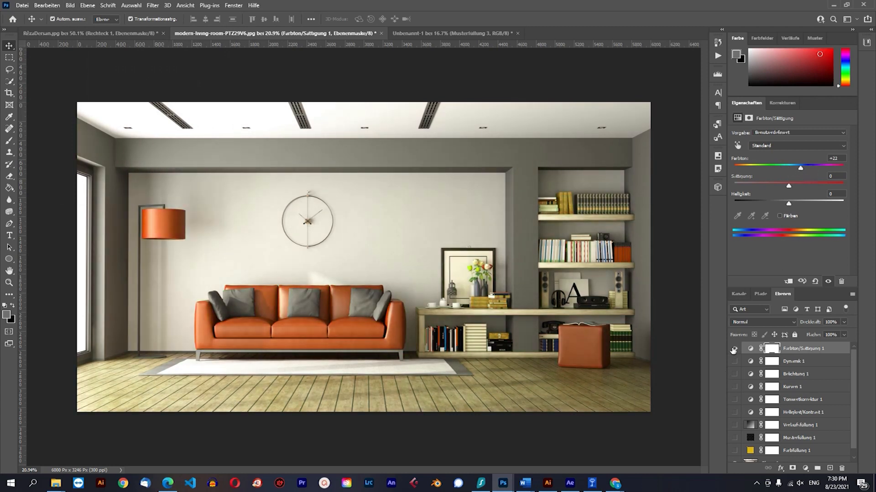
click(733, 349)
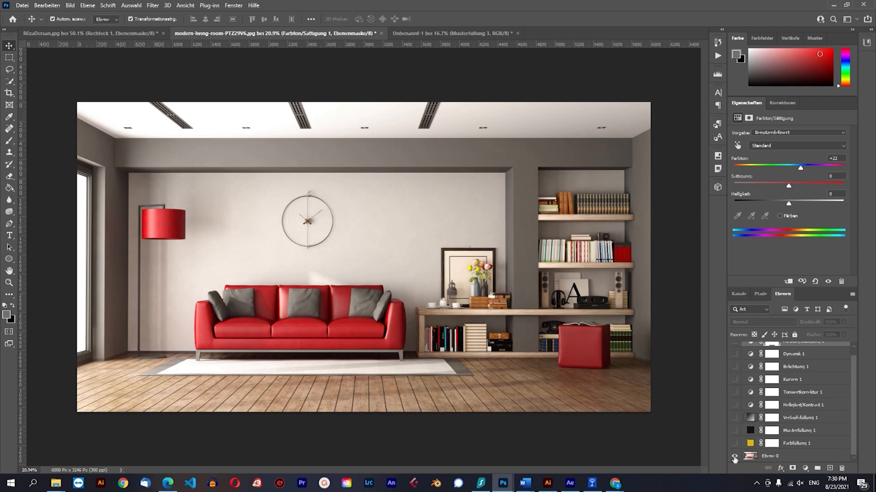
- Show the stacked adjustment and fill layers together to view their combined effect, and hide them again, leaving only Ebene 0 visible
scroll(734, 456, up, 1)
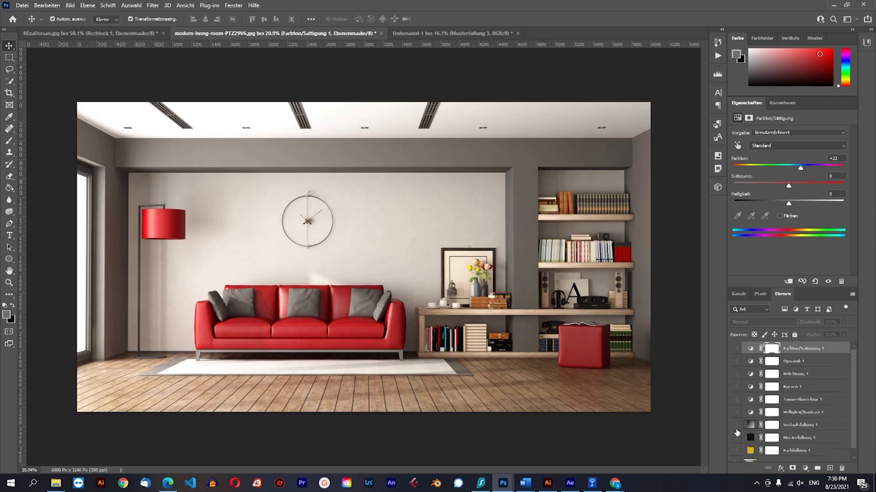
click(734, 362)
drag(735, 375, 735, 450)
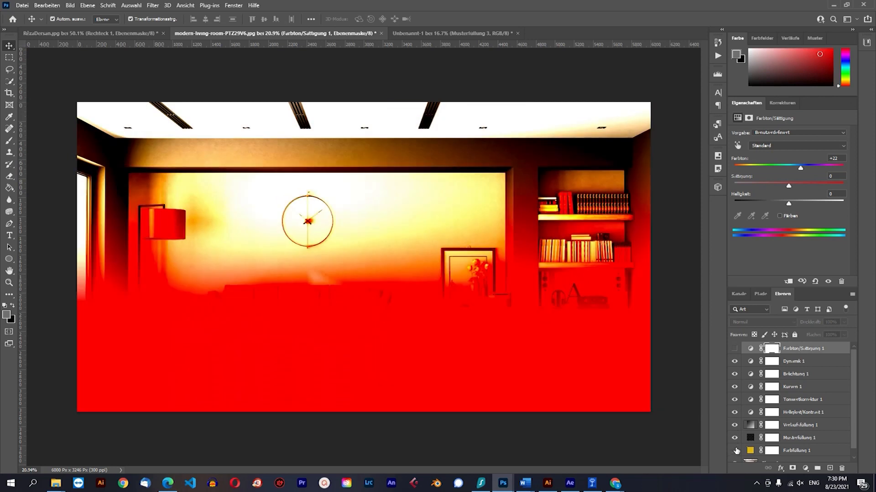
drag(734, 349, 734, 463)
scroll(770, 407, down, 1)
click(734, 456)
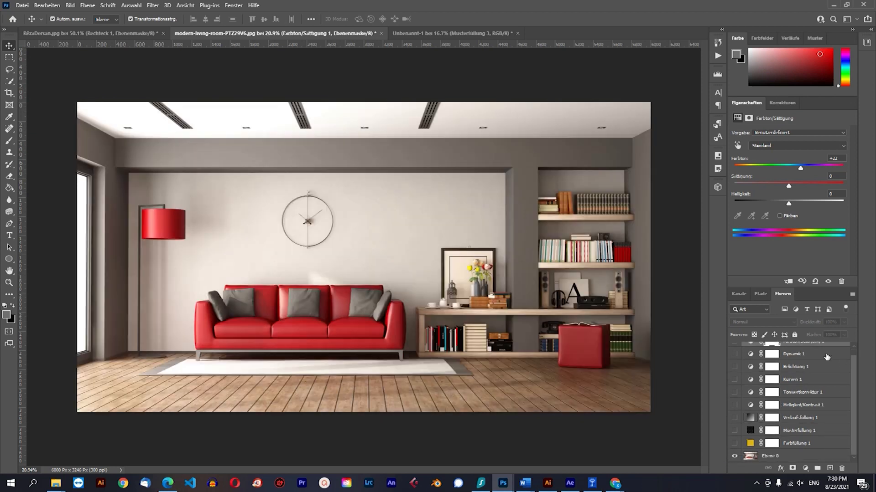
- Add a Schwarzweiß adjustment layer with the standard preset and hide it
click(803, 468)
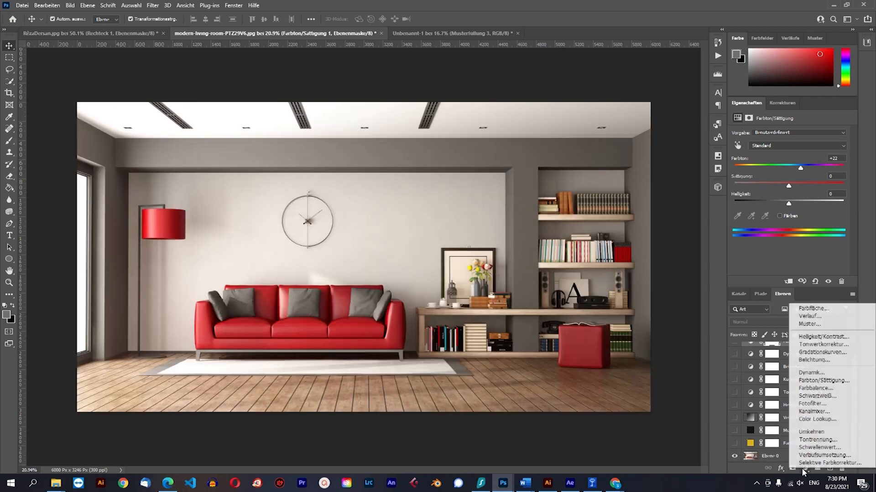
click(825, 400)
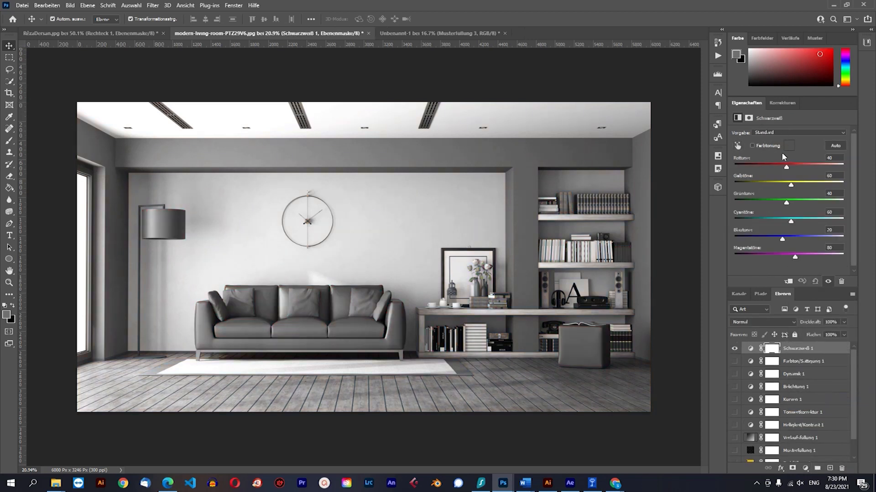
scroll(798, 401, down, 1)
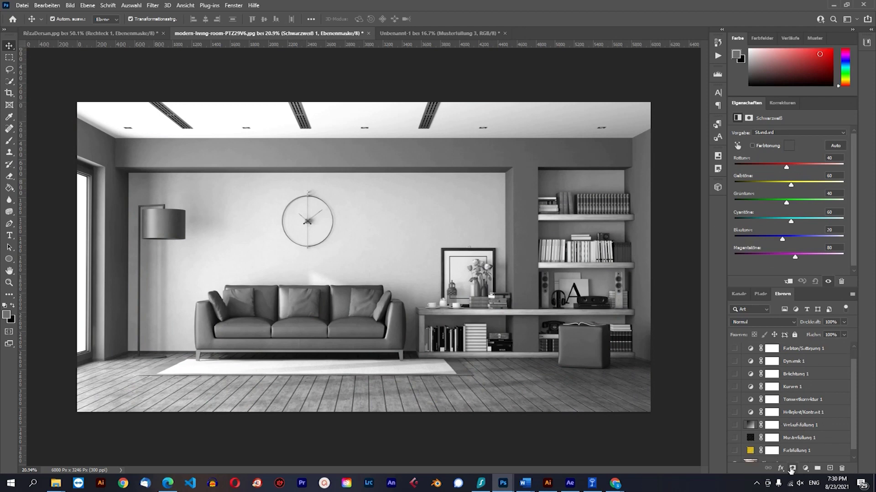
scroll(778, 385, up, 1)
click(735, 350)
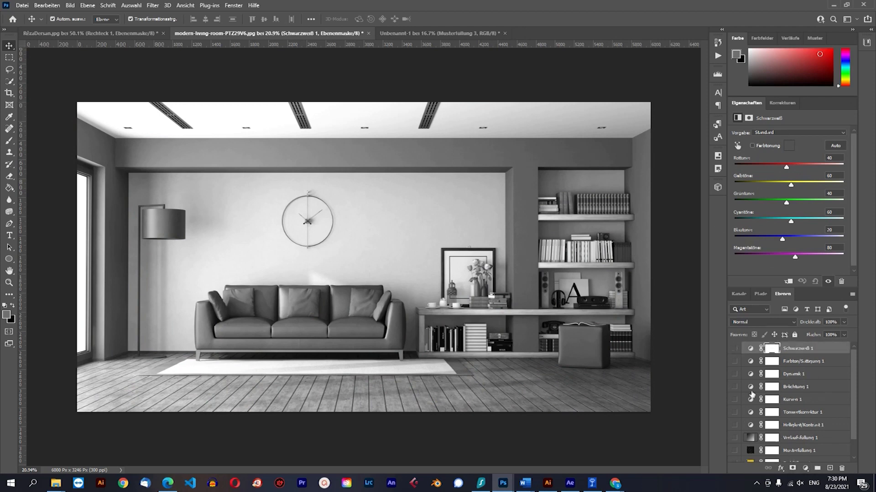
- Enlarge the layer list so that every layer down to Ebene 0 fits in view
click(806, 470)
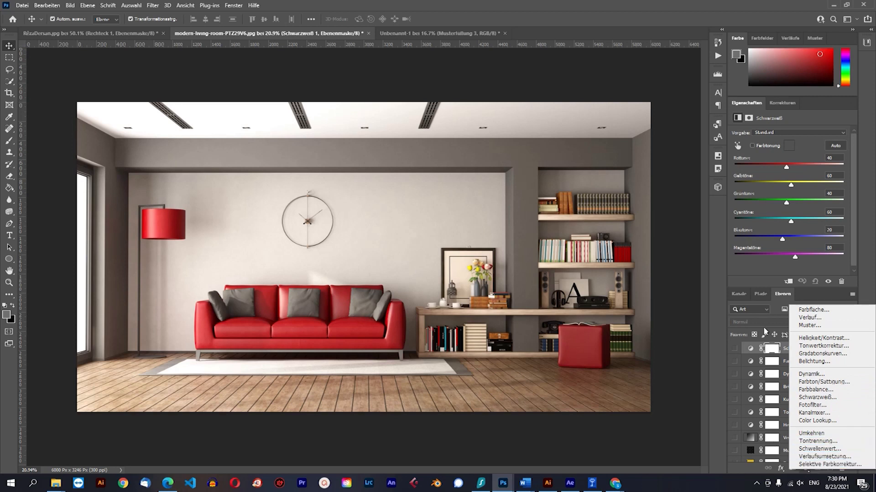
click(781, 296)
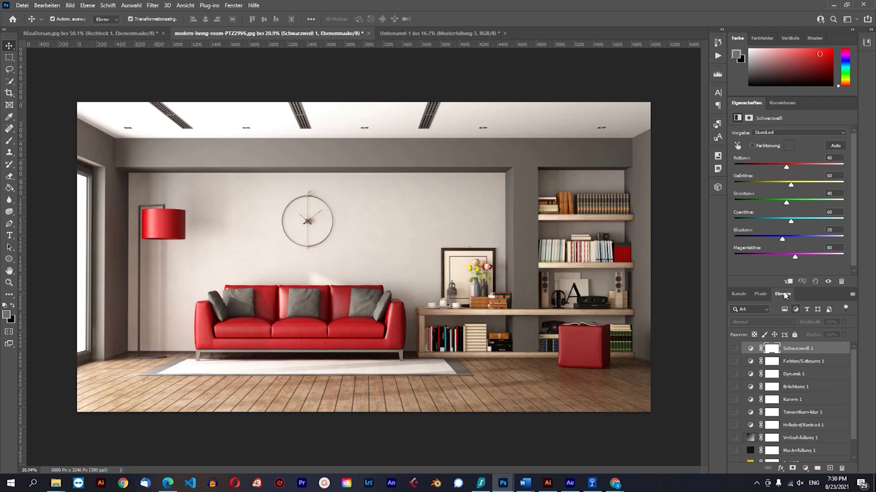
drag(793, 277, 793, 225)
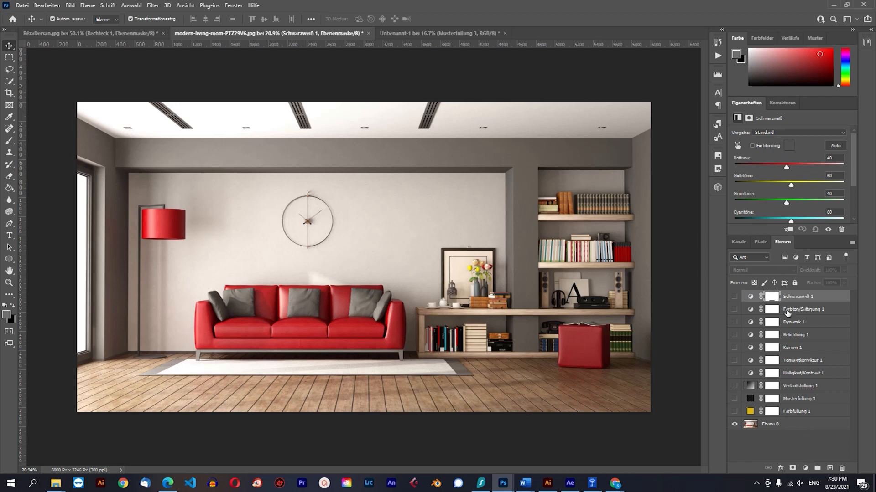
- Delete all adjustment and fill layers from Schwarzweiß 1 down to Farbfüllung 1, keeping only Ebene 0, and clear the layer selection
shift+click(794, 412)
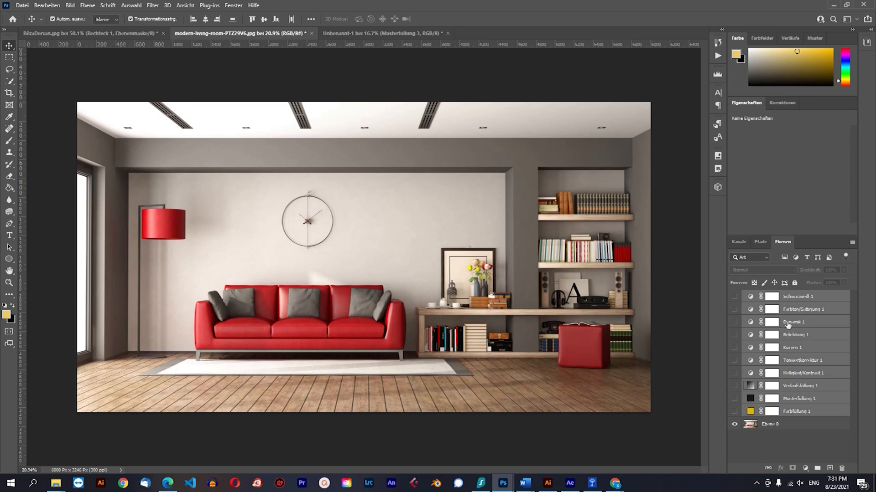
click(796, 412)
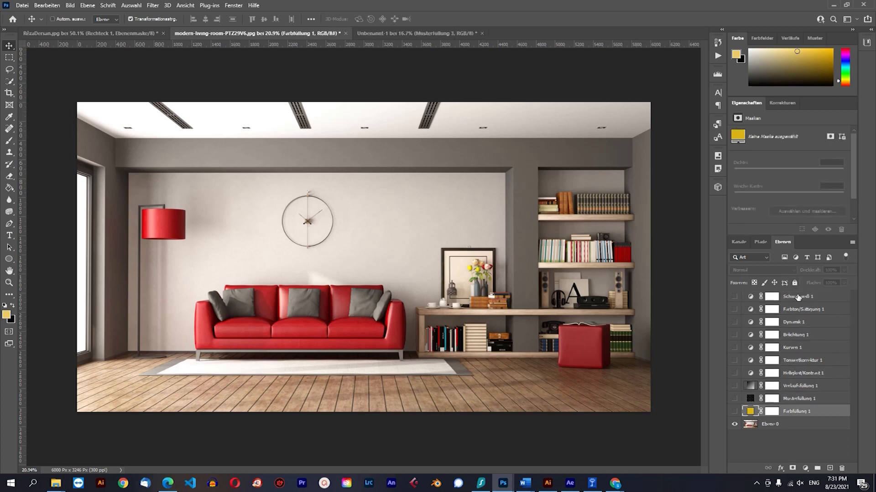
shift+click(797, 297)
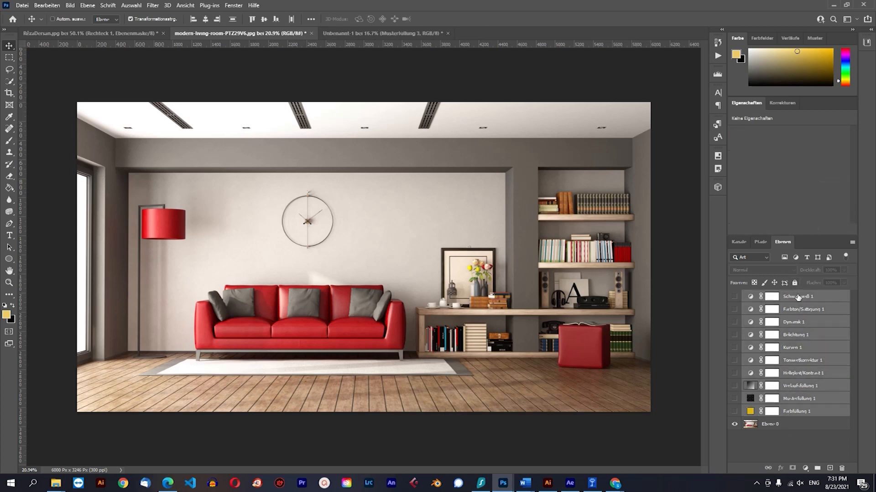
click(788, 412)
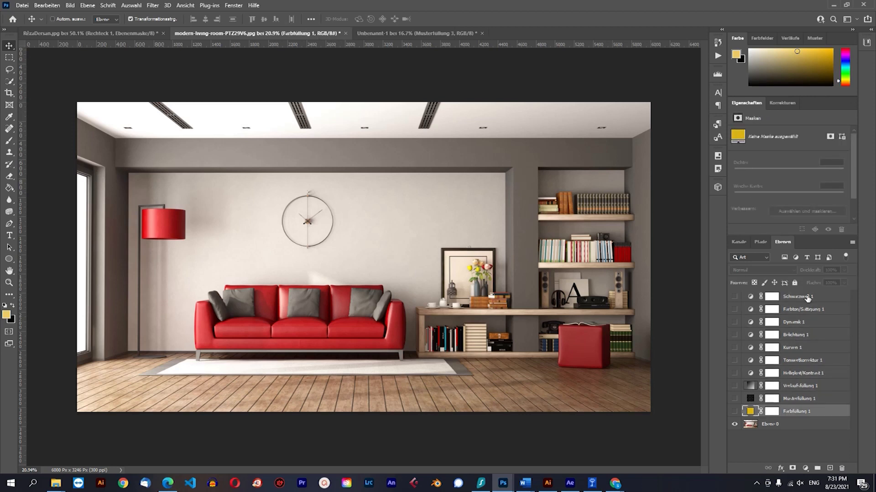
shift+click(808, 298)
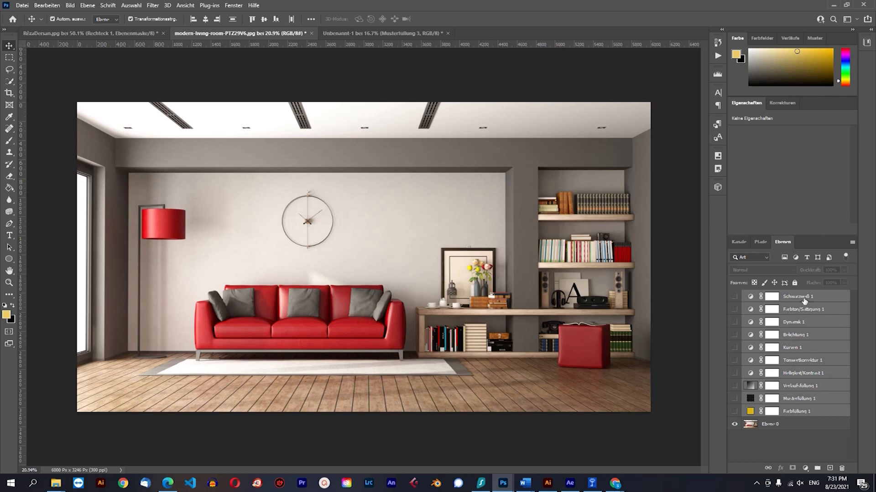
drag(798, 371, 841, 470)
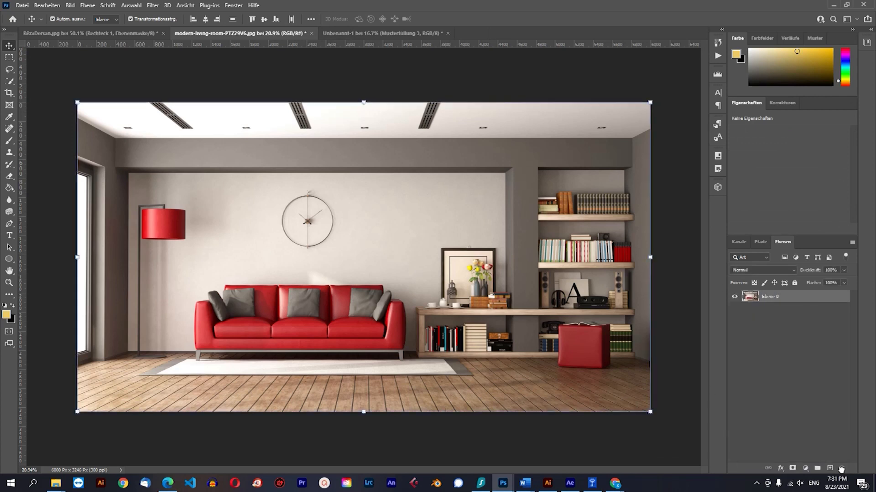
click(805, 314)
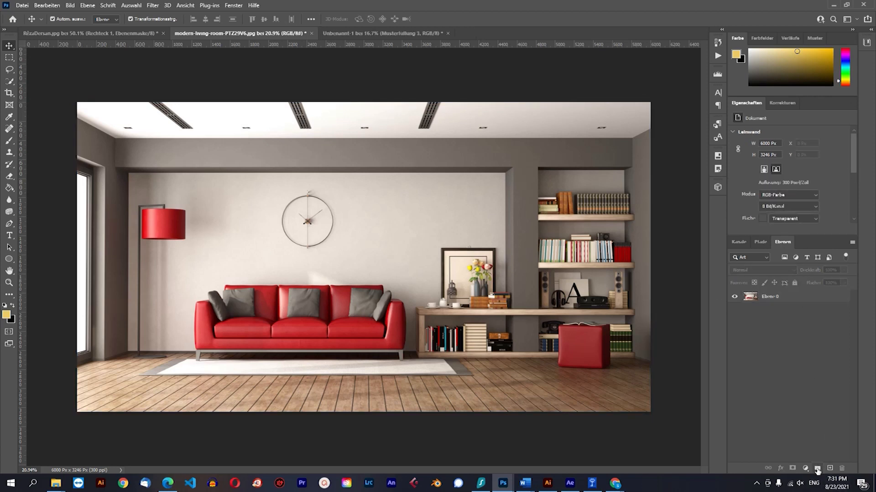
- Switch to the RêzaDersan.jpg document and collapse the Koma nûçeyan group that holds Gruppe 2 and Gruppe 3
click(346, 33)
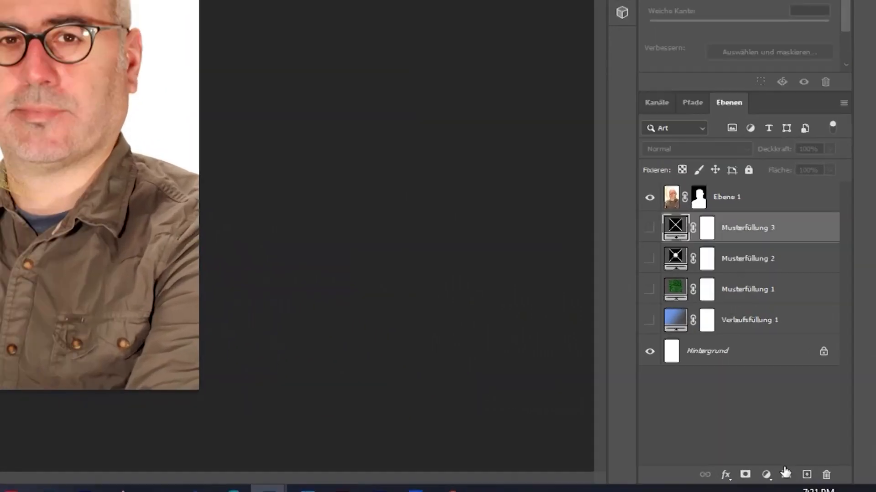
key(ctrl+Tab)
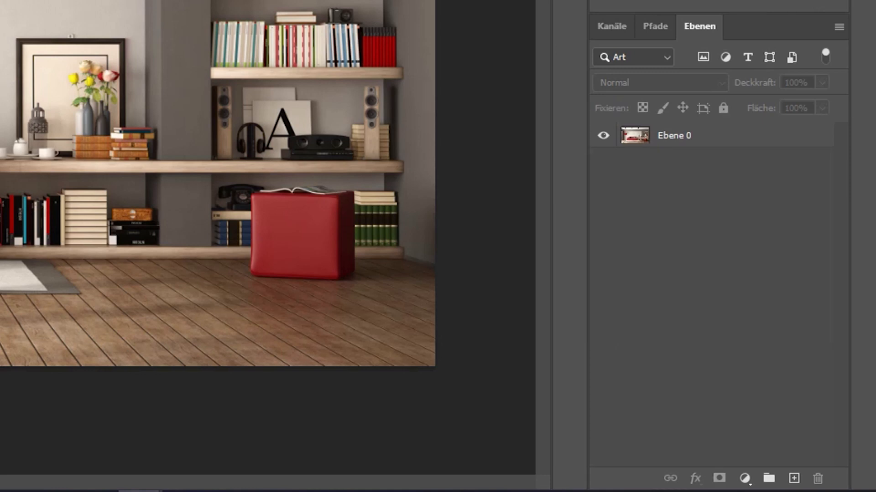
key(ctrl+Tab)
click(682, 178)
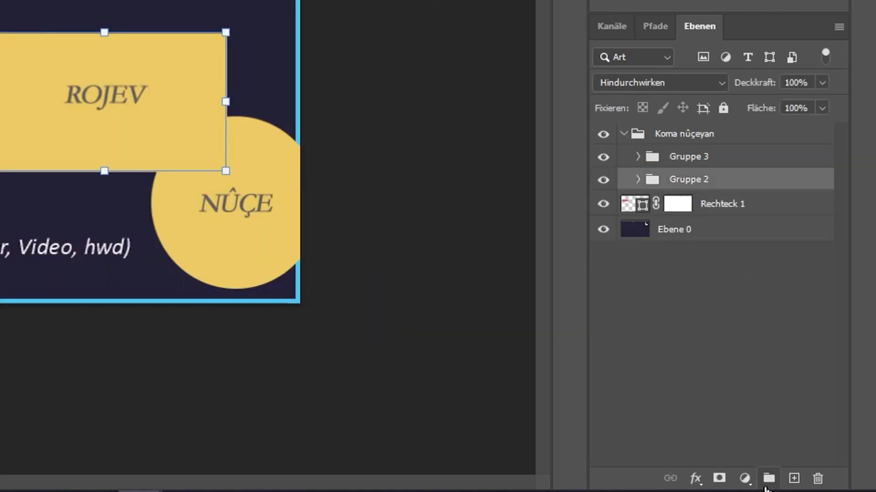
click(688, 156)
click(623, 134)
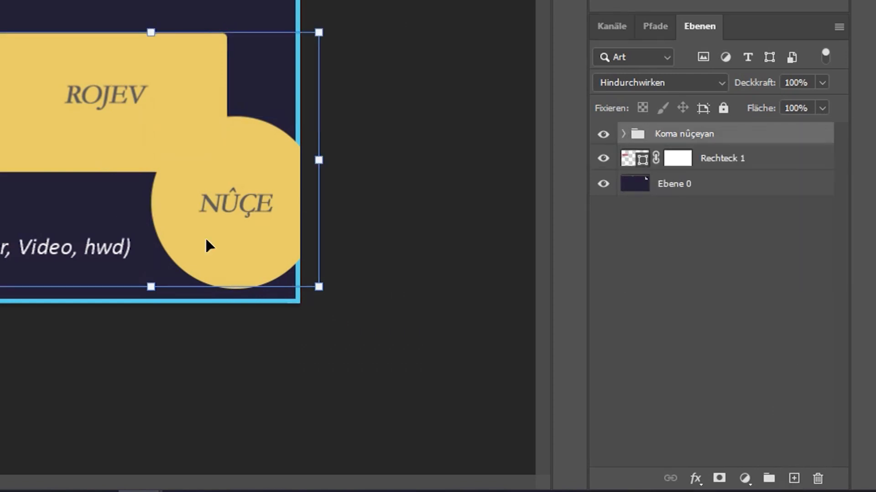
- Add five empty layers above the Koma nûçeyan group and delete all five together
click(794, 479)
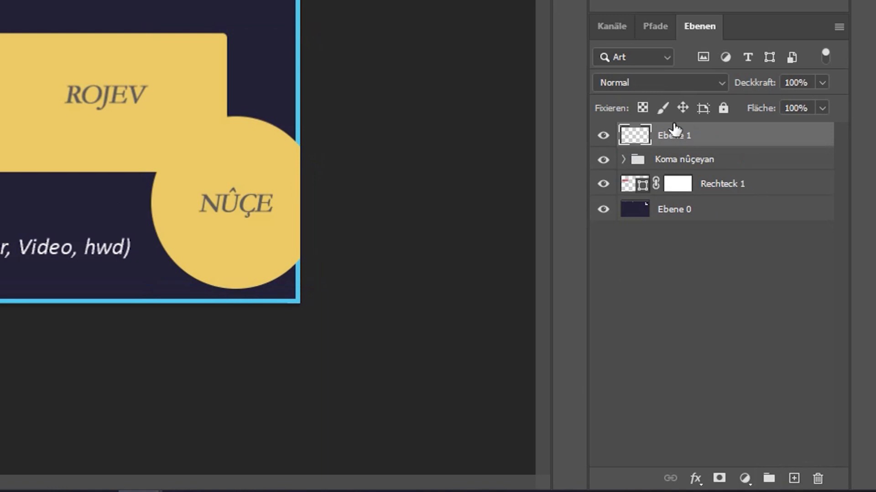
click(794, 479)
click(794, 479)
click(794, 478)
click(794, 479)
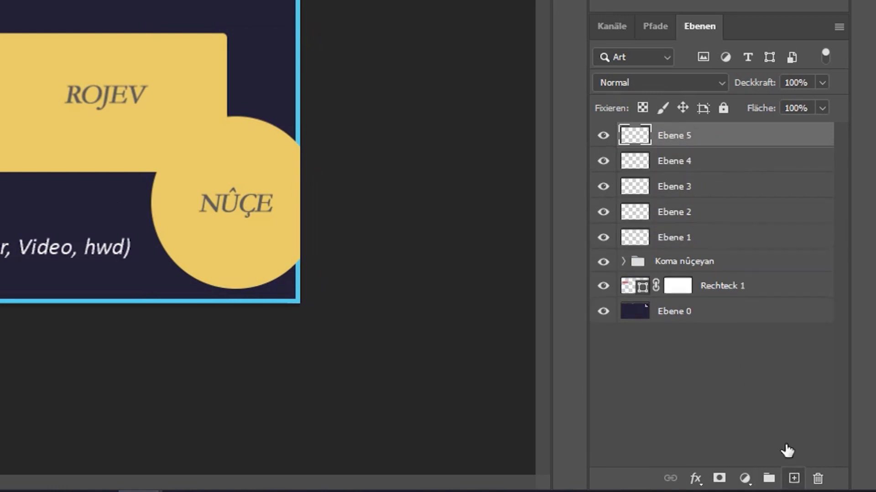
shift+click(690, 242)
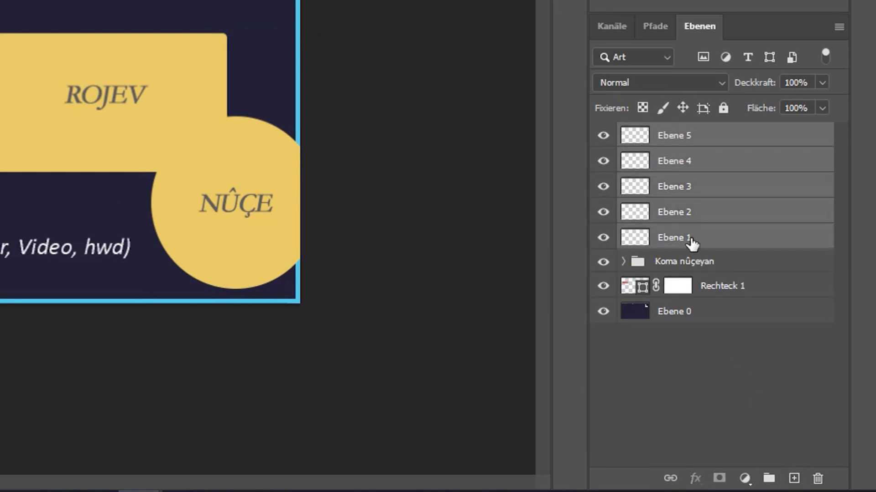
key(Delete)
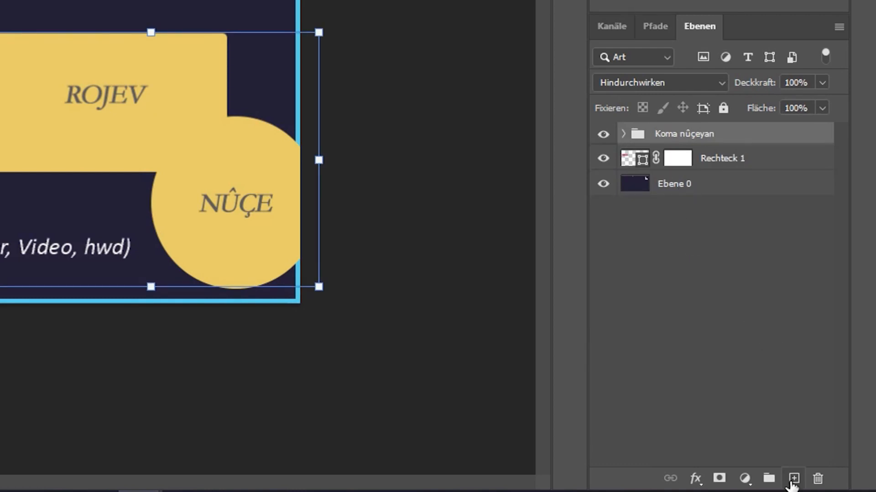
- Add one empty layer above the Koma nûçeyan group and switch to the modern-living-room-PTZ29V6.jpg document
click(794, 479)
mouse_move(661, 137)
mouse_down()
mouse_move(670, 144)
mouse_move(666, 131)
mouse_up()
click(684, 212)
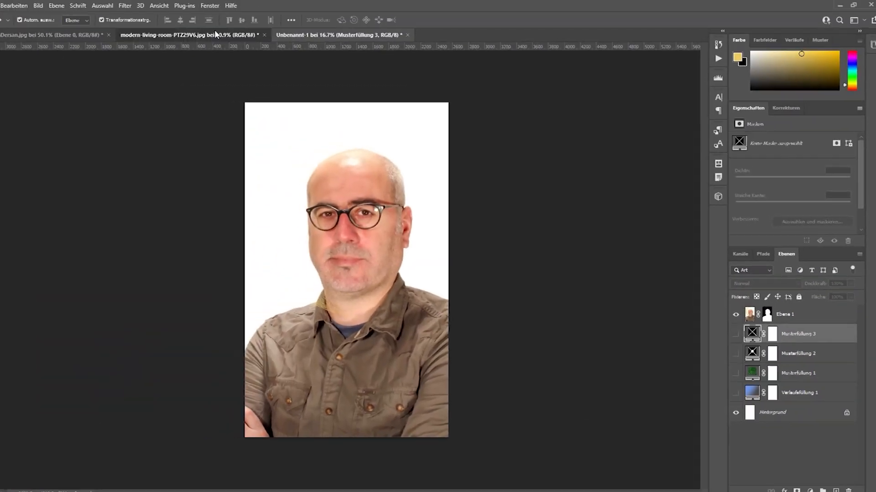
click(215, 34)
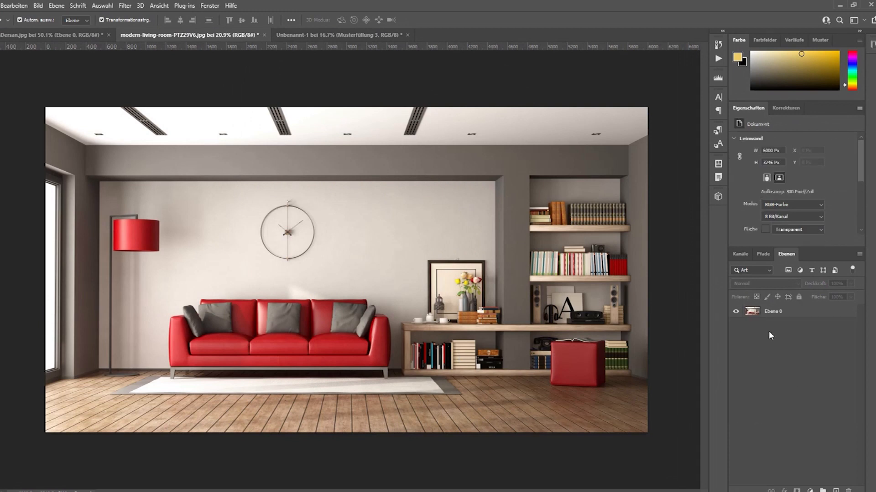
- Try stamping a large yellow moon brush directly onto Ebene 0, and revert the photo to its state before the brush marks
click(765, 313)
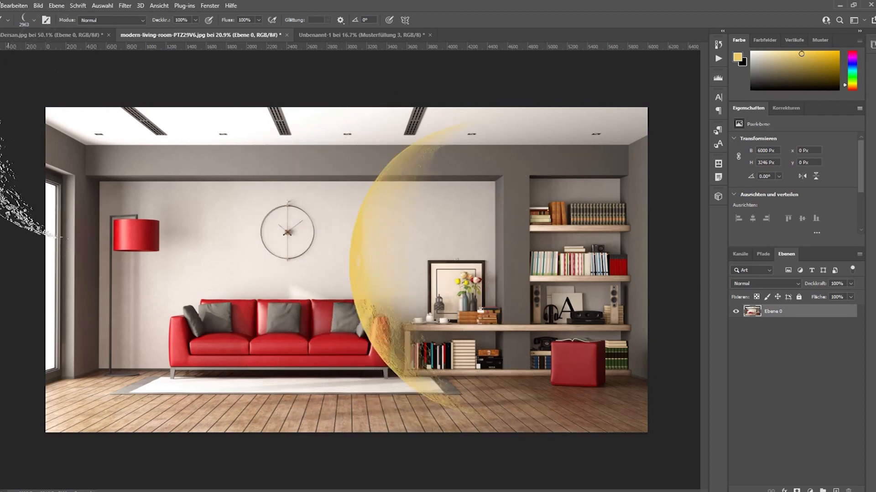
key(v)
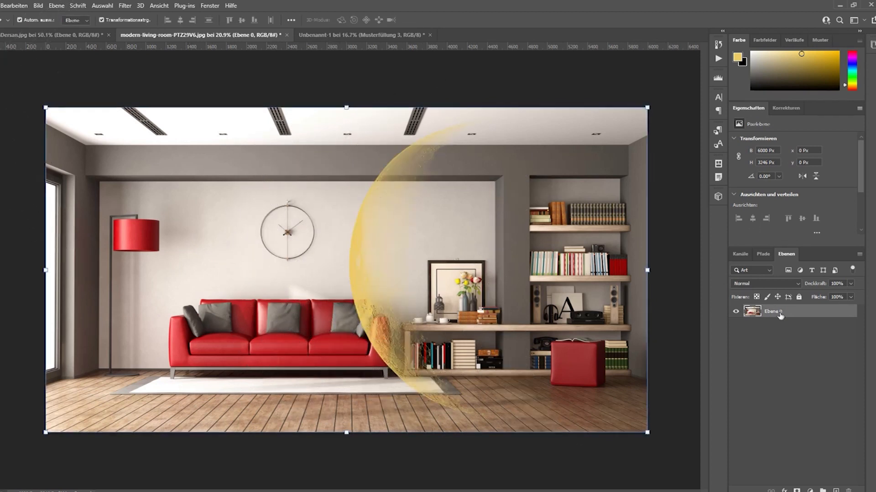
click(719, 44)
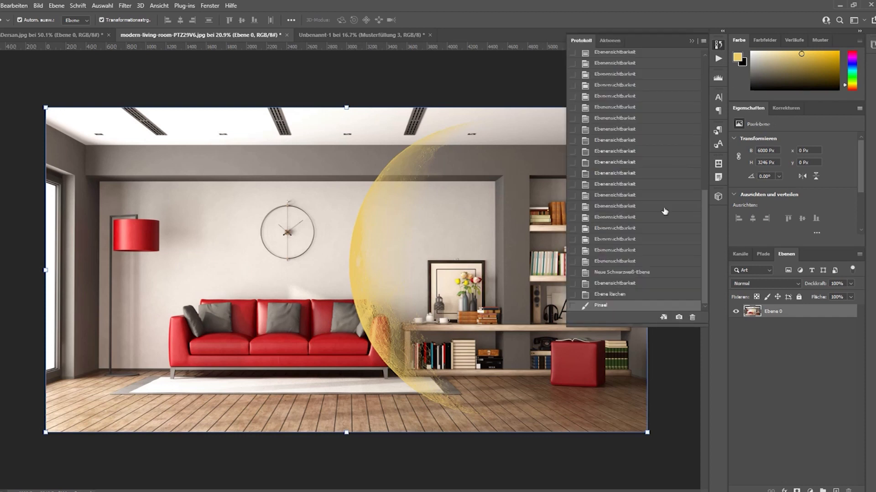
click(613, 295)
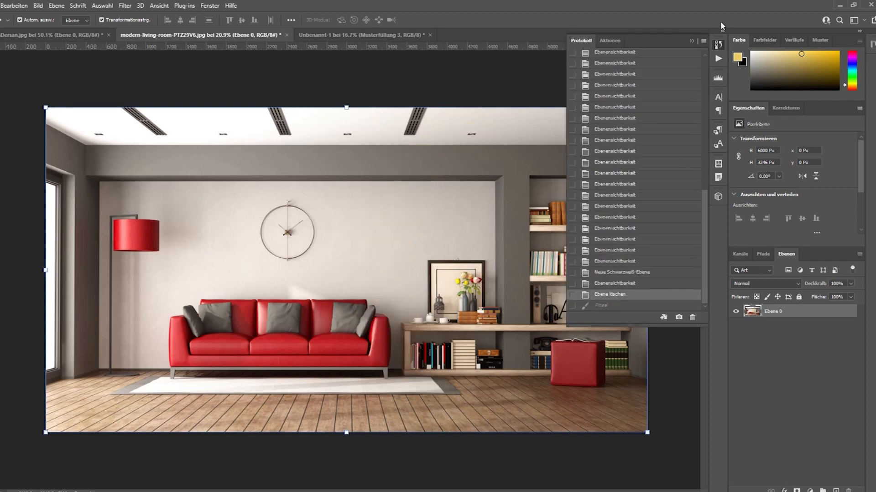
click(692, 42)
scroll(390, 237, up, 3)
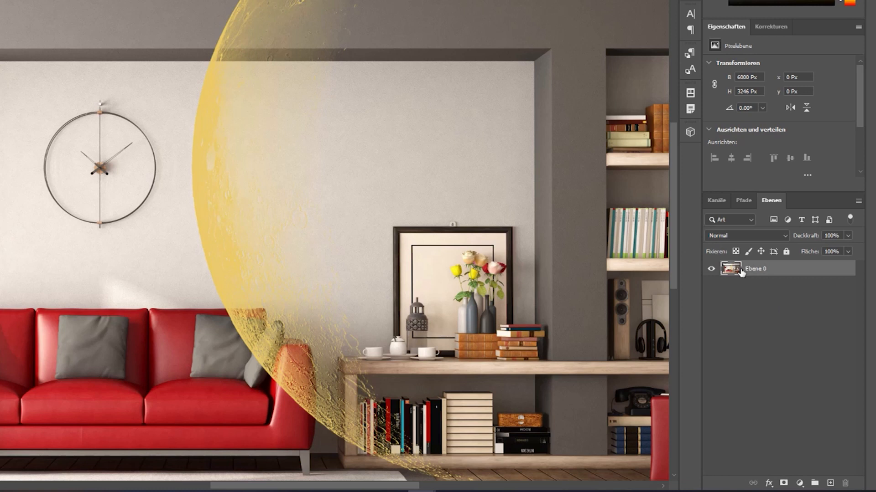
click(690, 2)
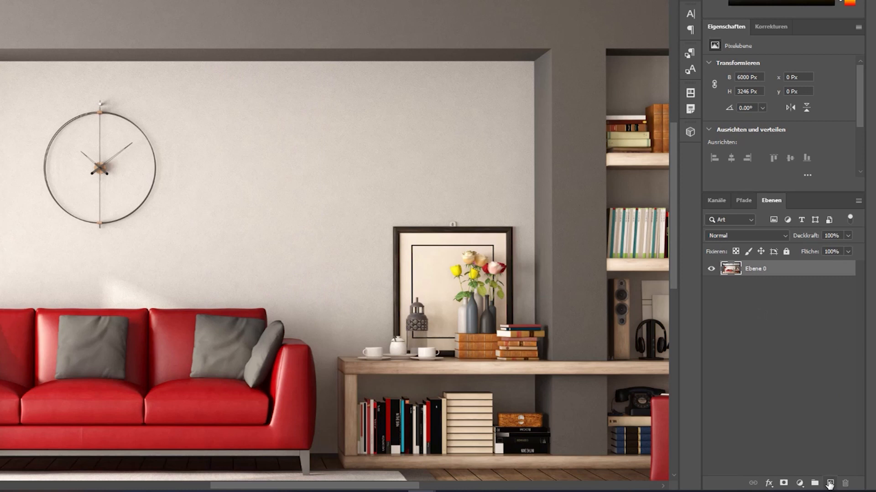
- Add an empty layer above Ebene 0 and rename it heyv_Hîv
click(829, 484)
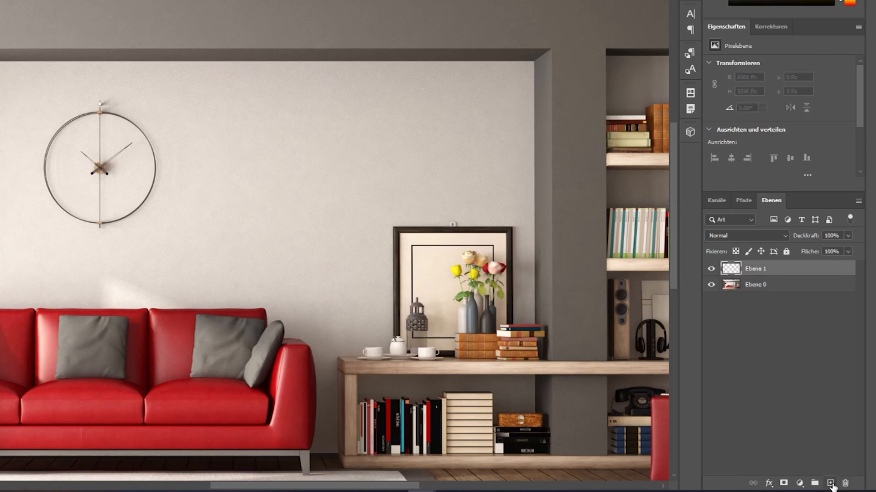
double_click(754, 269)
text(heyv)
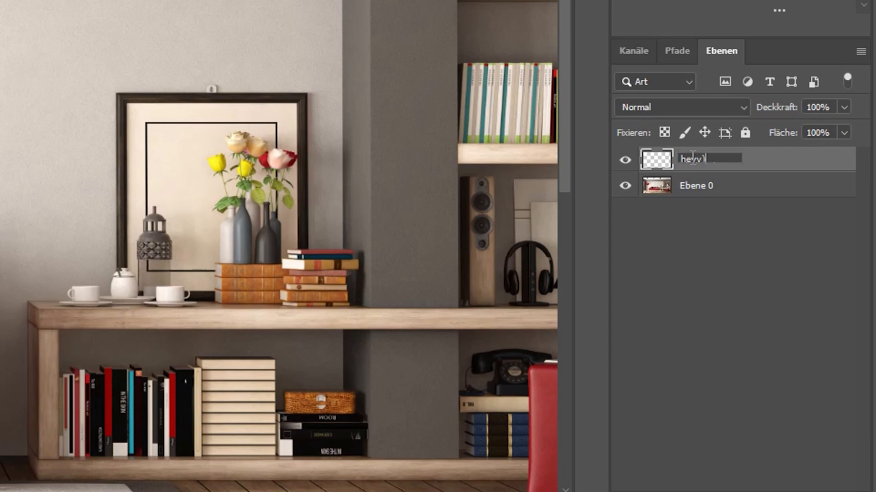
text(Hiv.)
key(Return)
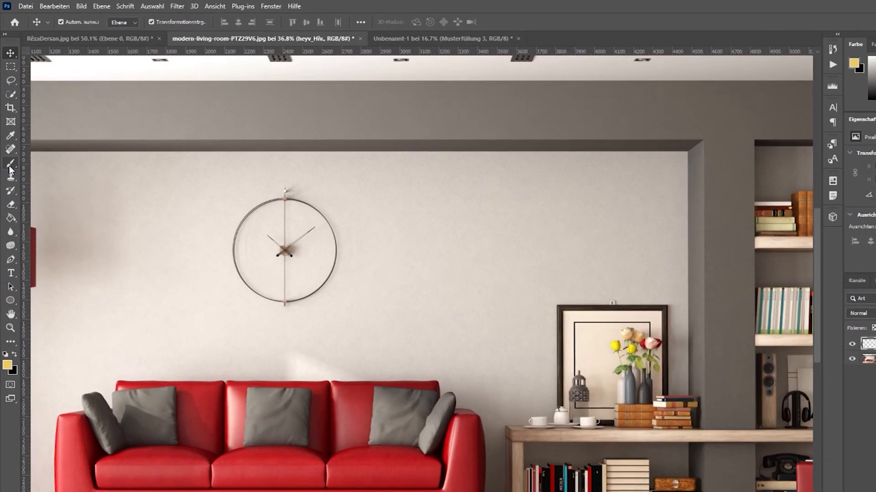
- Activate the Brush tool and choose the Moon 5 brush from the Free Moon Photoshop Brushes set
key(b)
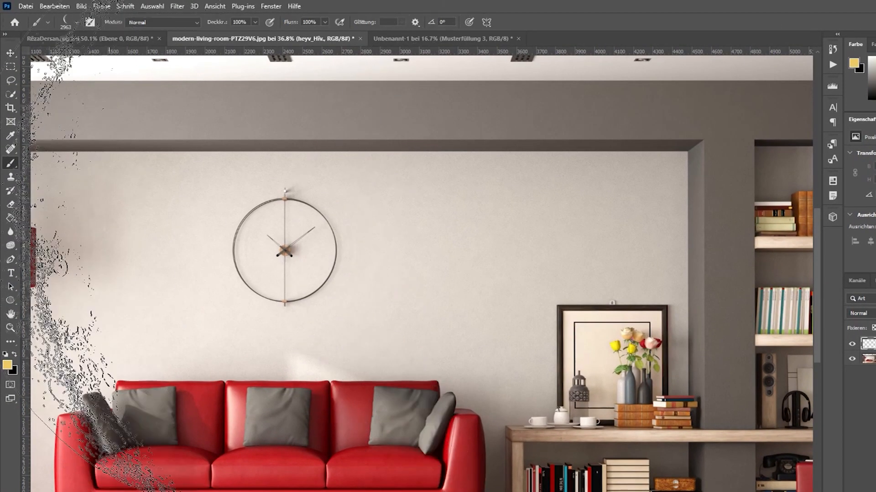
click(77, 22)
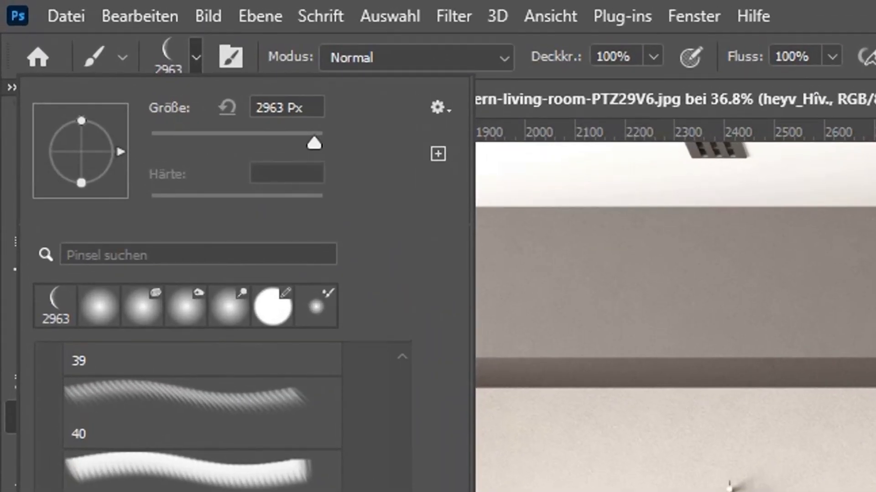
scroll(200, 410, down, 5)
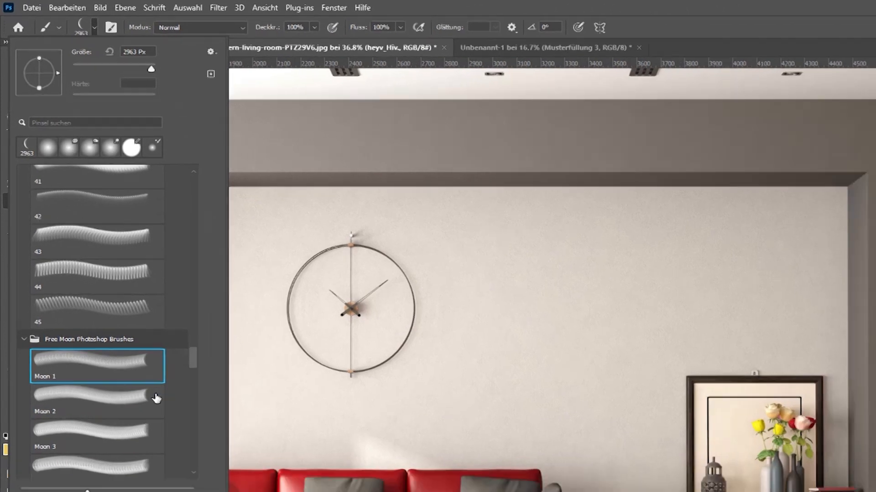
scroll(152, 382, down, 2)
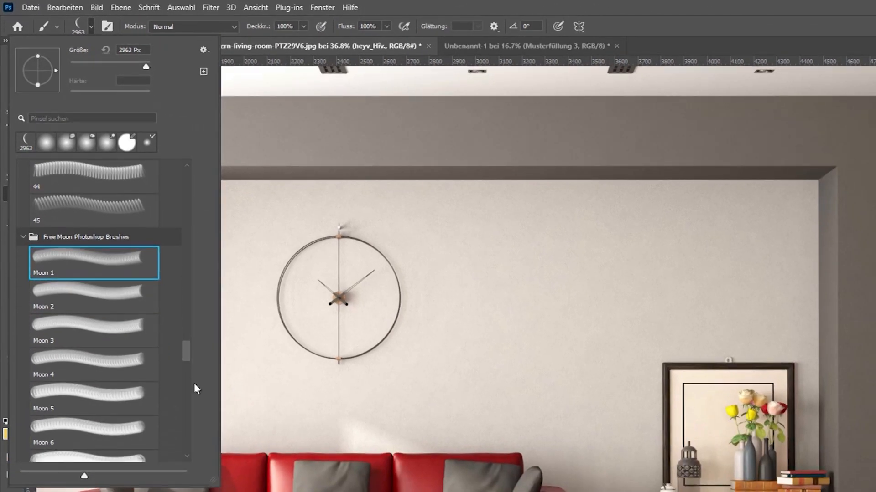
click(111, 336)
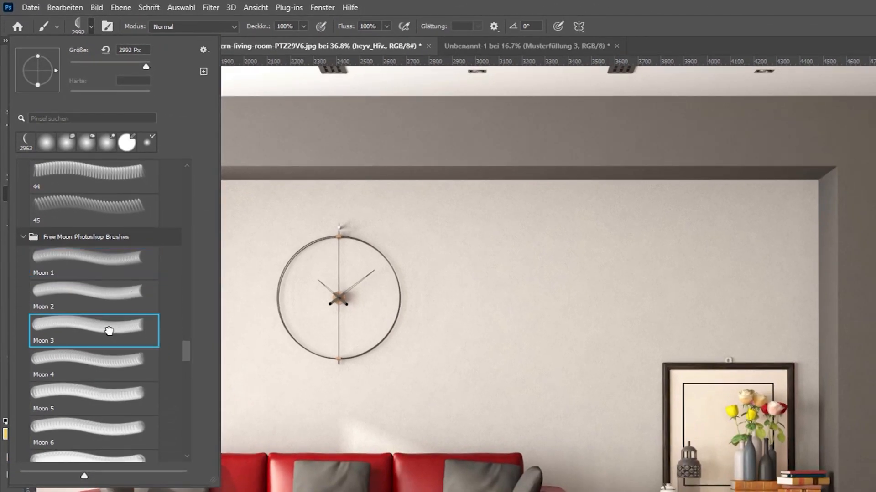
click(109, 367)
click(125, 397)
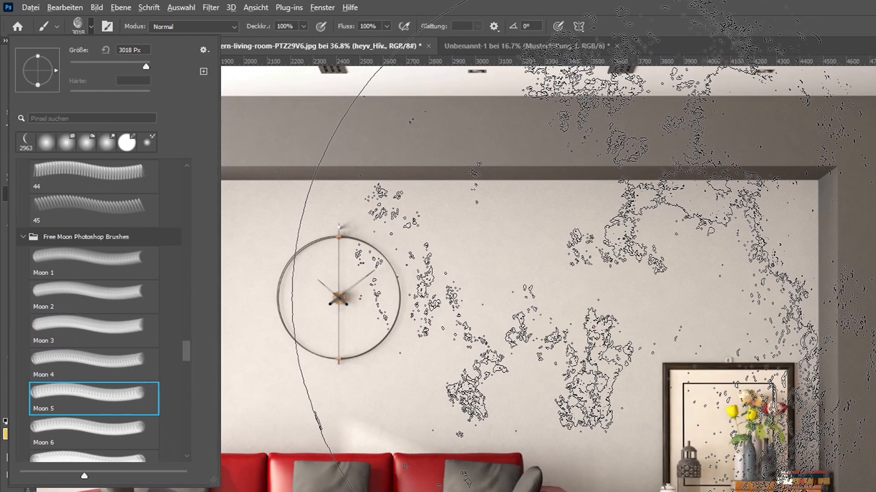
- Choose the Moon 6 brush from the Free Moon Photoshop Brushes set and set its size to 800 px
scroll(545, 296, down, 3)
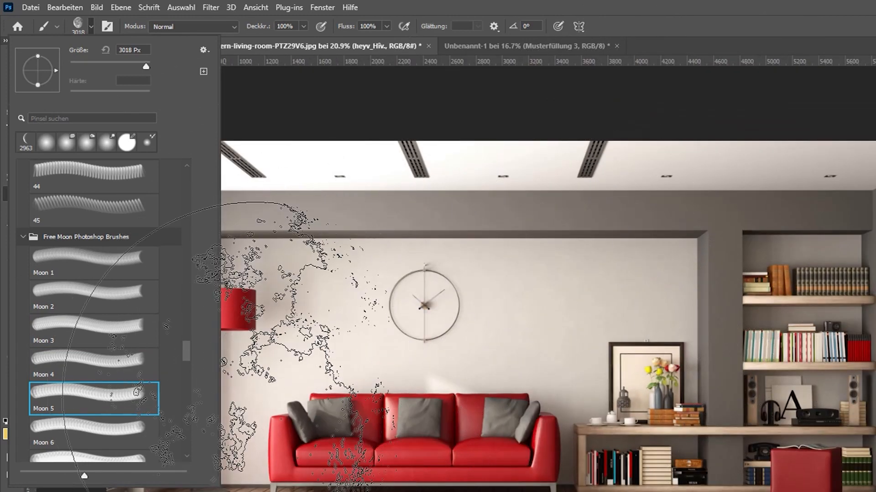
click(132, 428)
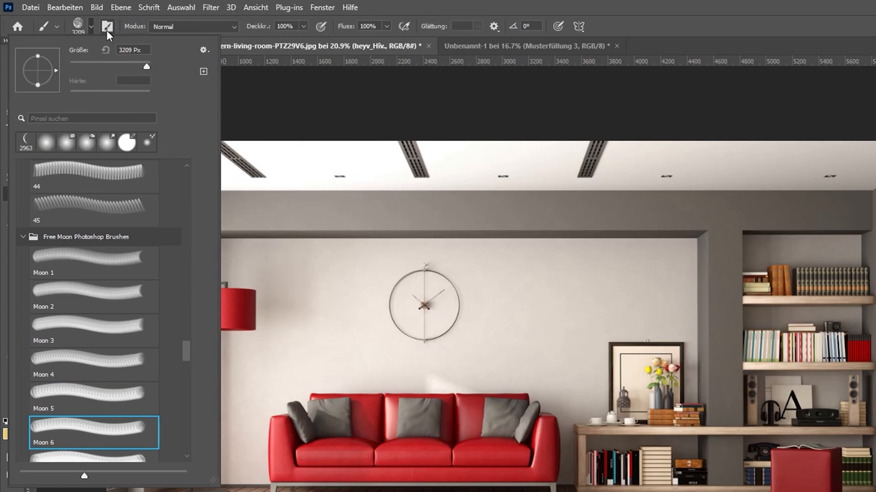
click(141, 64)
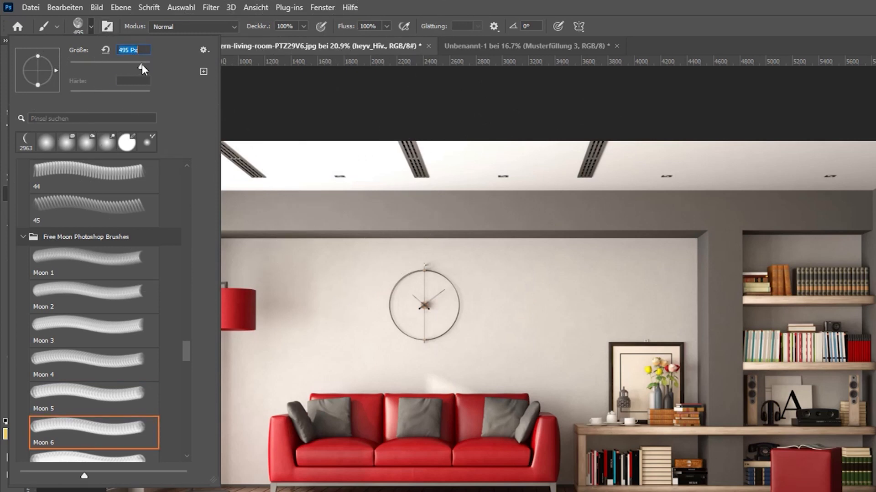
drag(146, 67, 145, 67)
click(144, 68)
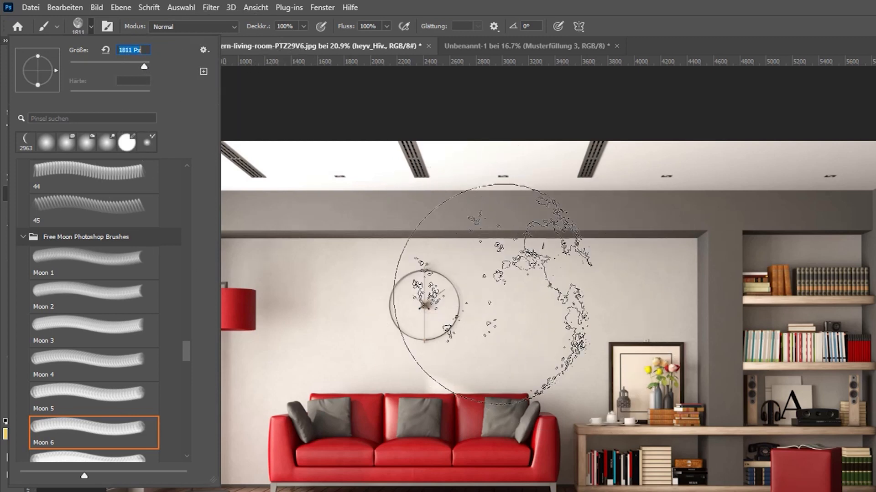
drag(143, 68, 142, 72)
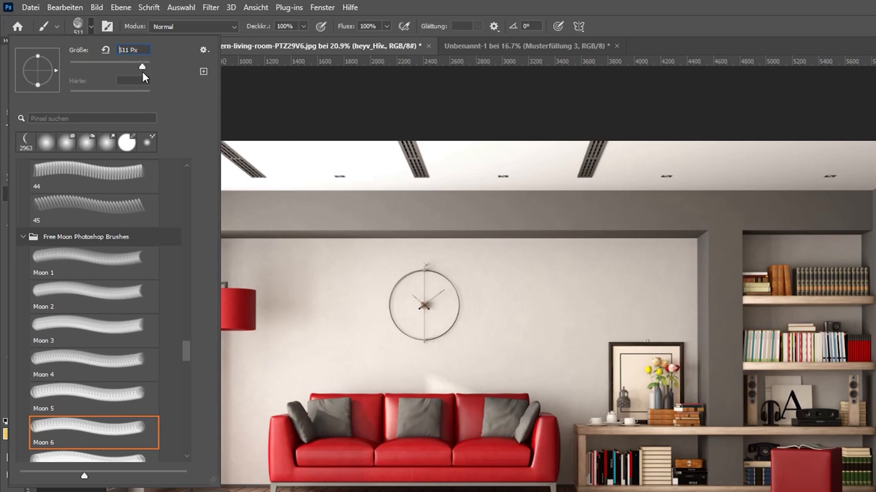
double_click(119, 50)
text(800)
key(Return)
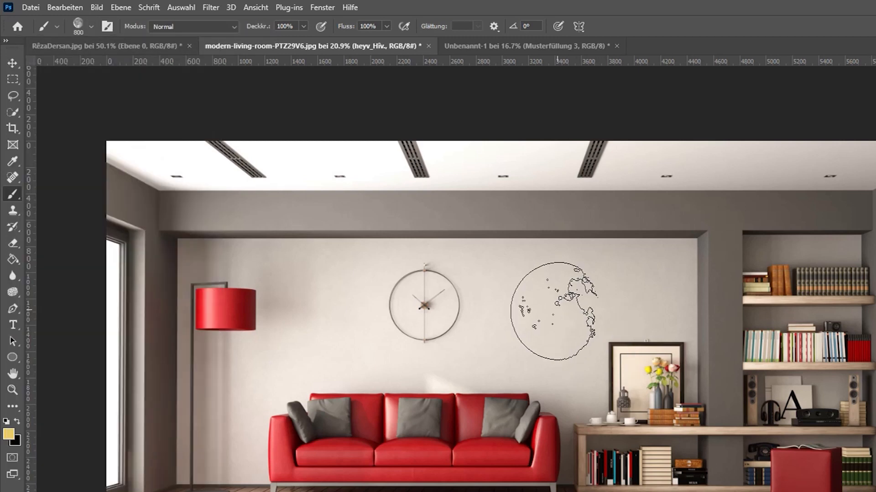
- Try stamping a yellow moon on the wall beside the clock, and revert to the state before the stamp
scroll(537, 304, up, 2)
scroll(540, 301, up, 3)
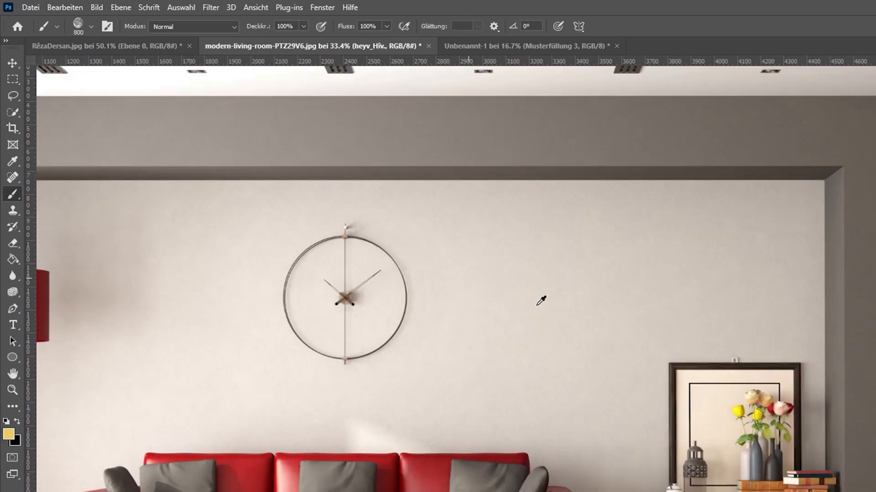
click(556, 319)
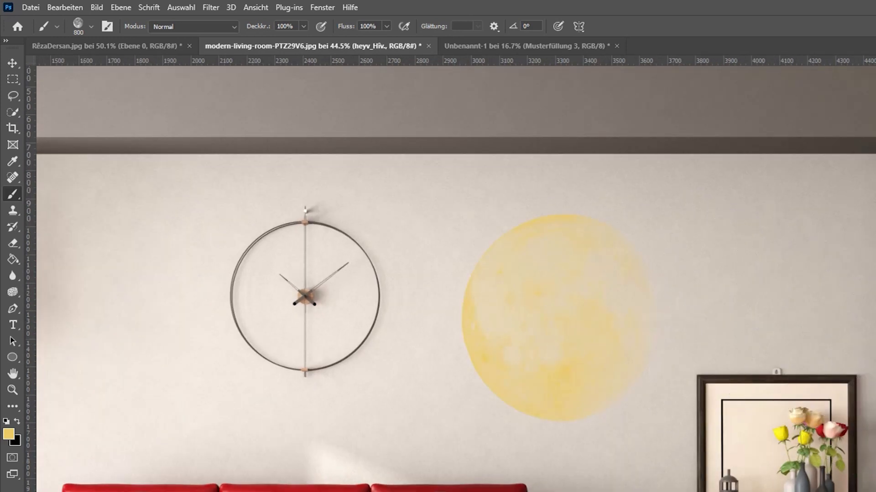
click(875, 54)
click(828, 380)
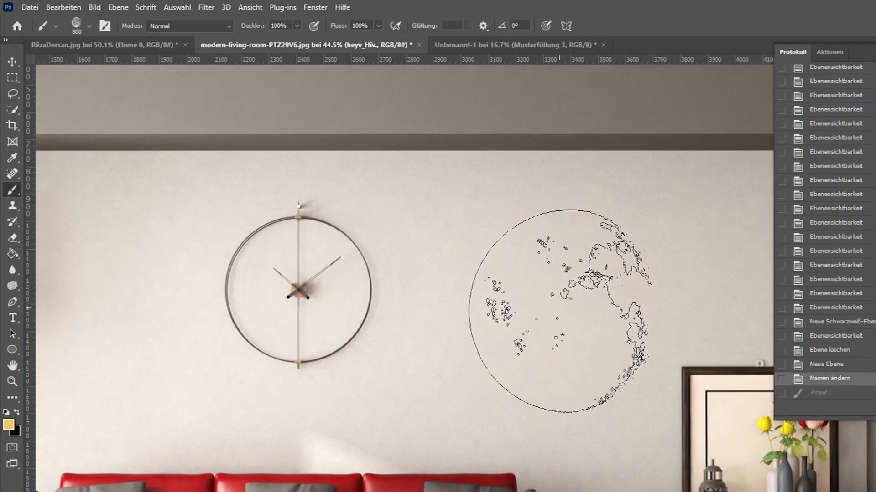
- Try stamping the moon in grey (H 28, S 2, B 57) beside the clock, and revert to the state before the stamp
click(8, 425)
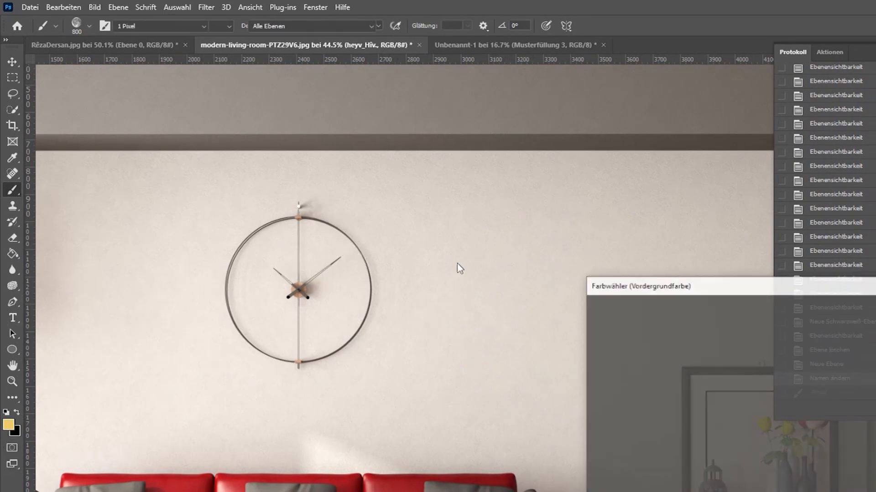
click(587, 178)
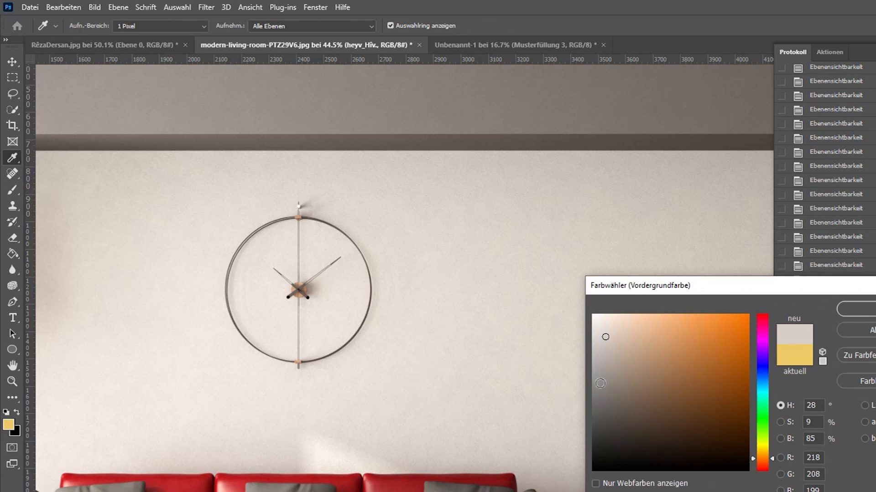
click(598, 363)
click(595, 381)
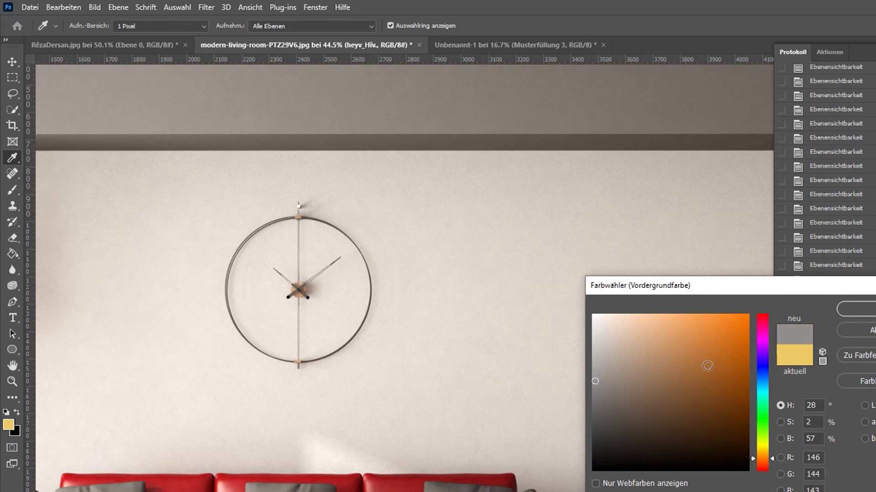
click(857, 309)
click(535, 296)
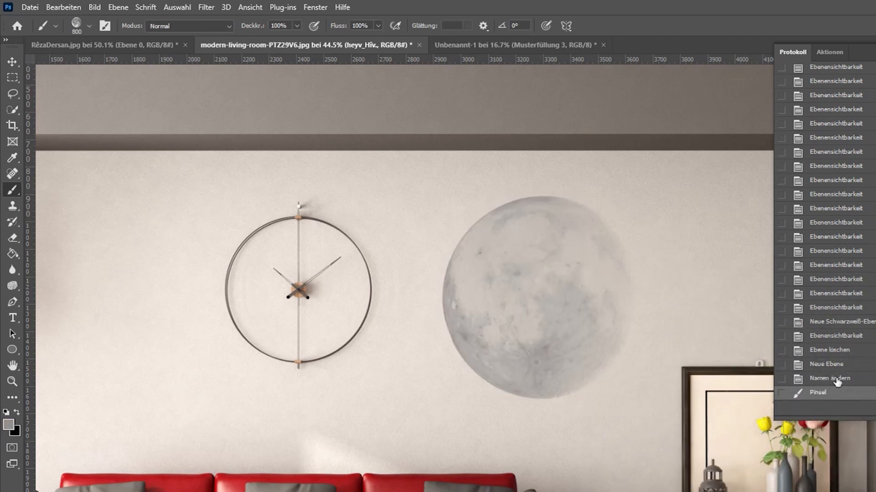
click(830, 379)
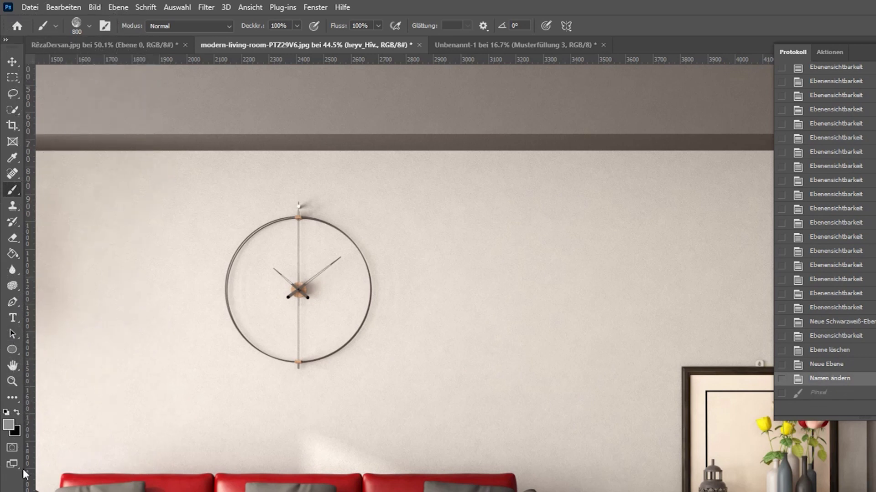
- Set the foreground colour to a slightly darker grey (H 28, S 2, B 54) and stamp one moon beside the clock
click(8, 426)
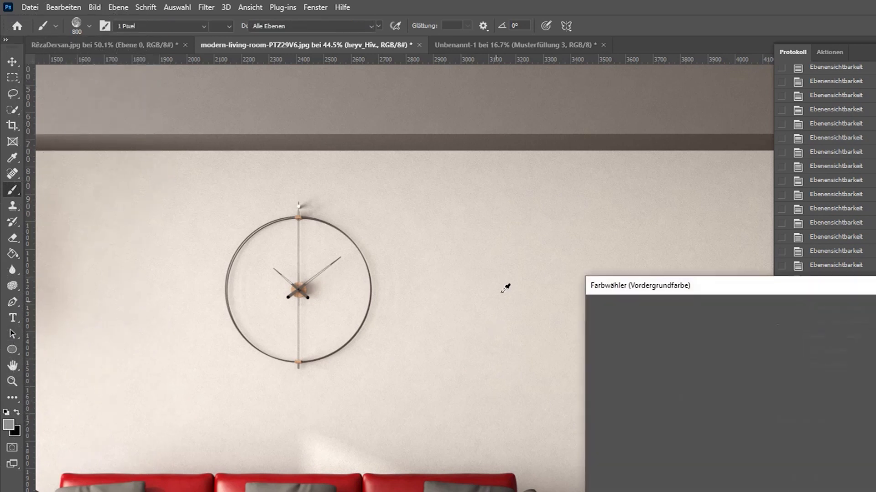
click(596, 390)
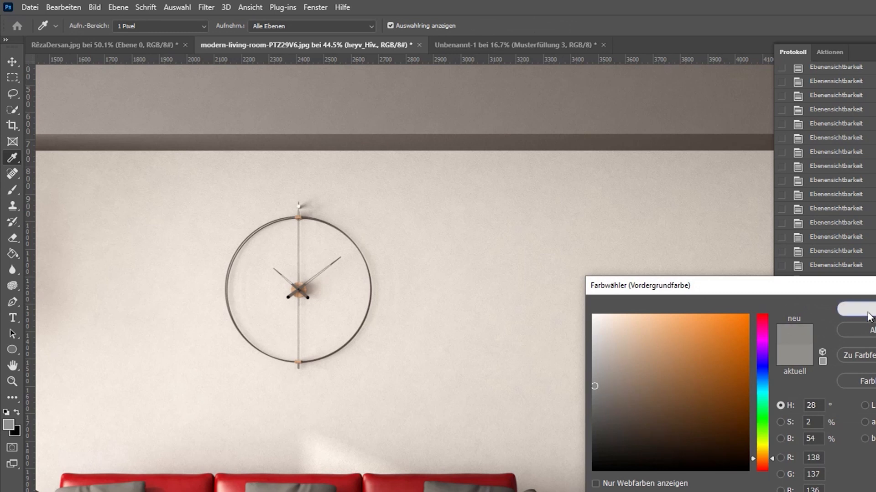
click(856, 309)
click(558, 285)
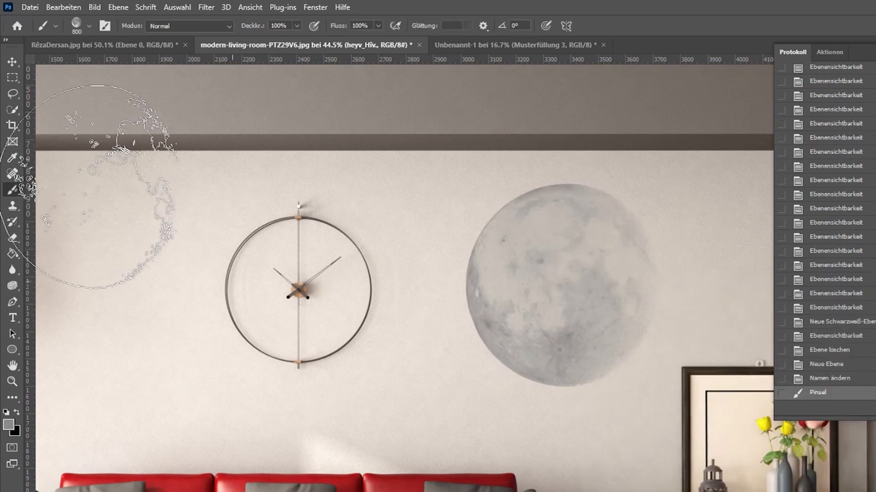
- Activate the Move tool, select the moon's layer on the canvas, and hide that layer
key(ctrl)
key(v)
click(562, 431)
scroll(551, 294, down, 5)
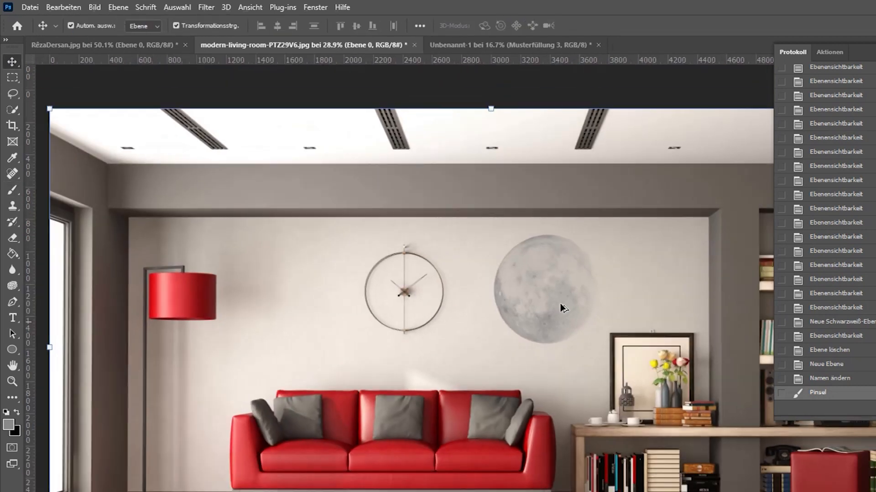
scroll(579, 356, up, 2)
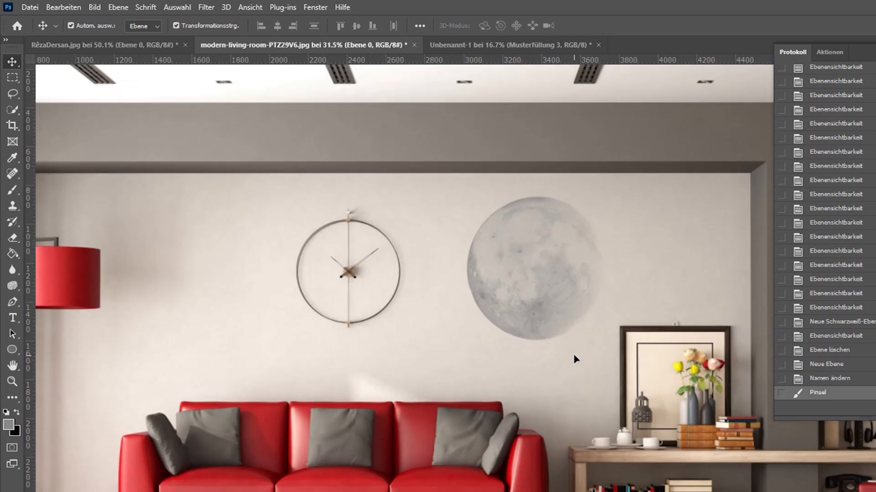
scroll(574, 354, up, 3)
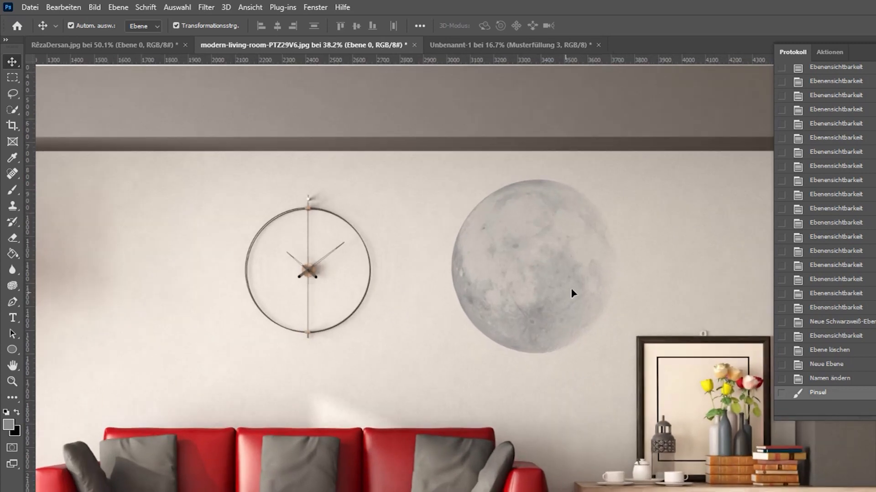
click(543, 272)
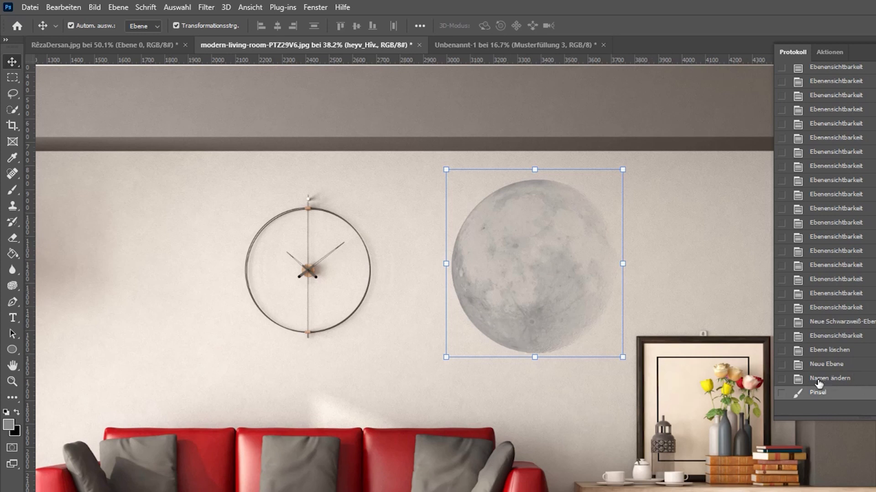
key(ctrl+comma)
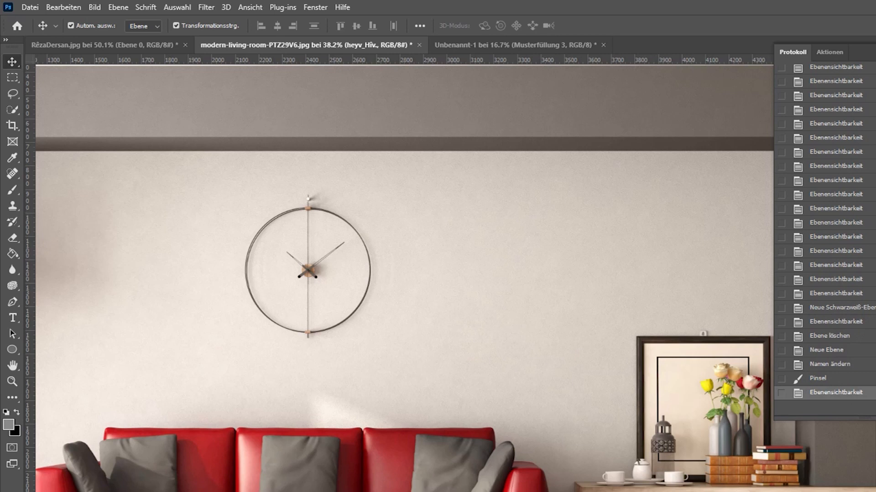
scroll(609, 300, down, 2)
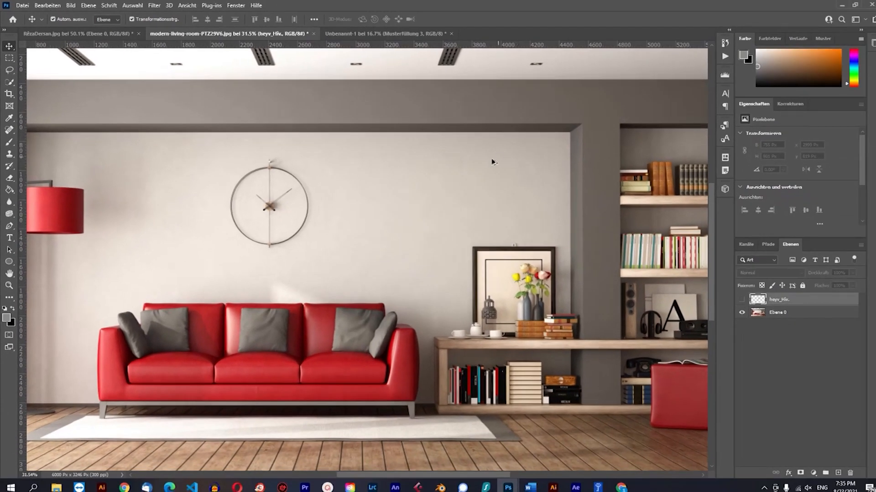
scroll(521, 175, up, 2)
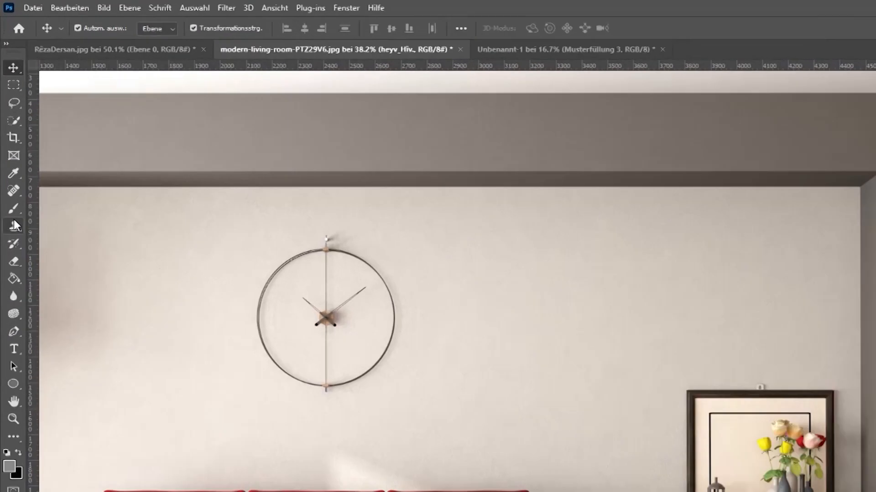
- Activate the Brush tool again and choose brush 43 from the brush presets
click(9, 142)
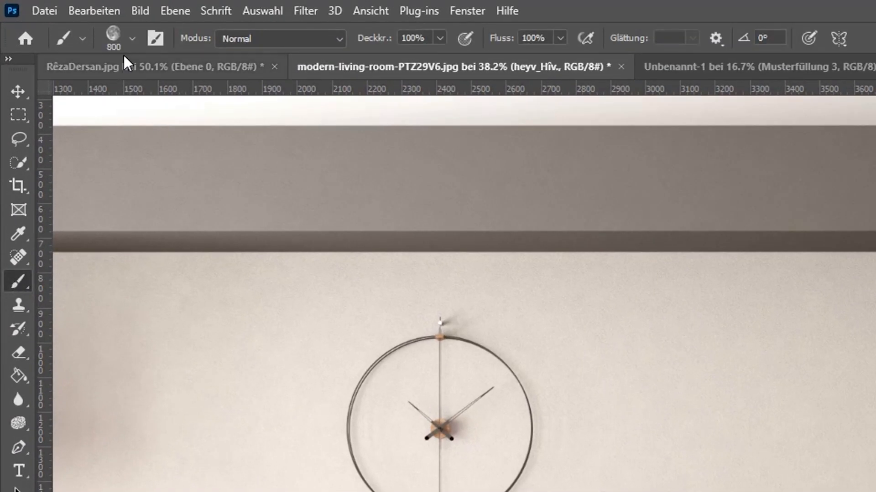
click(132, 39)
scroll(170, 399, up, 3)
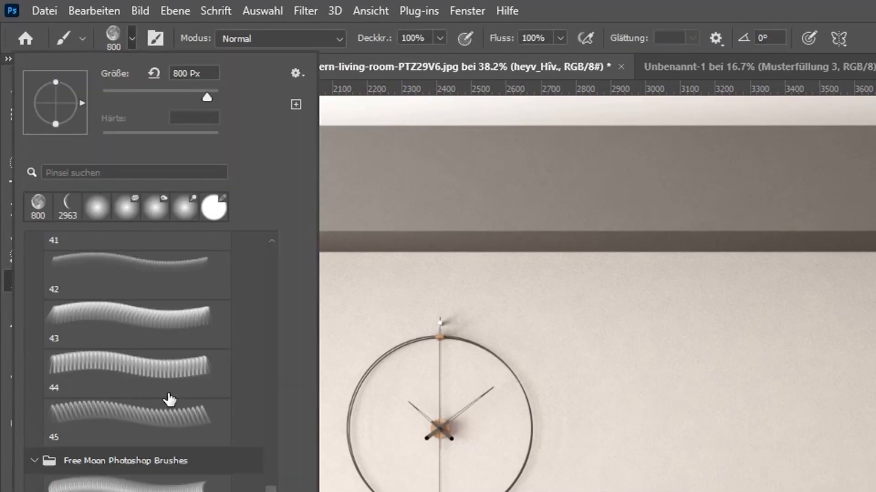
scroll(169, 400, up, 2)
click(164, 403)
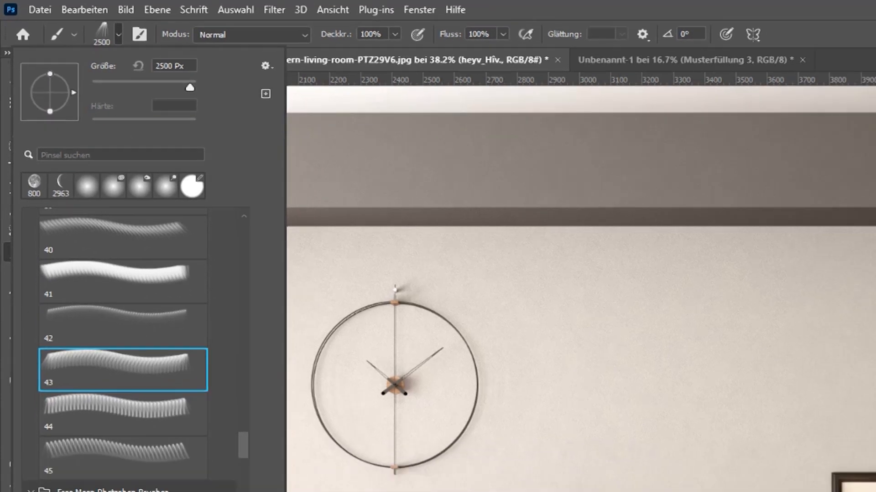
- Show the heyv_Hîv layer briefly, hide it again, and add a visible empty layer above it
click(834, 337)
click(785, 318)
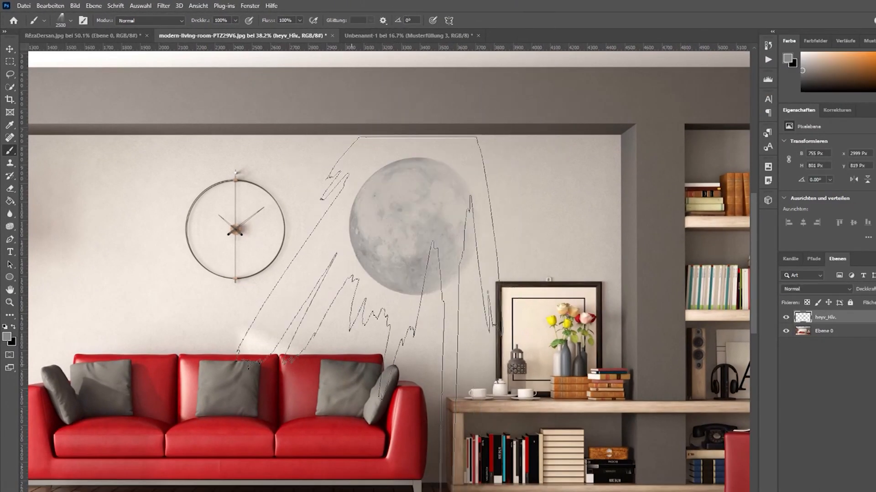
click(785, 318)
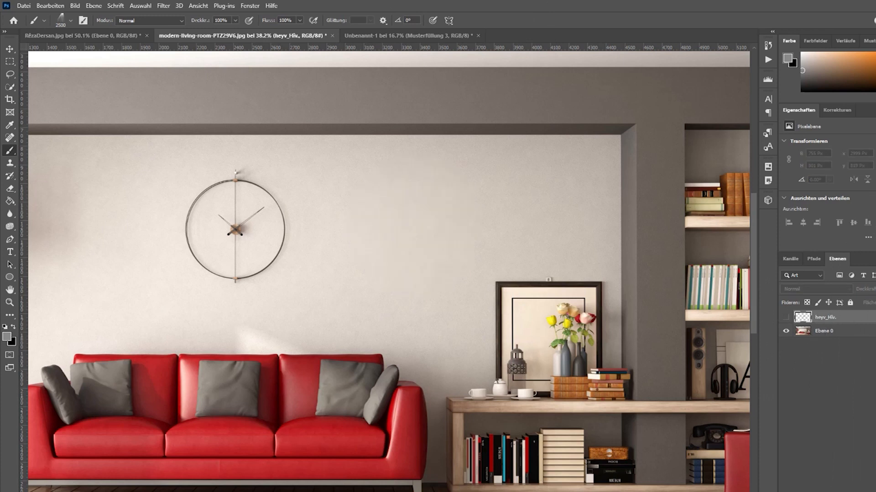
key(ctrl+shift+alt+n)
click(785, 318)
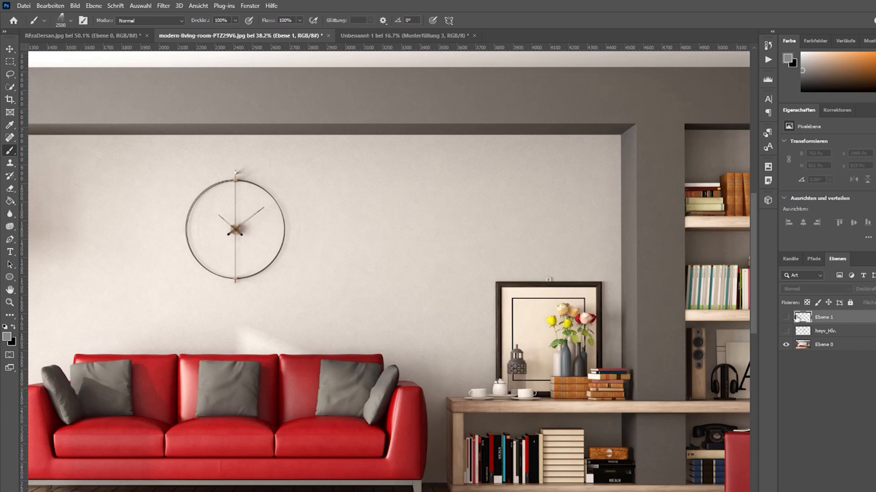
click(785, 318)
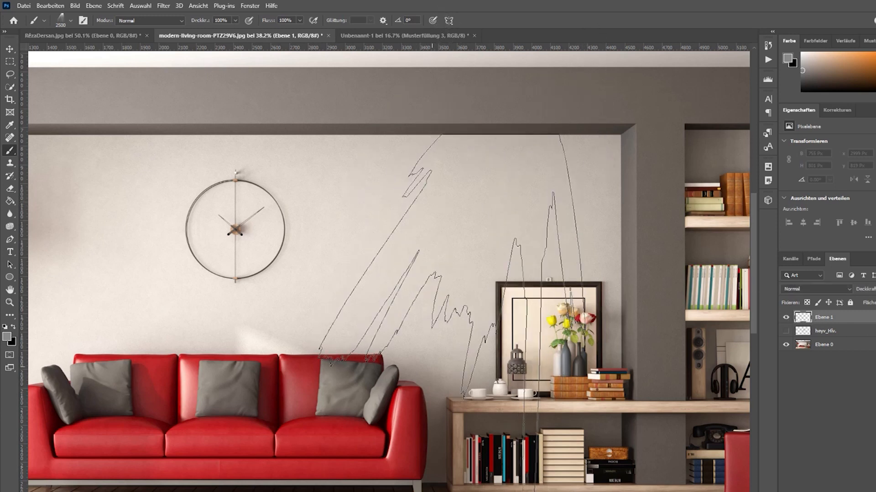
- Set the size of brush 43 to 1300 px
click(64, 19)
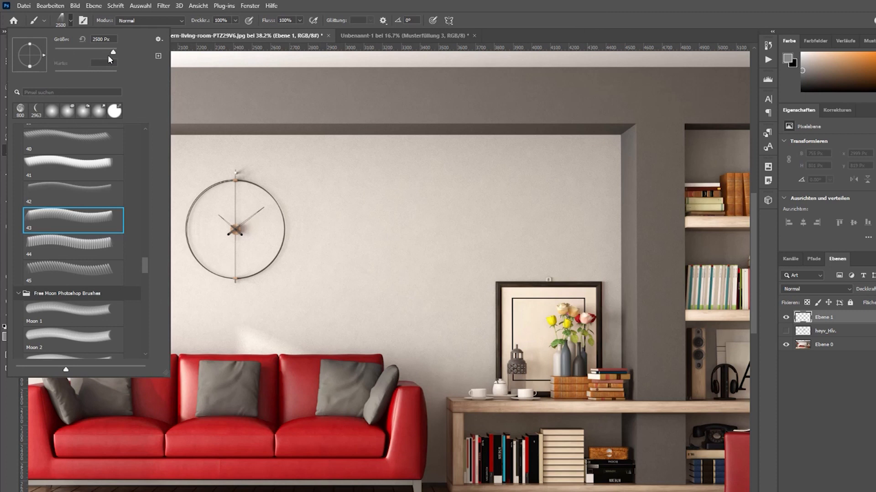
drag(113, 55, 112, 54)
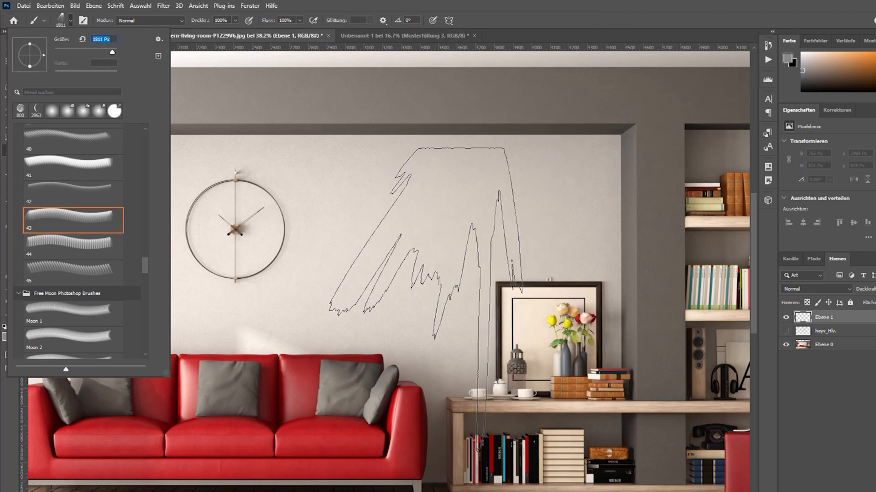
click(103, 39)
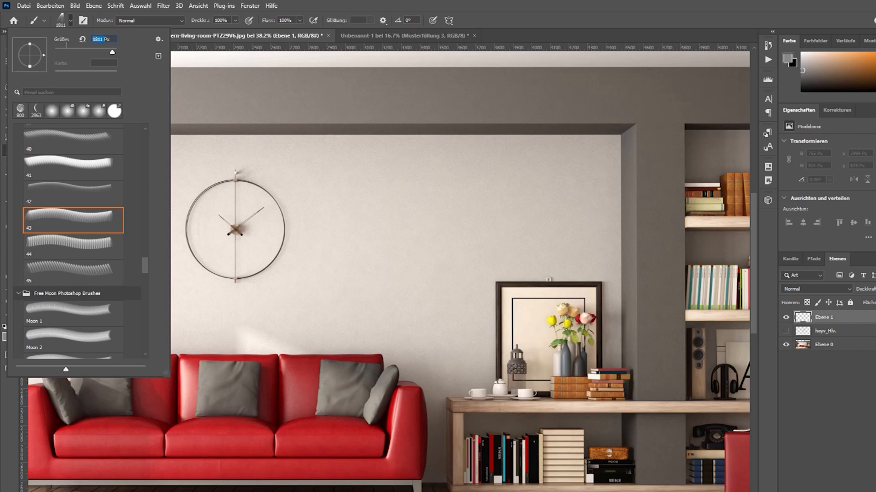
text(1300)
key(Return)
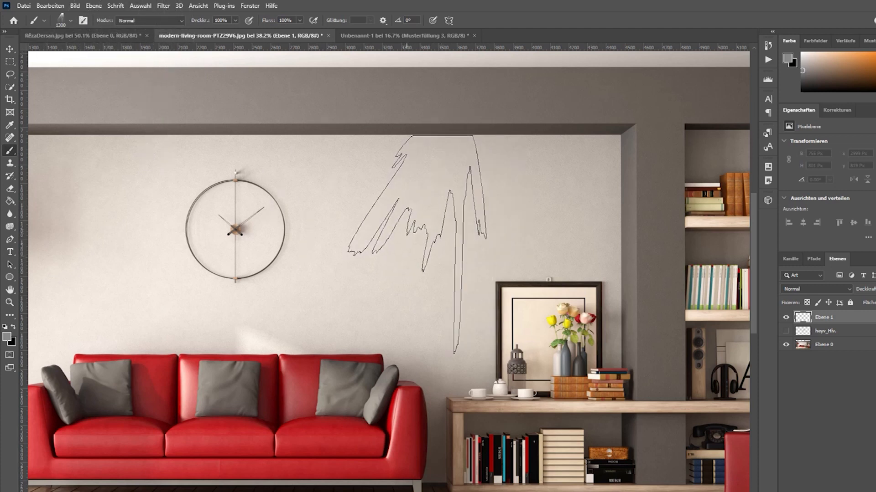
- Stamp grey light rays once with brush 43 on the wall above the sideboard and activate the Move tool
click(405, 246)
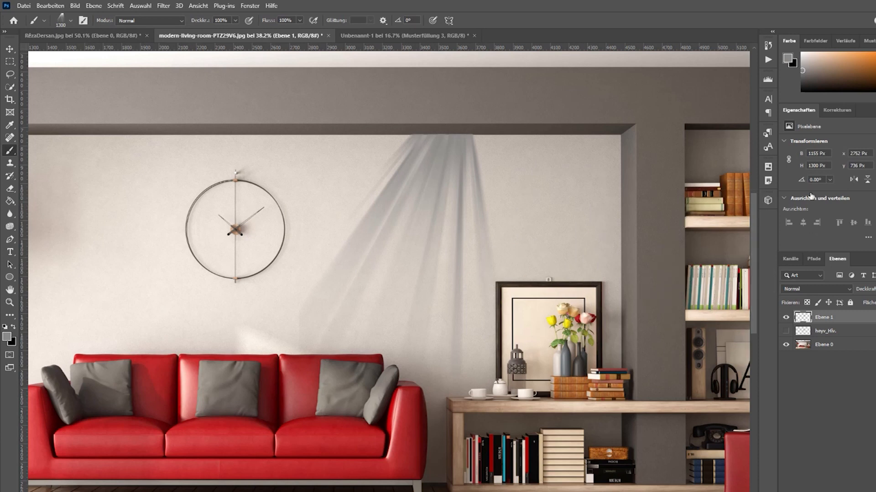
mouse_move(438, 138)
mouse_down()
mouse_move(449, 228)
mouse_move(387, 271)
mouse_move(319, 253)
mouse_move(378, 138)
mouse_up()
mouse_move(410, 205)
mouse_down()
mouse_move(118, 137)
mouse_move(524, 205)
mouse_up()
key(ctrl+d)
click(10, 49)
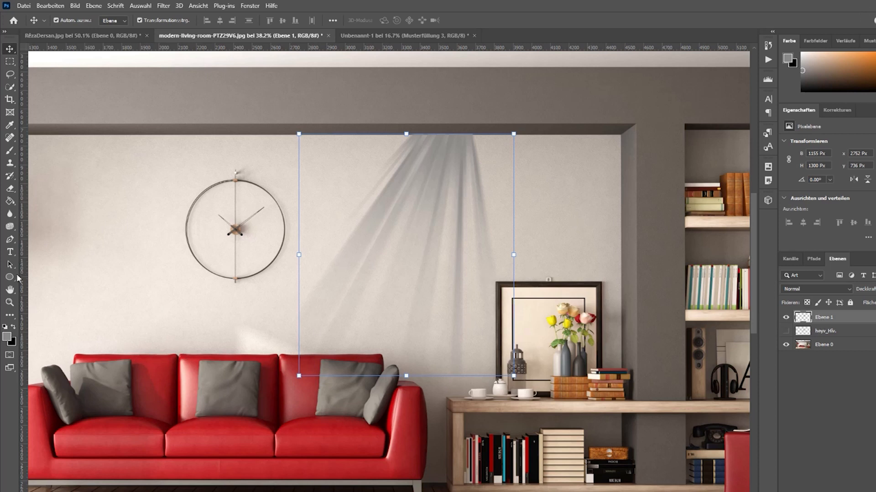
- Set the foreground colour to the near-white fdfcfb
click(8, 339)
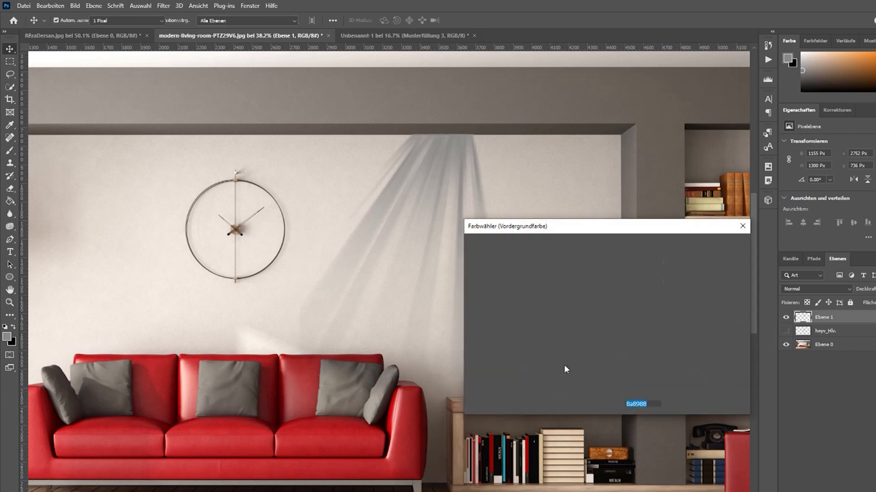
click(472, 251)
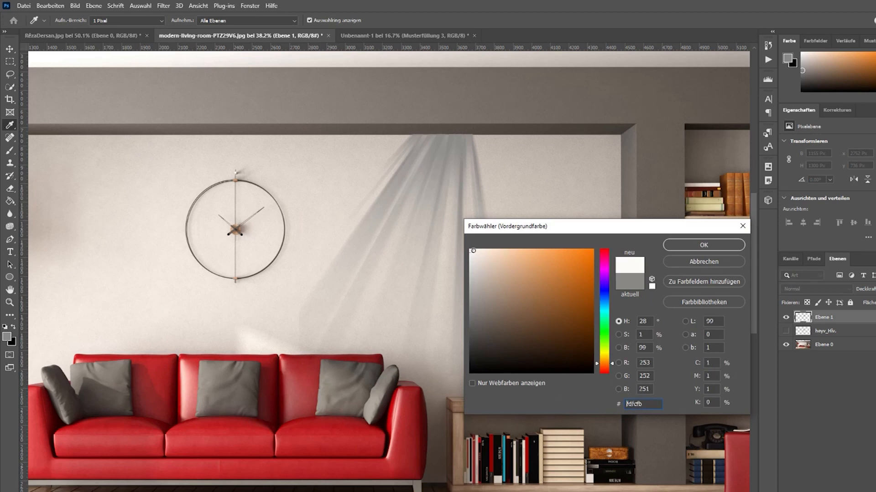
click(727, 245)
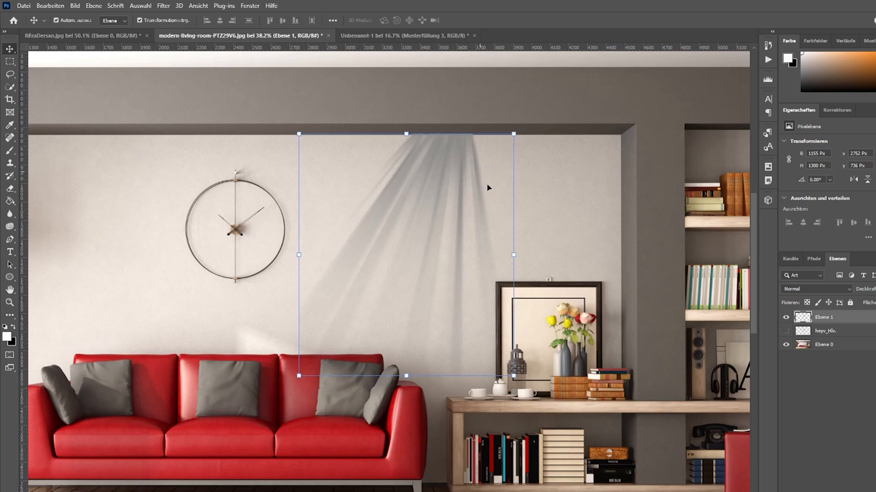
- Delete the layer with the grey rays, activate the Brush tool, and add a new empty layer
key(Delete)
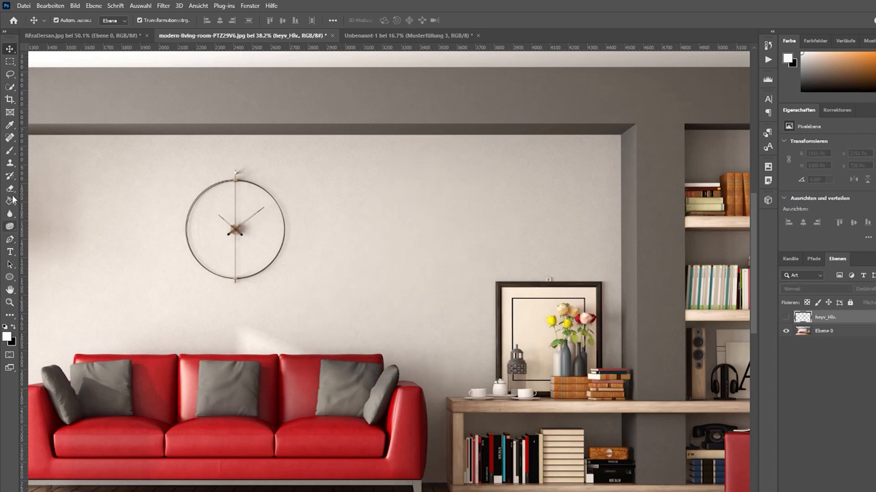
click(10, 150)
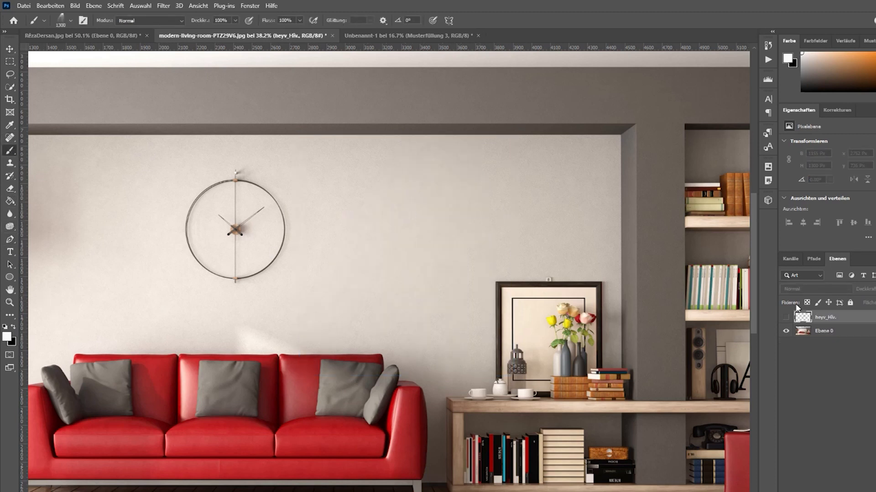
key(ctrl+shift+alt+n)
- Stamp near-white light rays once on the wall between clock and picture frame, check their bounds with the Move tool, and return to the Brush tool
mouse_move(388, 155)
mouse_down()
mouse_move(365, 253)
mouse_move(441, 190)
mouse_move(474, 233)
mouse_up()
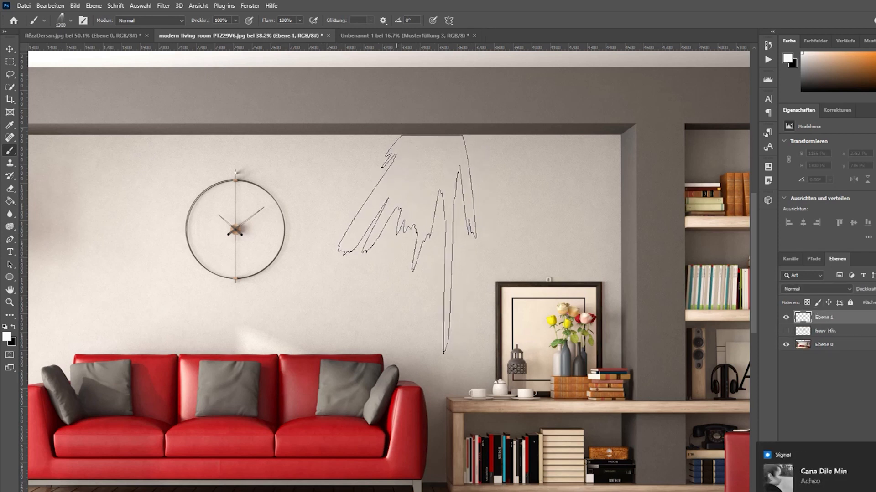
click(408, 244)
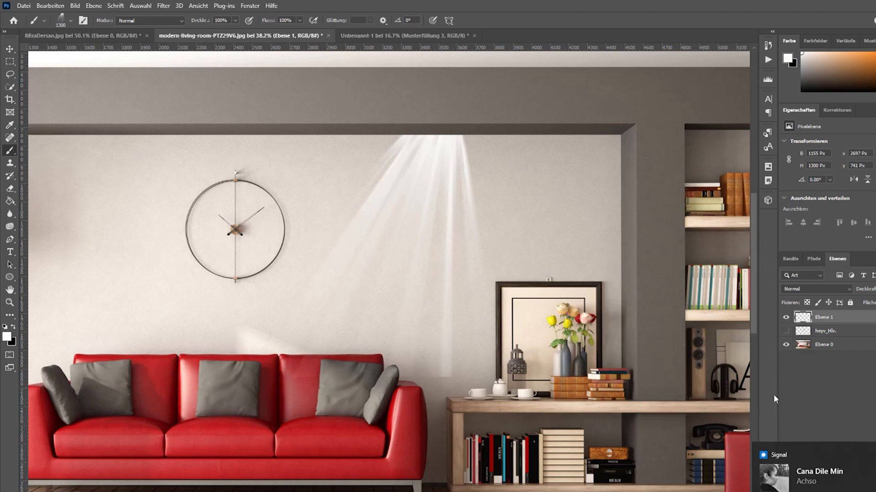
ctrl+click(803, 317)
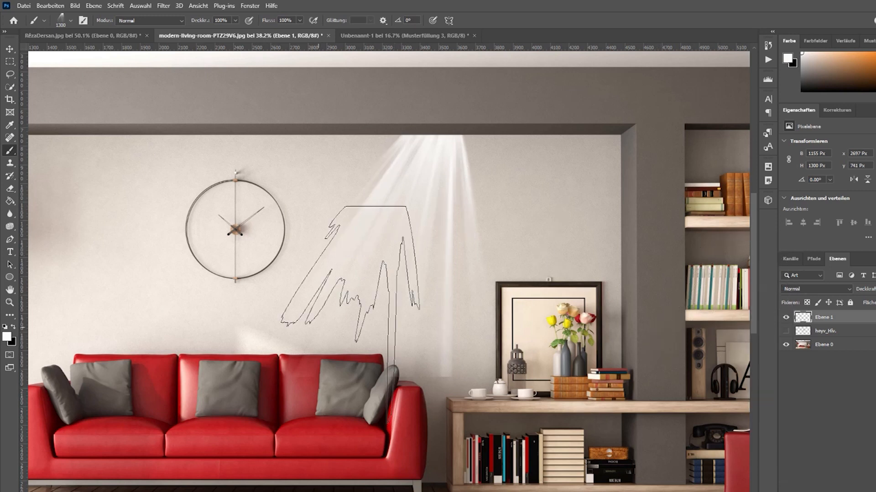
click(9, 48)
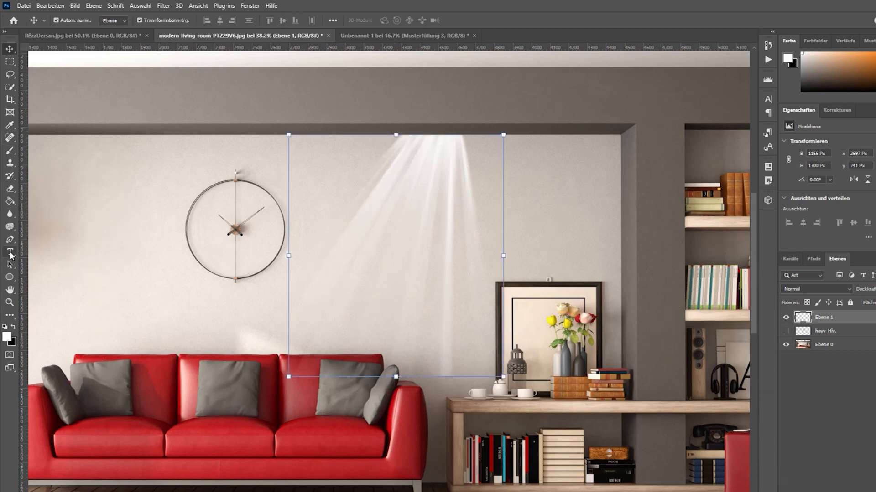
click(10, 151)
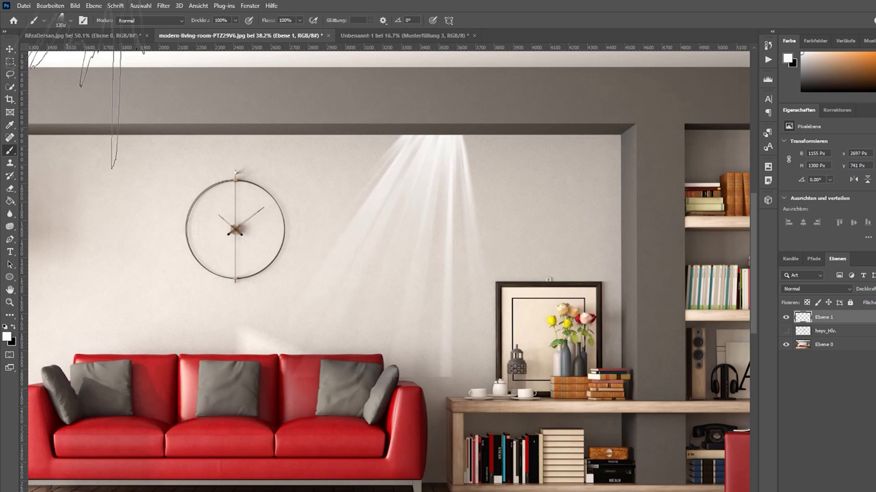
- Try stamping brush 41 at 2500 px over the sofa and clock, and revert the stroke through the history
click(64, 21)
click(76, 164)
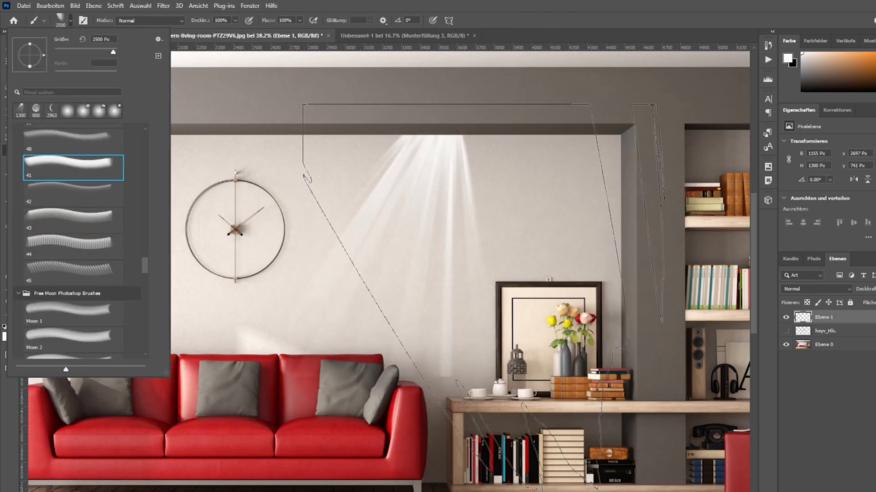
scroll(482, 297, down, 5)
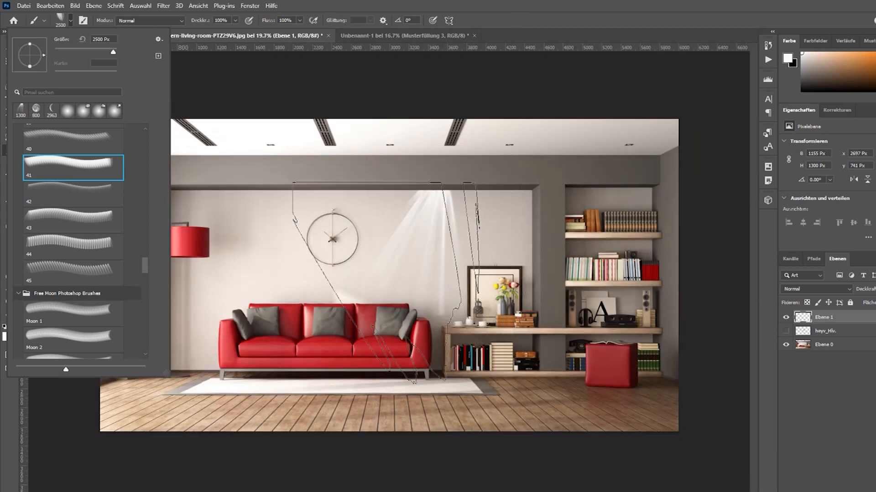
click(288, 291)
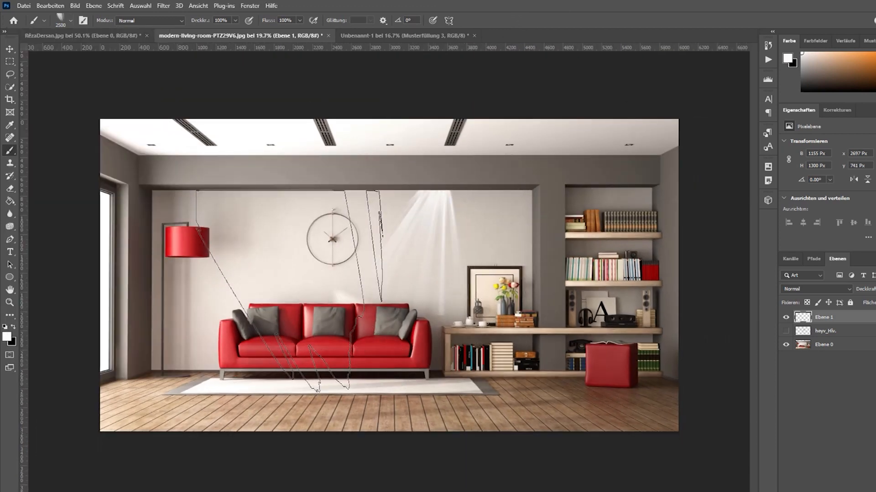
click(288, 291)
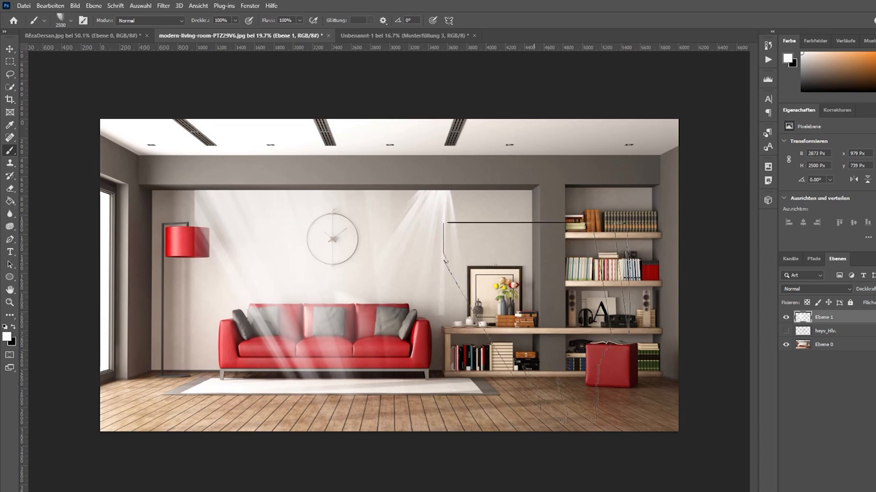
click(768, 45)
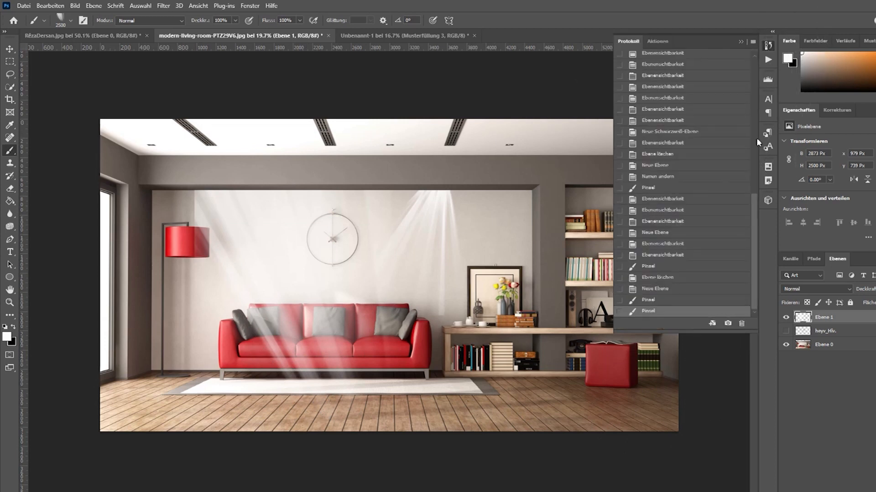
click(656, 302)
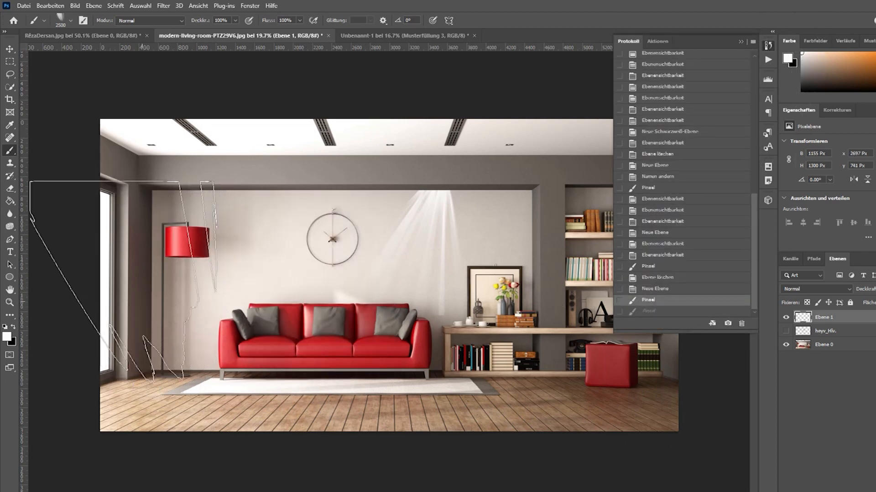
- Try stamping brush 41 twice beside the window, and revert each stroke through the history
click(108, 309)
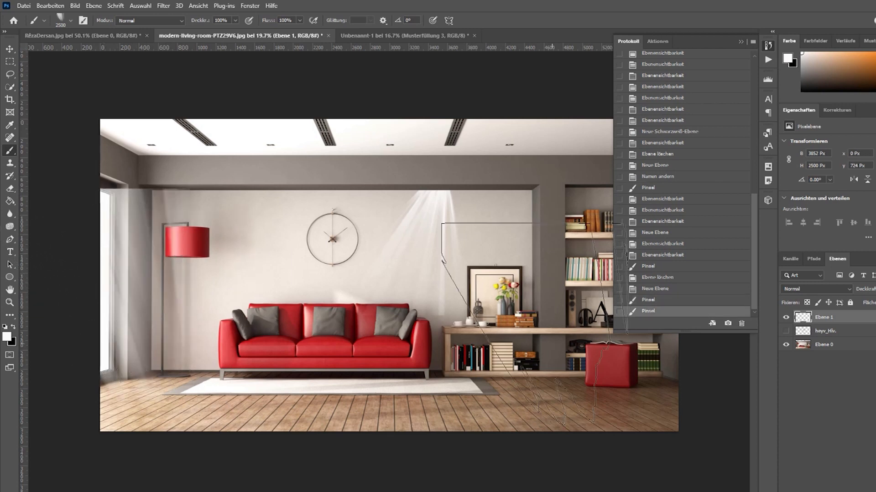
click(649, 300)
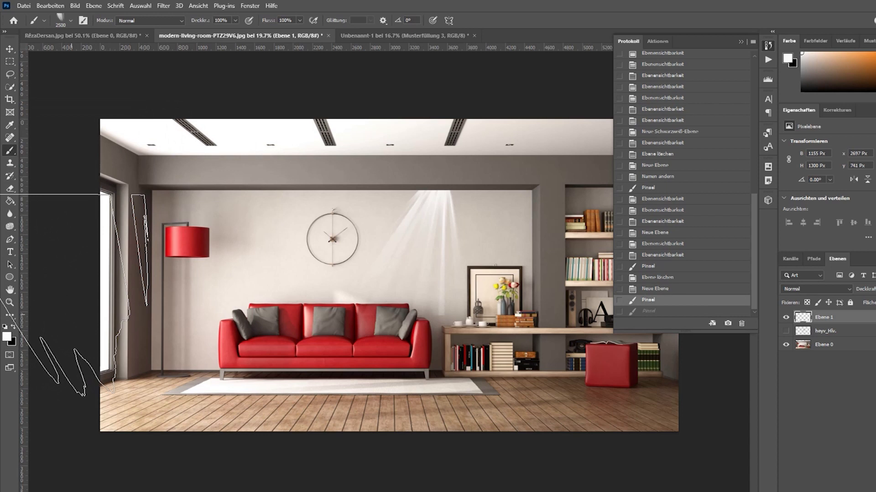
click(72, 315)
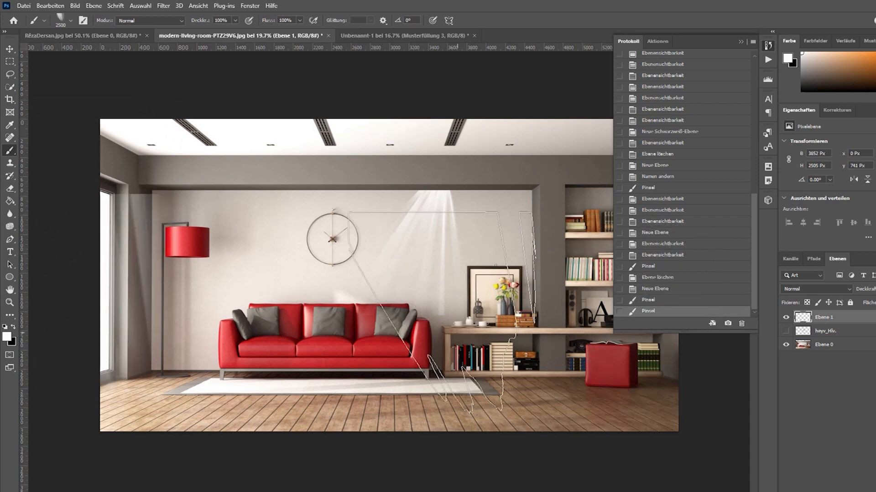
key(ctrl+minus)
click(670, 300)
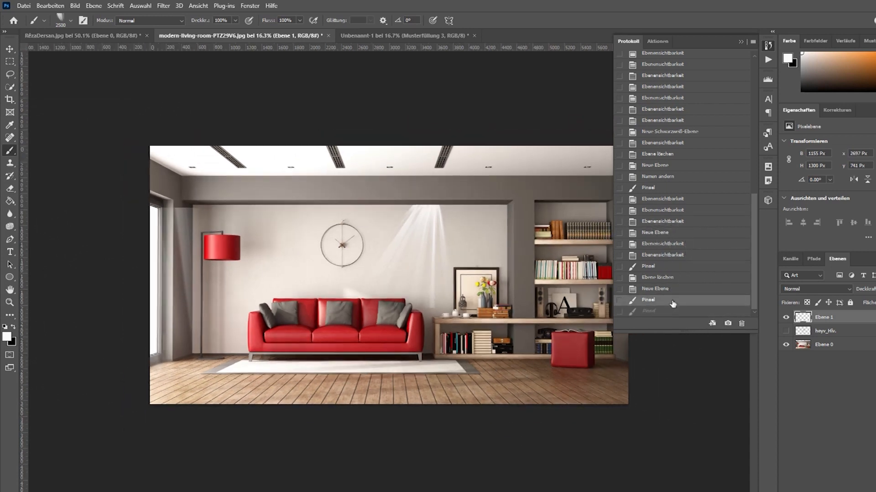
- Try the brush presets 39 and 37, and set the size of brush 37 to 2520 px
click(64, 20)
scroll(76, 165, up, 2)
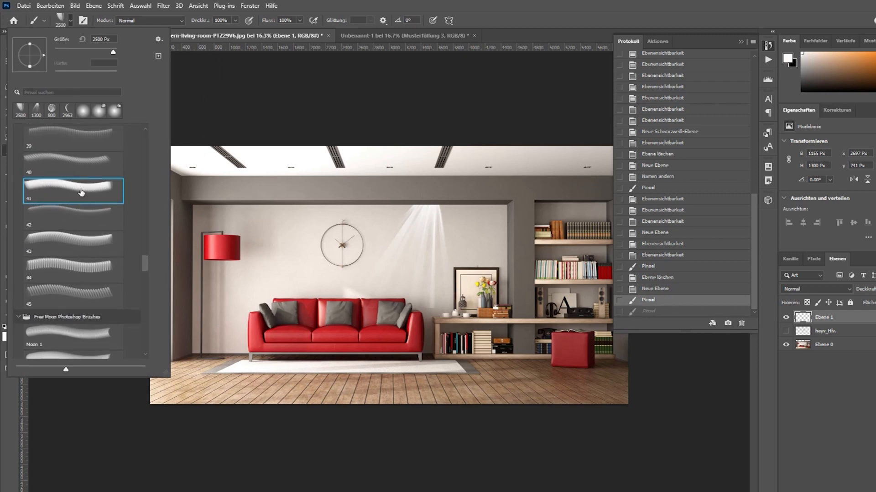
scroll(76, 165, up, 1)
click(74, 180)
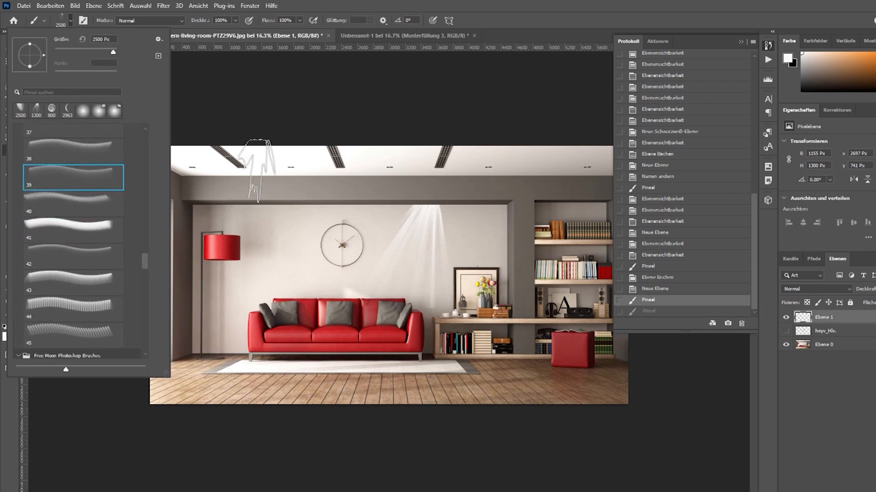
scroll(75, 196, up, 3)
click(88, 197)
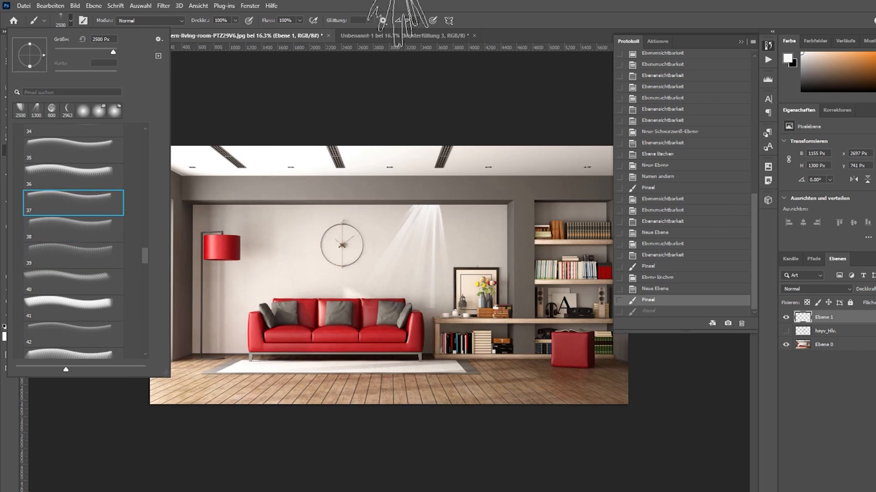
click(111, 54)
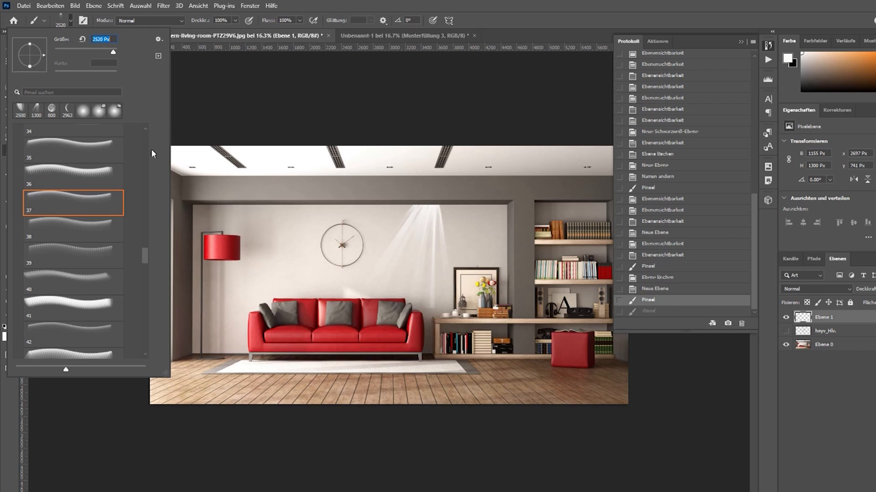
- Choose brush 34 at 2500 px and stamp near-white light rays on the wall between the floor lamp and the clock
click(69, 22)
click(69, 21)
scroll(70, 170, up, 1)
click(70, 169)
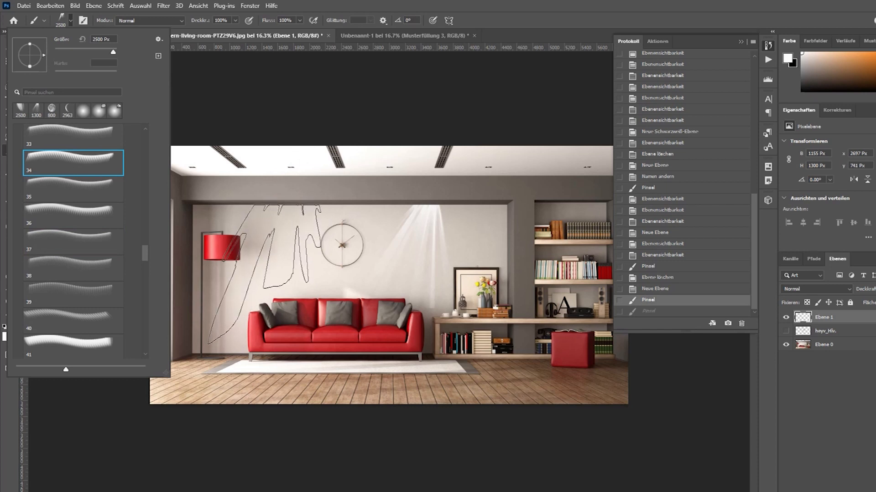
click(269, 274)
click(269, 274)
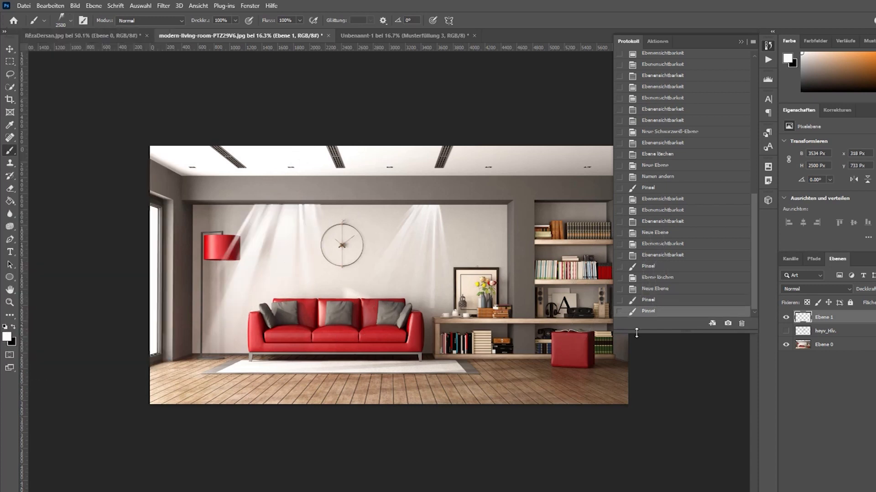
- Activate the Move tool, enlarge the view of the light rays, and close the history
click(11, 48)
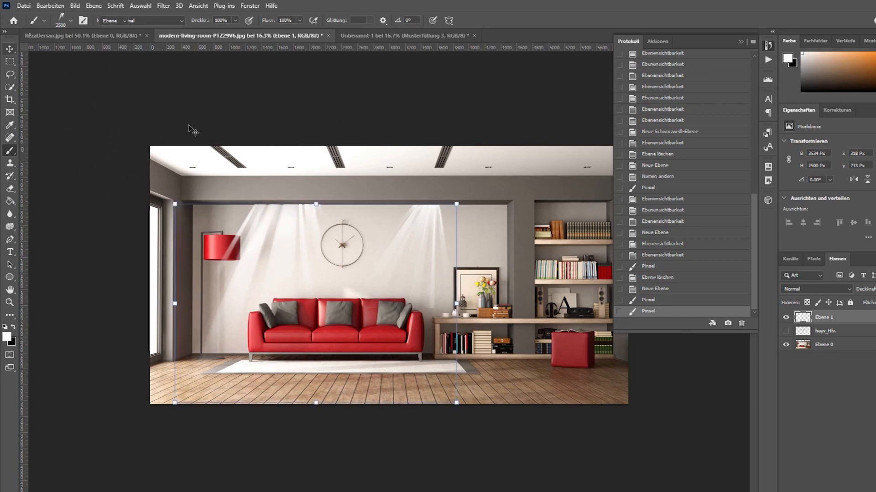
scroll(432, 334, up, 3)
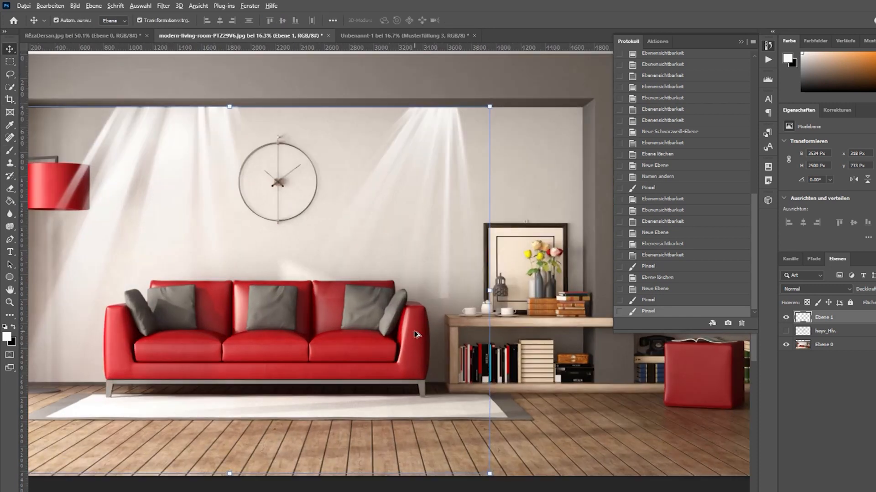
click(741, 42)
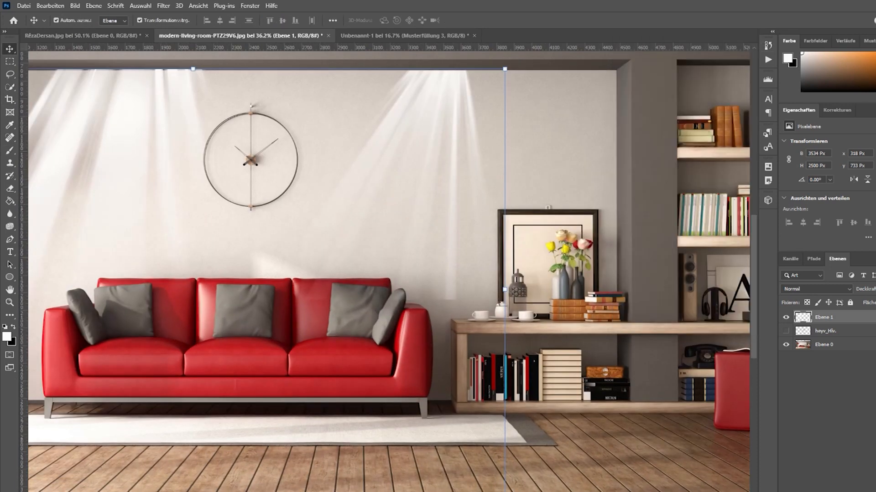
- Move the light-ray layer Ebene 1 below the photo layer Ebene 0, and select the hidden heyv_Hîv layer
click(839, 405)
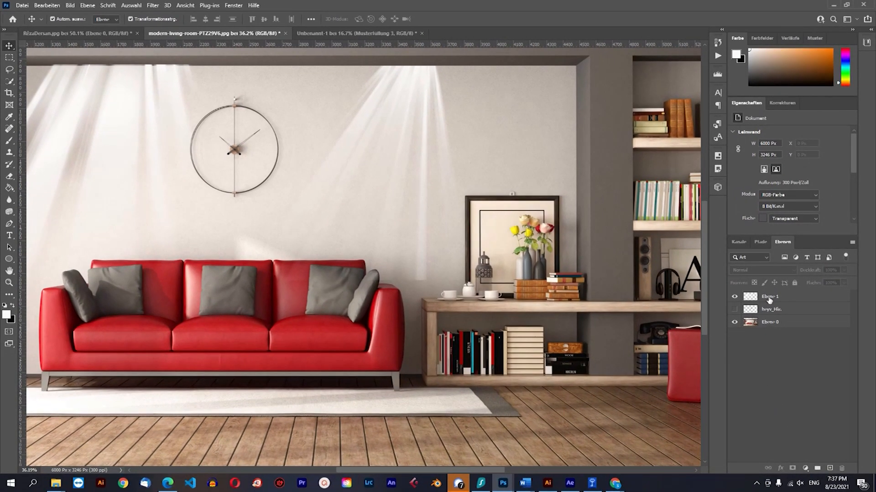
drag(770, 300, 793, 331)
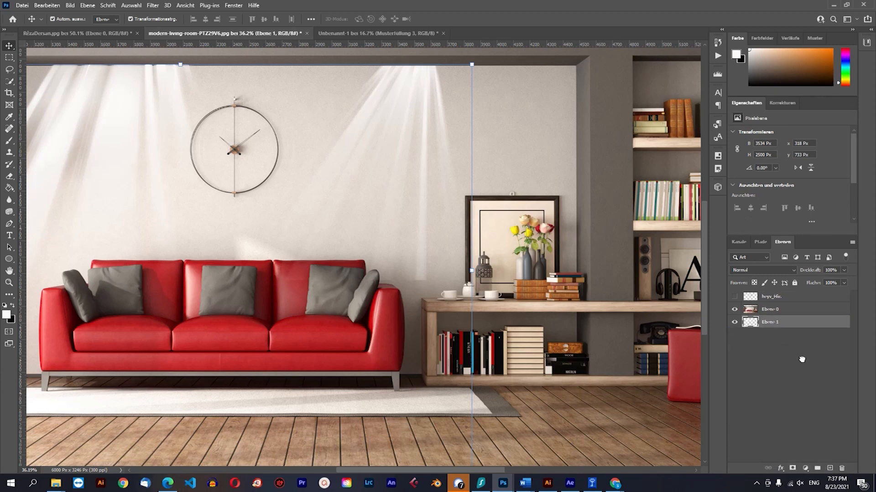
click(833, 437)
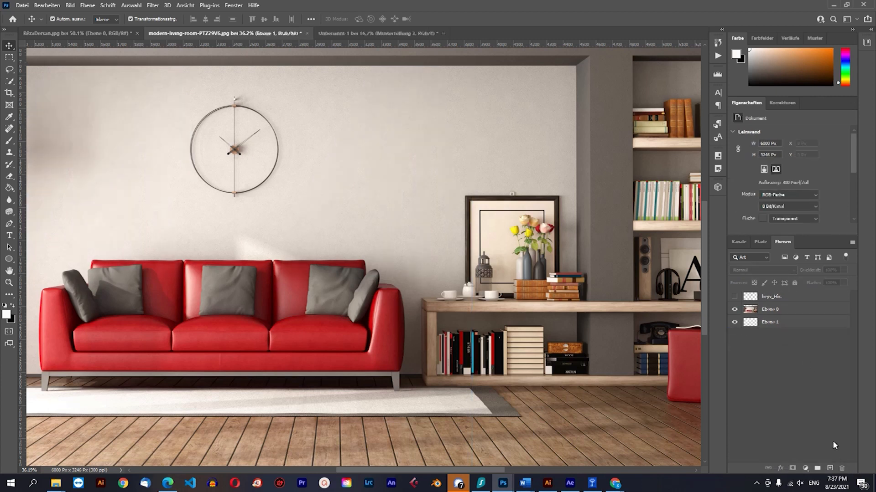
click(775, 297)
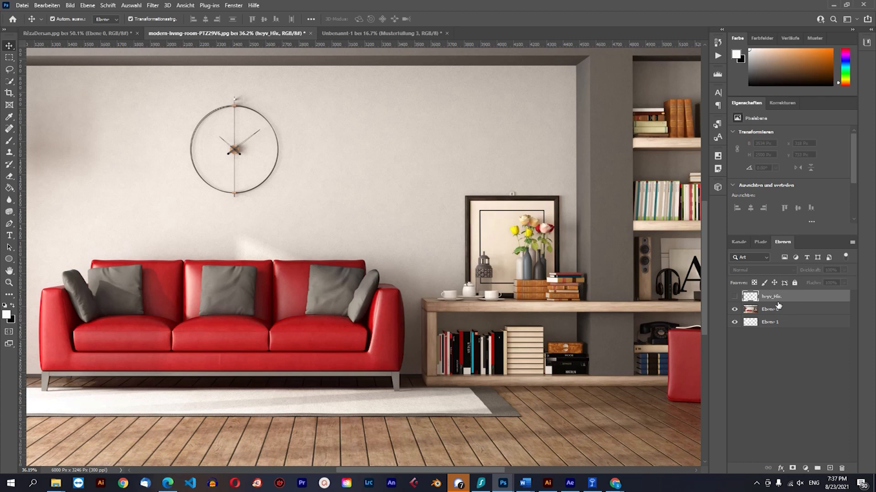
- Switch to the RêzaDersan.jpg document and view the layer options of the Koma nûçeyan group
click(98, 34)
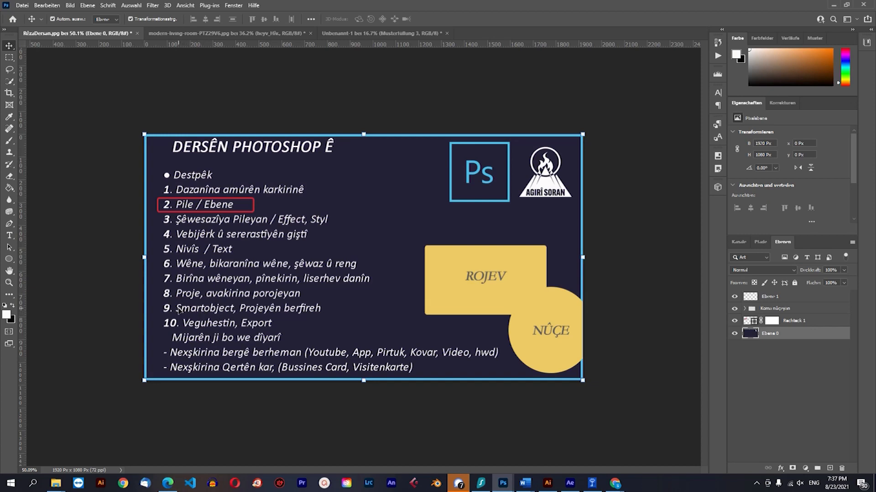
click(797, 321)
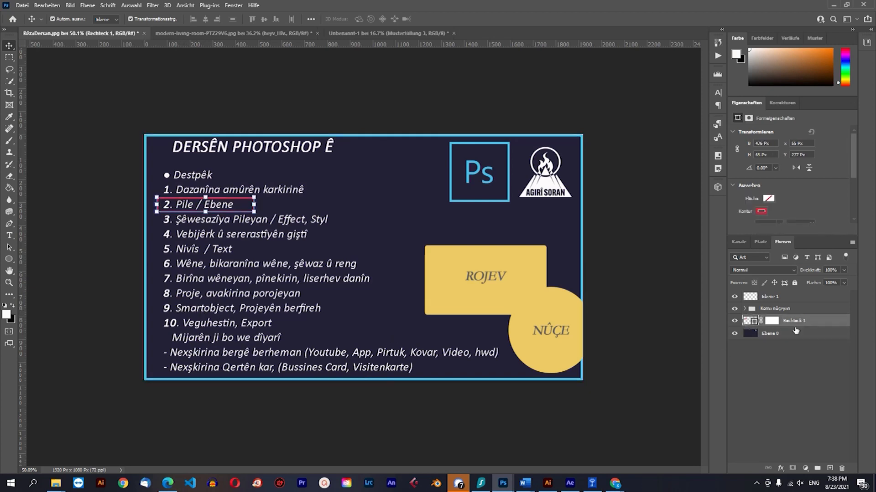
click(769, 311)
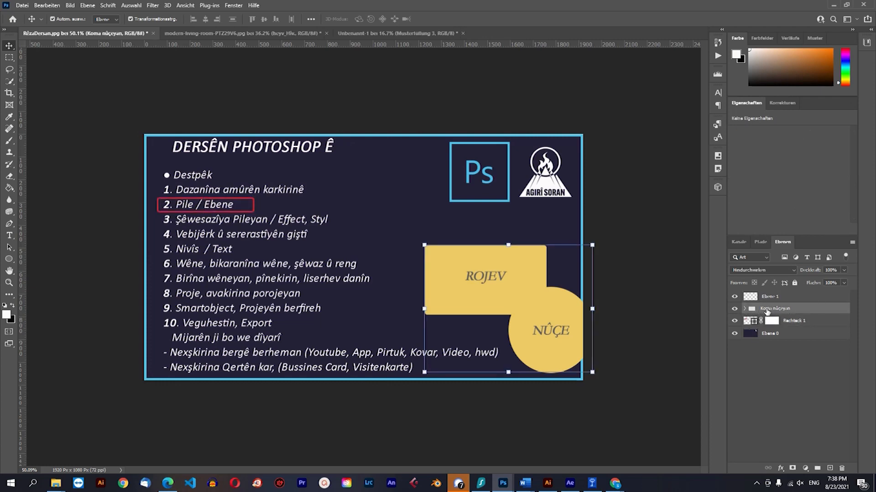
right_click(792, 310)
click(801, 314)
- Create an artboard from the Rechteck 1 layer and select the layers inside it, ending on Ebene 0
click(790, 326)
right_click(791, 327)
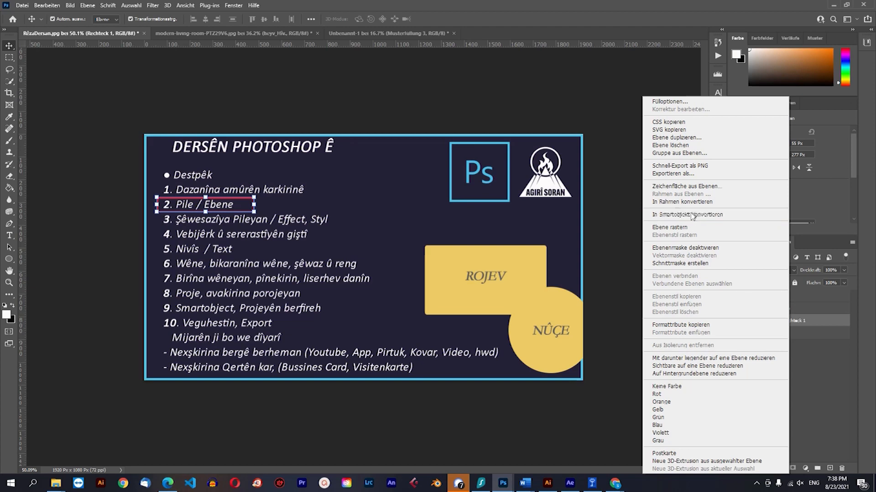
click(685, 187)
click(498, 143)
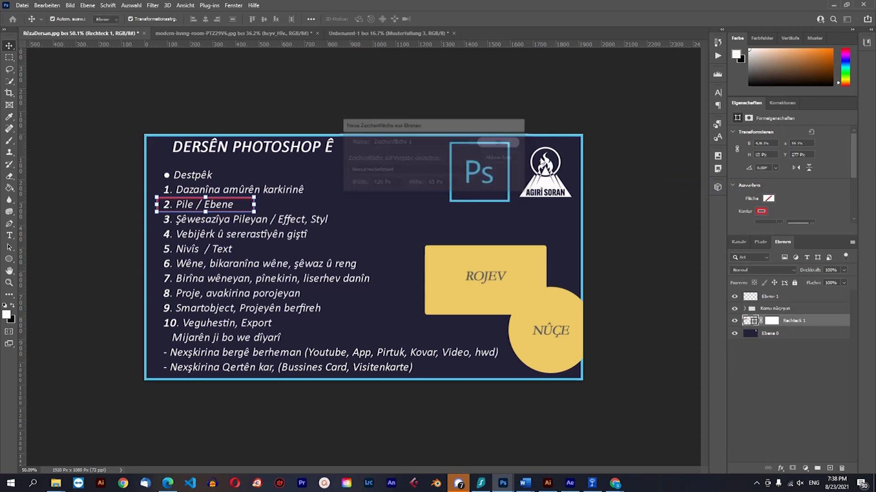
click(745, 319)
click(744, 319)
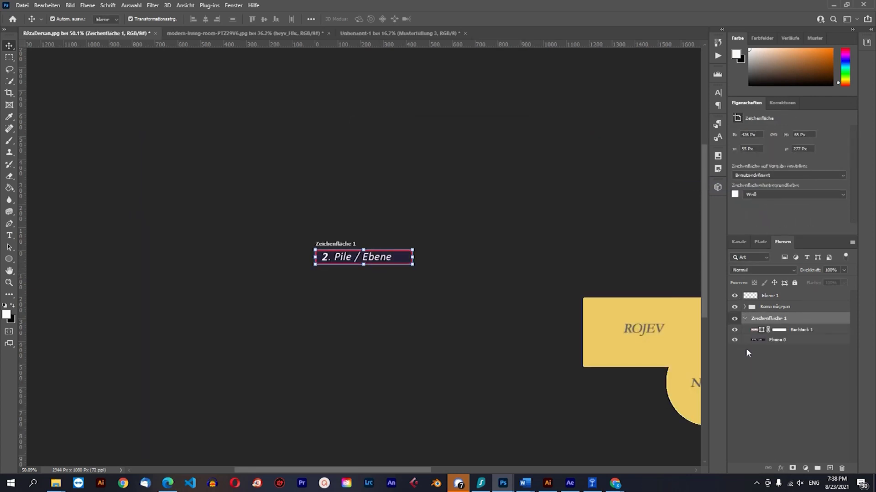
click(796, 330)
click(795, 340)
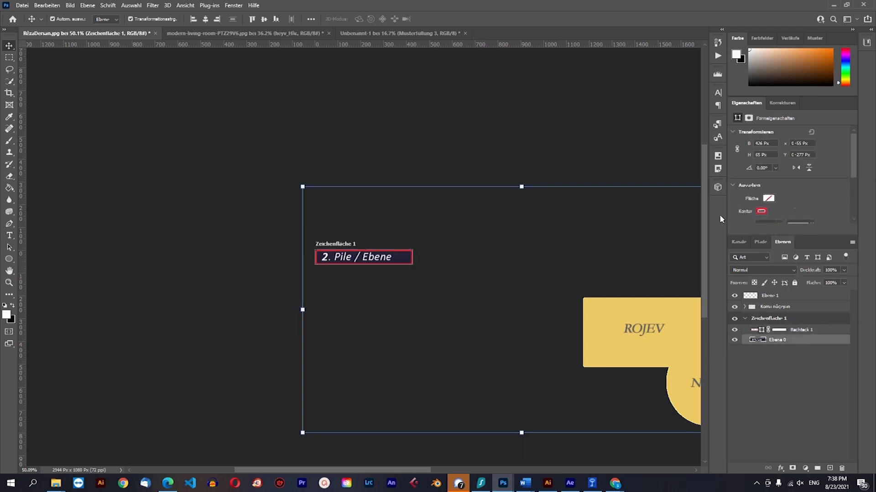
- Revert the document in the history to the last new-layer state, undoing the artboard creation
click(717, 42)
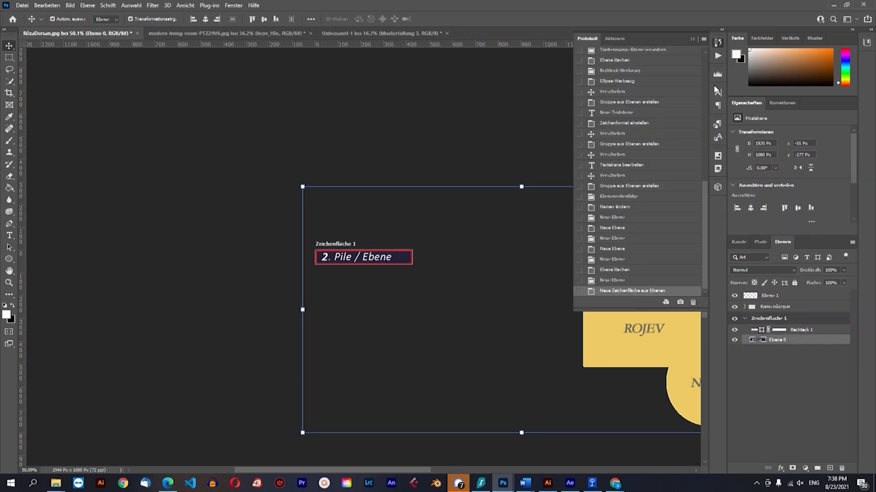
click(620, 280)
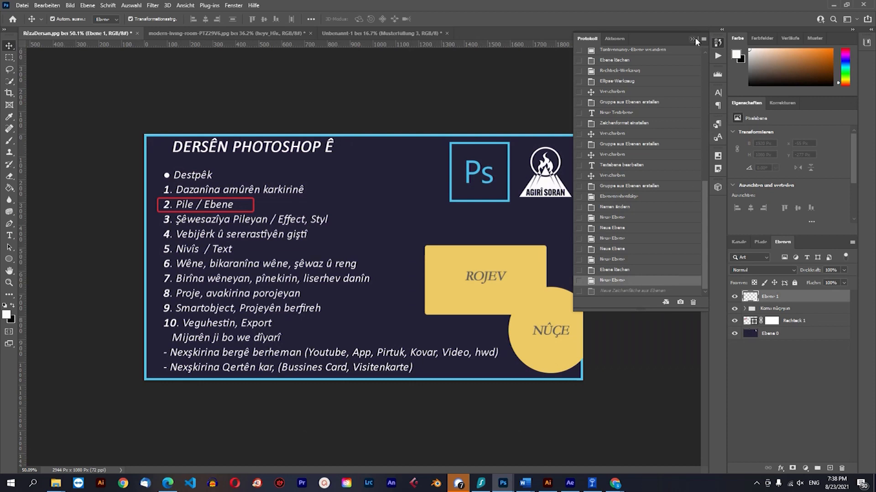
click(694, 38)
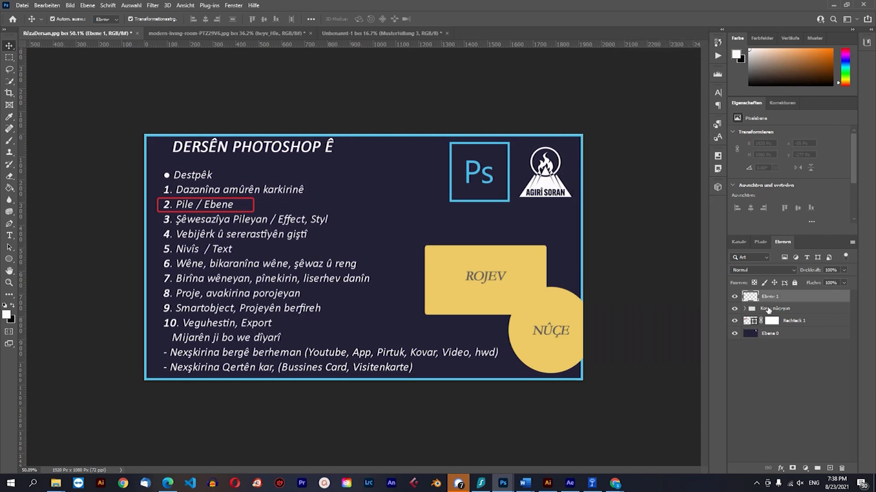
- Compare the document's layers by selecting Rechteck 1, the Koma nûçeyan group, Ebene 1 and Ebene 0 individually
click(796, 322)
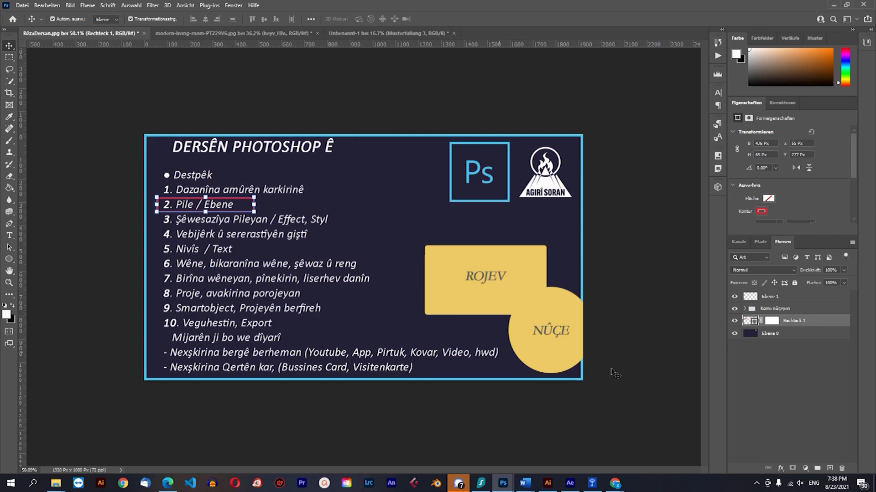
click(770, 306)
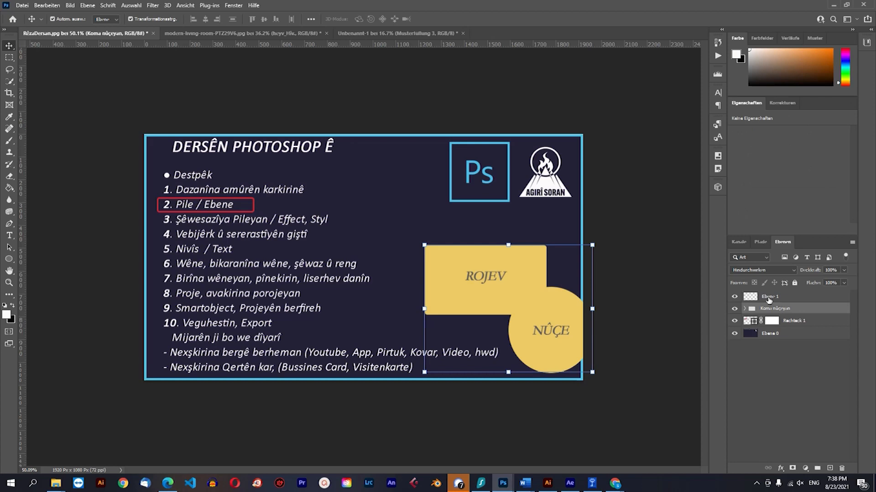
click(770, 297)
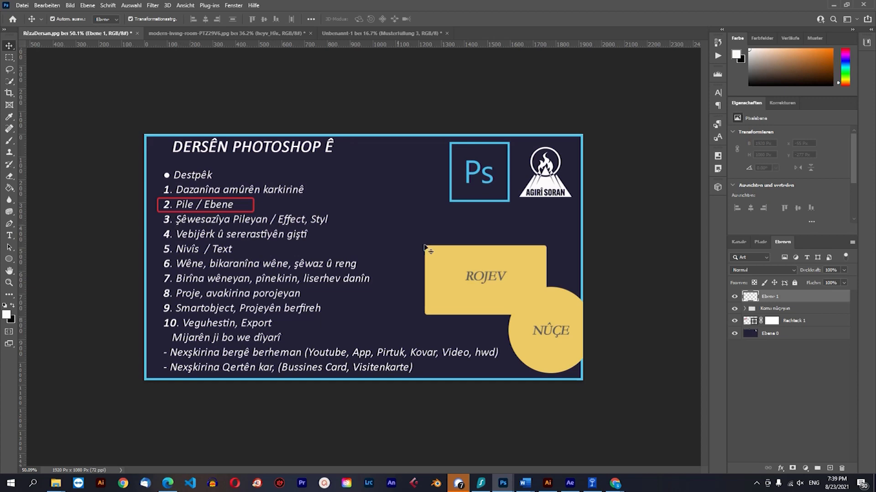
click(169, 223)
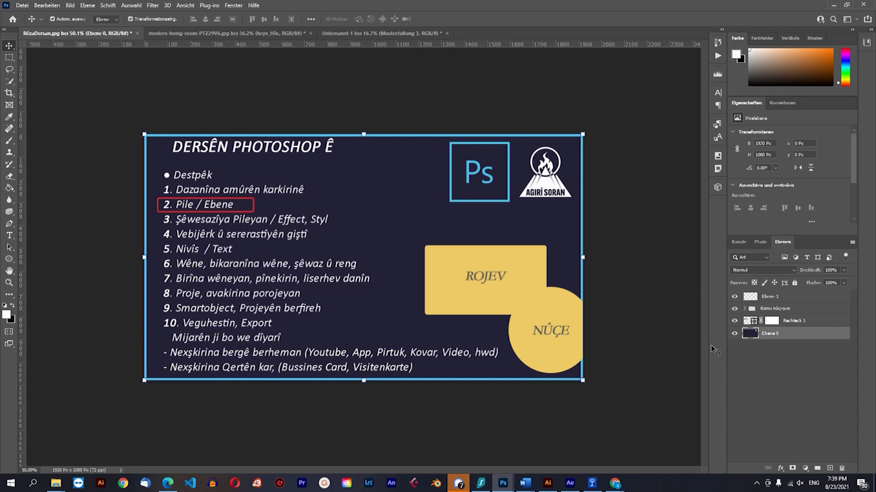
click(775, 309)
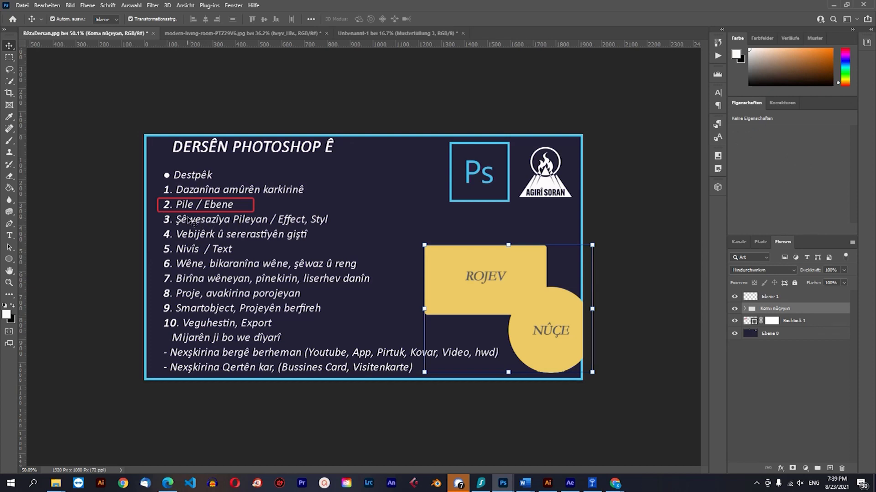
click(784, 297)
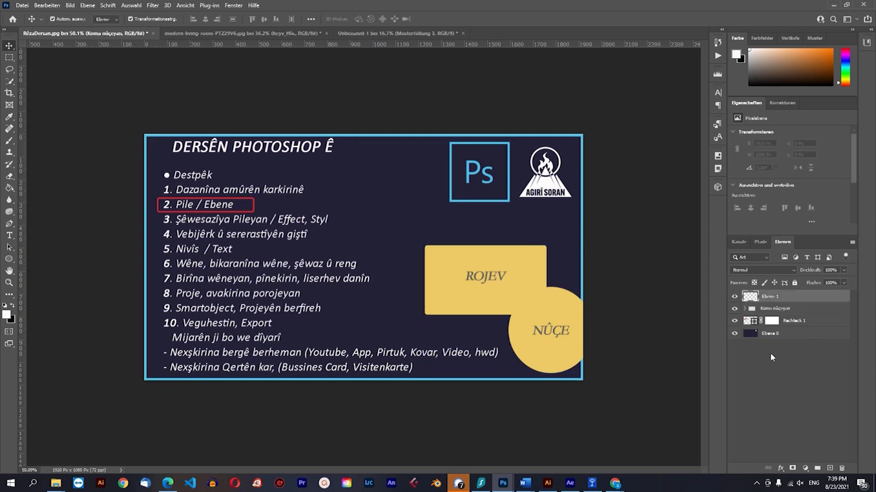
- Select the Koma nûçeyan group and review the list of available layer effects without applying any
click(771, 309)
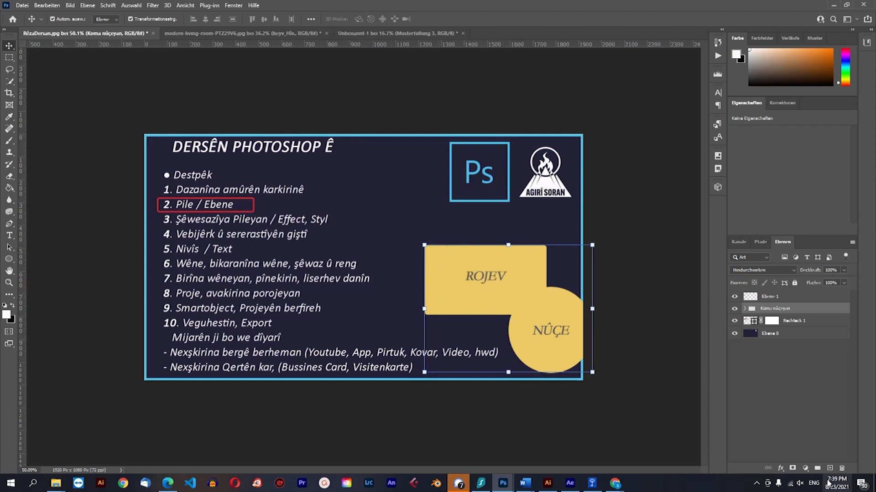
click(782, 468)
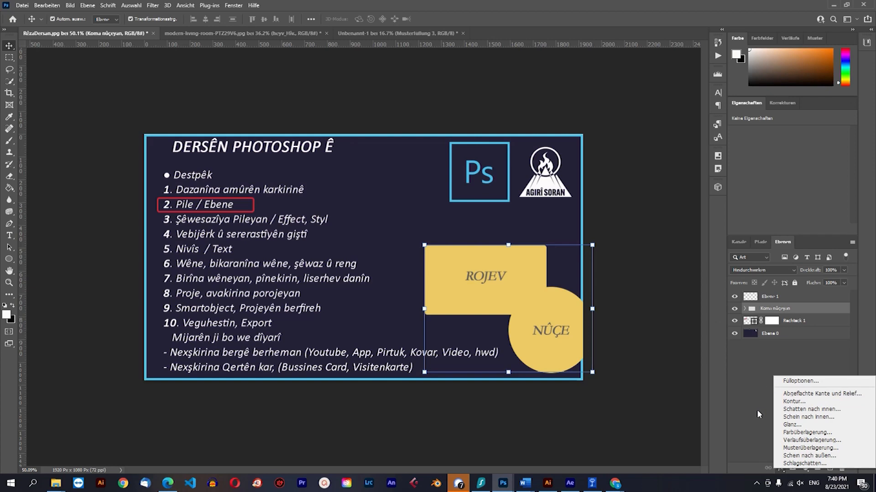
click(757, 376)
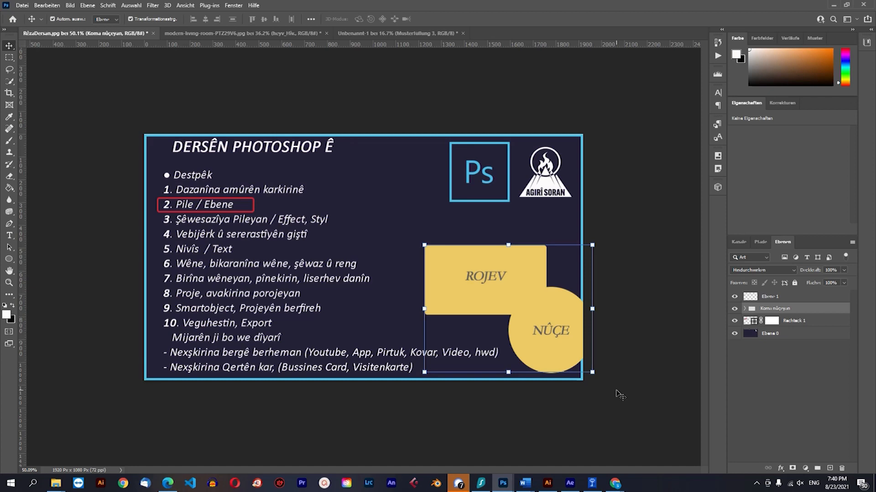
- Move the yellow rectangle behind the ROJEV text up and left to about X 1137 px, Y 449 px
drag(520, 292, 499, 284)
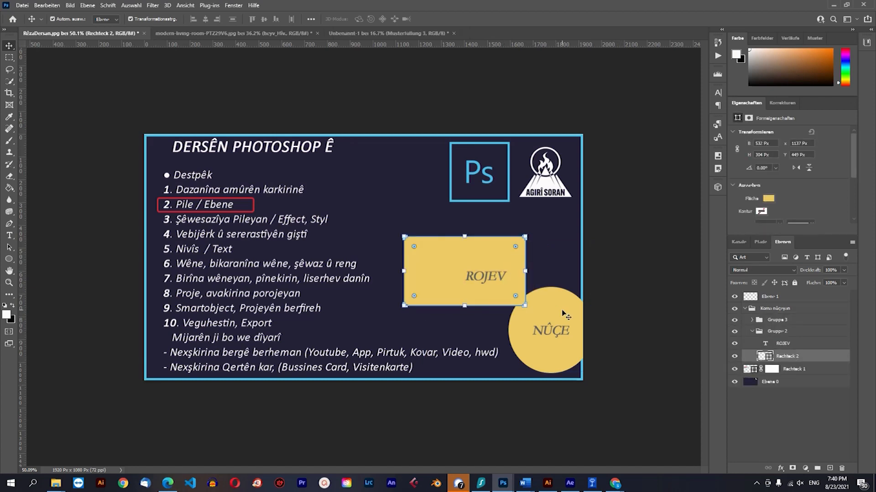